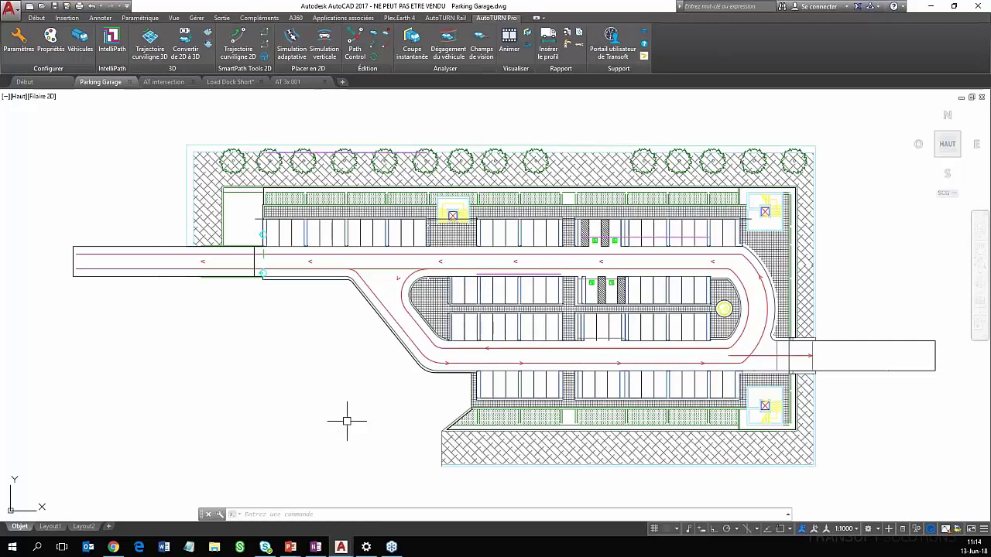
# Set the AutoTURN units to metres (mètres) in the general program settings and accept the settings
pyautogui.moveTo(220, 236)
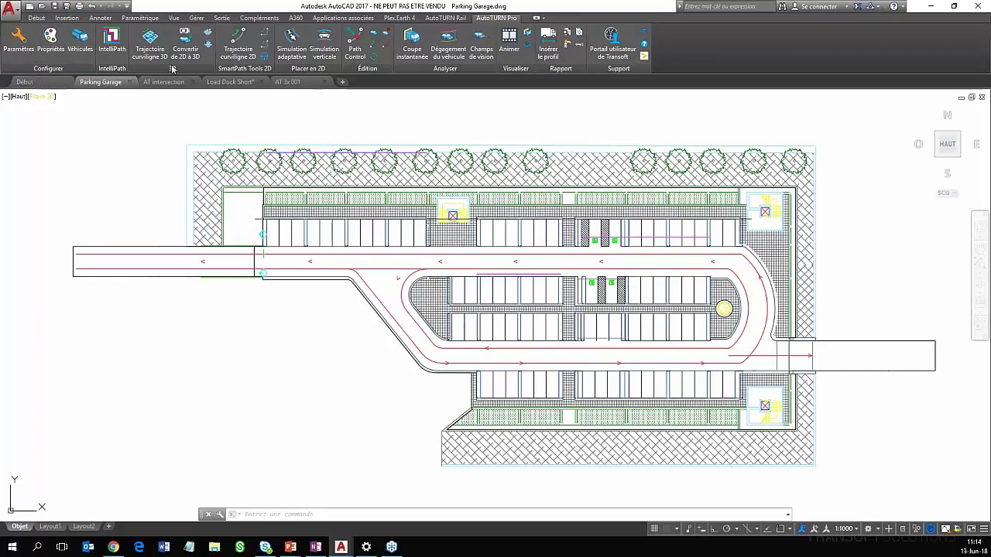
pyautogui.click(26, 51)
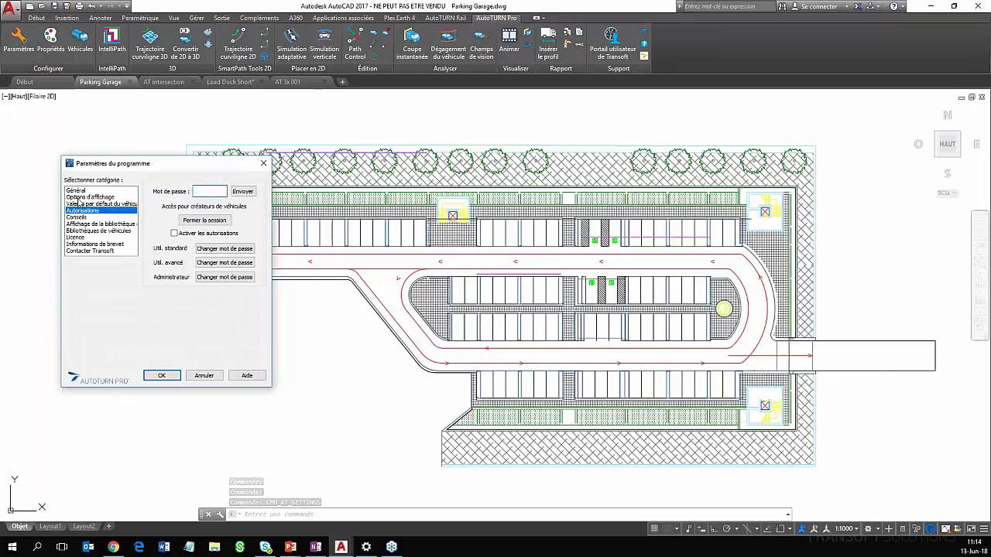
pyautogui.click(77, 191)
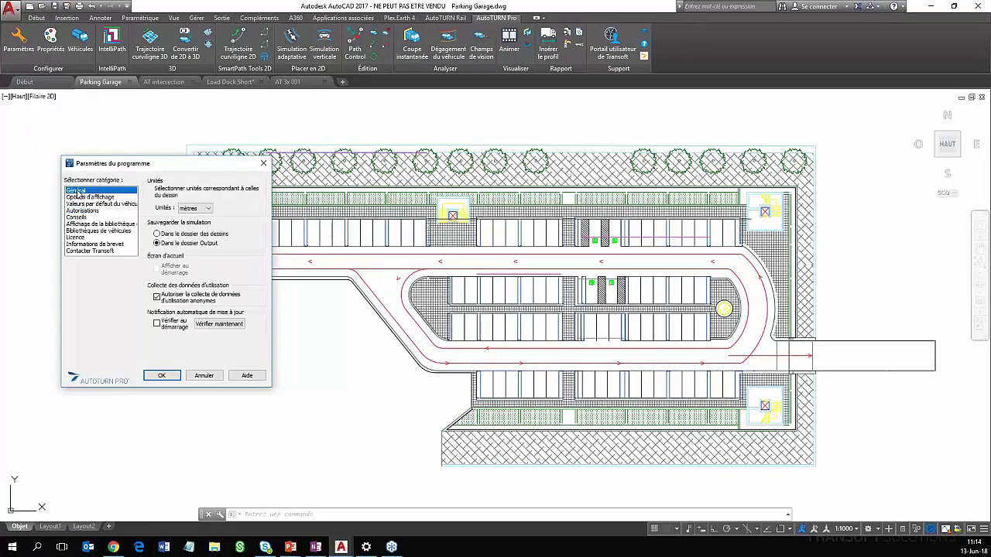
pyautogui.click(205, 210)
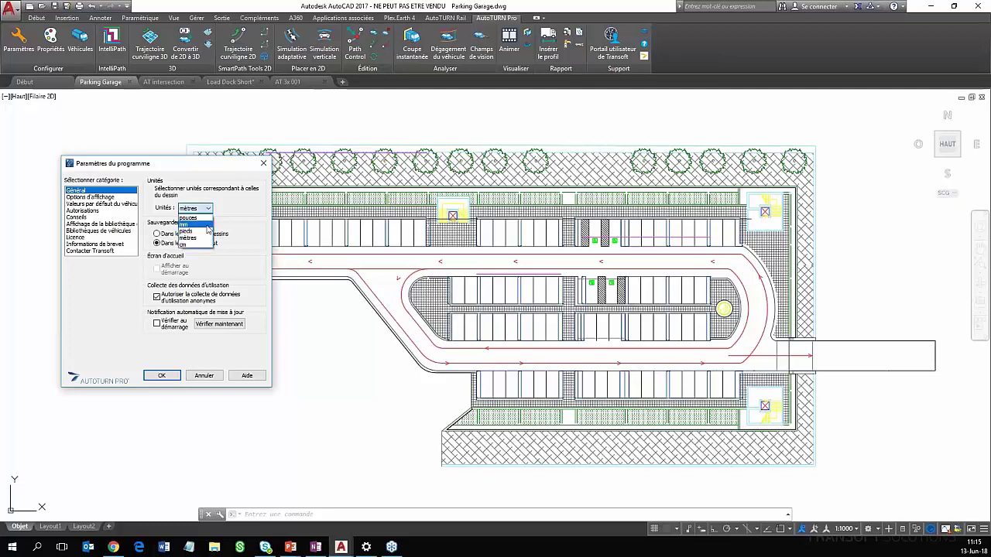
pyautogui.click(208, 239)
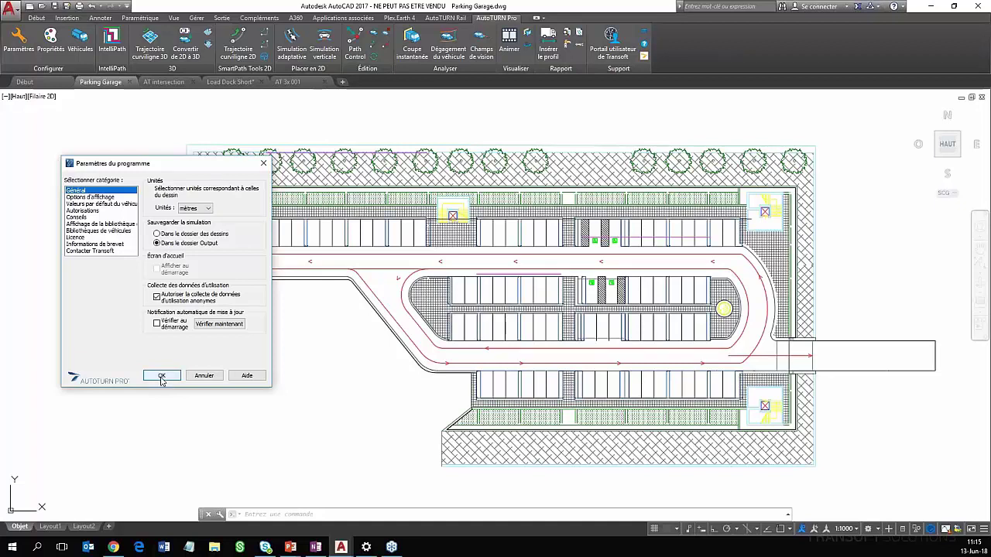
pyautogui.click(162, 376)
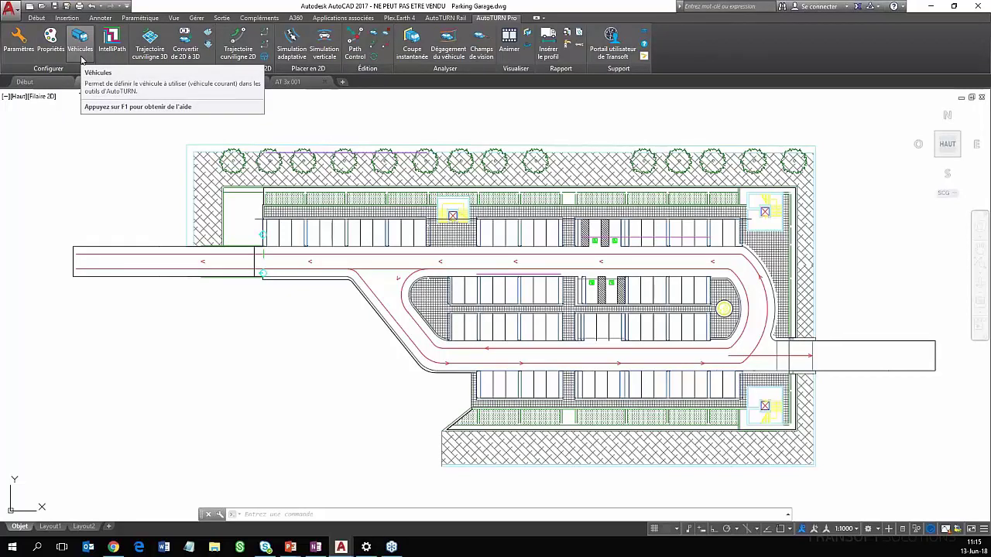
# Open the current vehicle selection and browse the available vehicles by library and by class
pyautogui.click(81, 59)
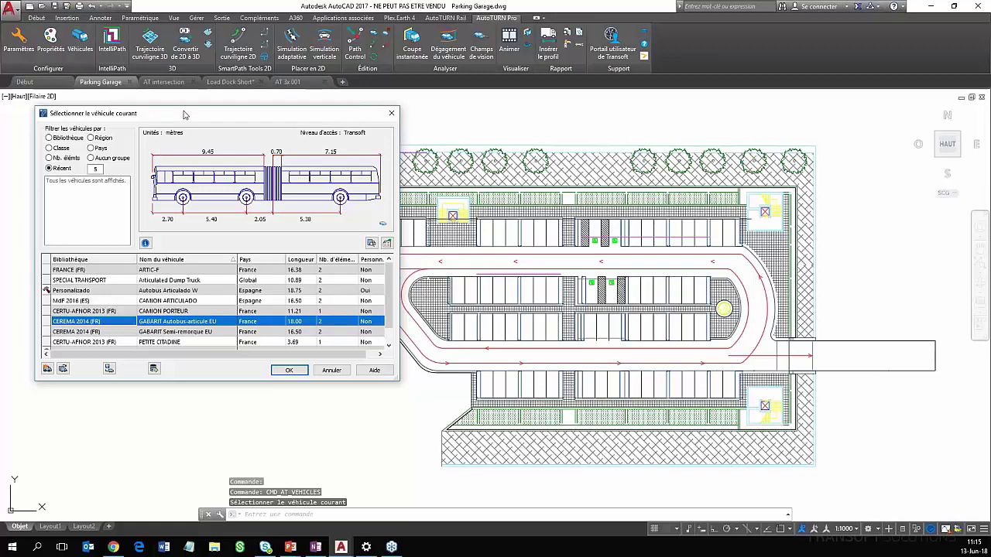
pyautogui.moveTo(183, 114); pyautogui.dragTo(211, 127)
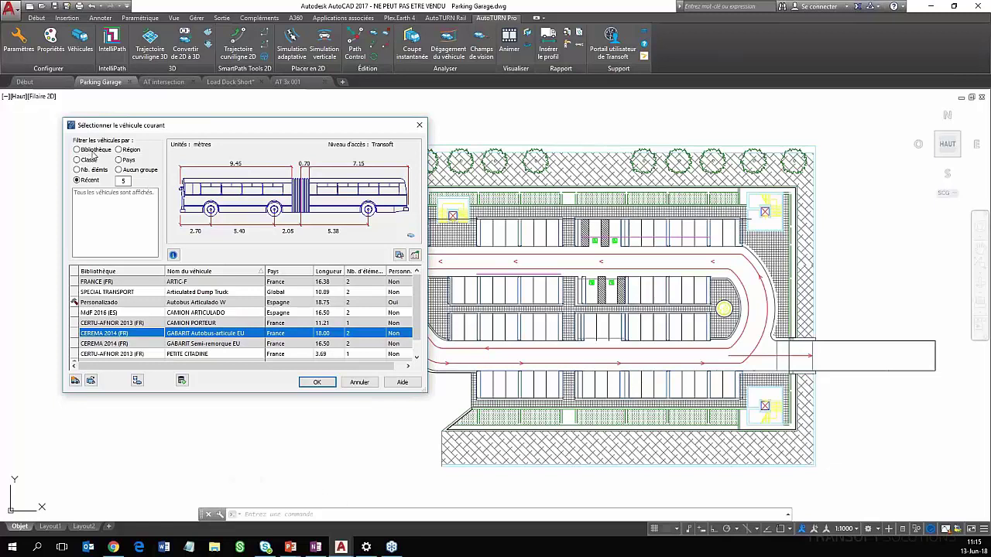
pyautogui.click(77, 151)
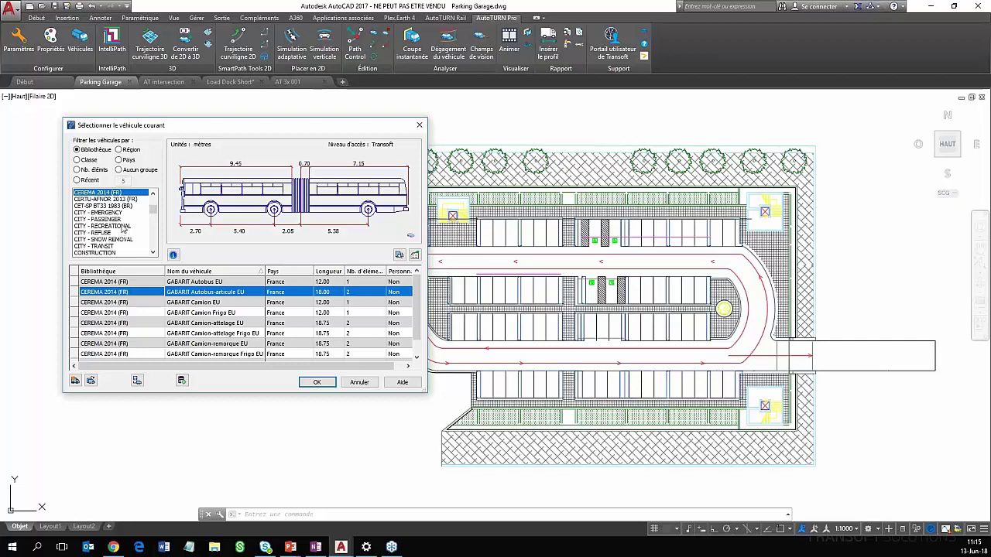
pyautogui.scroll(-3, 115, 224)
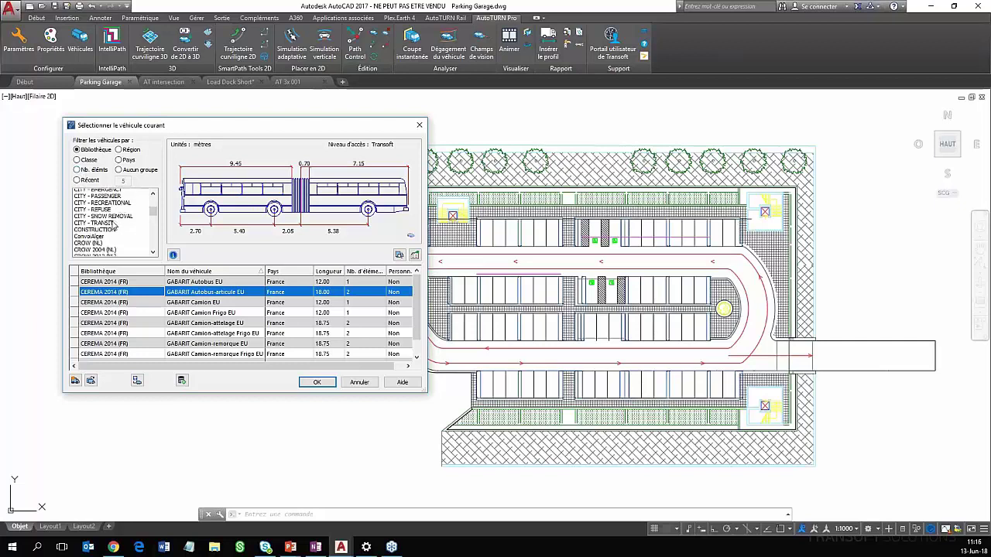
pyautogui.click(77, 160)
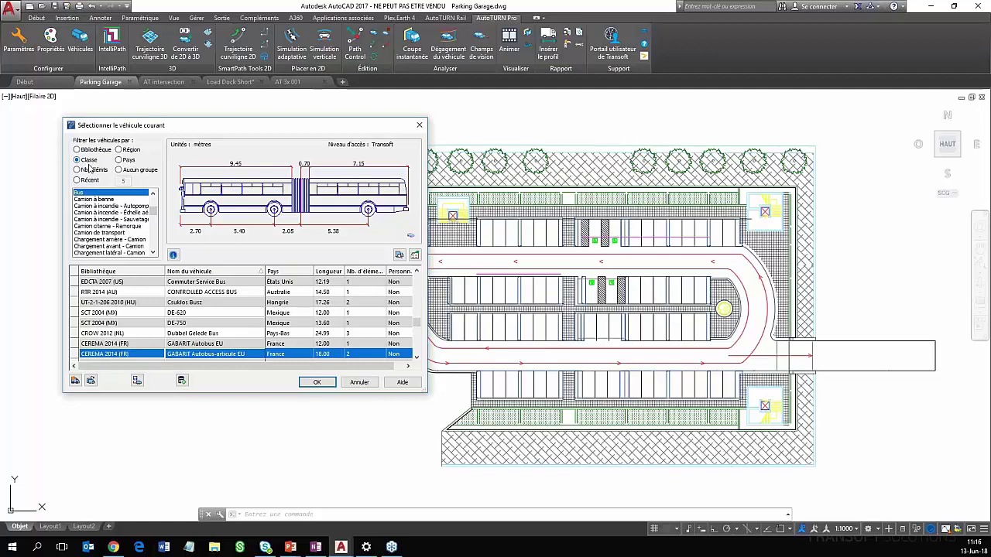
# Filter the vehicles by number of elements and view those with 1, 2, 4, 7 and 5 elements
pyautogui.click(91, 172)
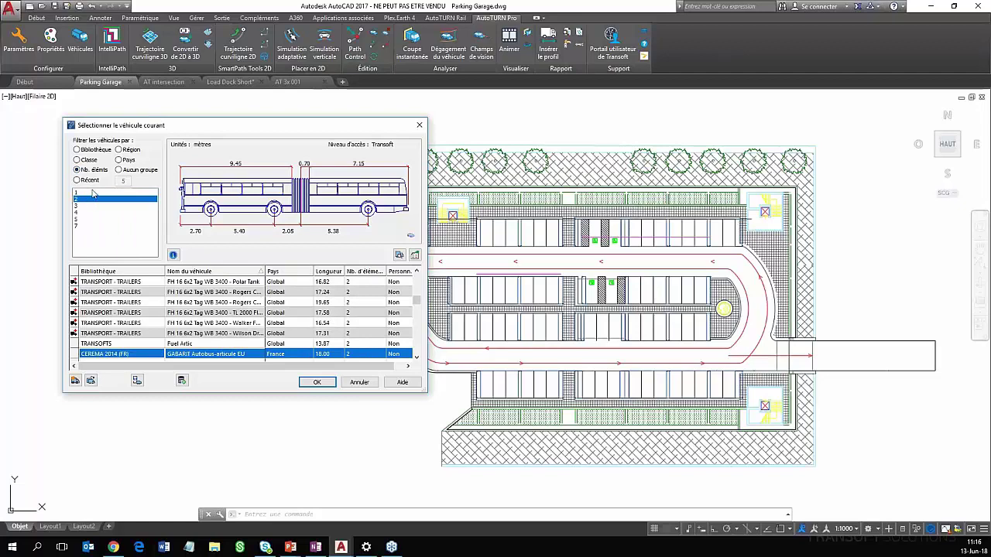
pyautogui.click(95, 193)
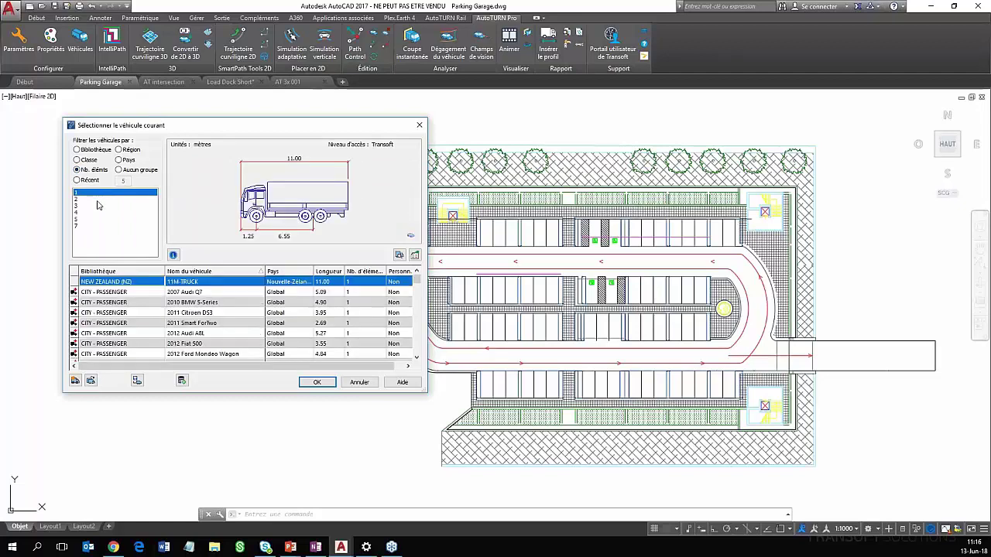
pyautogui.click(96, 200)
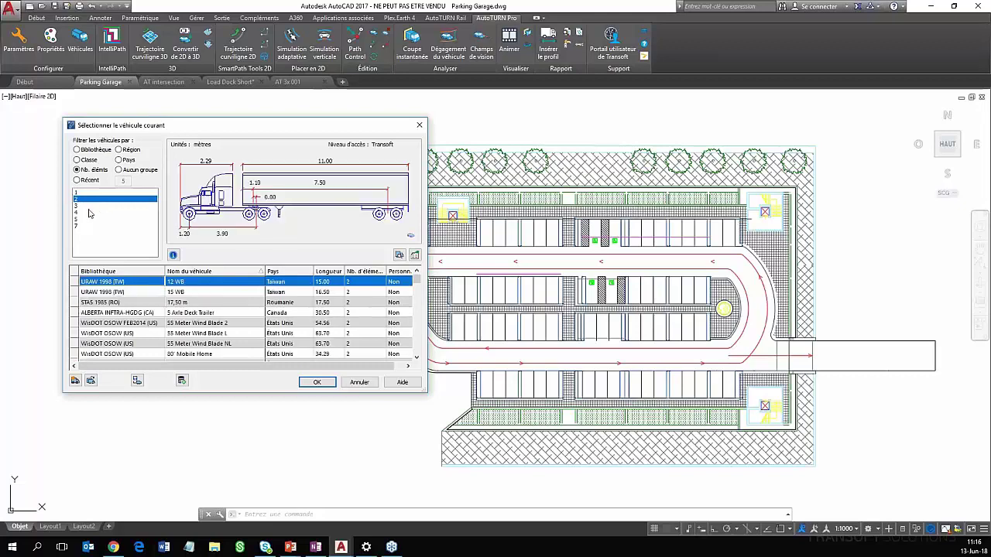
pyautogui.click(89, 212)
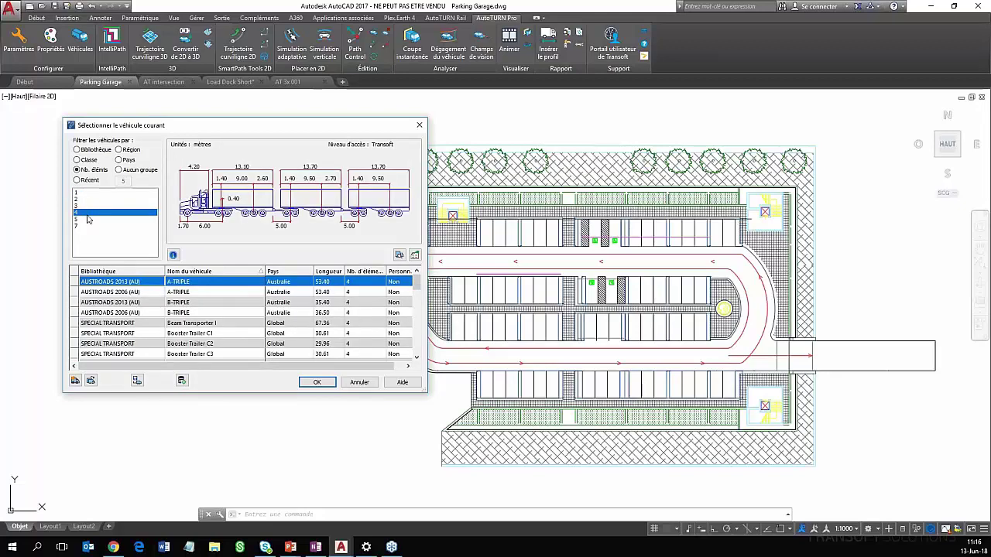
pyautogui.click(87, 225)
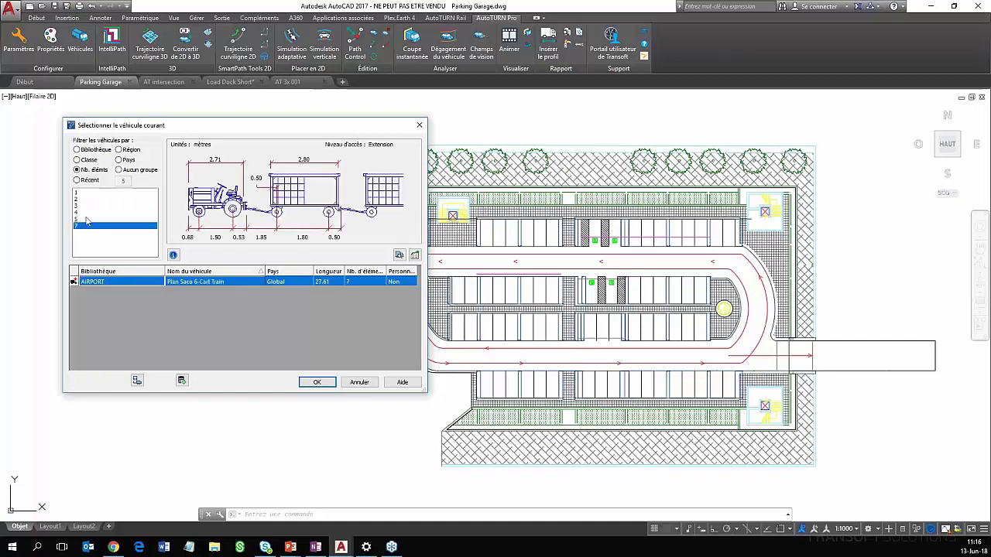
pyautogui.click(87, 220)
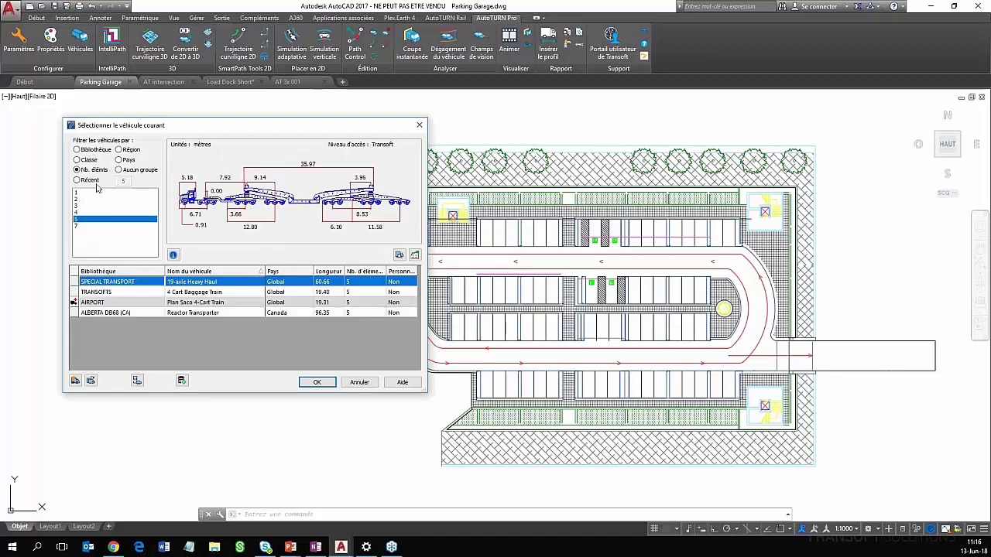
# Browse the vehicles by recent use, by region and by country in turn
pyautogui.click(88, 181)
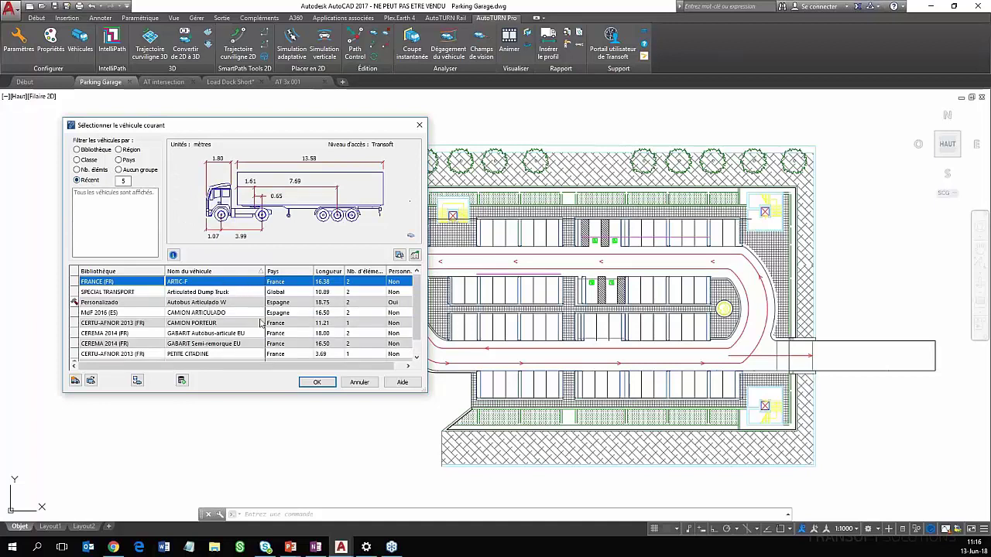
pyautogui.click(130, 150)
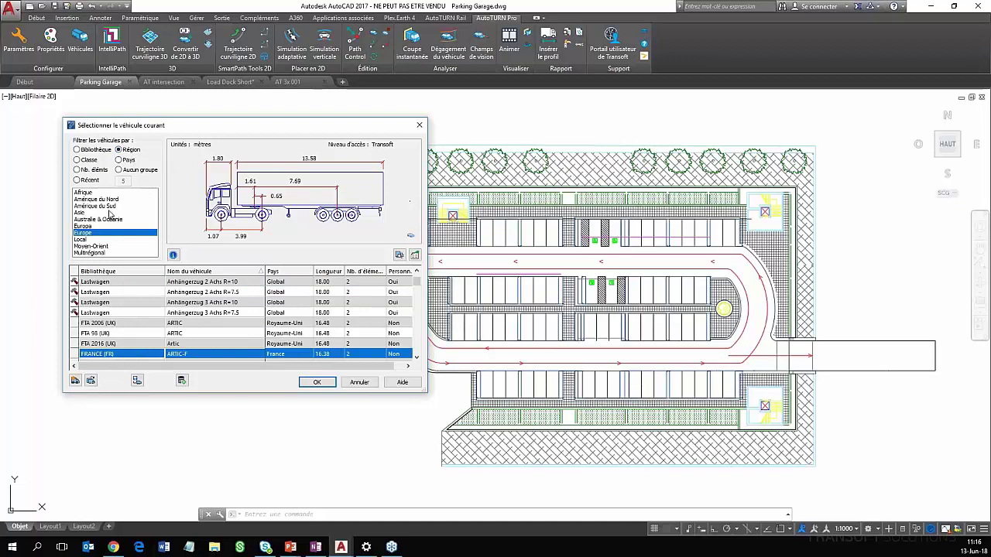
pyautogui.click(129, 161)
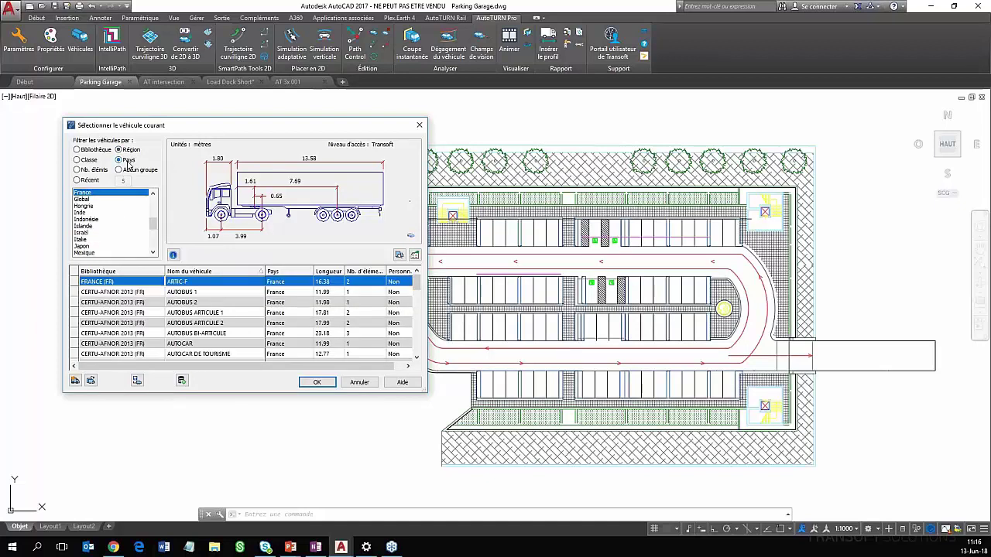
pyautogui.scroll(3, 130, 209)
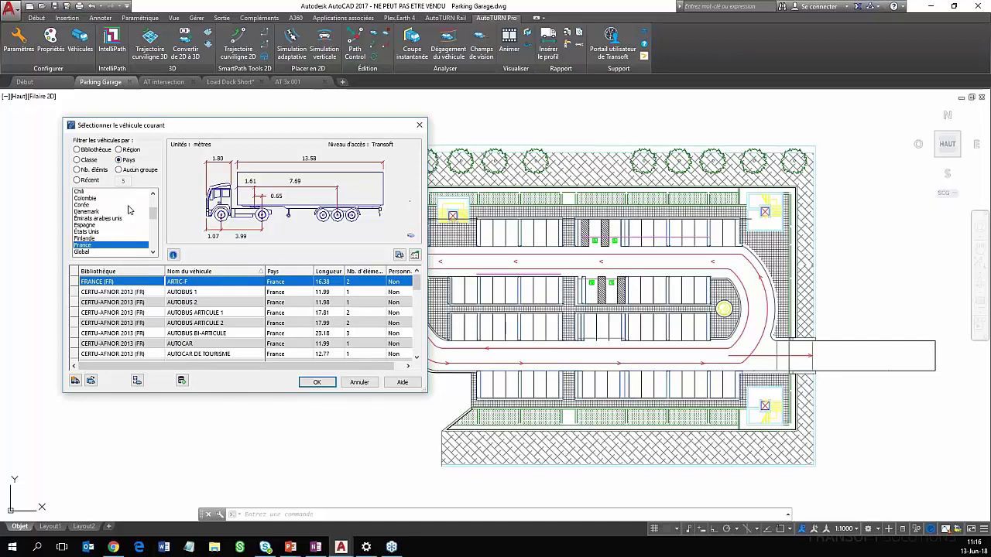
pyautogui.scroll(-1, 101, 240)
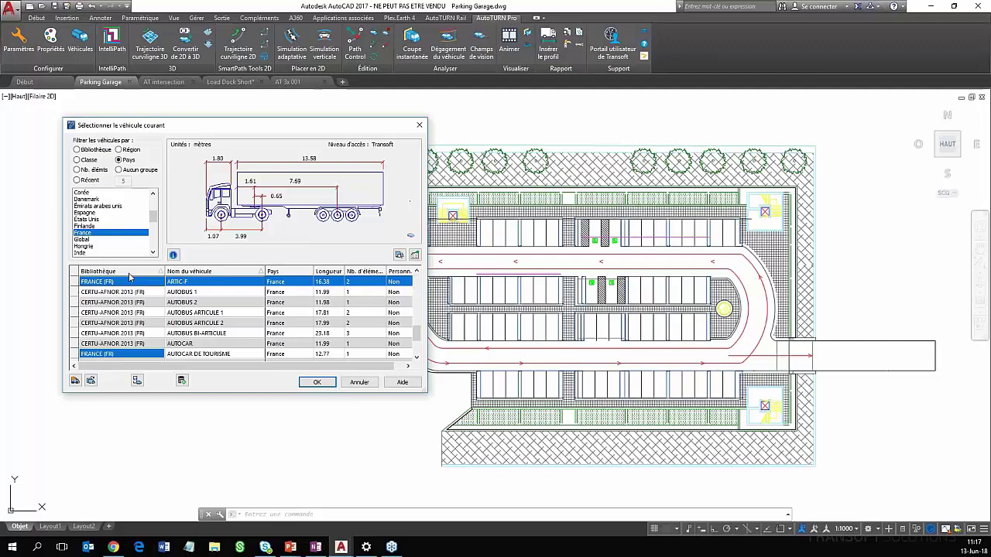
# Sort the vehicle list by library (Bibliothèque) and look through the vehicles for France
pyautogui.click(129, 273)
pyautogui.scroll(10, 149, 315)
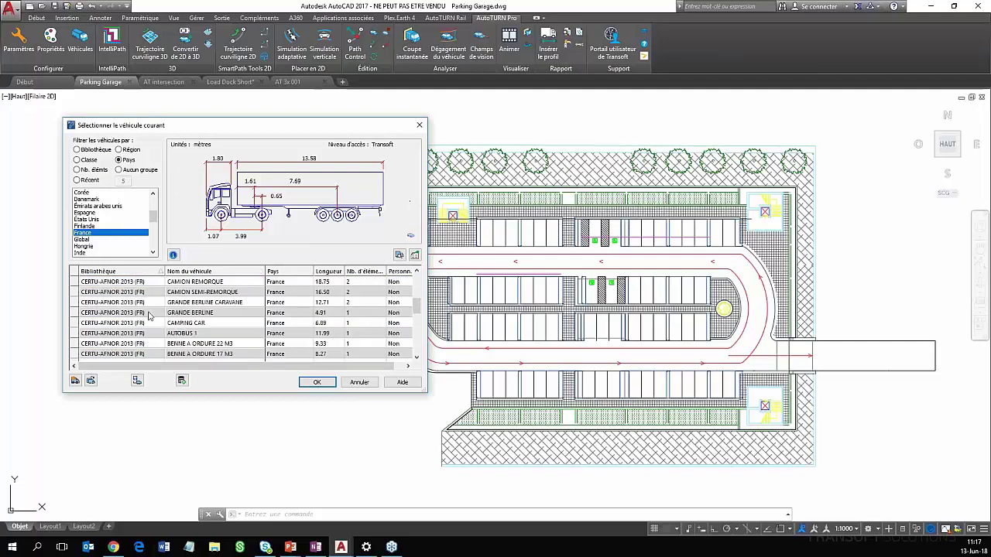
pyautogui.scroll(-10, 151, 317)
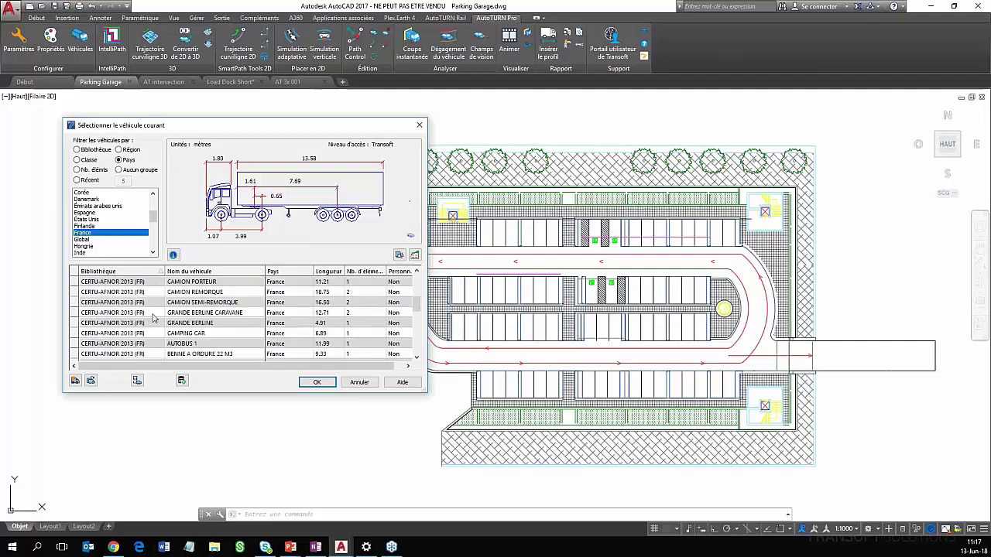
pyautogui.scroll(-3, 153, 319)
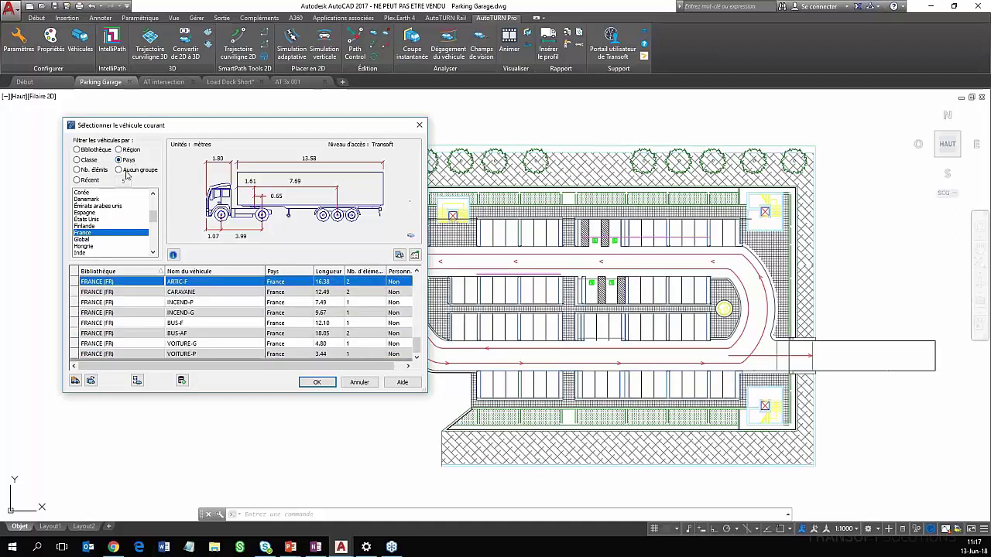
# Filter the vehicles by the country Suisse and look through the Swiss vehicle libraries
pyautogui.scroll(-3, 112, 242)
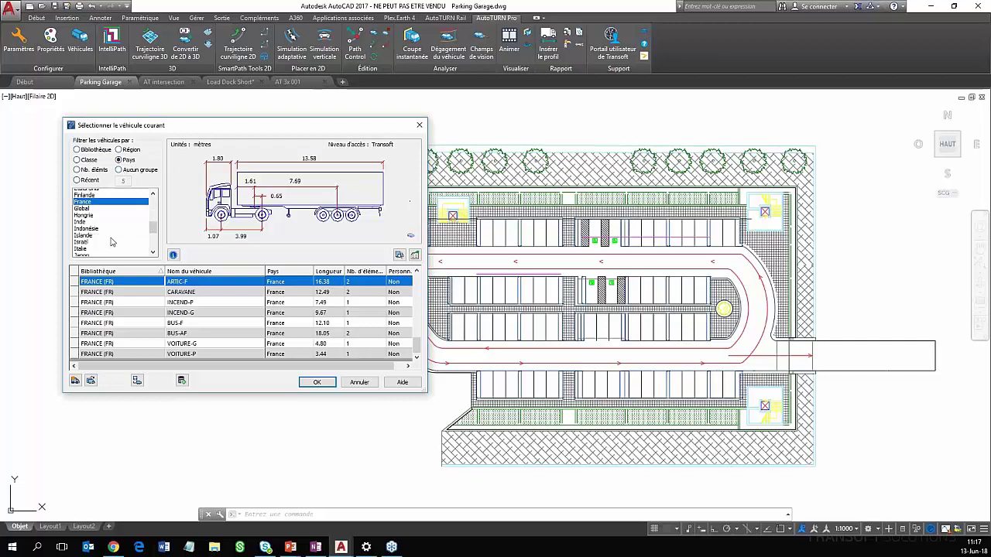
pyautogui.scroll(-3, 110, 243)
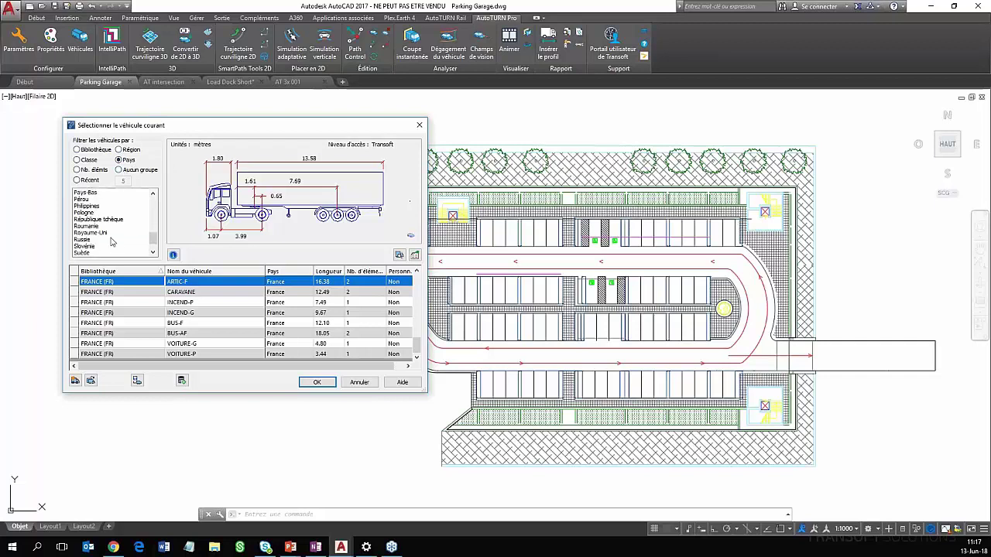
pyautogui.scroll(-2, 95, 238)
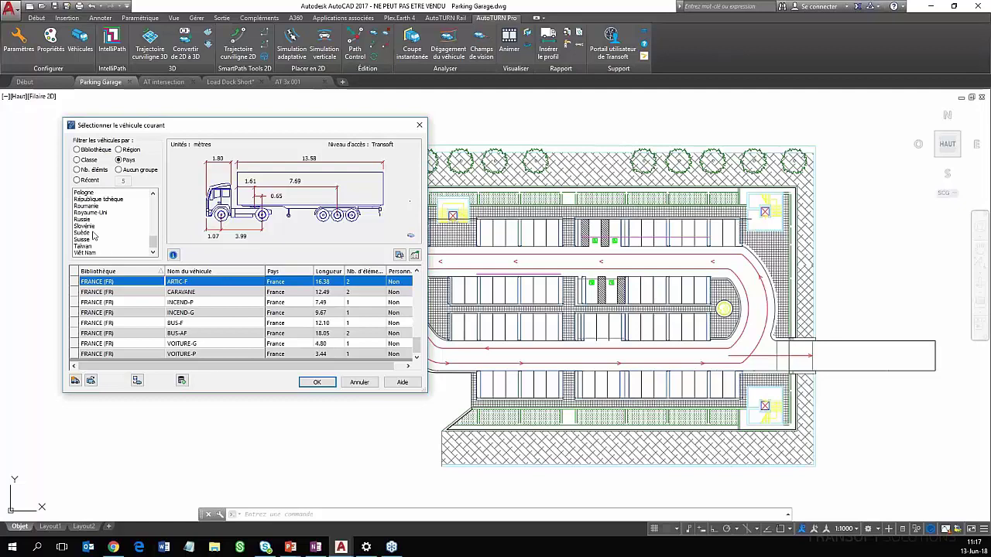
pyautogui.click(93, 239)
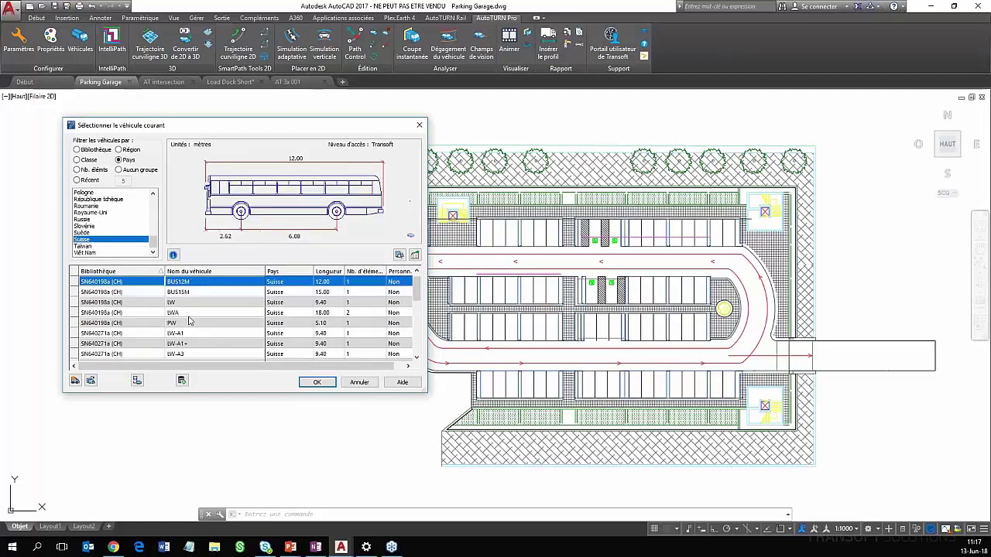
pyautogui.scroll(-2, 193, 313)
pyautogui.scroll(-4, 193, 317)
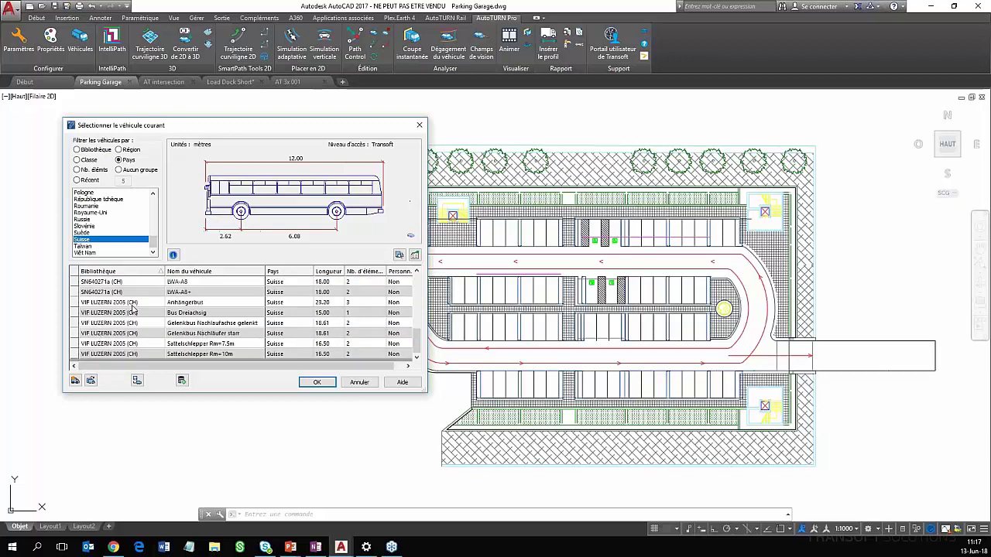
pyautogui.scroll(4, 191, 348)
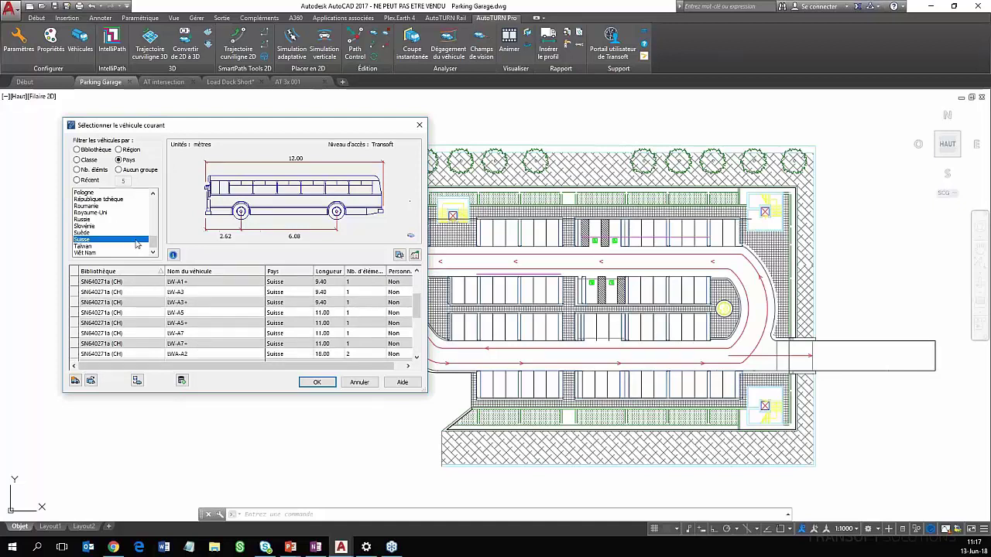
# View the vehicles for the country Pays-Bas and switch the vehicle filter to no grouping (Aucun groupe)
pyautogui.scroll(2, 121, 241)
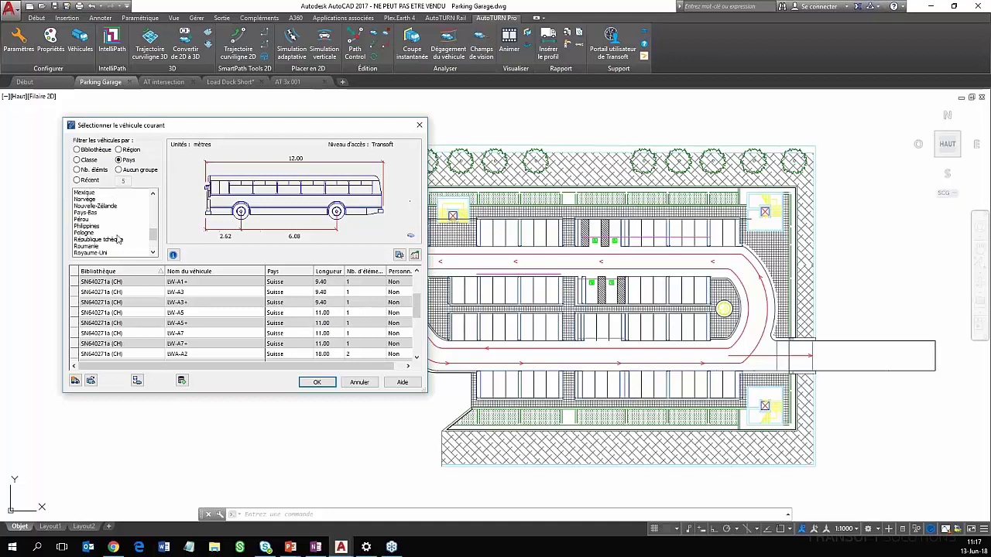
pyautogui.click(99, 214)
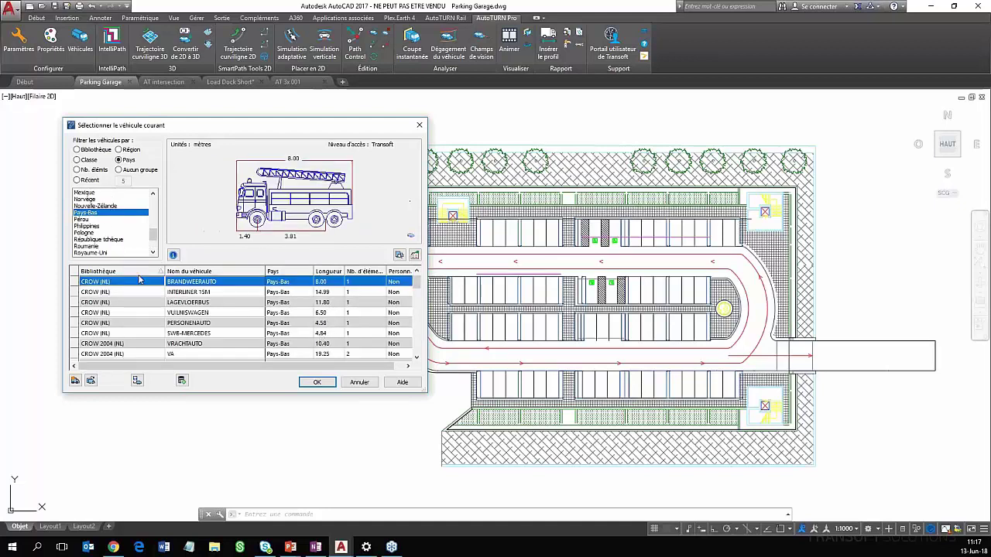
pyautogui.scroll(1, 124, 219)
pyautogui.scroll(5, 122, 217)
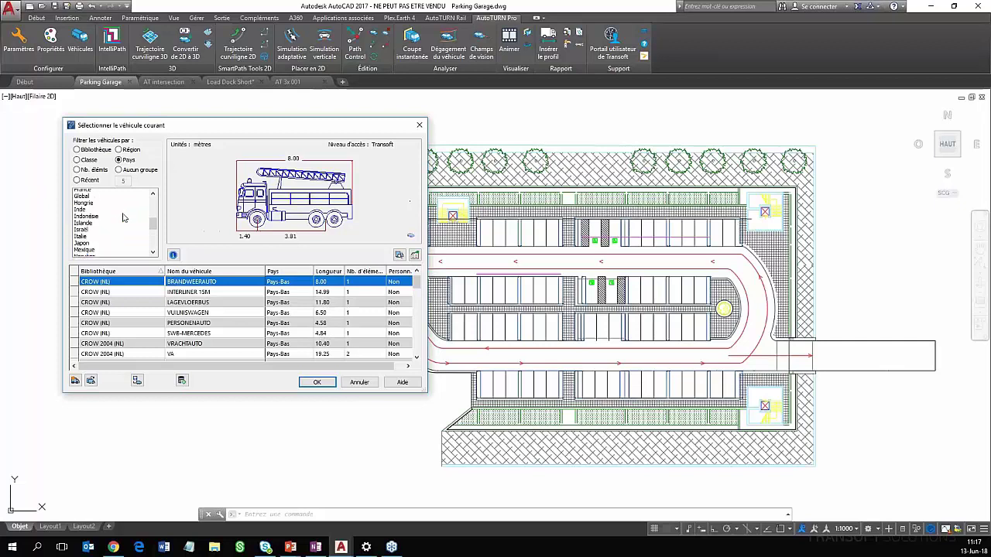
pyautogui.click(118, 170)
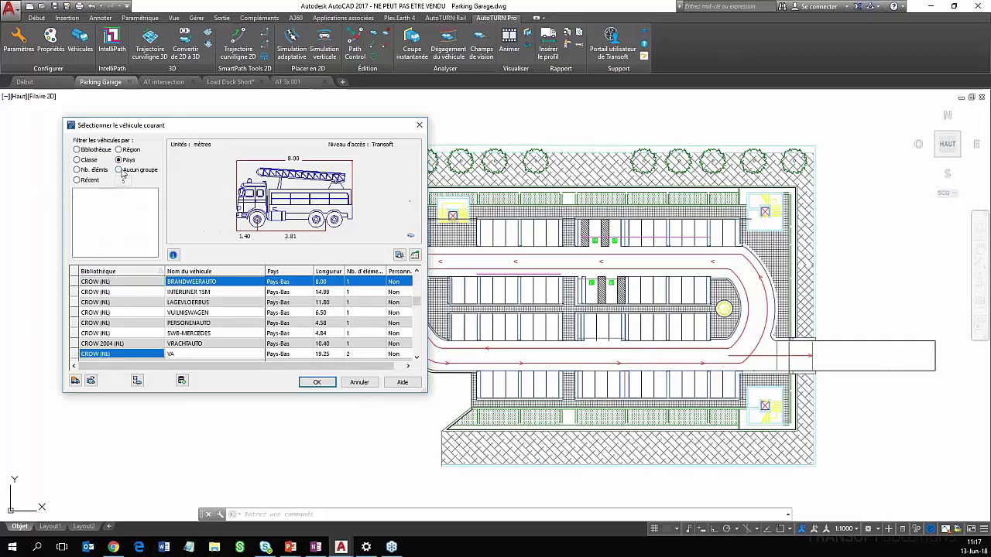
# Sort the ungrouped vehicle list by vehicle name (Nom du véhicule) and review which columns the list can show
pyautogui.click(119, 171)
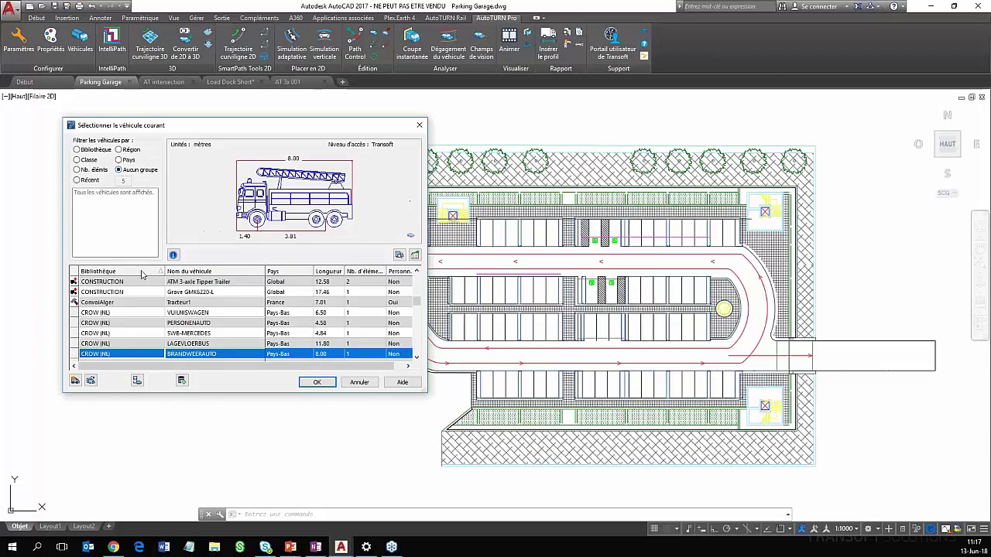
pyautogui.scroll(-3, 144, 279)
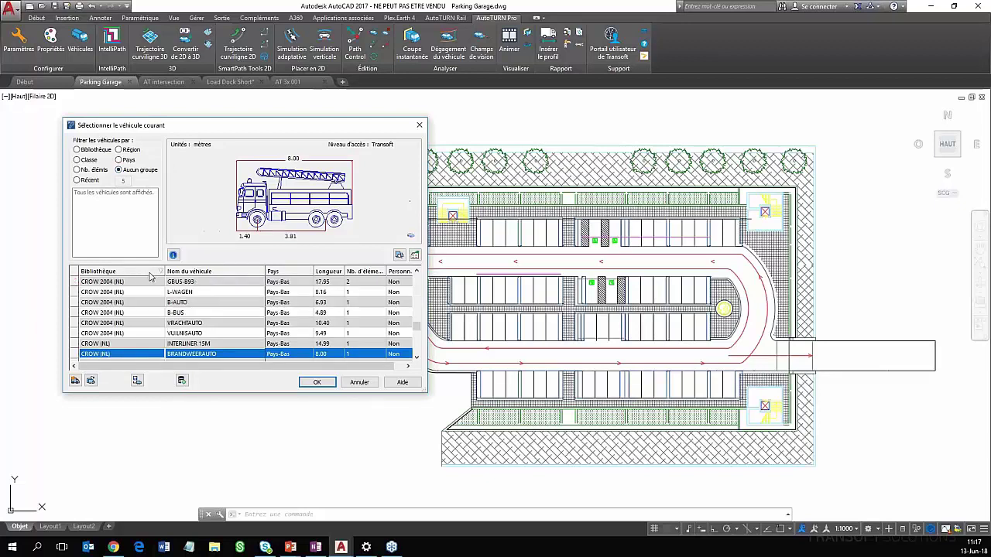
pyautogui.click(205, 271)
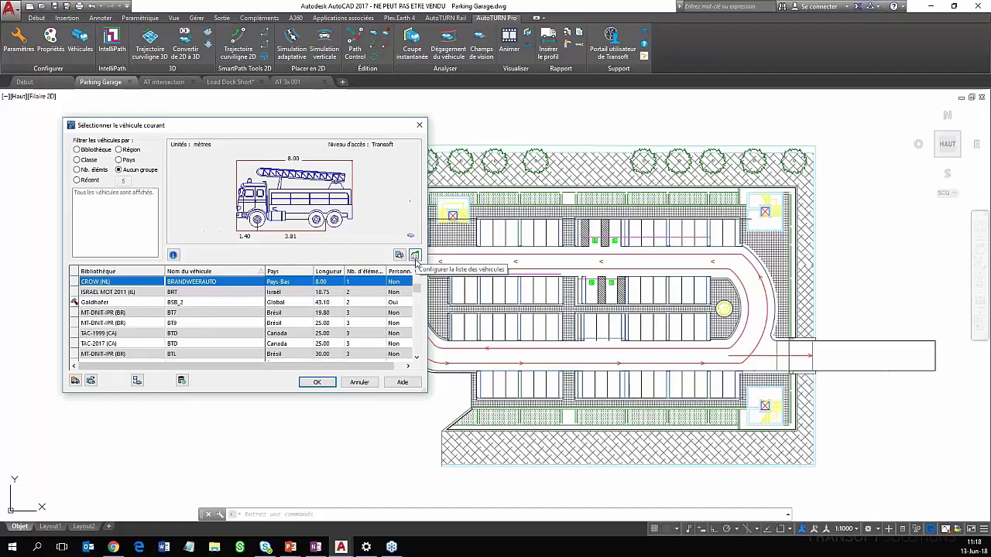
pyautogui.click(416, 257)
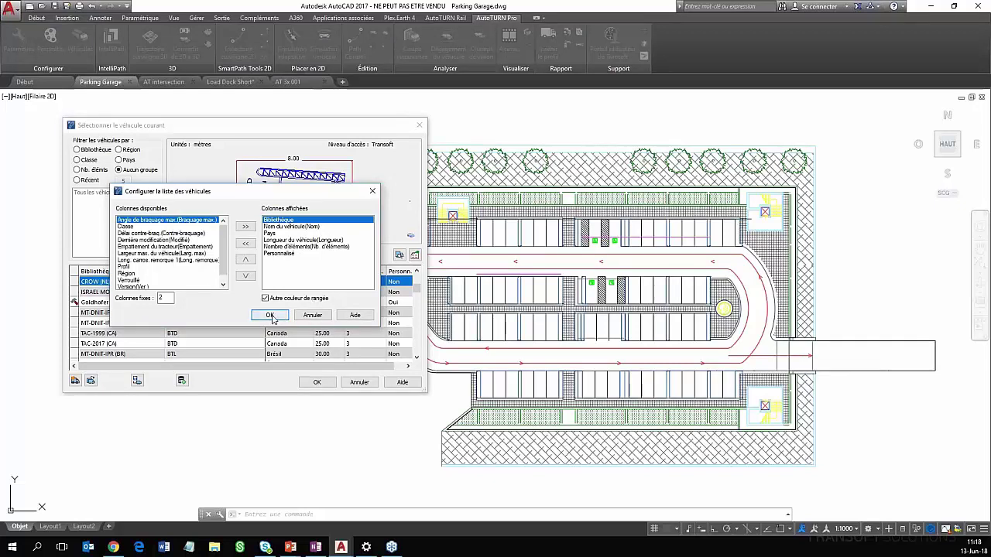
pyautogui.click(270, 316)
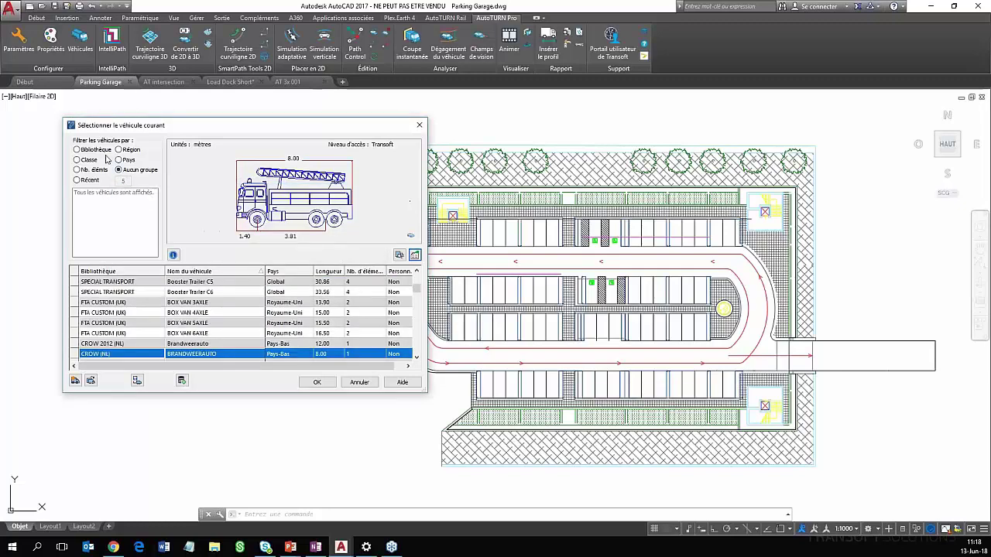
# Filter the vehicles by library (Bibliothèque), look through the available libraries and show the vehicles in the Personnalisé library
pyautogui.click(87, 152)
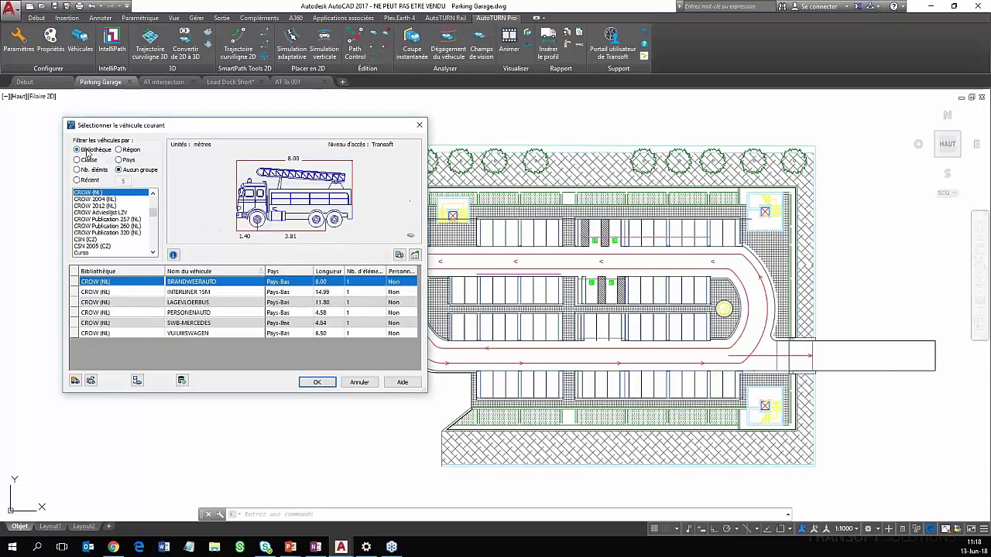
pyautogui.scroll(5, 113, 221)
pyautogui.scroll(-5, 111, 220)
pyautogui.moveTo(155, 220); pyautogui.dragTo(149, 247)
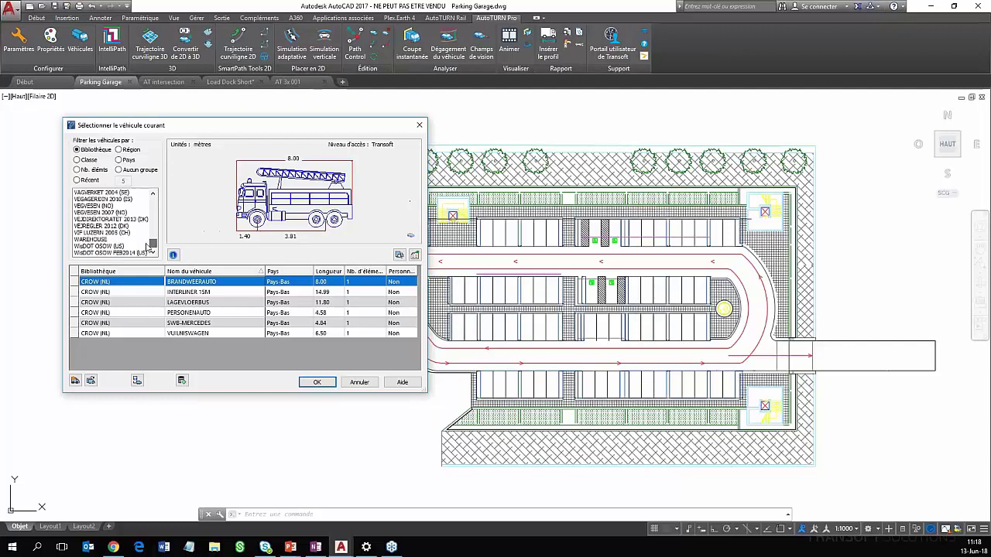
pyautogui.scroll(4, 113, 232)
pyautogui.scroll(6, 113, 232)
pyautogui.scroll(6, 116, 230)
pyautogui.scroll(2, 114, 230)
pyautogui.click(99, 214)
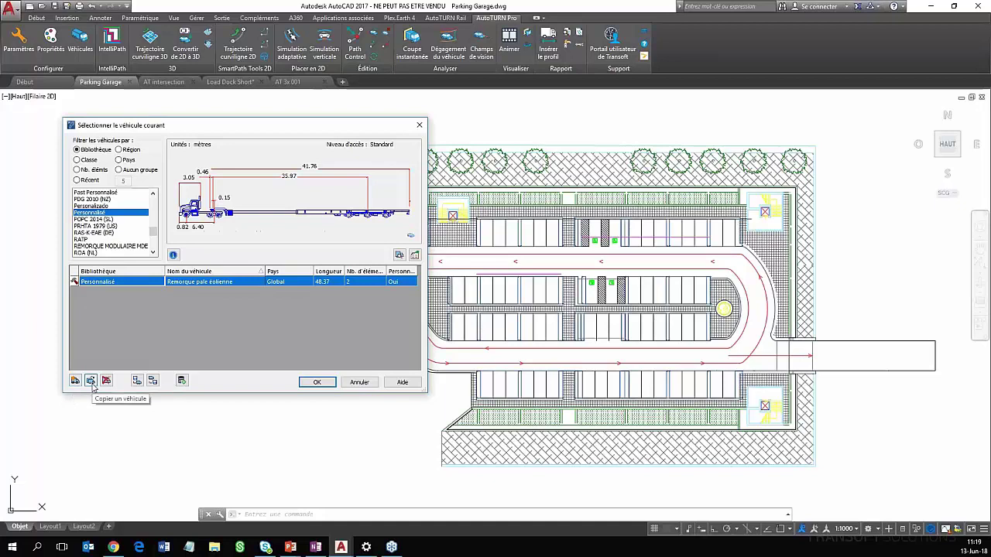
# Open the details of the custom vehicle Remorque pale éolienne and examine its second element and load definition
pyautogui.click(399, 256)
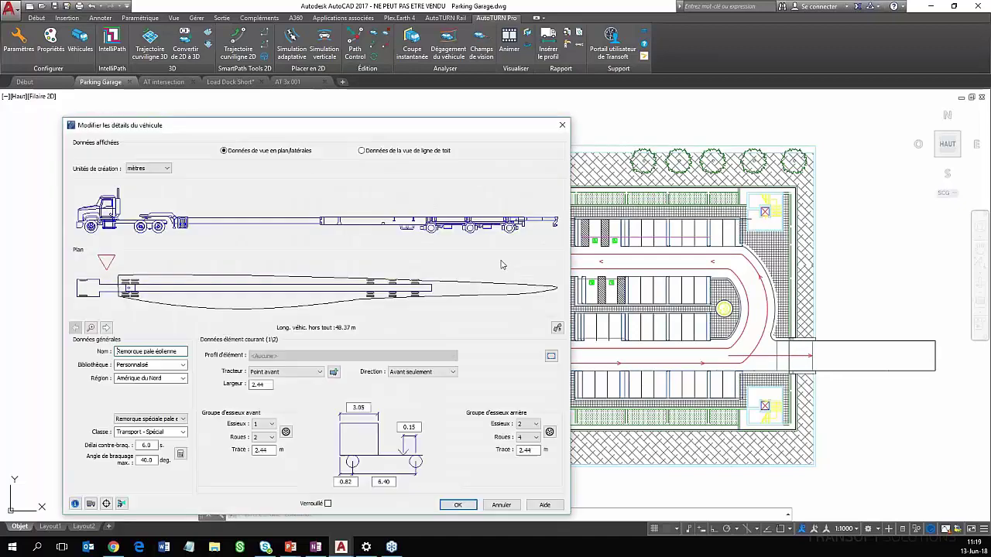
pyautogui.moveTo(428, 126); pyautogui.dragTo(479, 85)
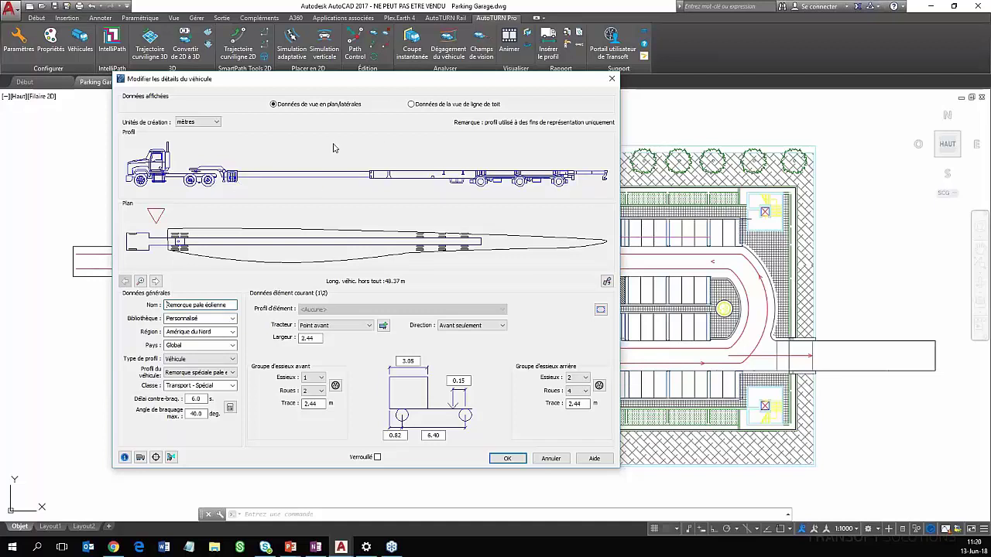
pyautogui.click(156, 281)
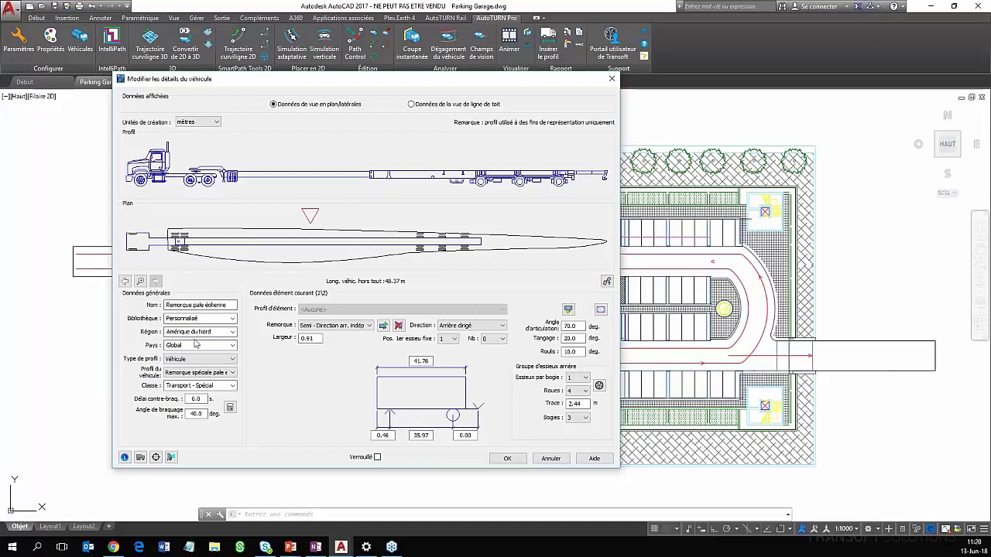
pyautogui.click(141, 458)
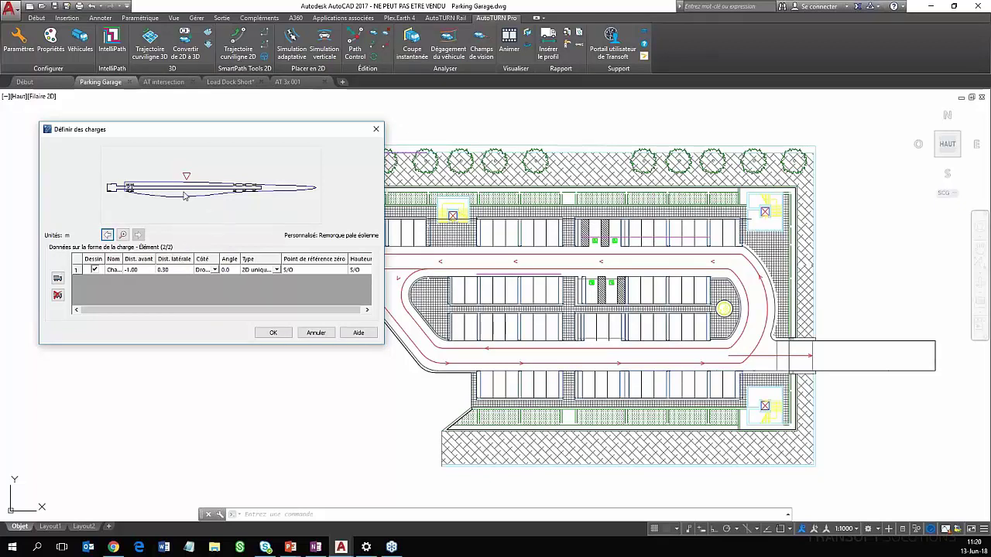
pyautogui.click(275, 333)
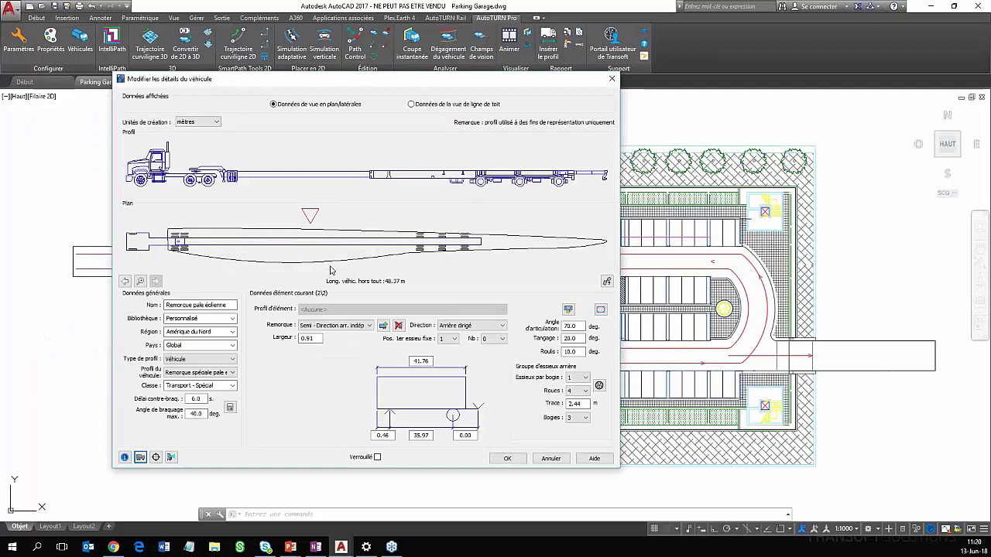
# Keep the second element's trailer type as Semi - Direction arr. indépendante and suppress the profile advice for the session
pyautogui.click(369, 326)
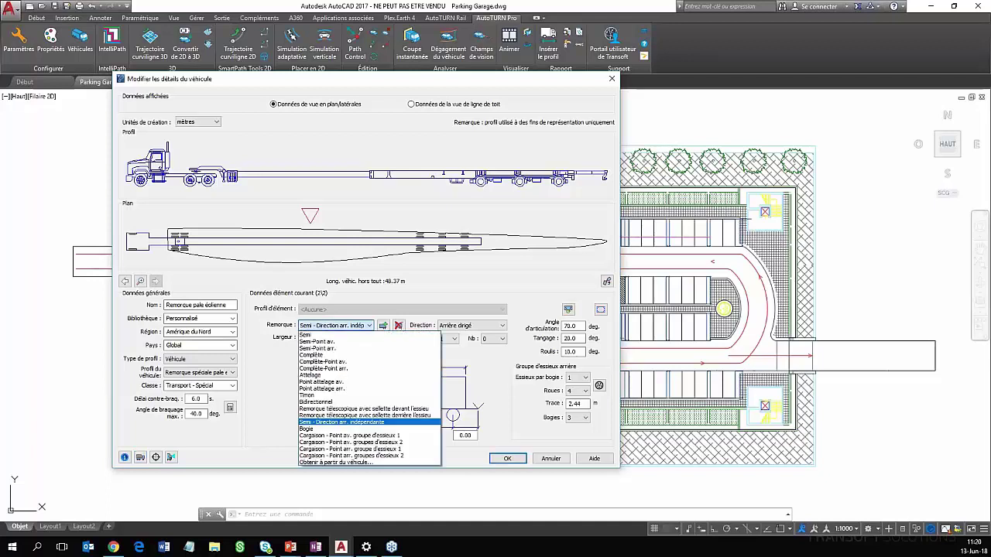
pyautogui.click(369, 424)
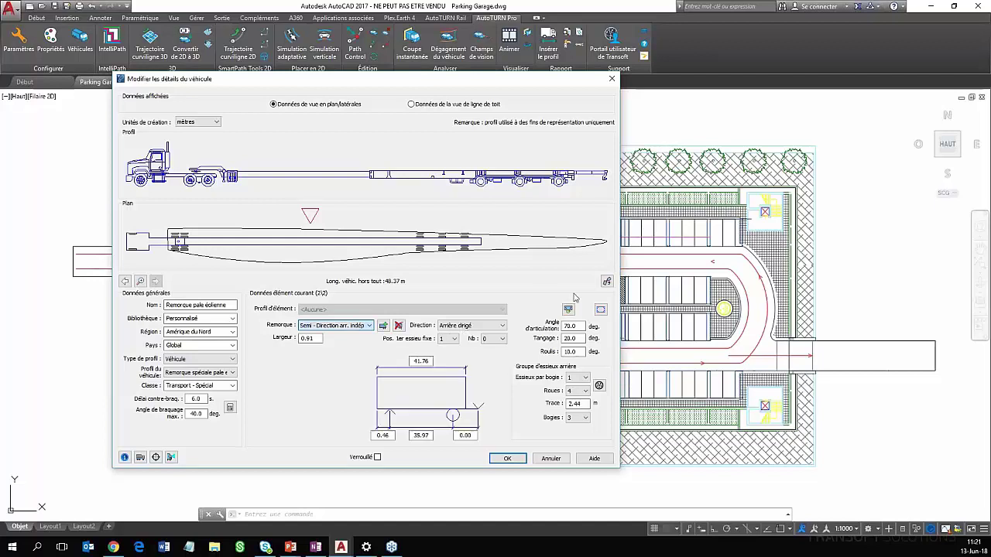
pyautogui.click(449, 296)
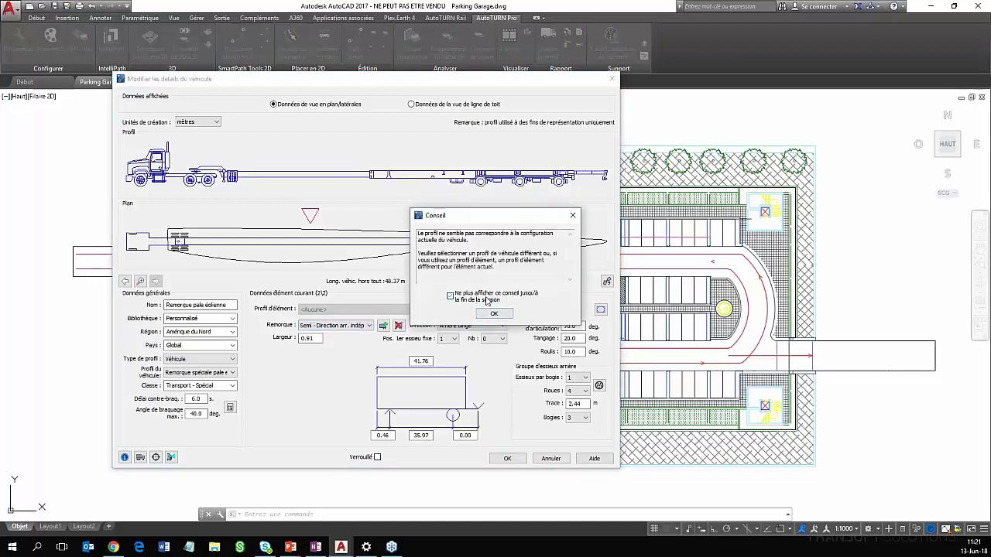
pyautogui.click(496, 314)
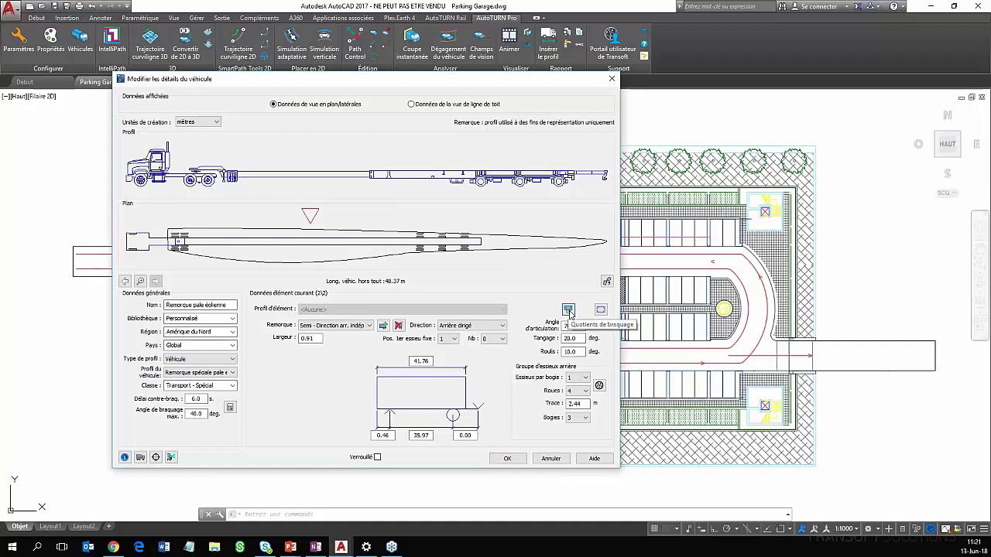
# Examine the steering ratios (Quotients de braquage) of the trailer and close the vehicle details with OK
pyautogui.click(568, 311)
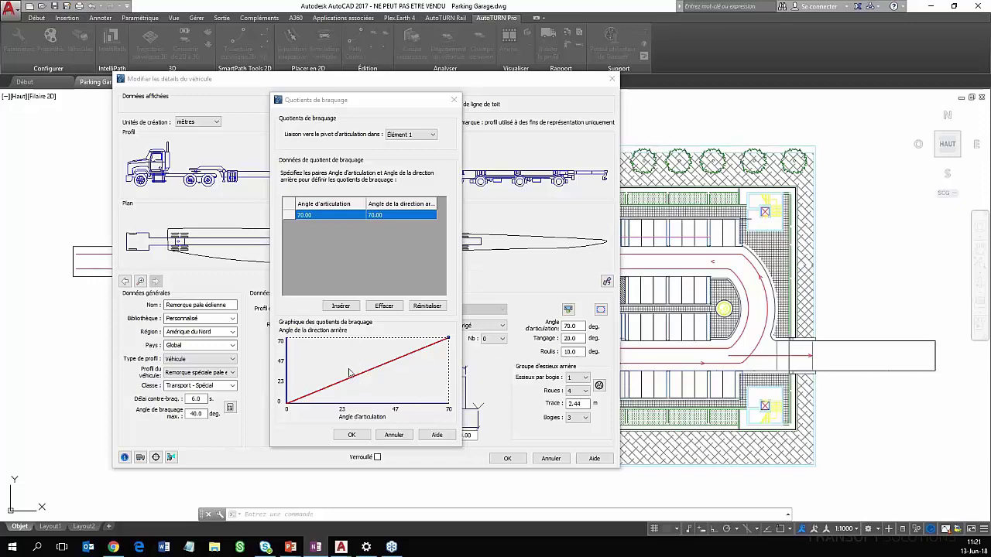
pyautogui.click(352, 435)
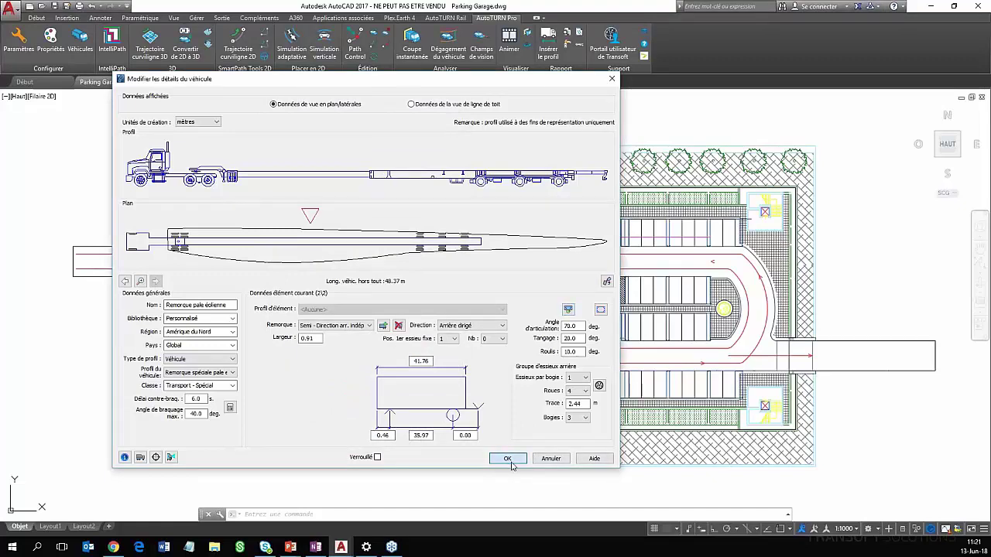
pyautogui.click(508, 459)
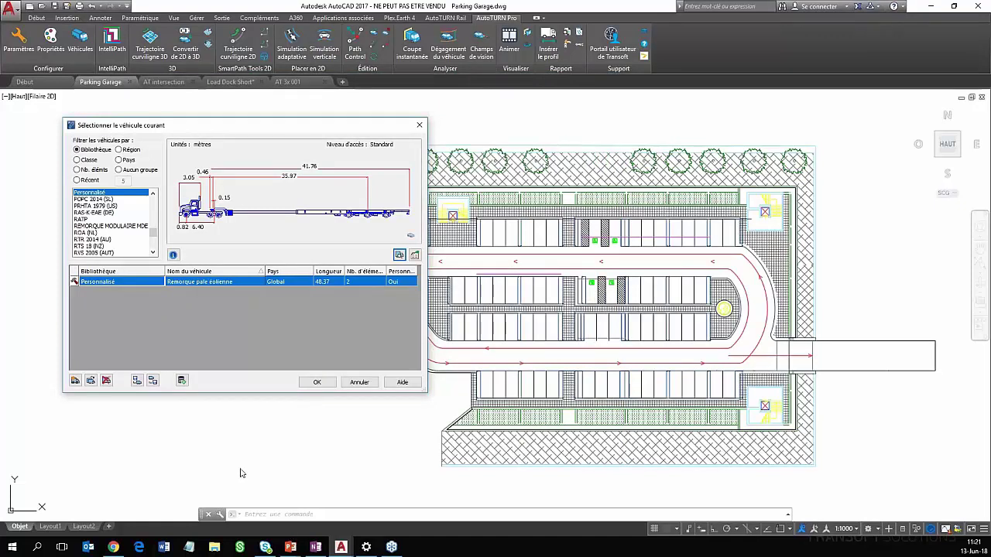
# Filter the vehicles by the country France and sort them by length, starting from the shortest
pyautogui.click(123, 161)
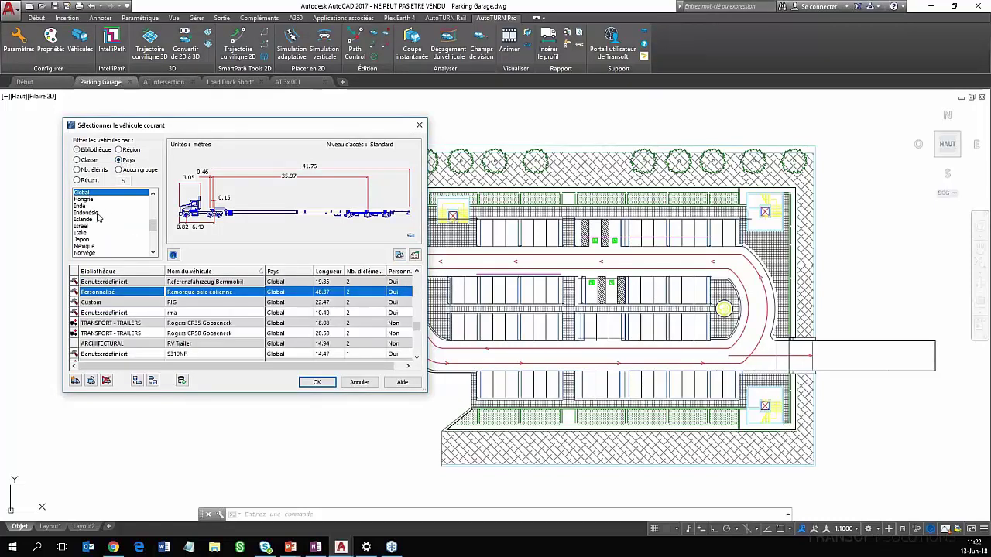
pyautogui.scroll(7, 99, 219)
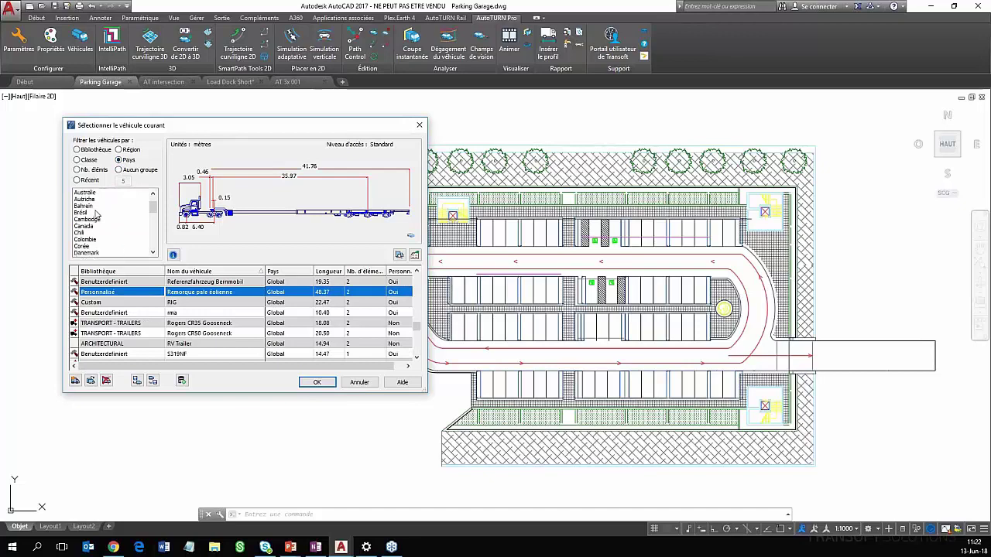
pyautogui.scroll(-2, 97, 234)
pyautogui.click(82, 246)
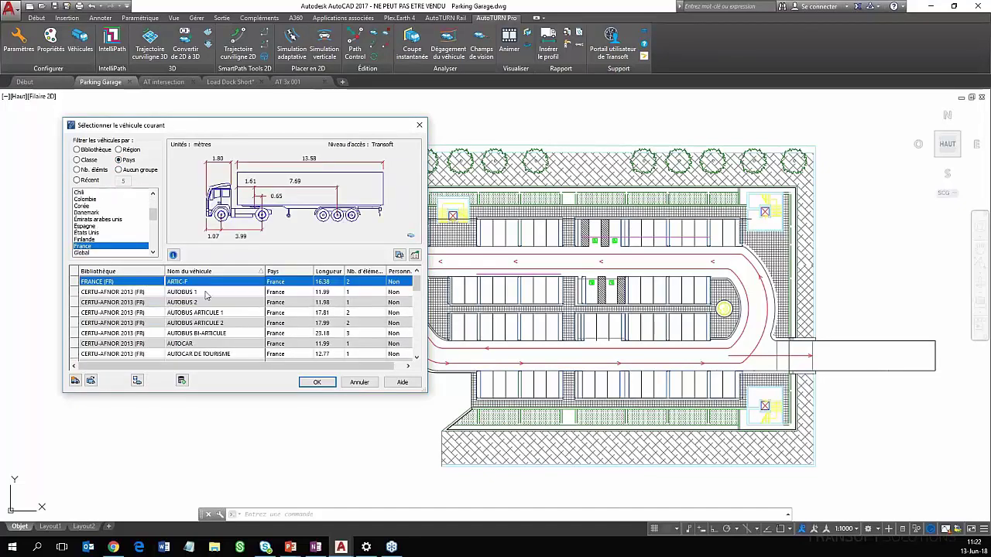
pyautogui.click(328, 272)
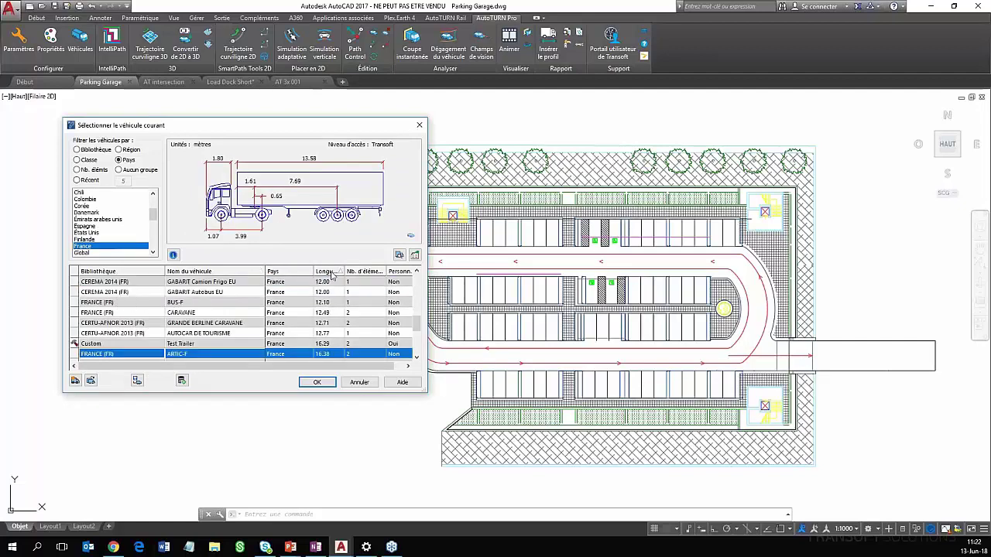
pyautogui.scroll(10, 329, 308)
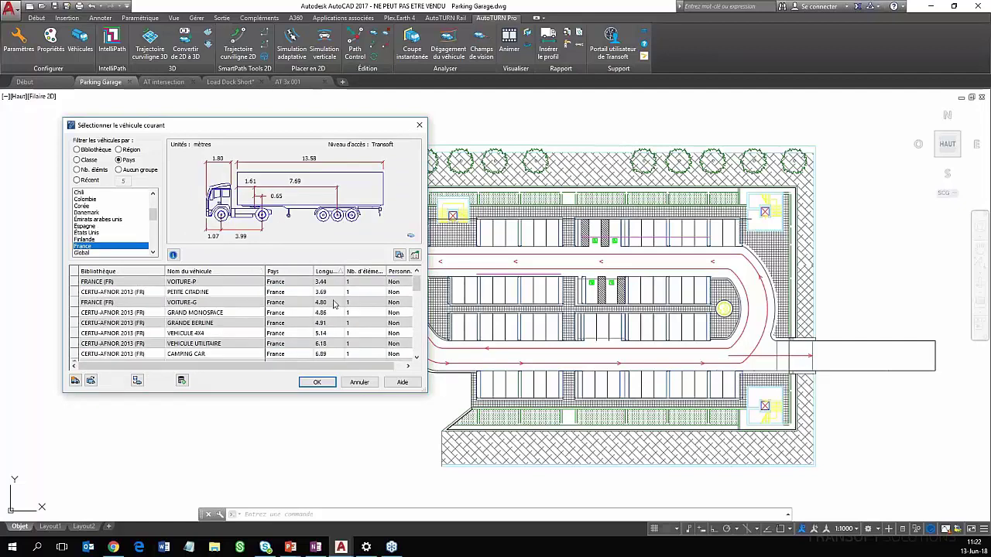
# Review the details of the CERTU-AFNOR 2013 (FR) vehicle PETITE CITADINE and set it as the current vehicle
pyautogui.click(198, 293)
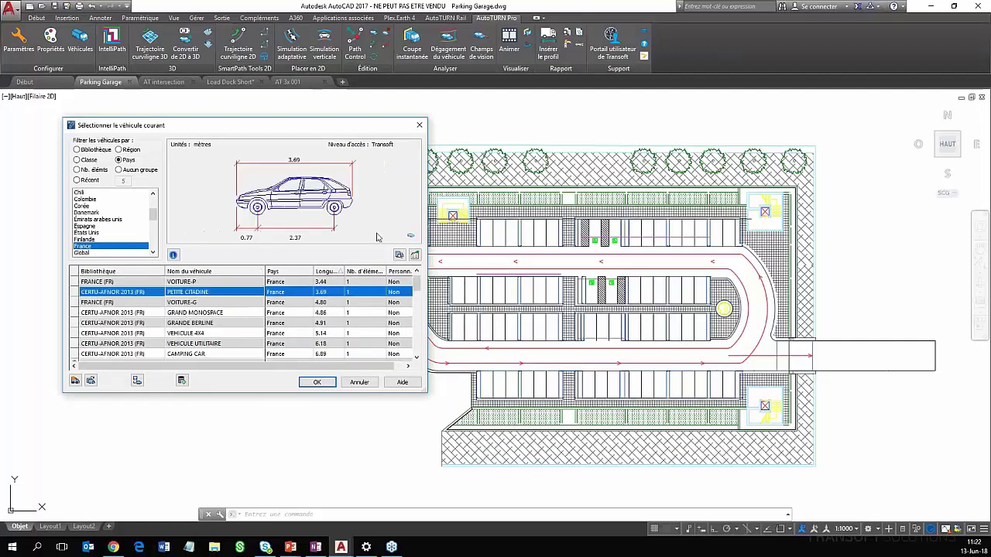
pyautogui.press('Return')
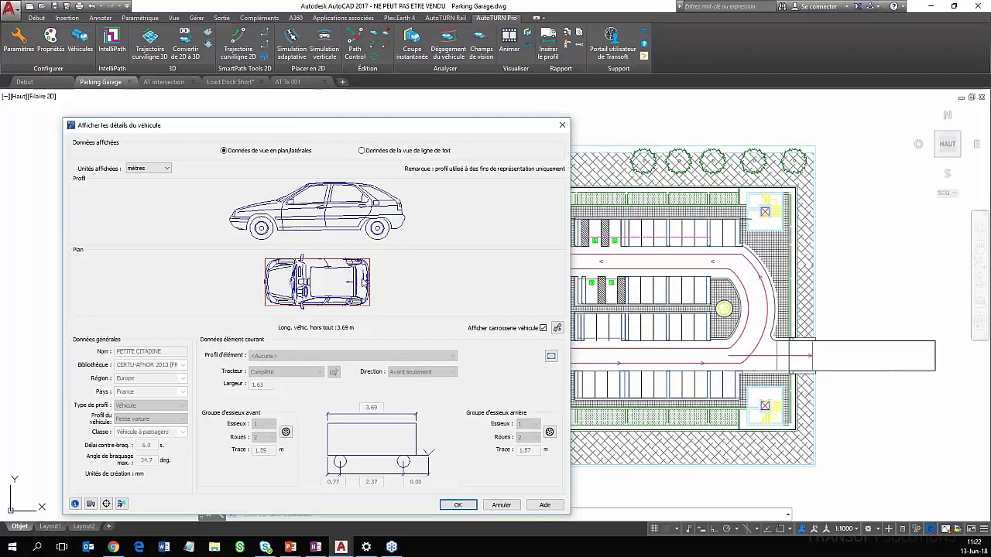
pyautogui.moveTo(441, 134); pyautogui.dragTo(431, 73)
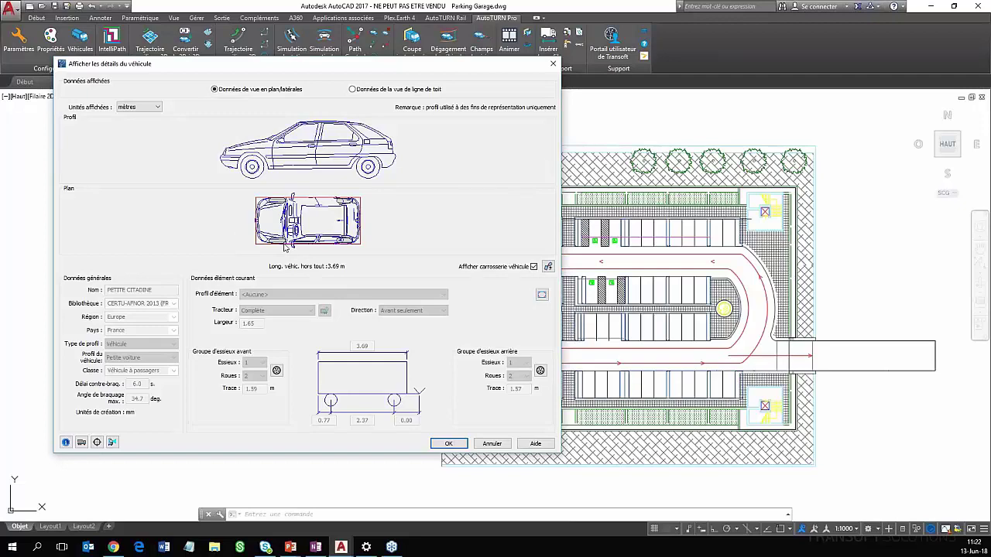
pyautogui.click(449, 443)
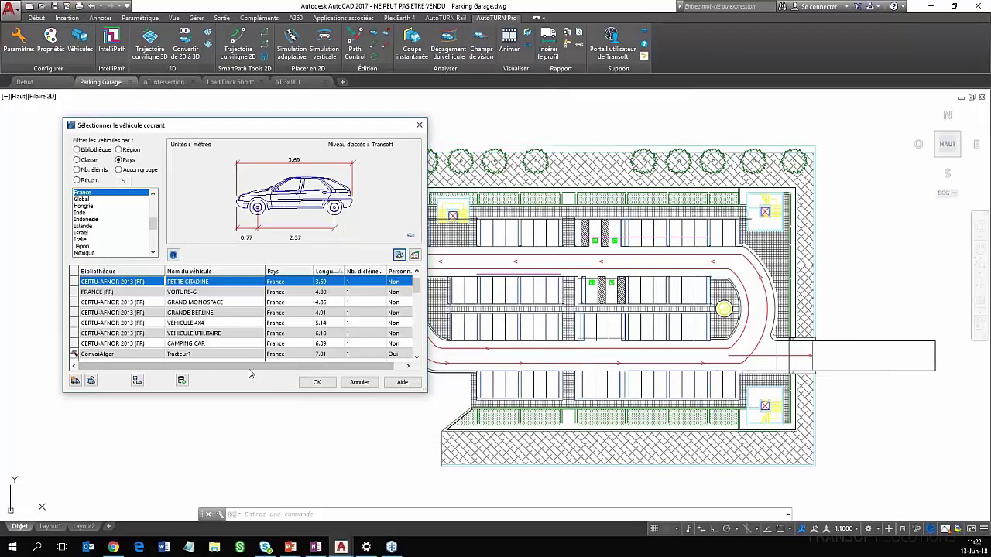
pyautogui.click(318, 386)
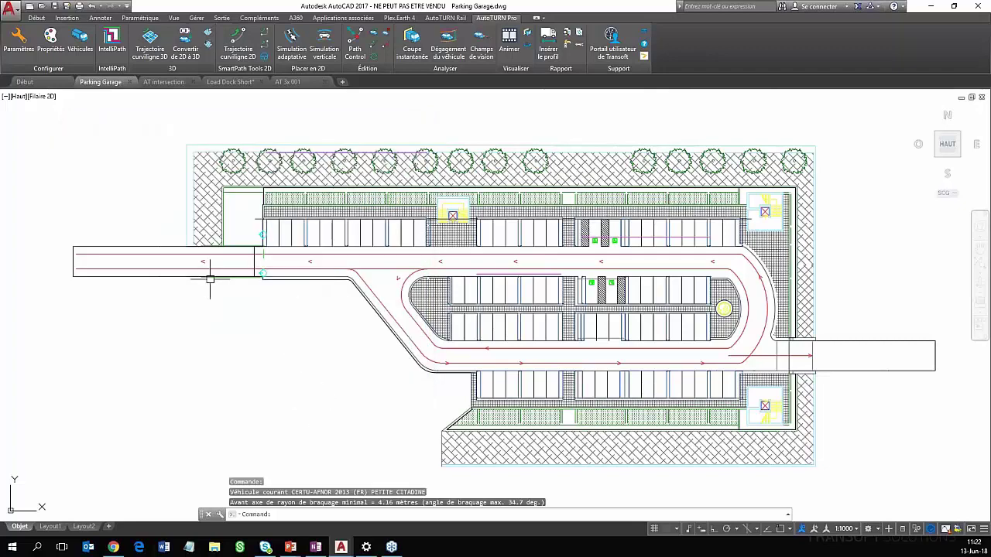
# Start a Trajectoire curviligne 2D simulation and place the vehicle freehand just below the outer end of the entrance lane
pyautogui.moveTo(186, 293); pyautogui.dragTo(221, 315, button='middle')
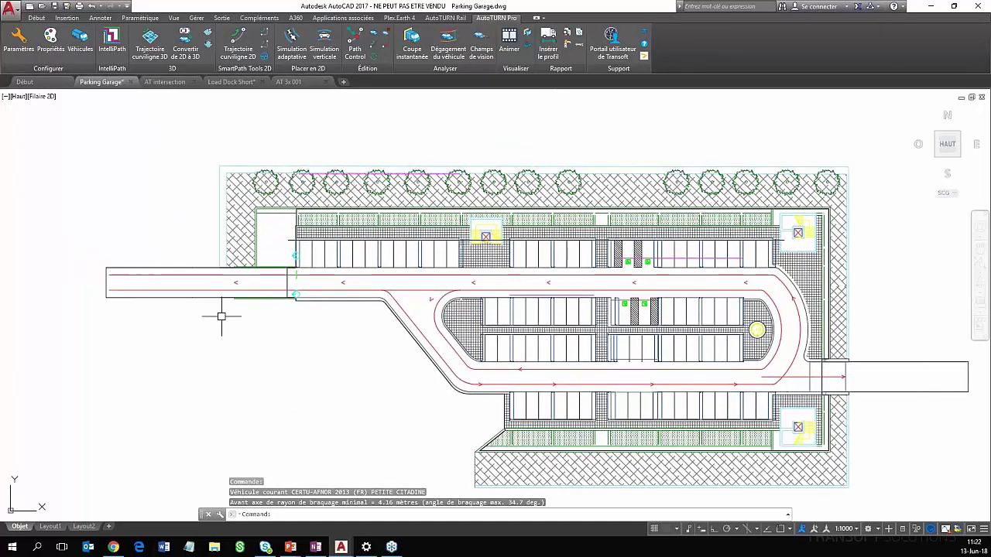
pyautogui.scroll(3, 236, 307)
pyautogui.scroll(-3, 234, 307)
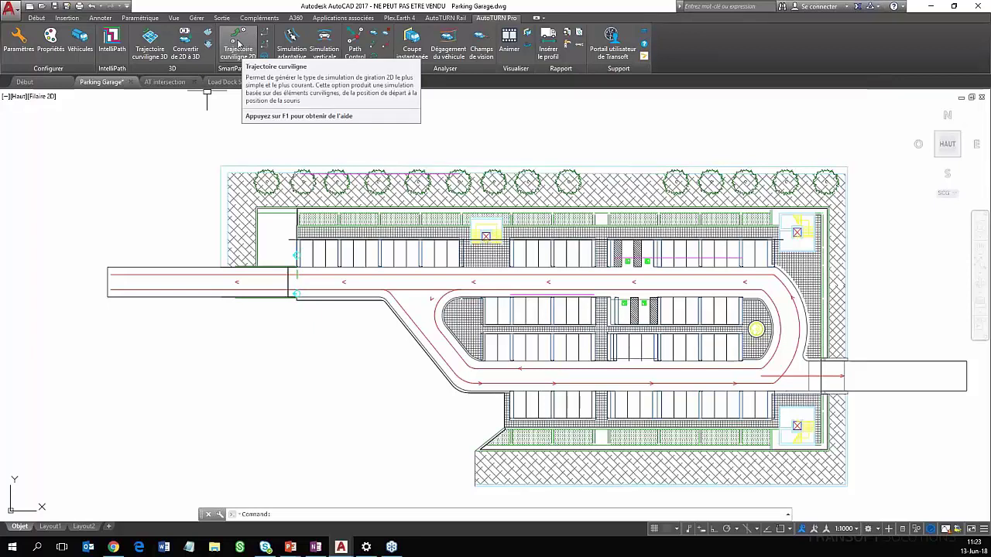
pyautogui.click(238, 44)
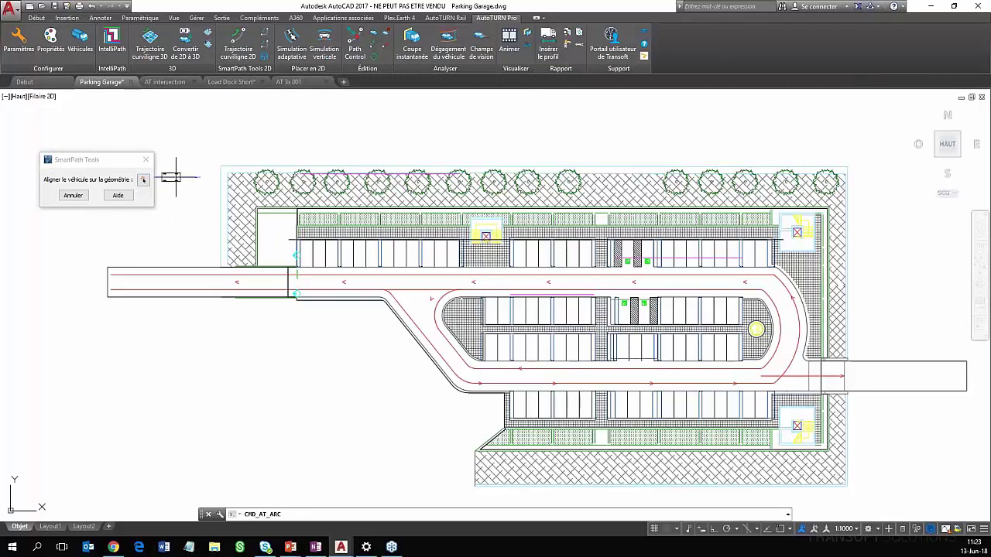
pyautogui.scroll(2, 144, 307)
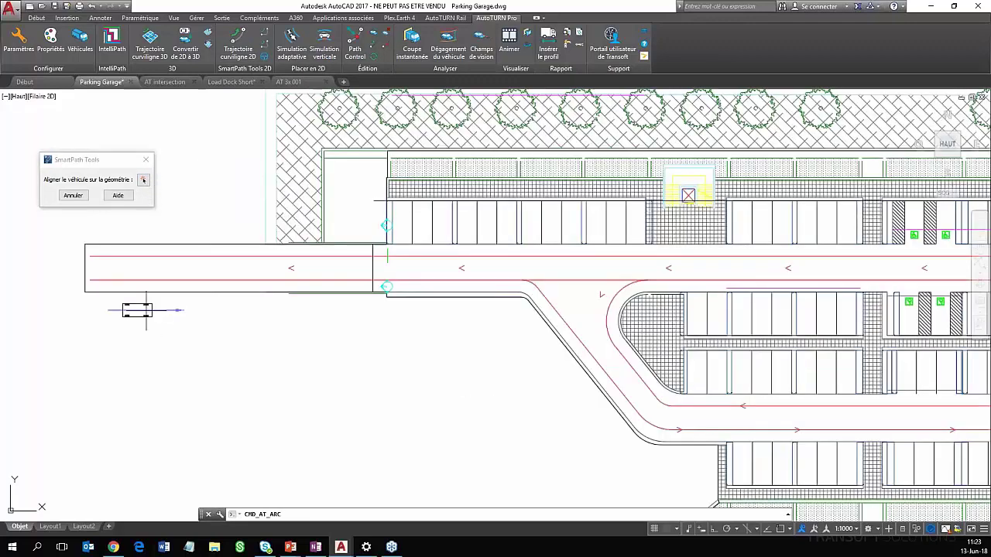
pyautogui.scroll(2, 139, 311)
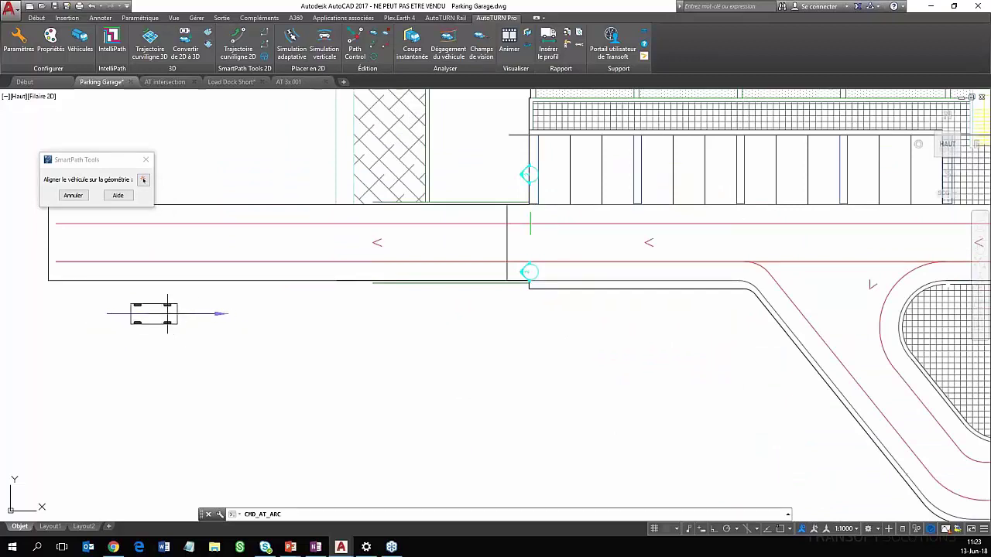
pyautogui.moveTo(174, 312); pyautogui.dragTo(241, 332, button='middle')
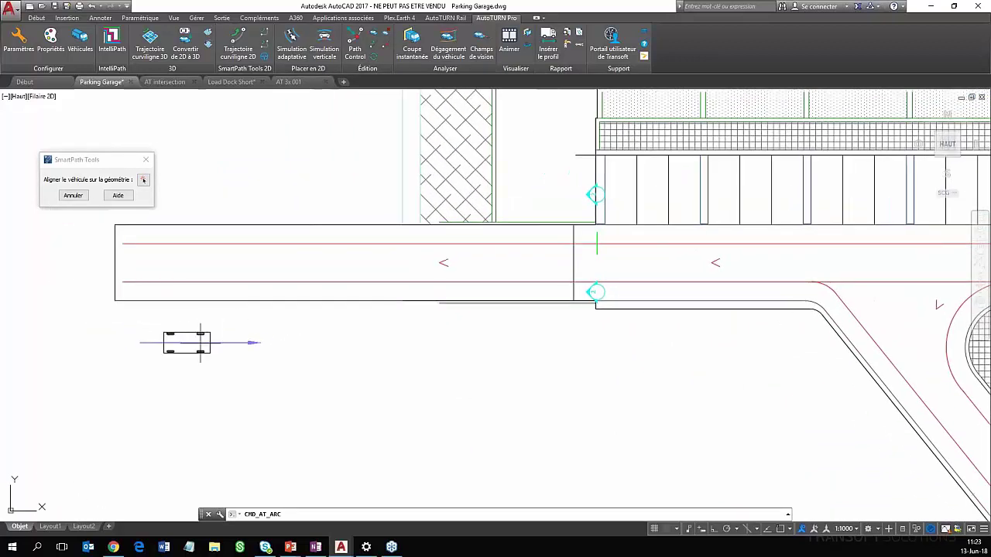
pyautogui.click(199, 356)
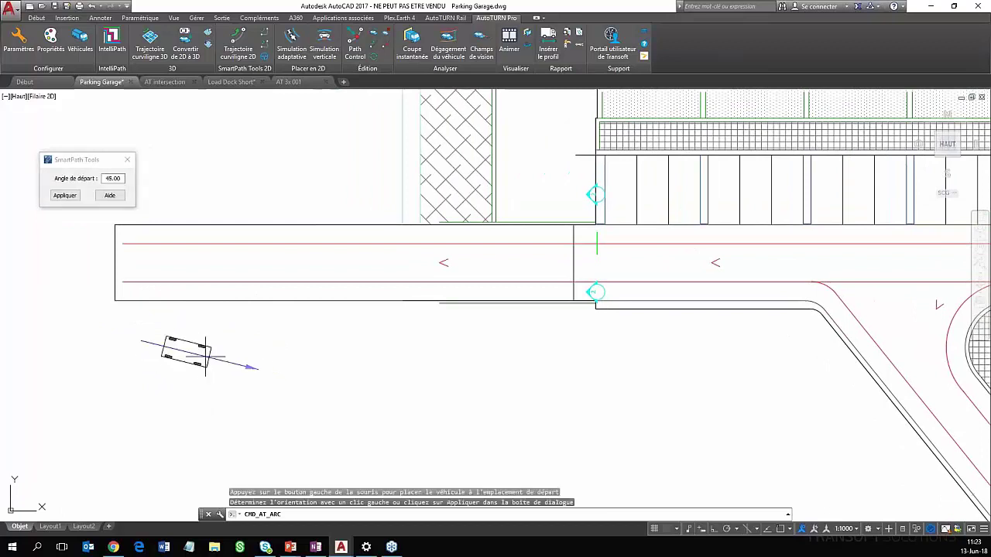
# Orient the vehicle freehand, roughly parallel to the entrance lane and facing the garage, and end the path without adding a segment
pyautogui.scroll(2, 194, 362)
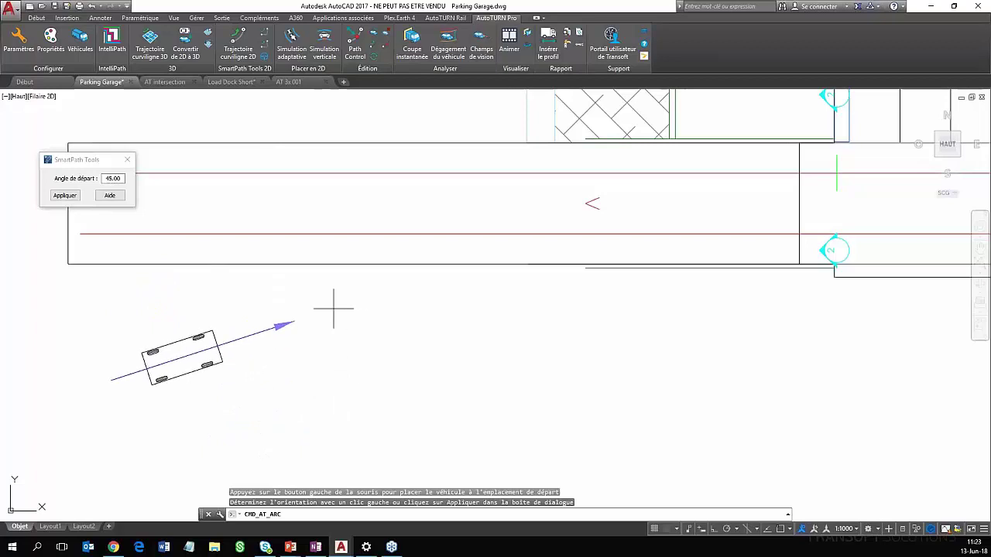
pyautogui.scroll(-2, 325, 312)
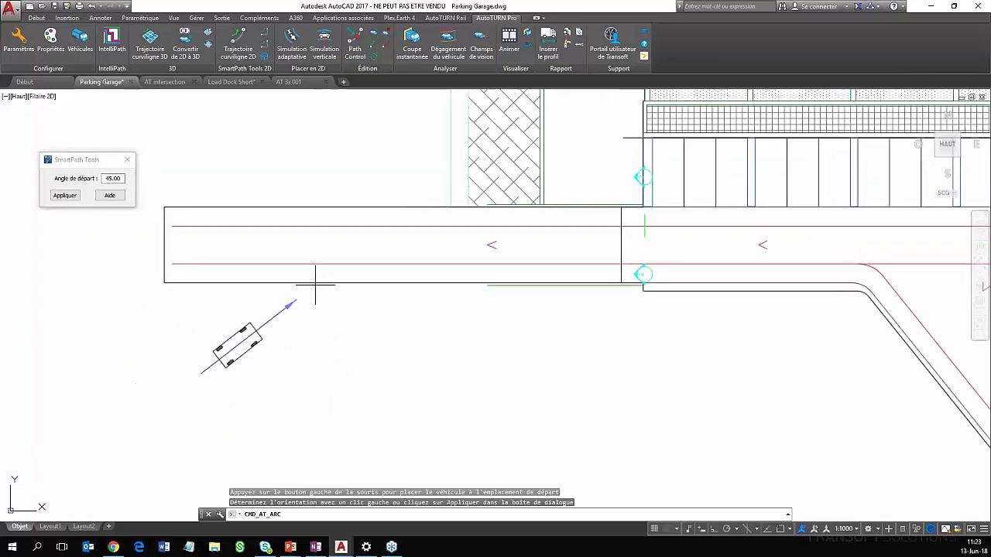
pyautogui.click(345, 338)
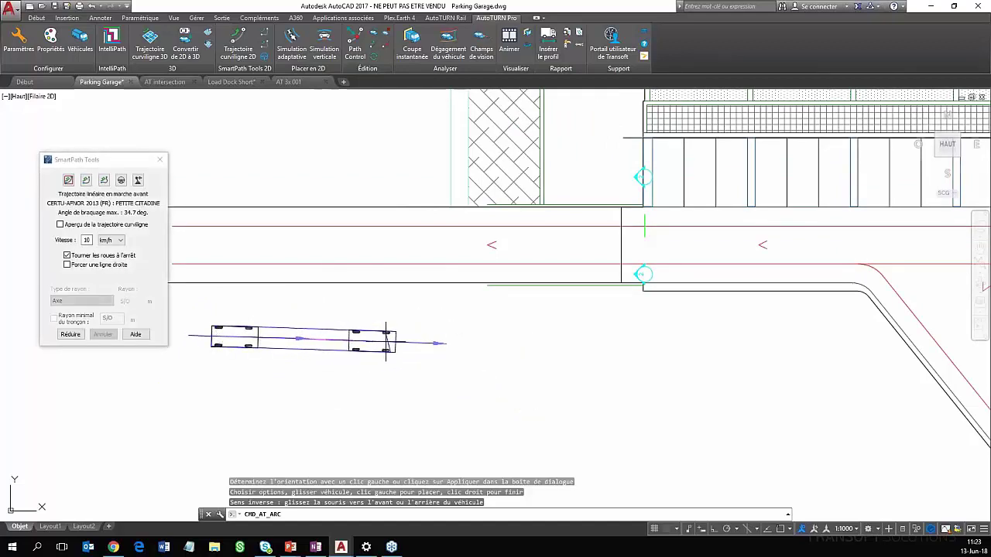
pyautogui.rightClick(385, 338)
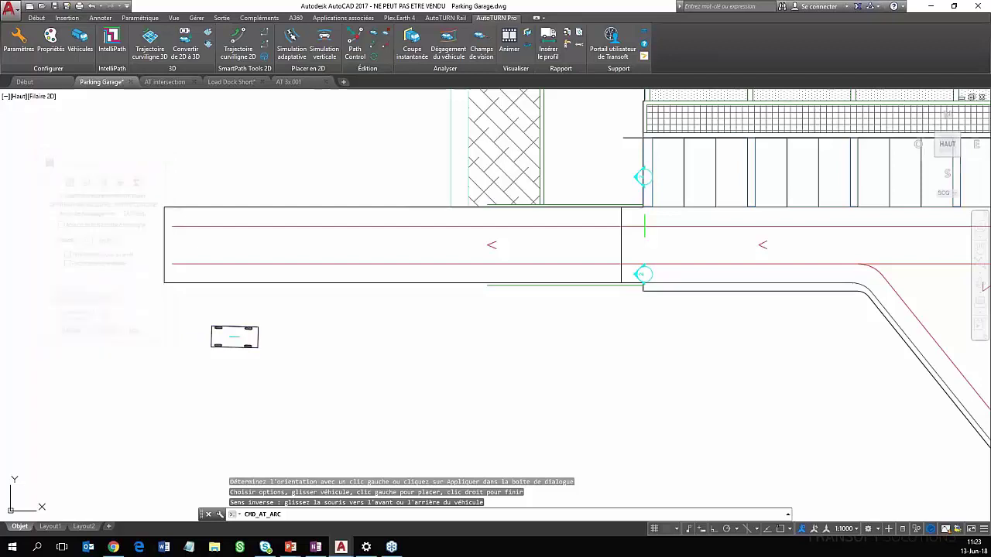
# Place a second vehicle below the first with a starting angle of 0 and end its path without adding a segment
pyautogui.click(239, 51)
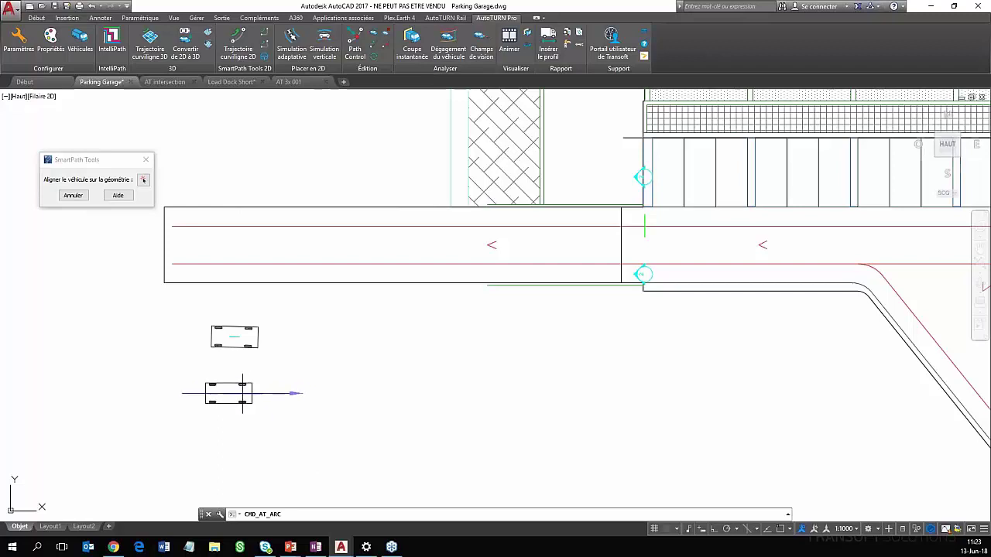
pyautogui.click(242, 392)
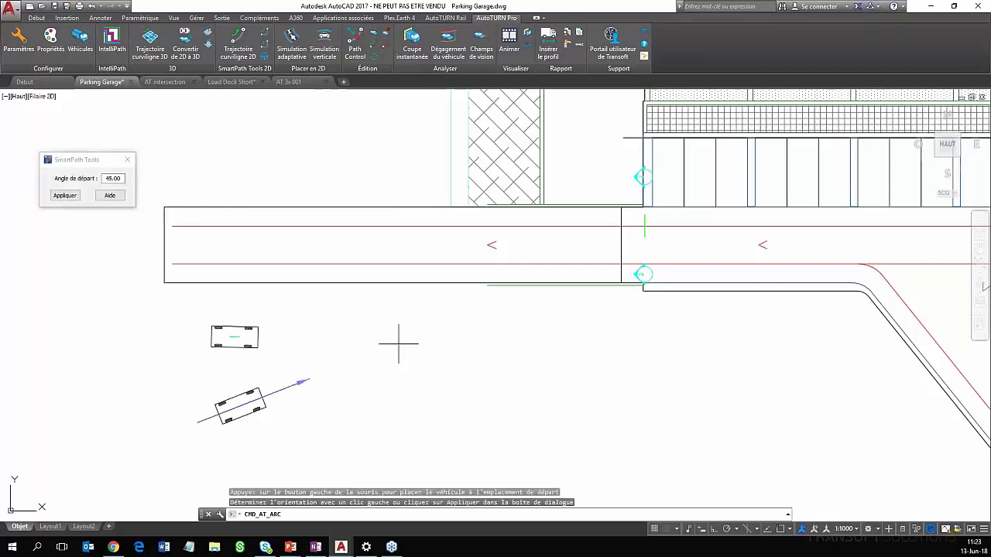
pyautogui.click(105, 178)
pyautogui.write('0')
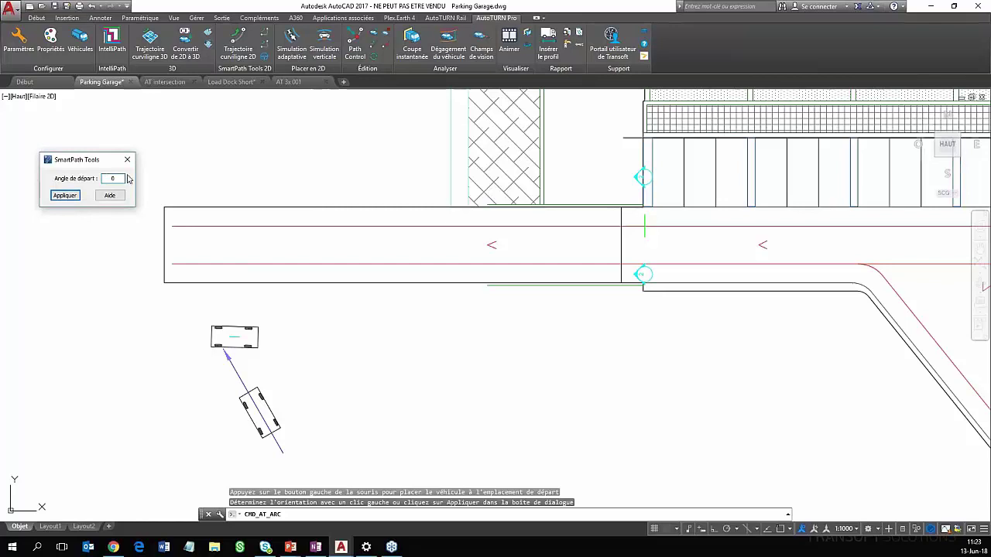
pyautogui.press('Return')
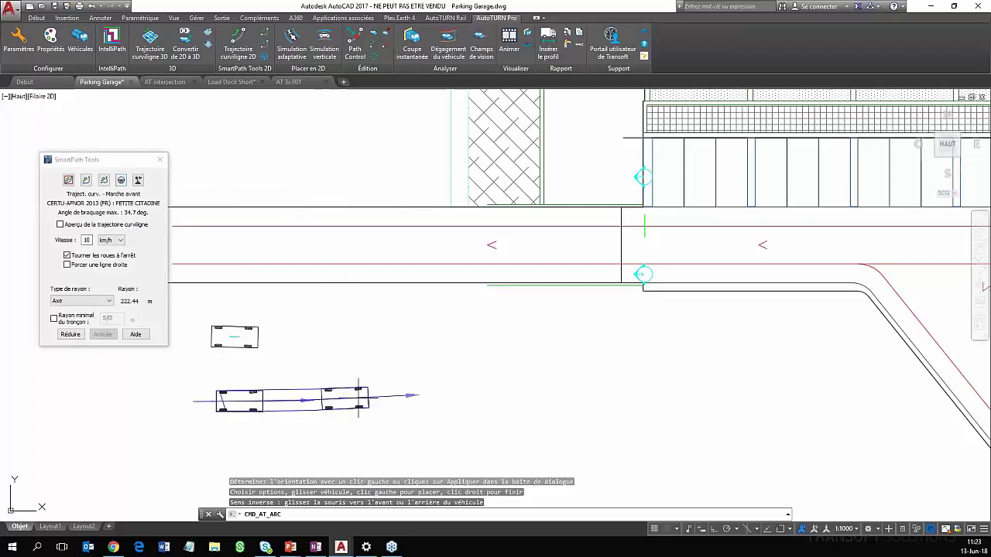
pyautogui.scroll(2, 358, 408)
pyautogui.scroll(-2, 345, 397)
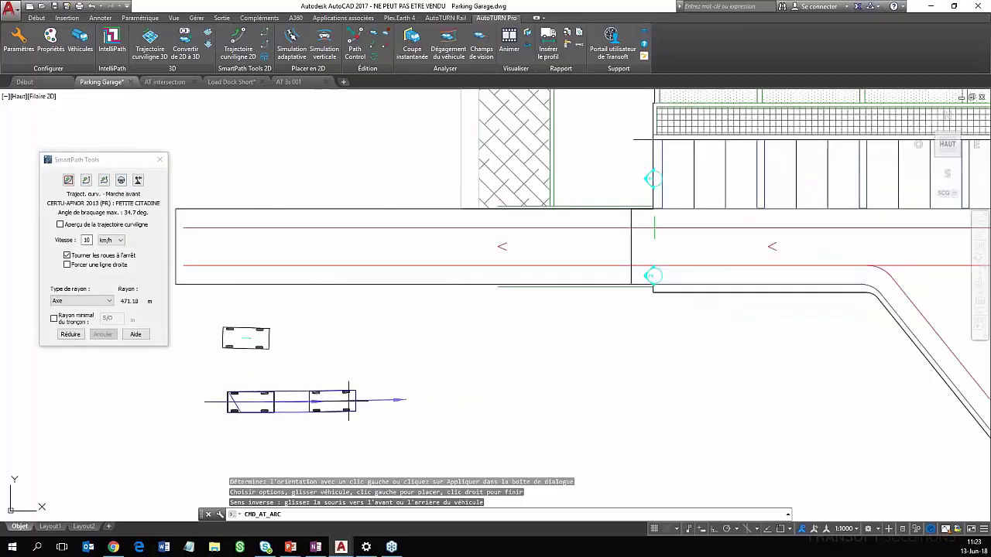
pyautogui.rightClick(389, 407)
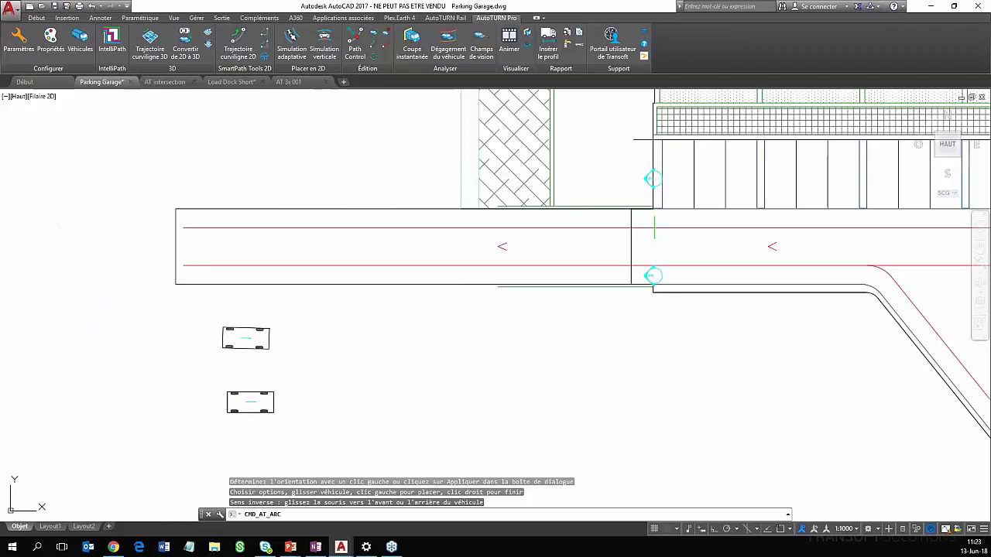
# Start a new 2D path with the vehicle aligned to the entrance lane's lower edge, facing the garage, and position it on the lower lane line
pyautogui.click(249, 44)
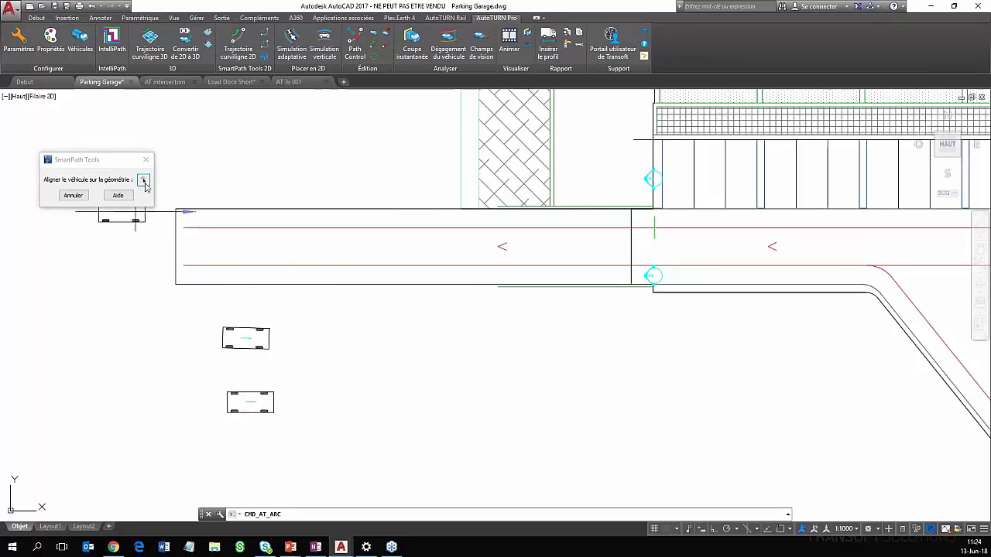
pyautogui.click(144, 183)
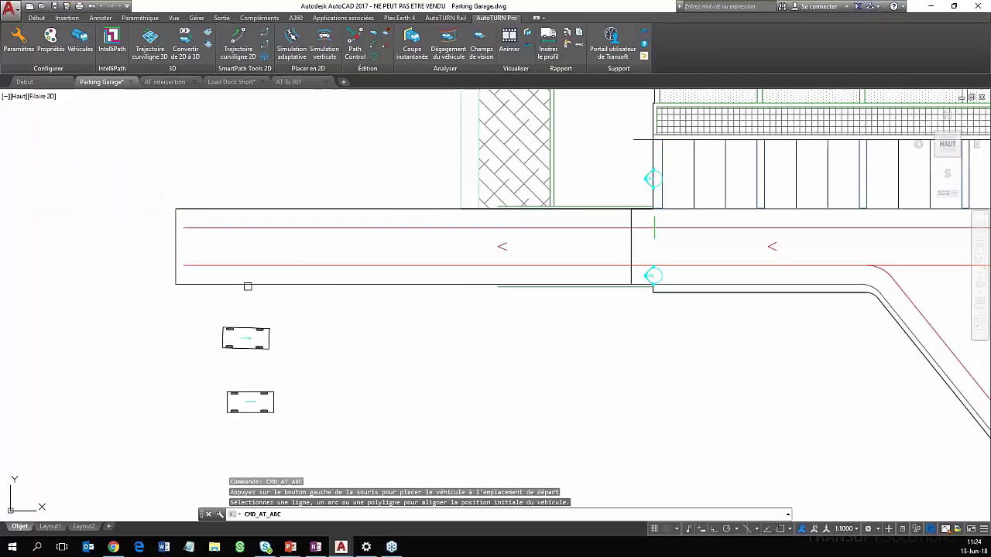
pyautogui.click(248, 284)
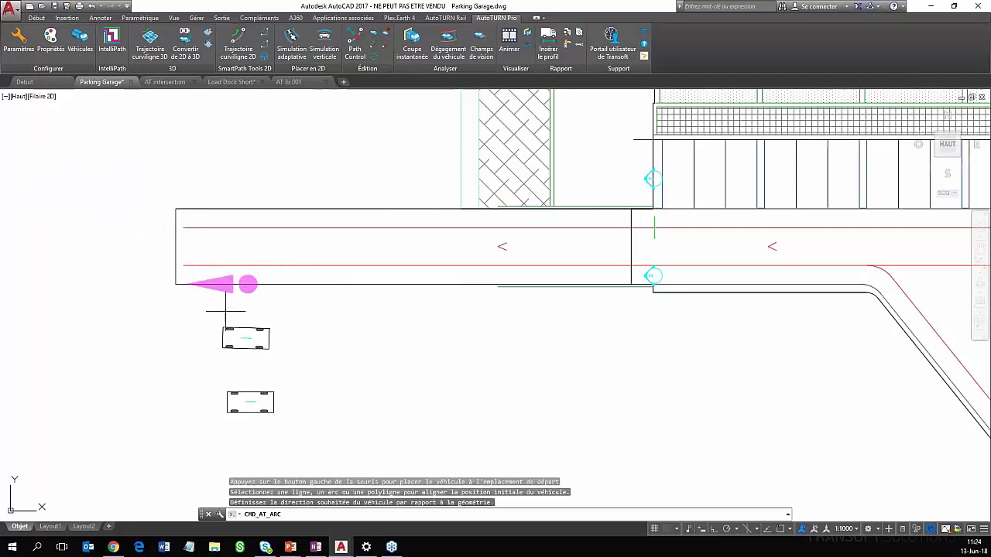
pyautogui.click(323, 288)
pyautogui.scroll(2, 312, 267)
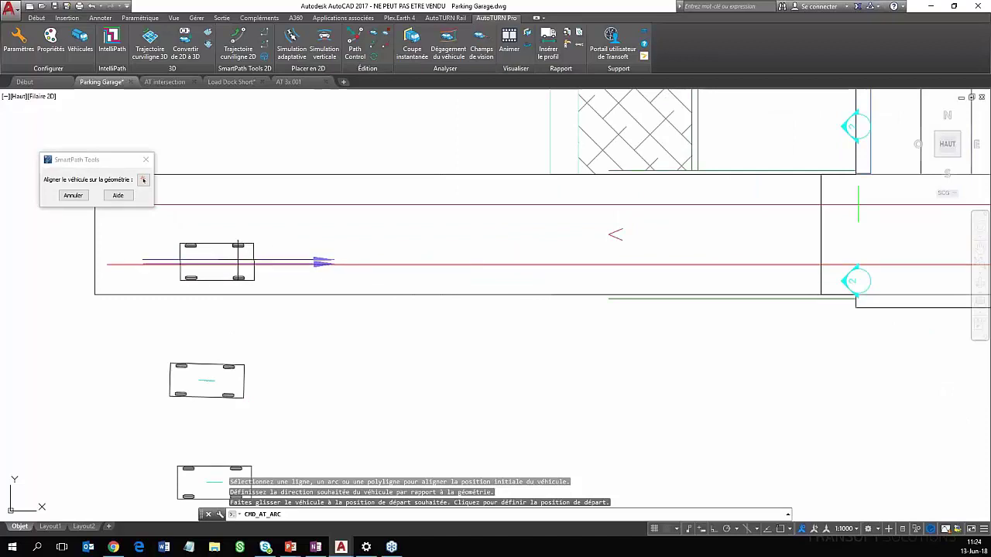
pyautogui.click(236, 263)
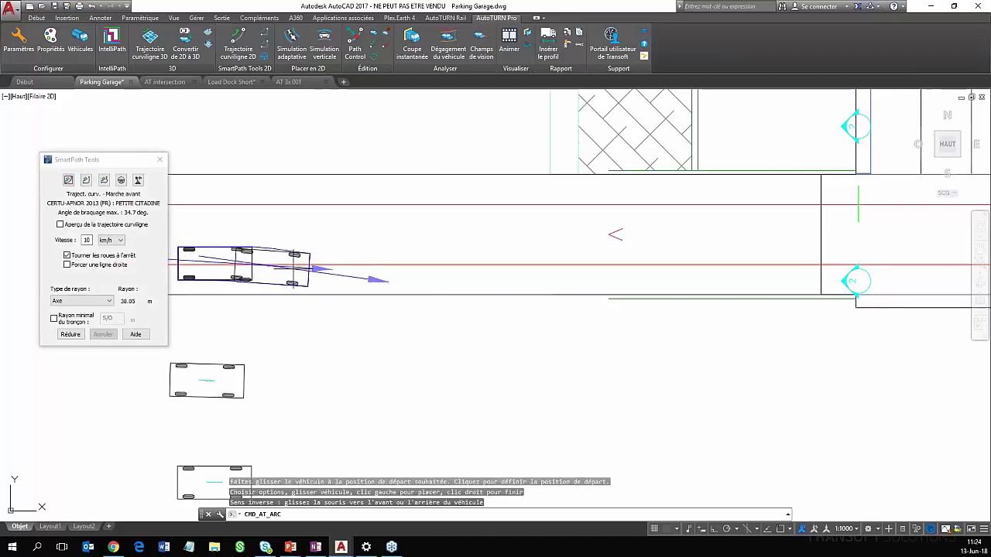
# Turn off Tourner les roues à l'arrêt and enable Forcer une ligne droite for the path
pyautogui.scroll(-2, 345, 262)
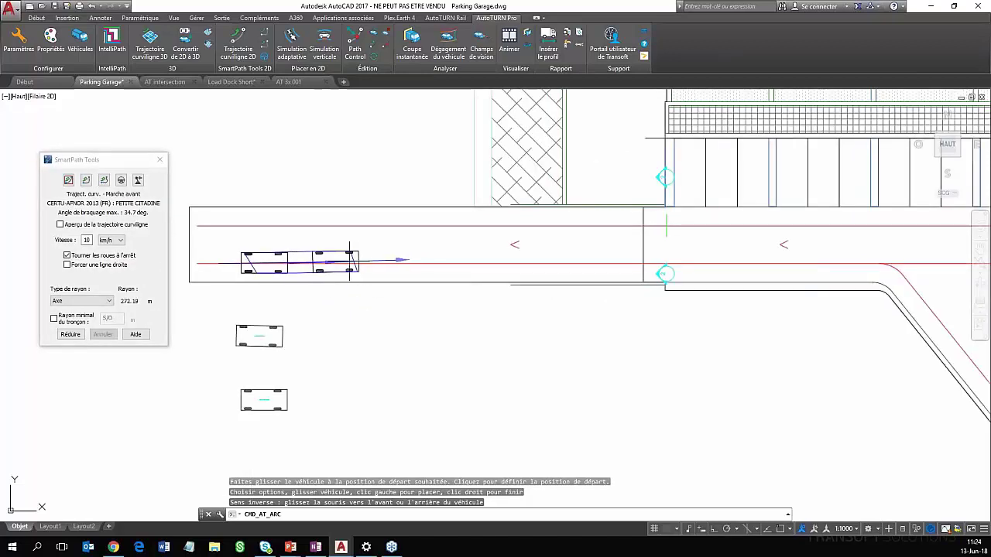
pyautogui.scroll(2, 385, 316)
pyautogui.scroll(-3, 385, 263)
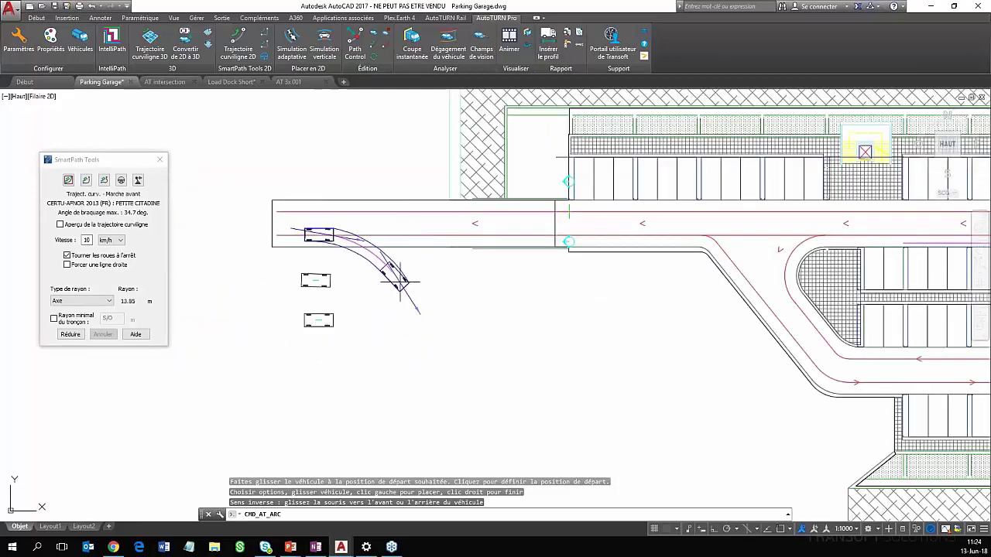
pyautogui.moveTo(385, 174); pyautogui.dragTo(261, 253, button='middle')
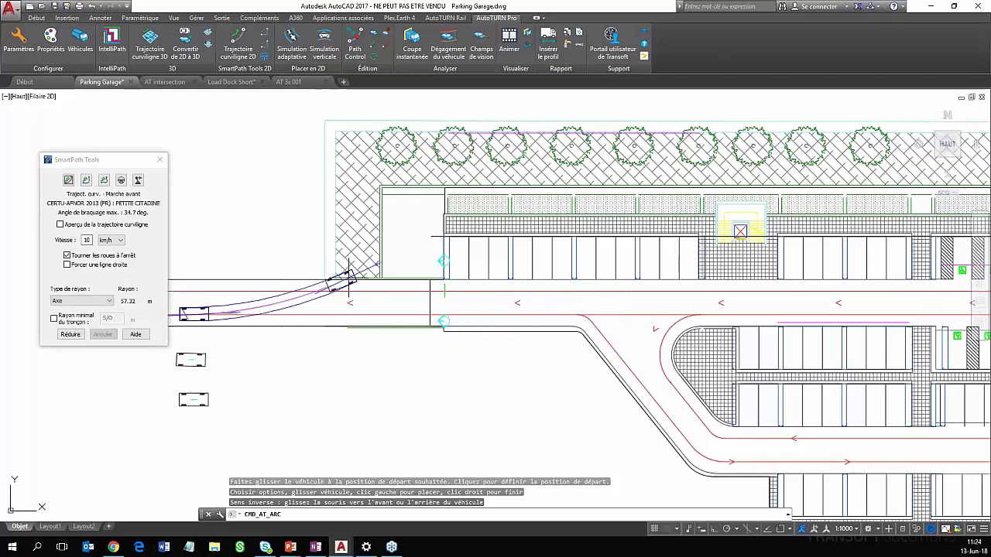
pyautogui.moveTo(129, 158); pyautogui.dragTo(151, 116)
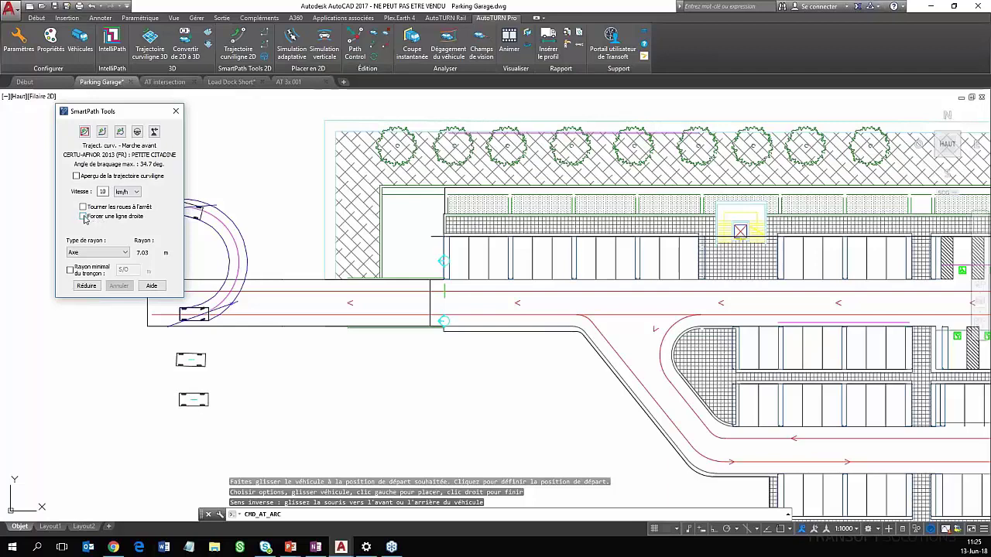
pyautogui.click(83, 216)
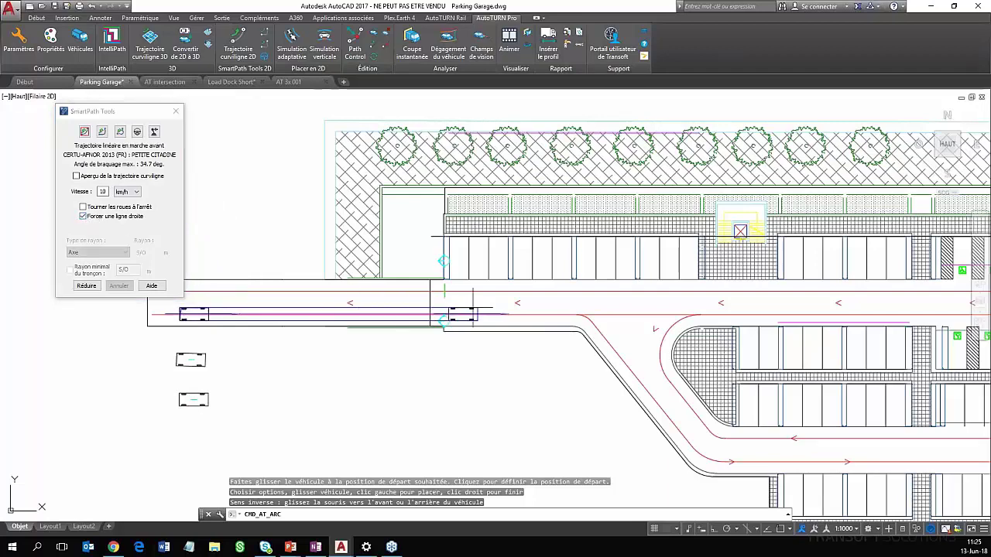
# Place a straight forward segment along the entrance lane, ending just before the bend into the diagonal lane
pyautogui.scroll(1, 495, 319)
pyautogui.scroll(-1, 522, 317)
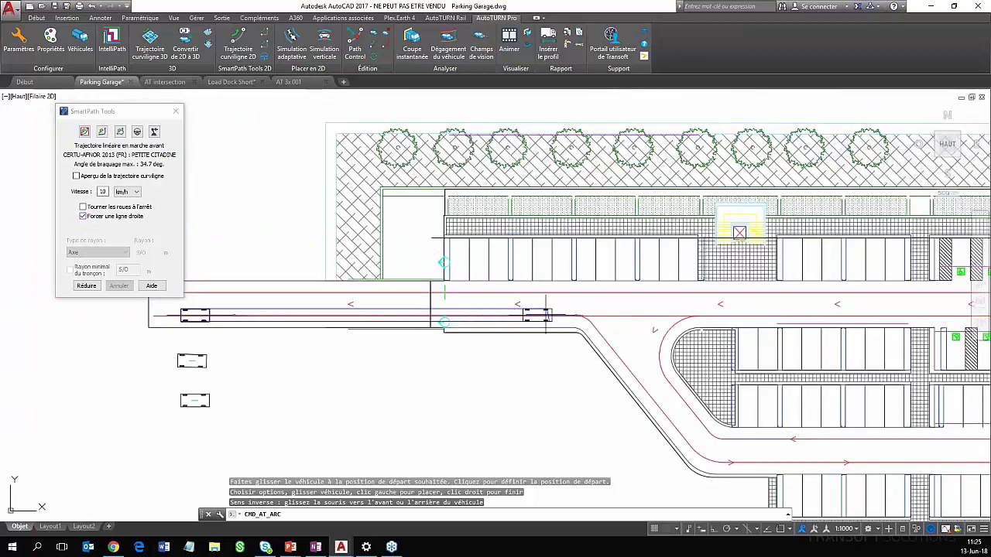
pyautogui.scroll(2, 554, 313)
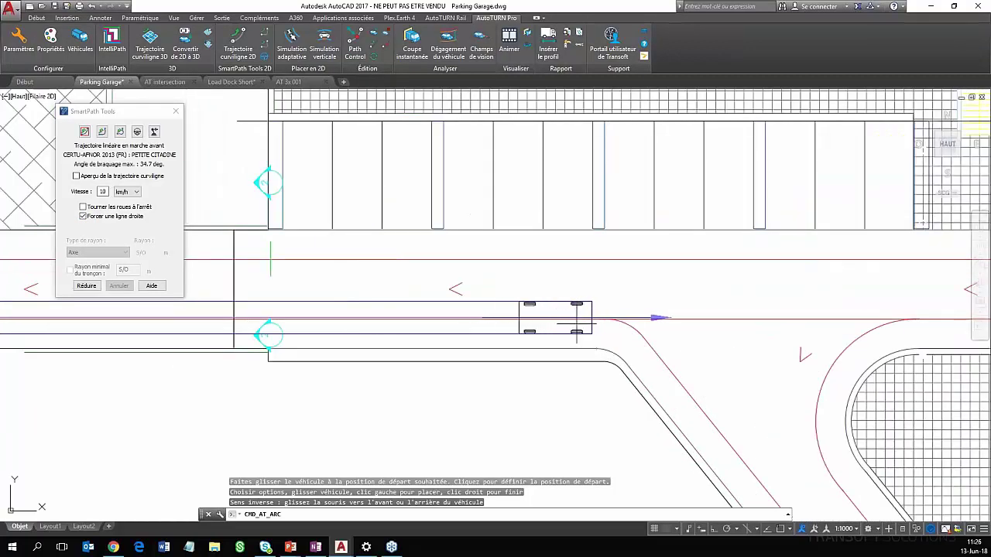
pyautogui.click(576, 324)
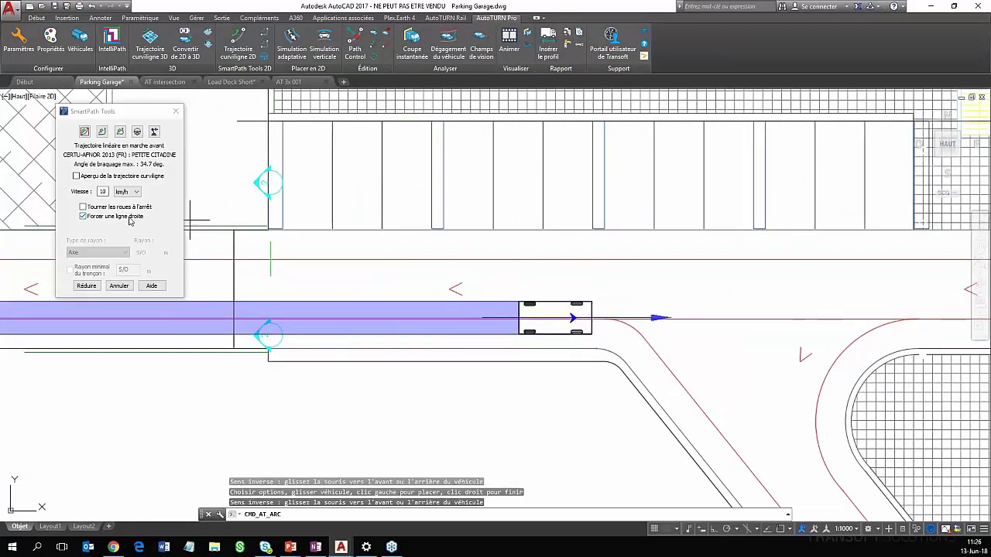
# Disable Forcer une ligne droite and place a forward curve of about 6 m radius around the bend into the diagonal lane
pyautogui.click(131, 217)
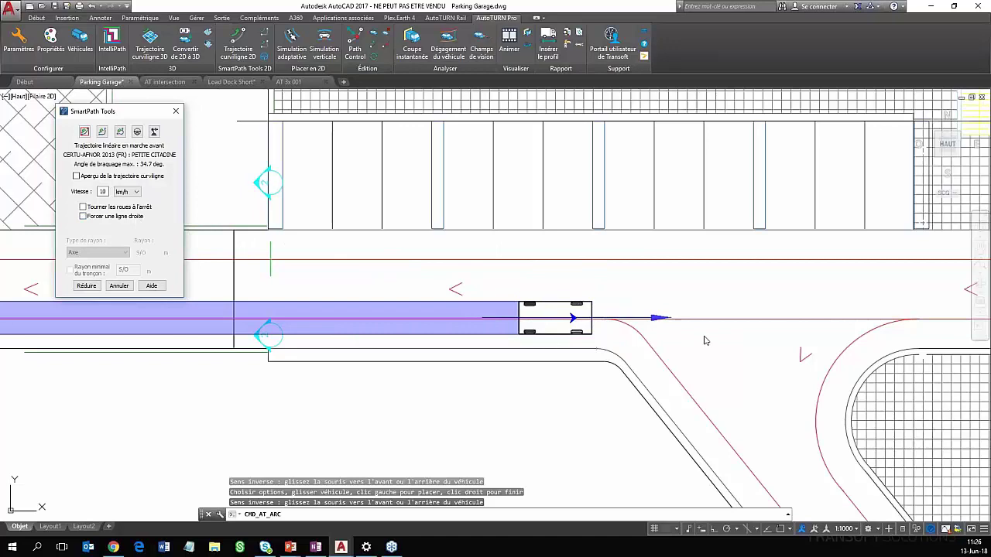
pyautogui.moveTo(722, 363)
pyautogui.mouseDown(button='middle')
pyautogui.moveTo(570, 271)
pyautogui.moveTo(559, 283)
pyautogui.mouseUp(button='middle')
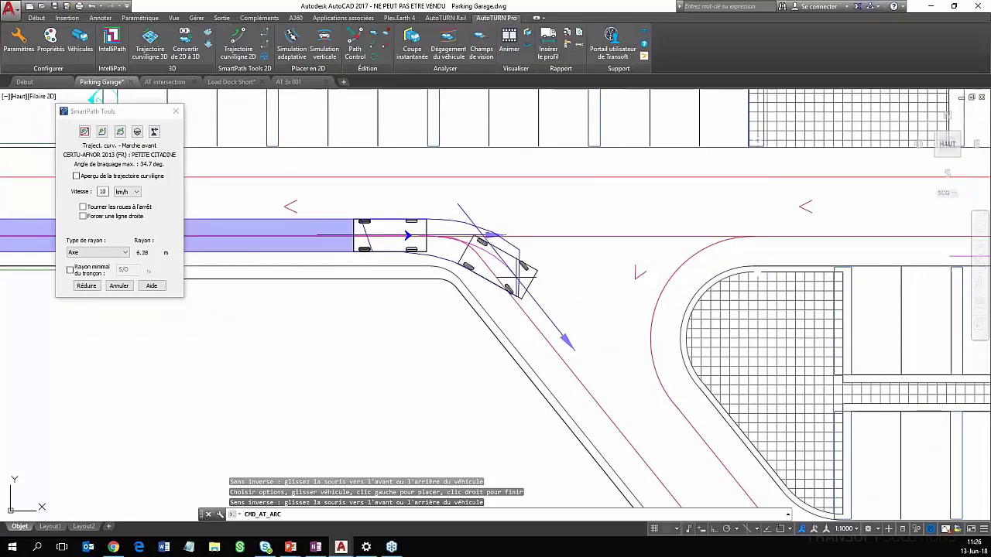
pyautogui.click(519, 267)
# Place a forward segment down the diagonal lane, followed by a forward curve of about 11 m radius around the bend into the lower aisle
pyautogui.scroll(-2, 627, 357)
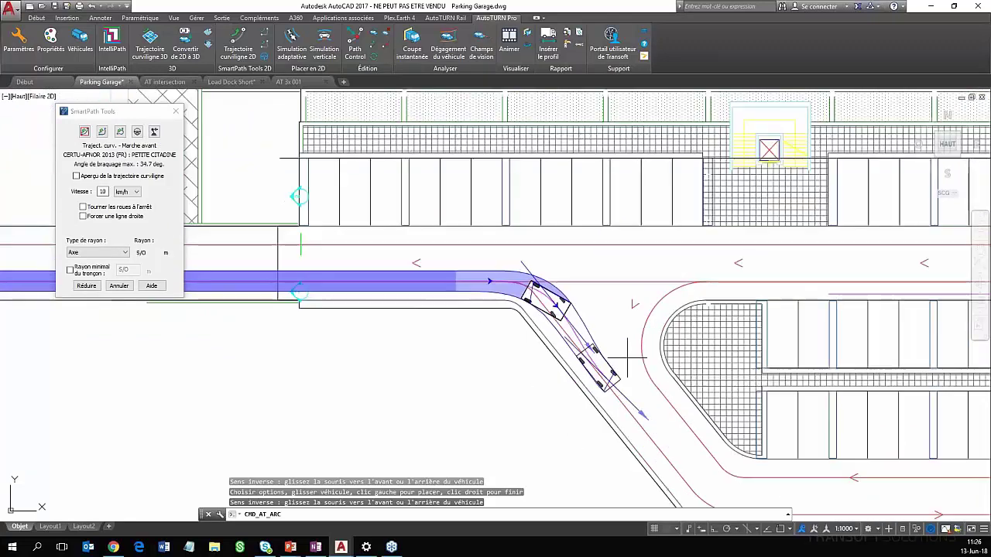
pyautogui.moveTo(611, 364); pyautogui.dragTo(463, 276, button='middle')
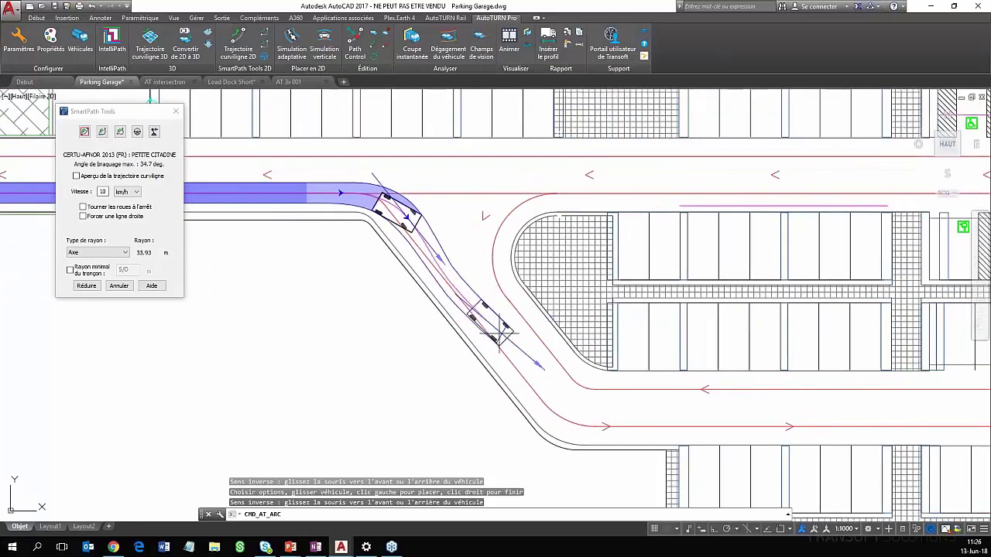
pyautogui.scroll(2, 517, 361)
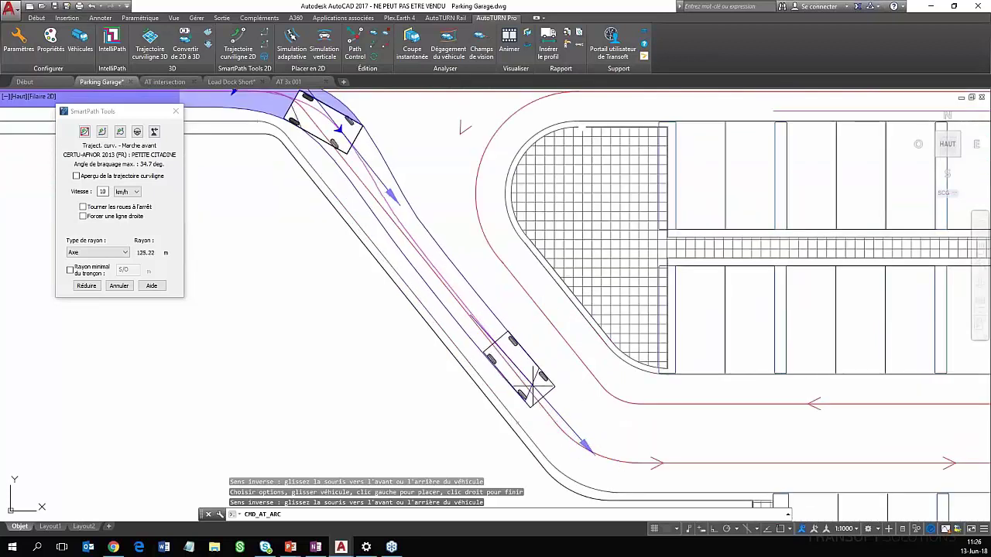
pyautogui.click(585, 450)
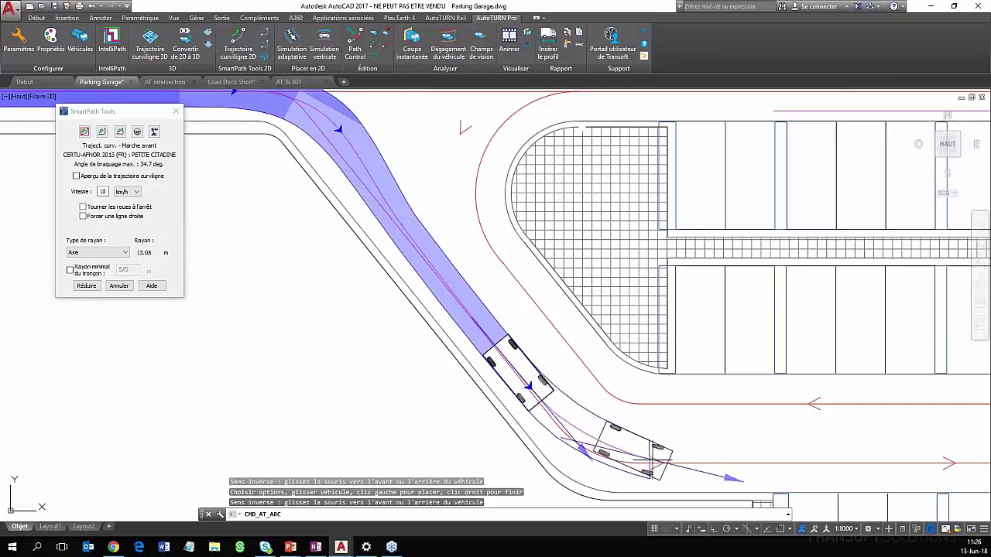
pyautogui.scroll(6, 586, 451)
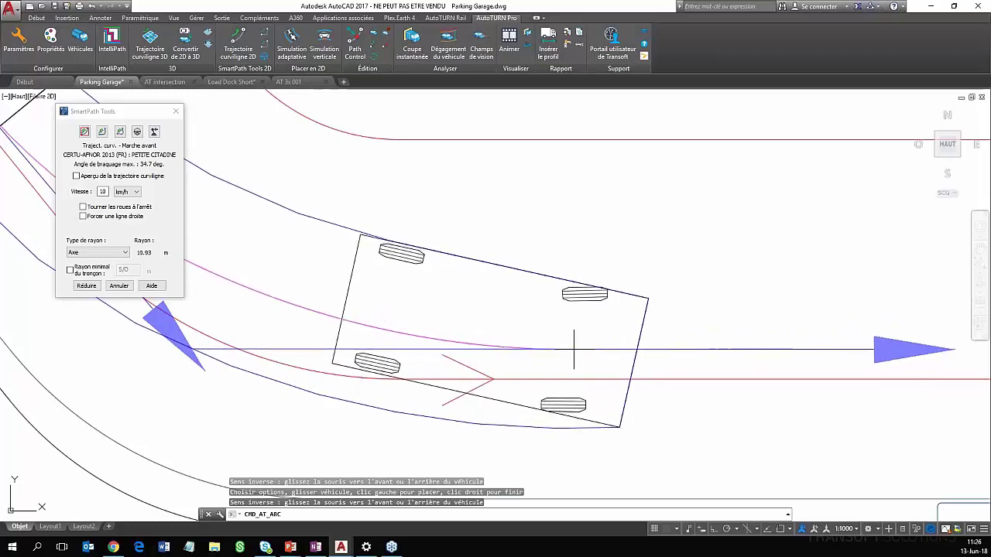
pyautogui.click(573, 351)
# Enable Forcer une ligne droite and place a straight forward segment along the lower aisle, ending just before the end turn
pyautogui.scroll(-5, 669, 361)
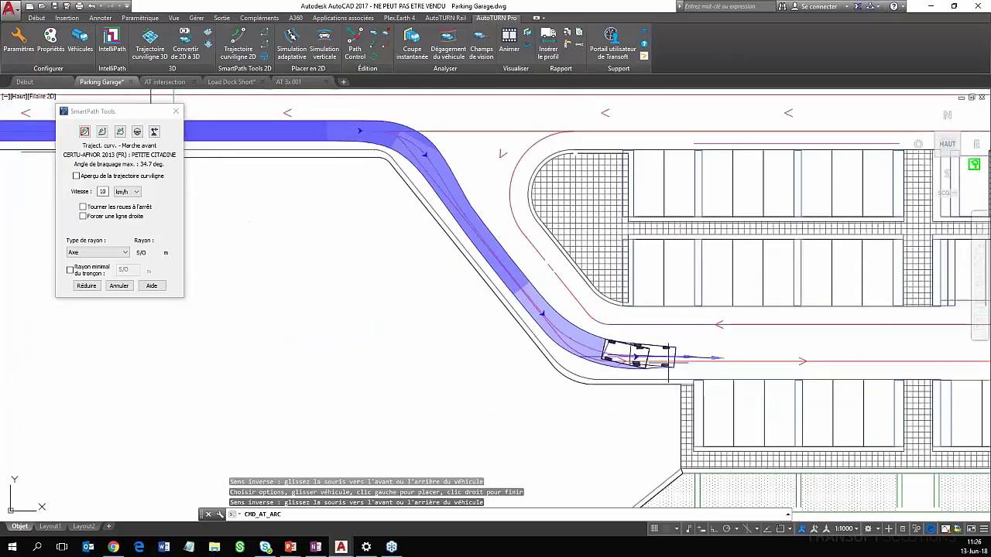
pyautogui.moveTo(719, 365); pyautogui.dragTo(454, 333, button='middle')
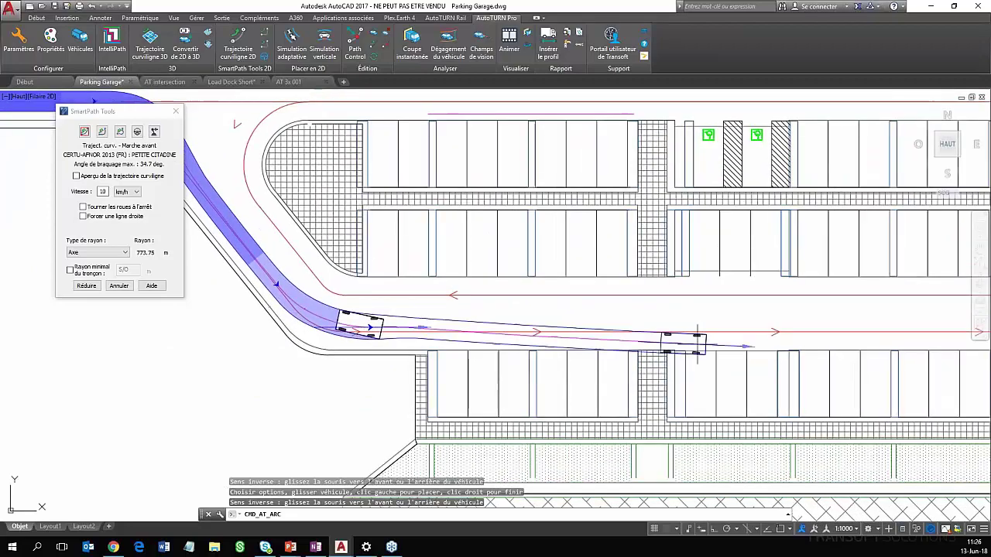
pyautogui.moveTo(728, 325)
pyautogui.mouseDown(button='middle')
pyautogui.moveTo(544, 347)
pyautogui.moveTo(524, 338)
pyautogui.mouseUp(button='middle')
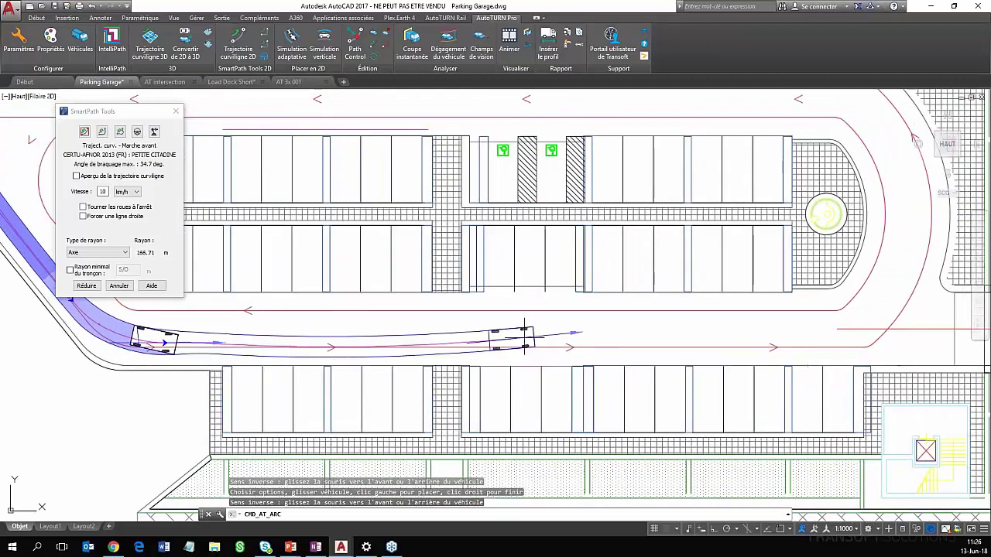
pyautogui.click(138, 217)
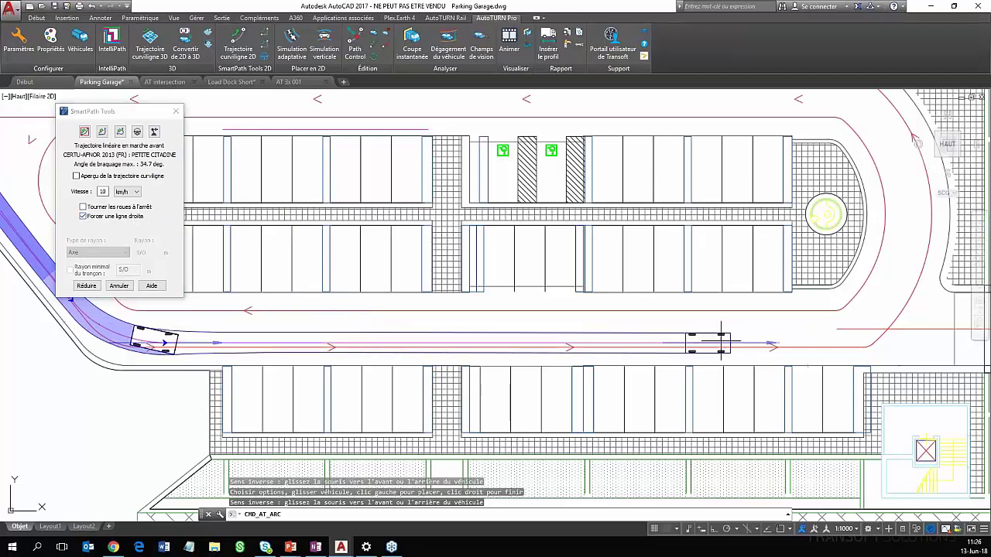
pyautogui.scroll(2, 849, 356)
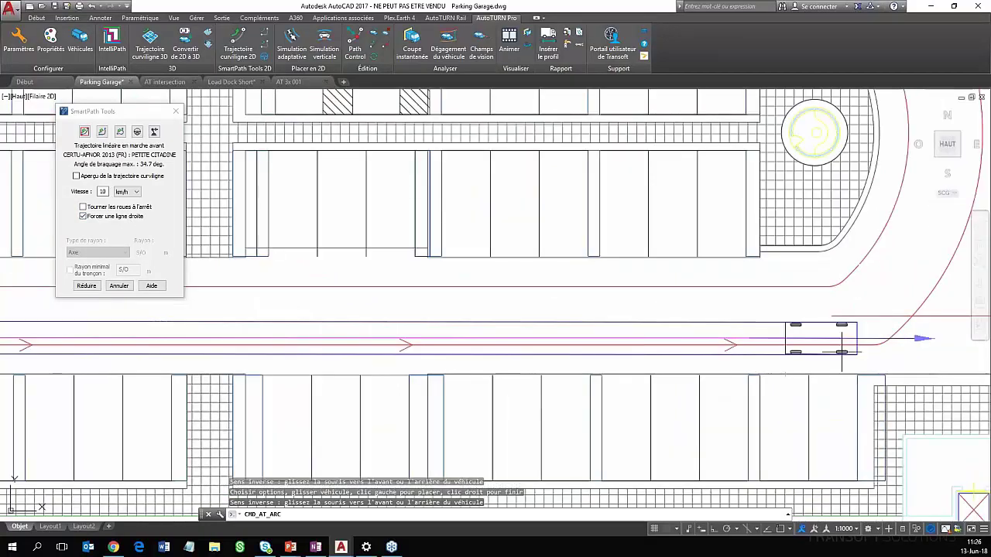
pyautogui.click(775, 363)
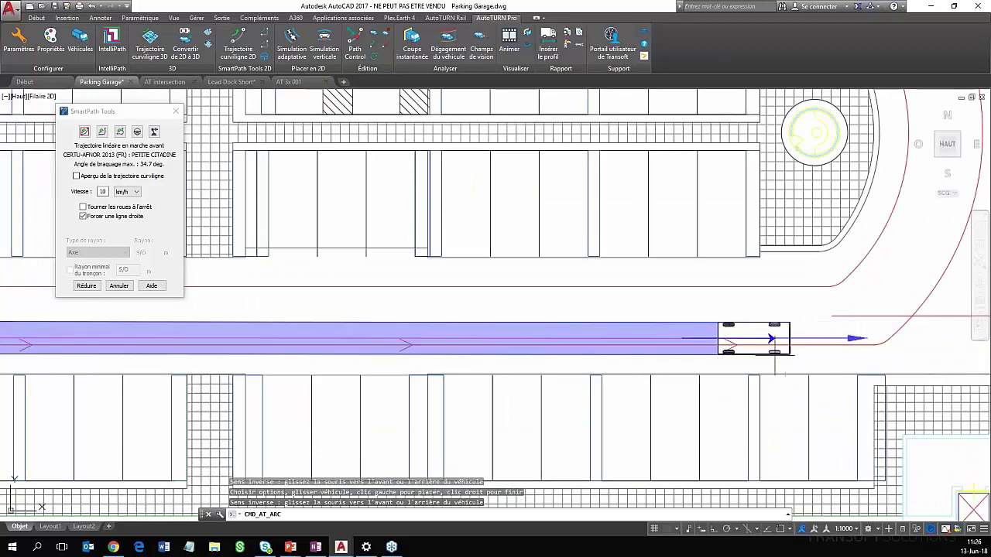
# Disable Forcer une ligne droite and place two forward curves up through the end turn, the first about 13 m in radius
pyautogui.scroll(-3, 881, 341)
pyautogui.moveTo(881, 338)
pyautogui.mouseDown(button='middle')
pyautogui.moveTo(730, 354)
pyautogui.moveTo(600, 383)
pyautogui.moveTo(602, 397)
pyautogui.mouseUp(button='middle')
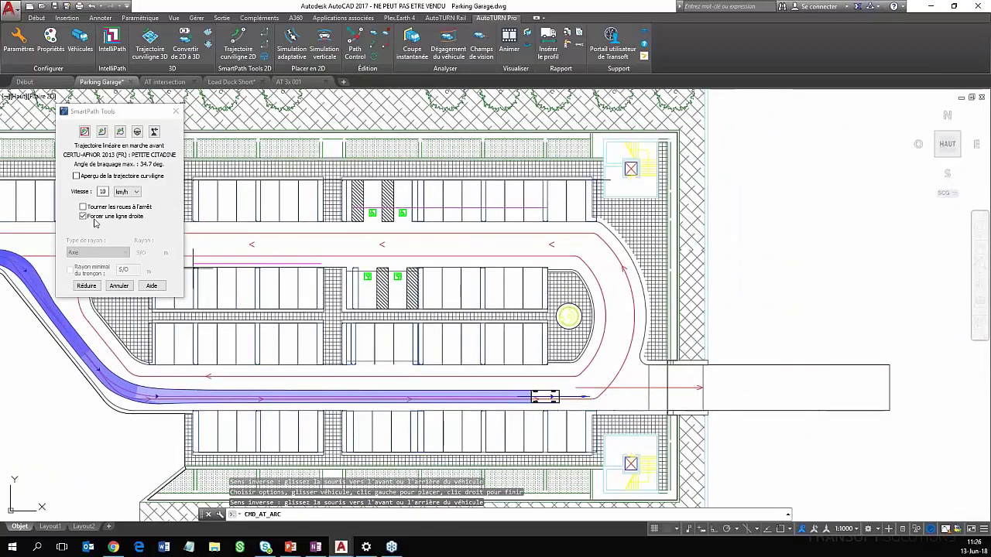
pyautogui.click(82, 216)
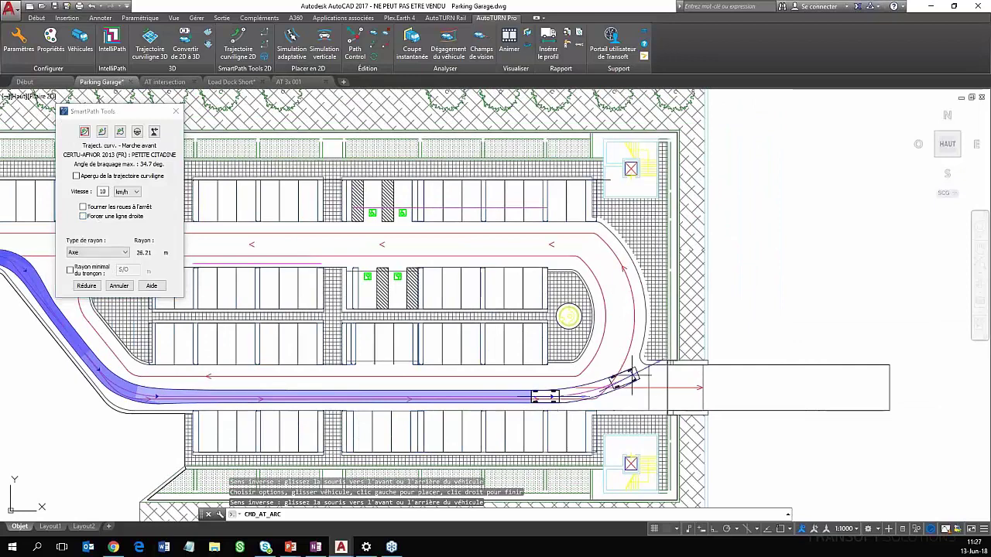
pyautogui.scroll(2, 632, 362)
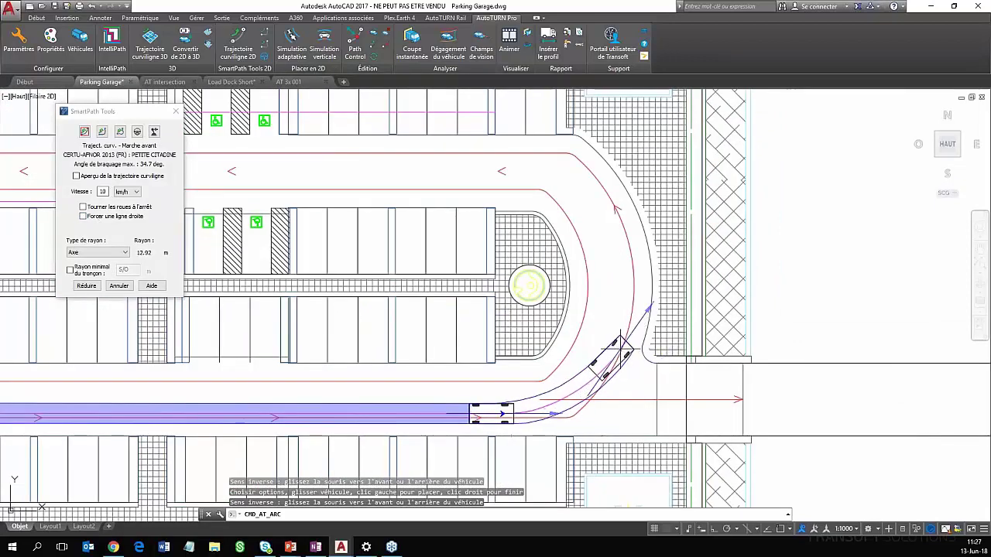
pyautogui.click(642, 307)
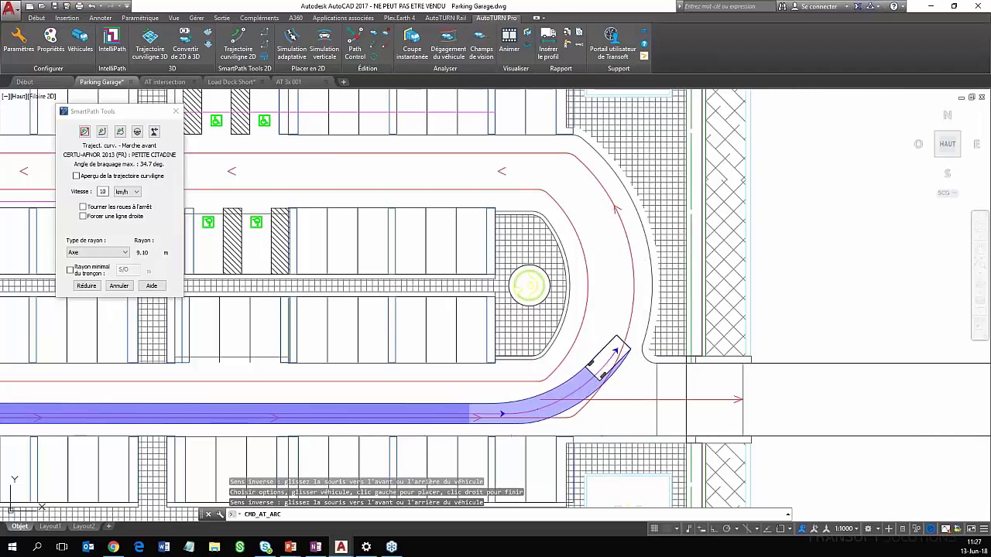
pyautogui.click(623, 261)
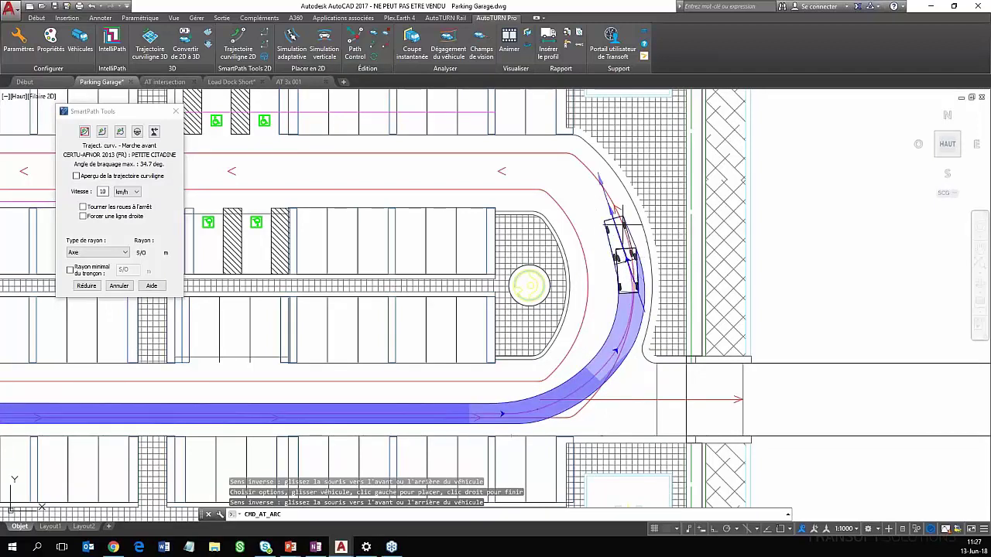
# Try a third forward curve from the end turn toward the upper aisle, and undo it
pyautogui.click(571, 166)
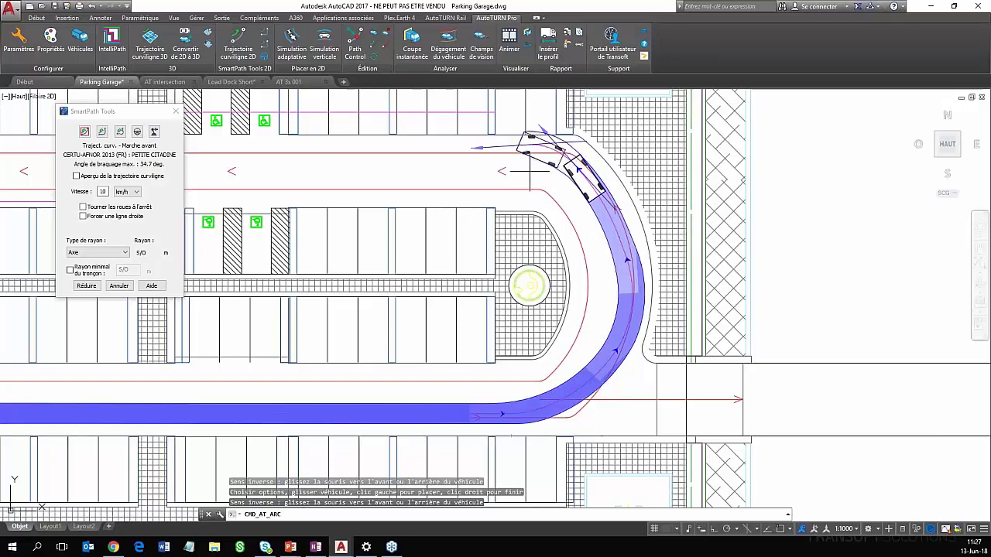
pyautogui.moveTo(531, 176)
pyautogui.mouseDown(button='middle')
pyautogui.moveTo(542, 203)
pyautogui.moveTo(531, 232)
pyautogui.mouseUp(button='middle')
pyautogui.scroll(3, 534, 213)
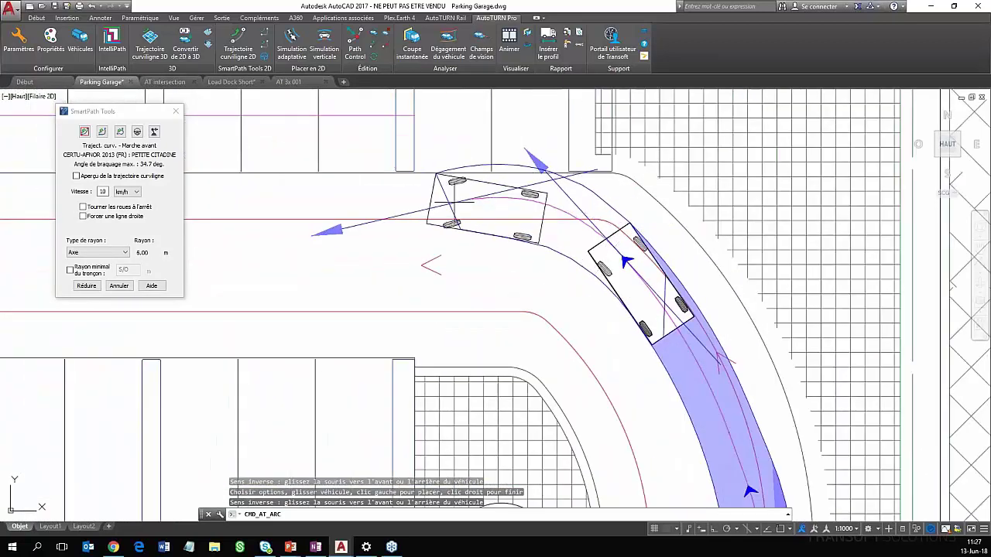
pyautogui.scroll(-5, 534, 210)
pyautogui.scroll(4, 514, 205)
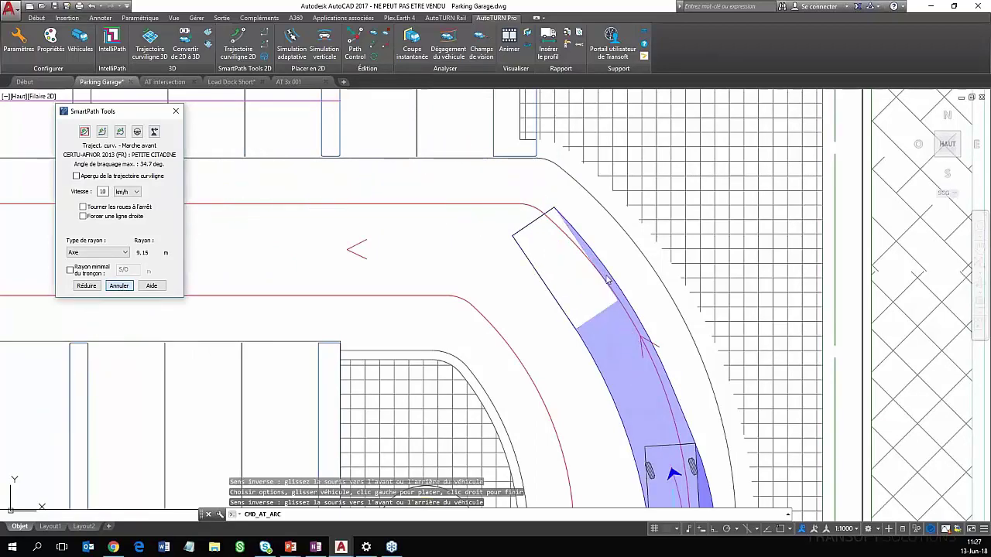
# Place two shorter forward curves through the rest of the end turn, bringing the vehicle into the upper aisle
pyautogui.scroll(-2, 625, 298)
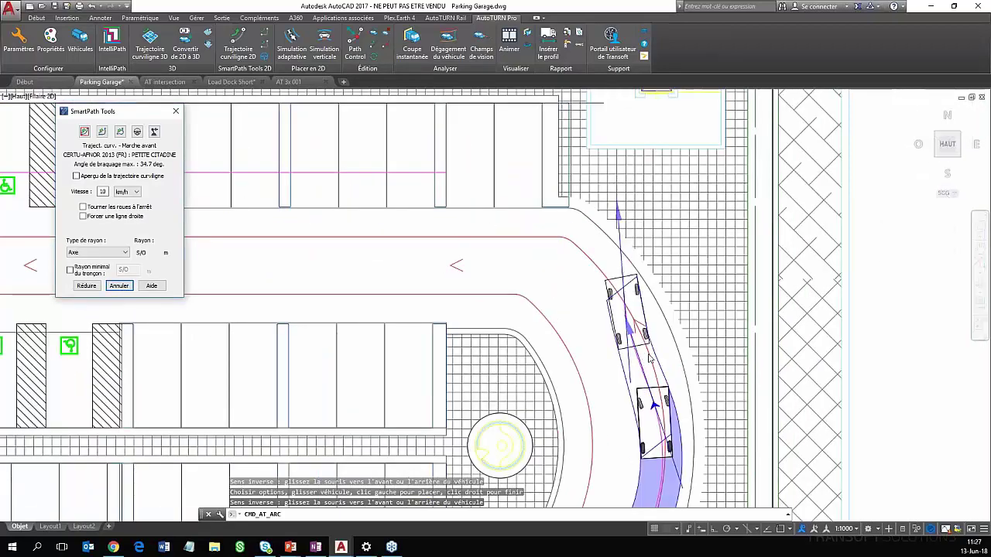
pyautogui.scroll(-4, 641, 348)
pyautogui.scroll(2, 648, 342)
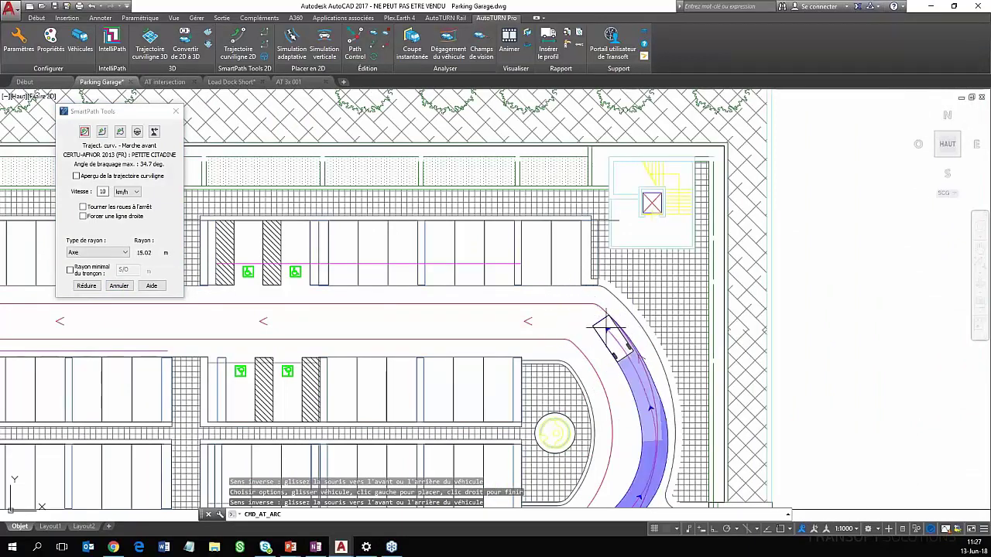
pyautogui.scroll(2, 568, 318)
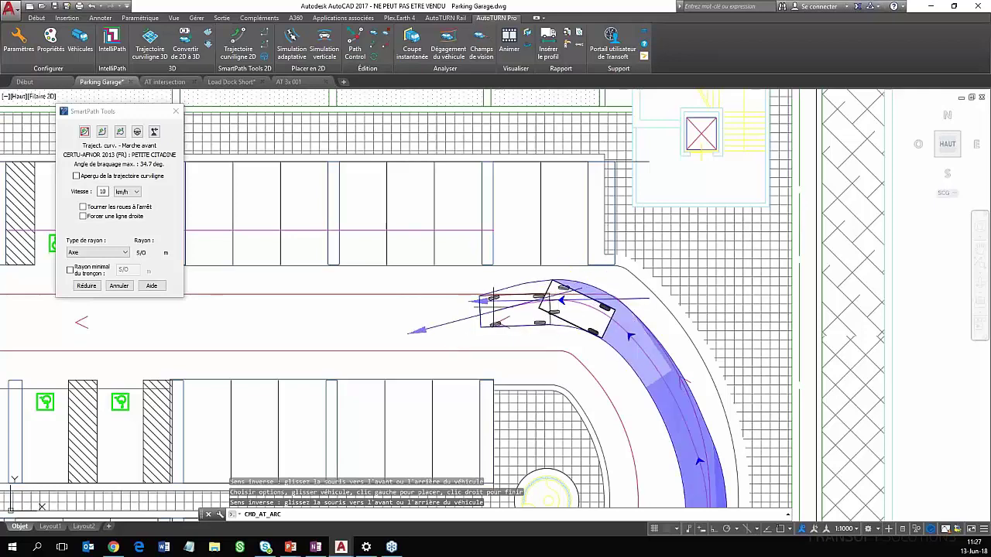
# Enable Forcer une ligne droite and place a straight forward segment along the upper aisle to the far end of the exit lane
pyautogui.scroll(-4, 493, 307)
pyautogui.moveTo(477, 298); pyautogui.dragTo(860, 287, button='middle')
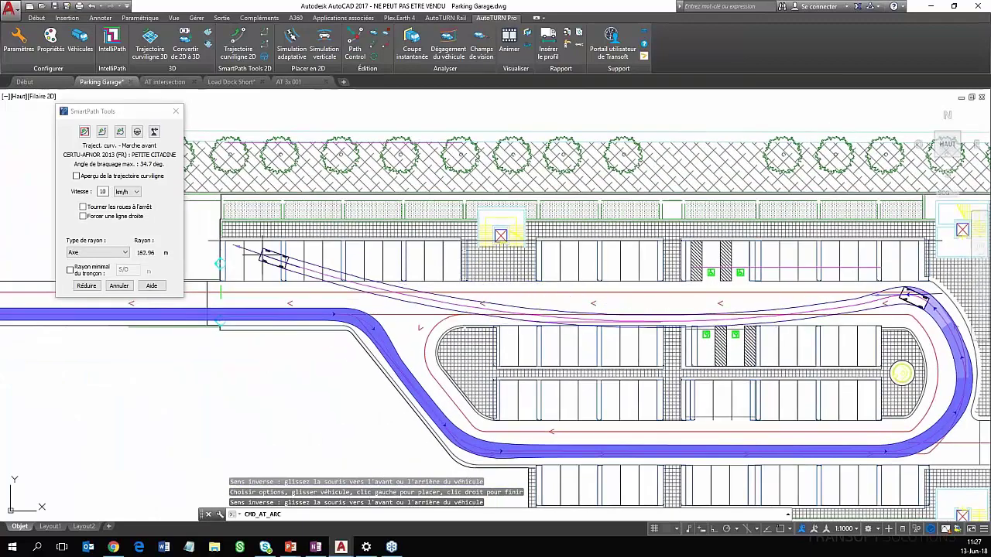
pyautogui.click(83, 216)
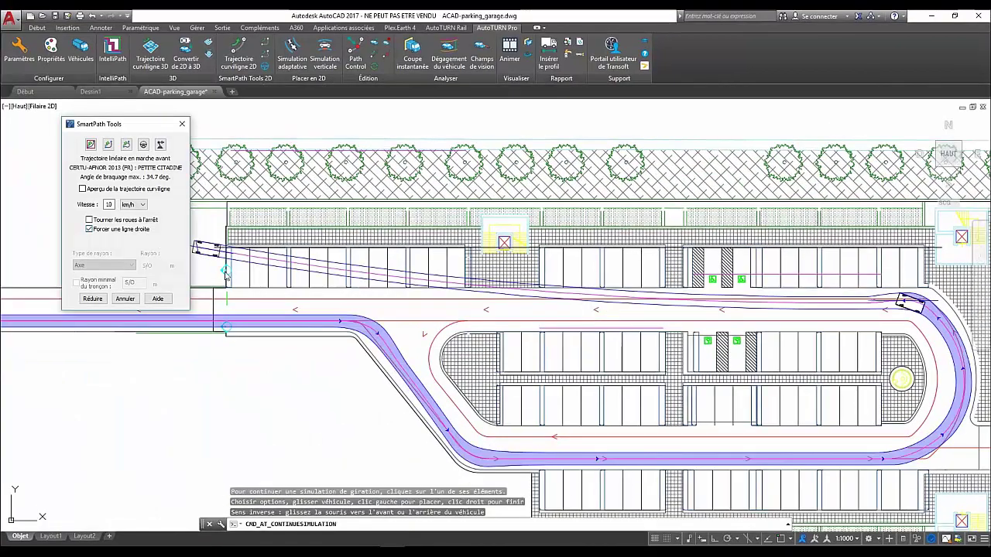
pyautogui.scroll(-2, 294, 304)
pyautogui.moveTo(300, 302); pyautogui.dragTo(494, 322, button='middle')
pyautogui.scroll(2, 404, 321)
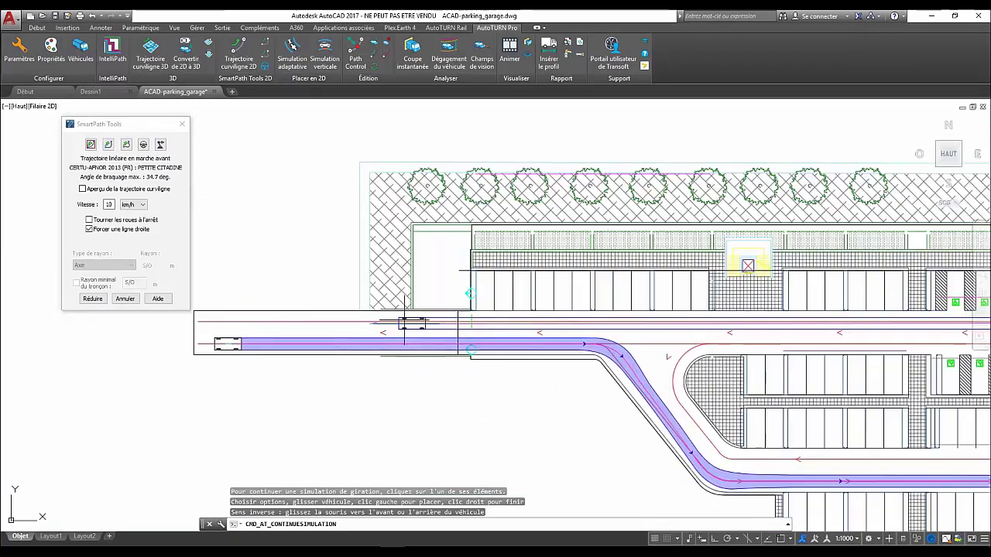
pyautogui.scroll(2, 404, 320)
pyautogui.moveTo(265, 306); pyautogui.dragTo(418, 307, button='middle')
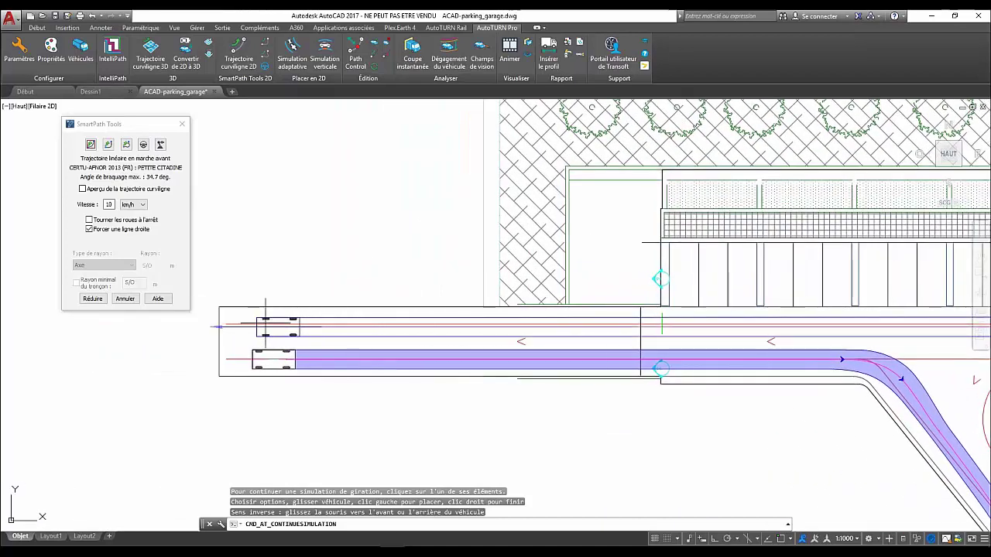
pyautogui.click(259, 325)
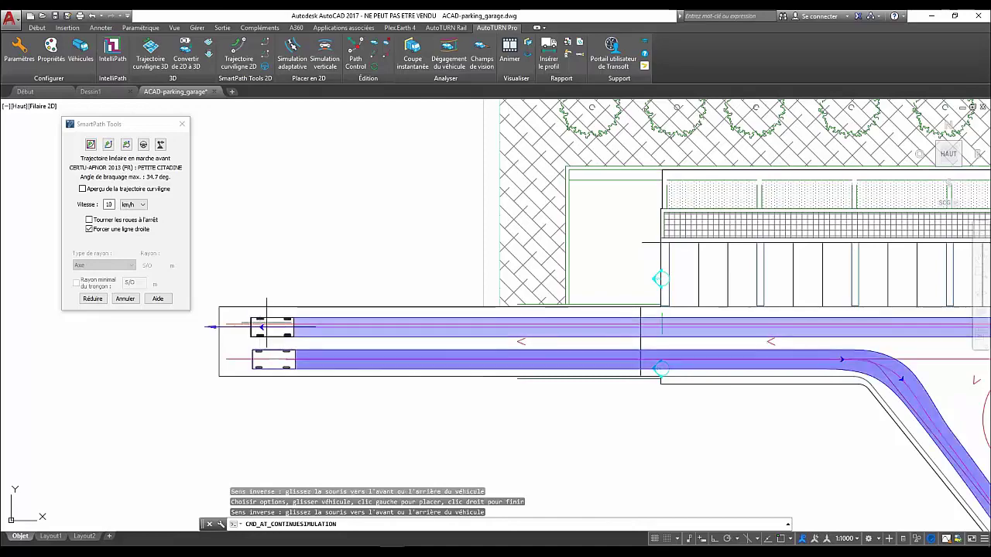
# Finish the 2D path simulation and review the vehicle's completed path through the garage
pyautogui.scroll(-3, 409, 318)
pyautogui.moveTo(410, 317); pyautogui.dragTo(253, 317, button='middle')
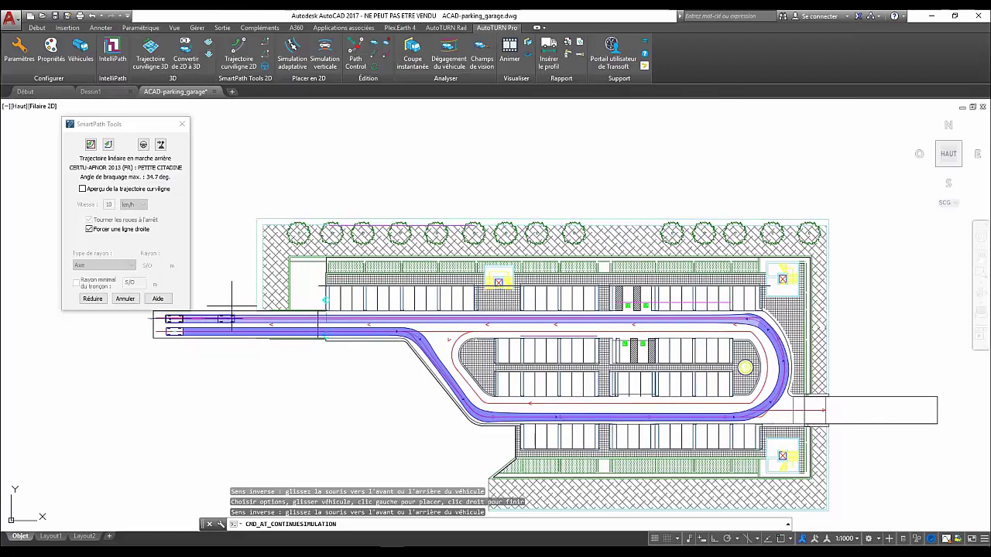
pyautogui.moveTo(173, 319); pyautogui.dragTo(221, 320, button='middle')
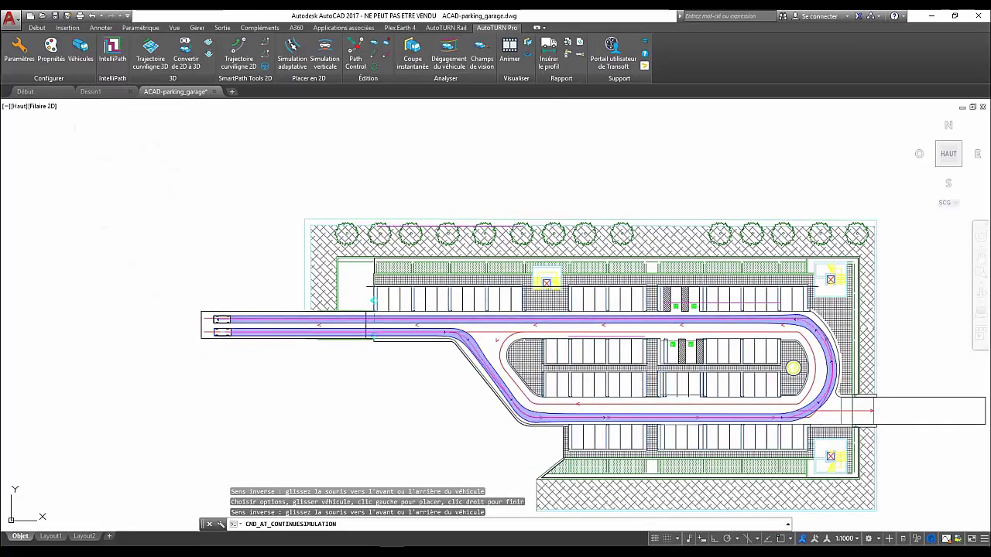
pyautogui.rightClick(381, 325)
pyautogui.scroll(2, 381, 325)
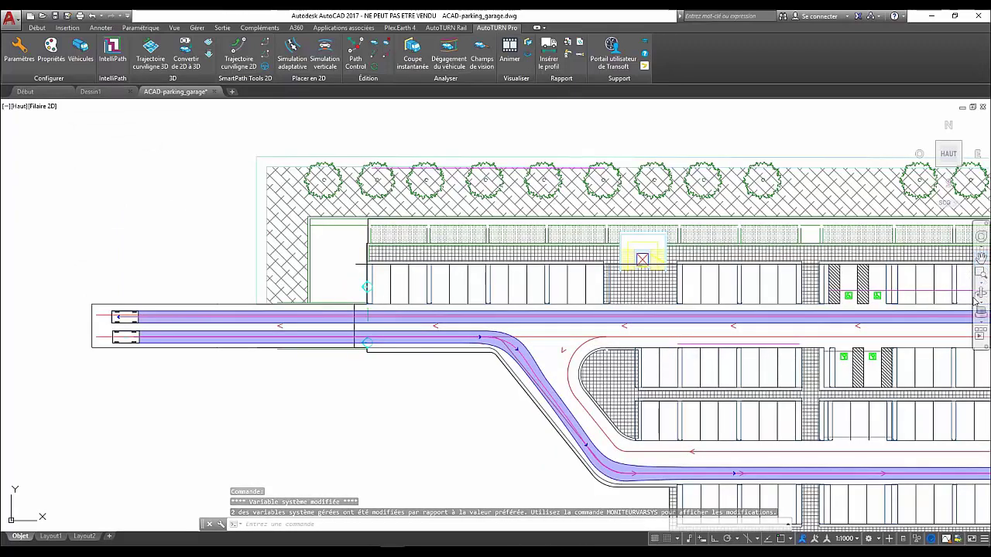
pyautogui.moveTo(947, 308); pyautogui.dragTo(859, 302, button='middle')
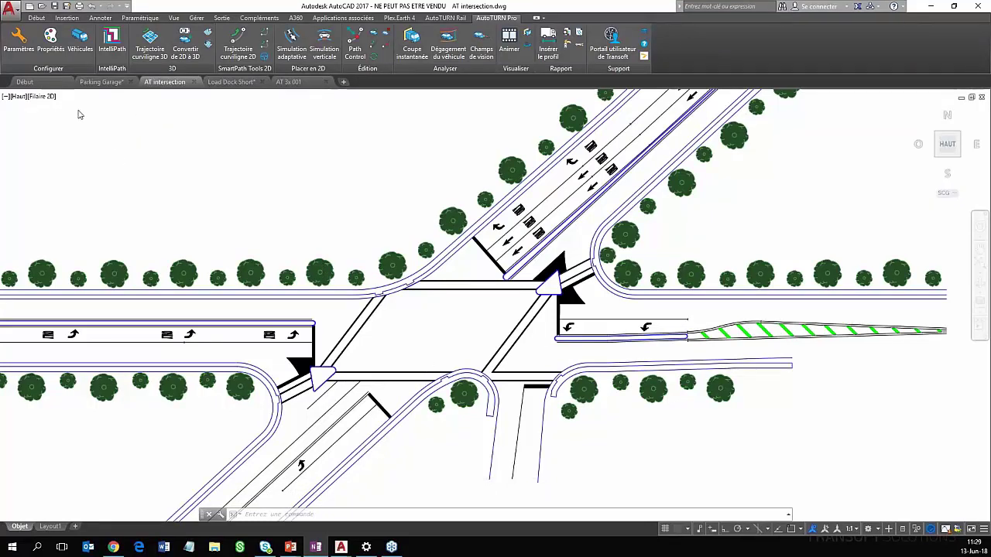
# Set the current vehicle to GABARIT Autobus-articule EU from the CEREMA 2014 (FR) library, within the France vehicle list
pyautogui.click(85, 56)
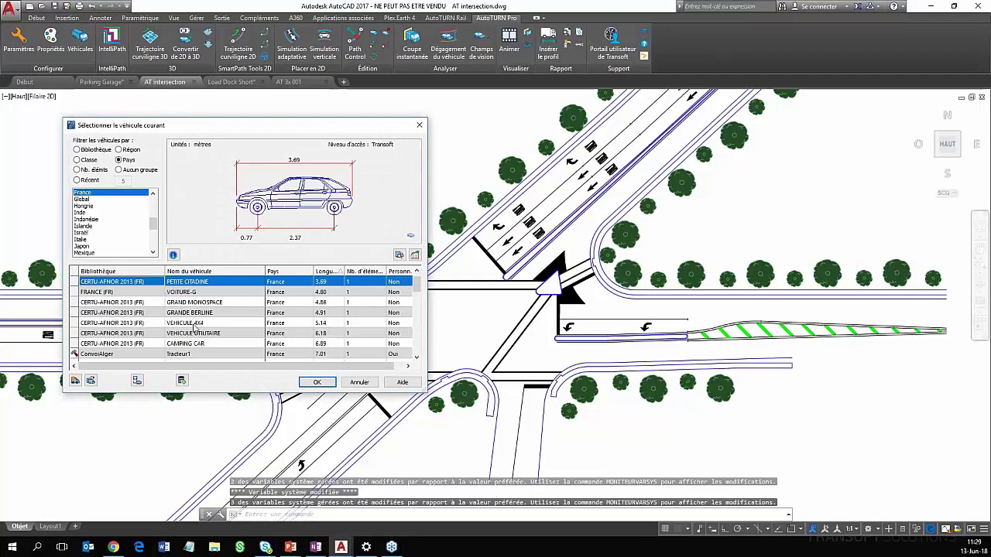
pyautogui.scroll(-1, 224, 327)
pyautogui.scroll(-3, 226, 323)
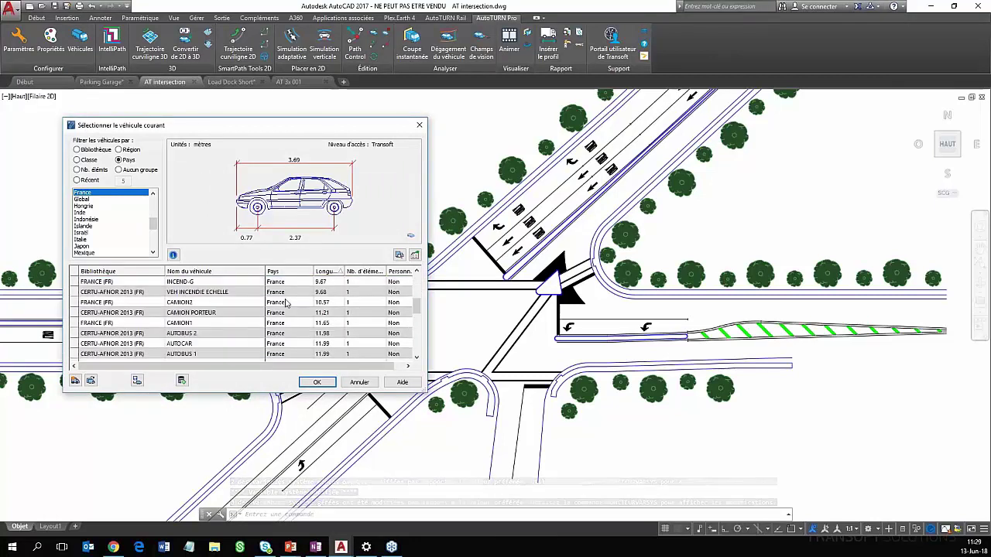
pyautogui.scroll(-2, 269, 318)
pyautogui.scroll(-1, 200, 319)
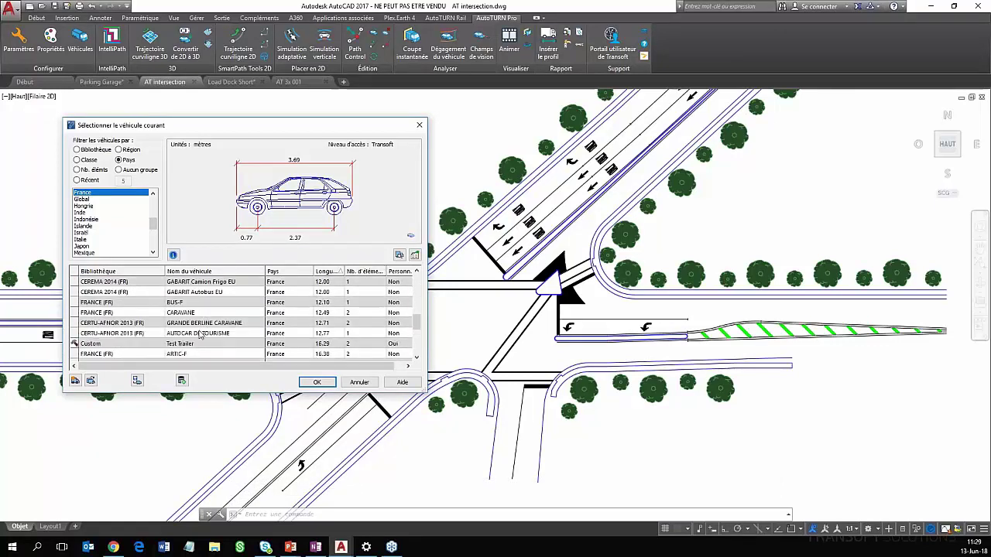
pyautogui.scroll(-1, 316, 319)
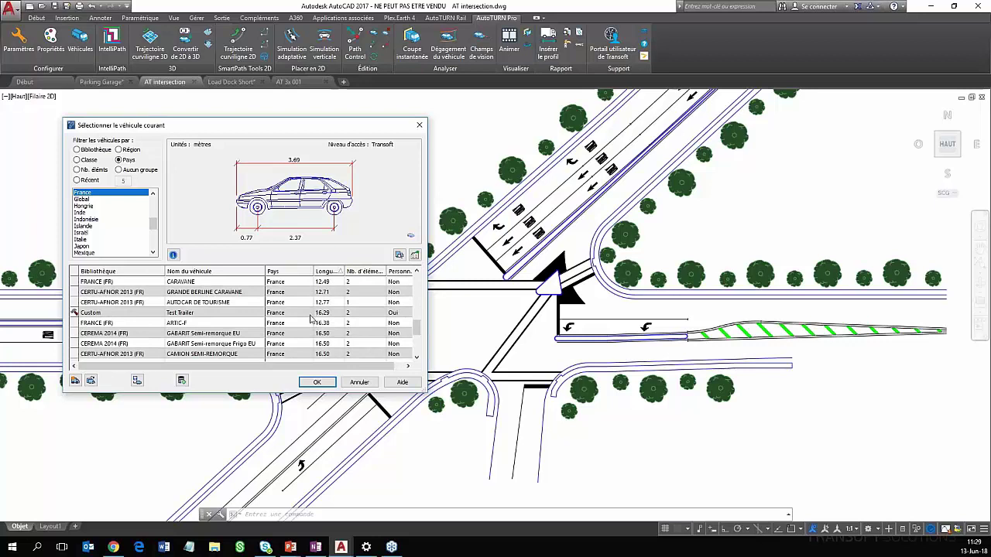
pyautogui.scroll(-1, 200, 353)
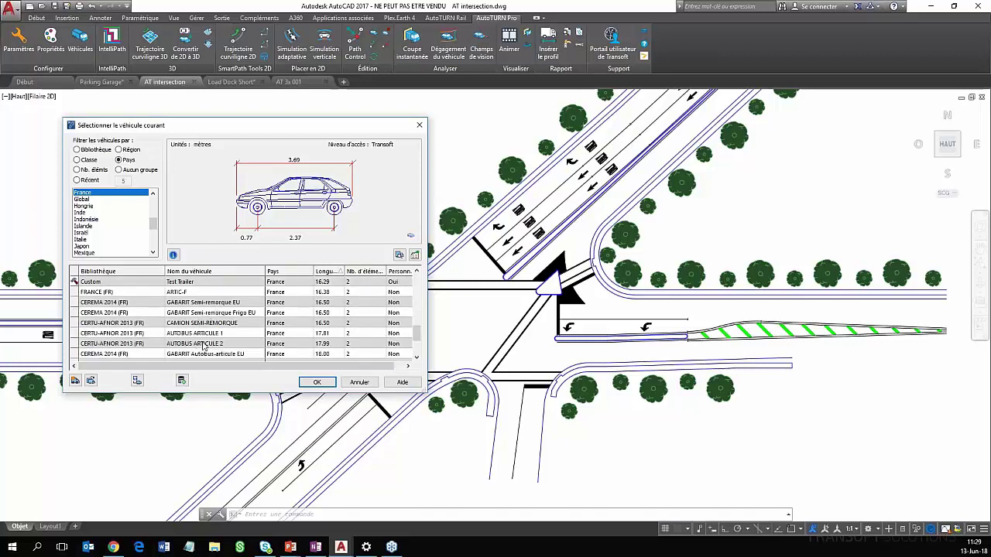
pyautogui.scroll(-1, 204, 346)
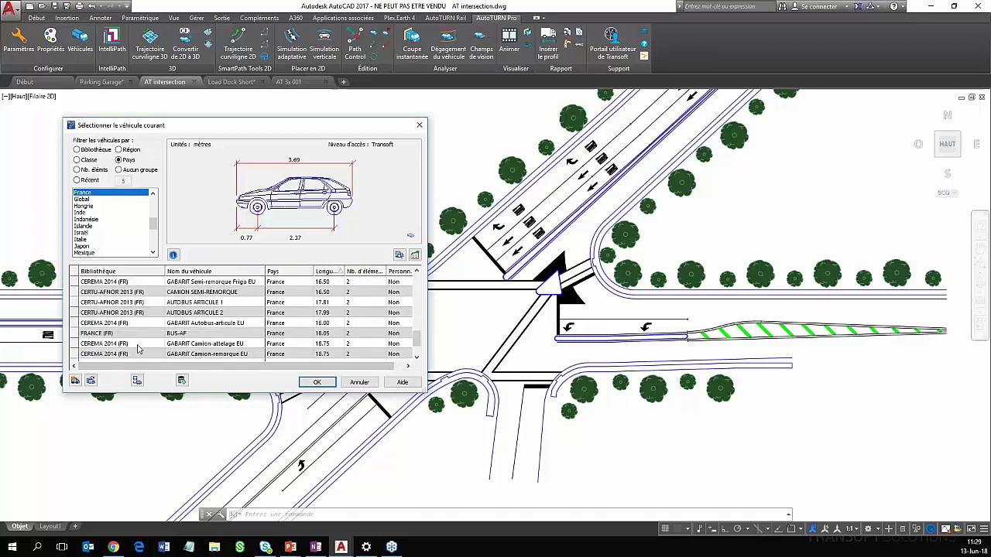
pyautogui.click(122, 324)
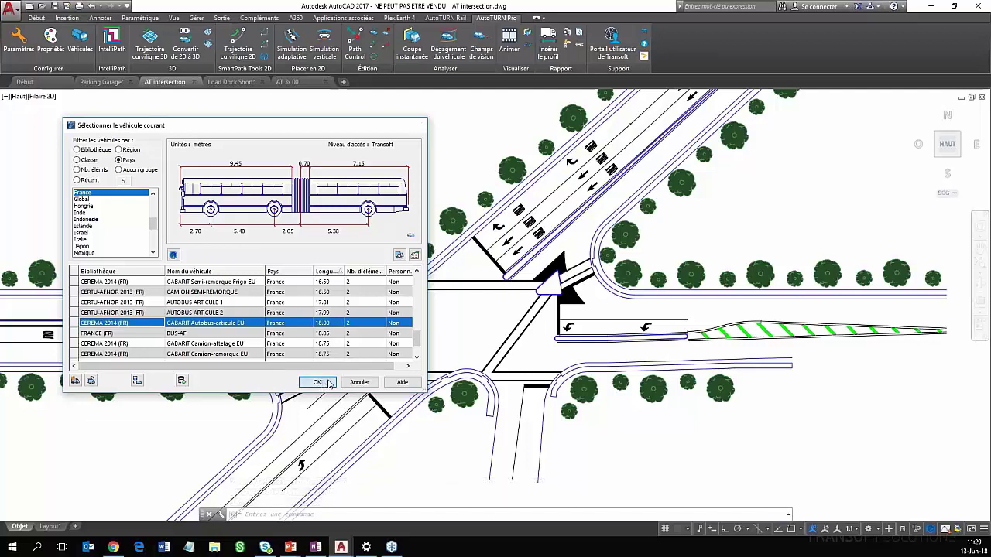
pyautogui.click(319, 382)
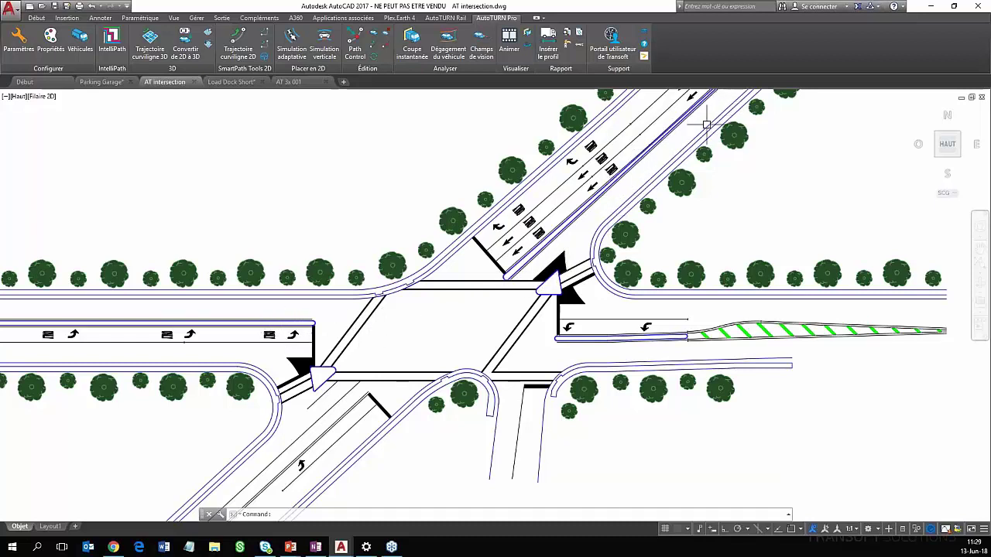
# Start a 2D path simulation and place the articulated bus at the west approach's stop line, aligned with the median line and heading east
pyautogui.click(251, 40)
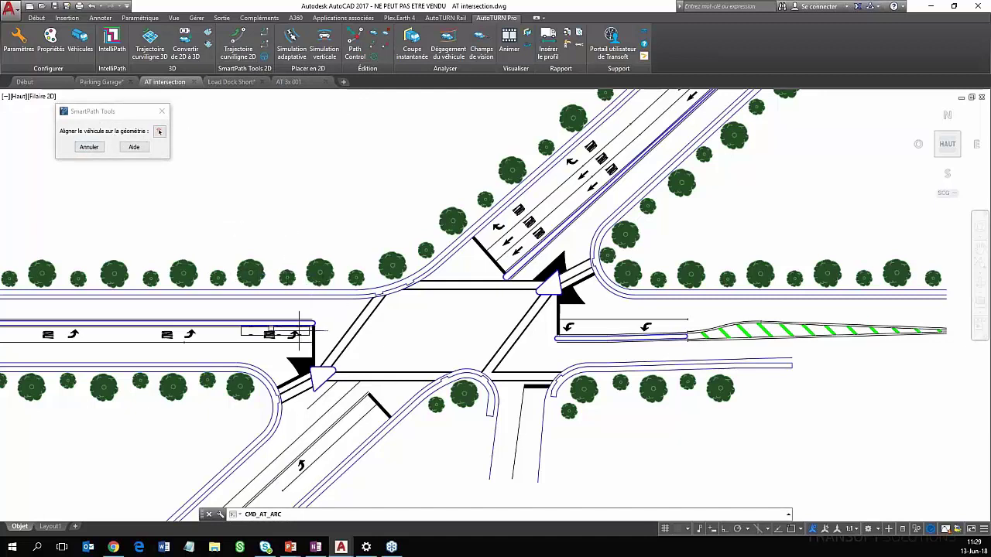
pyautogui.click(160, 132)
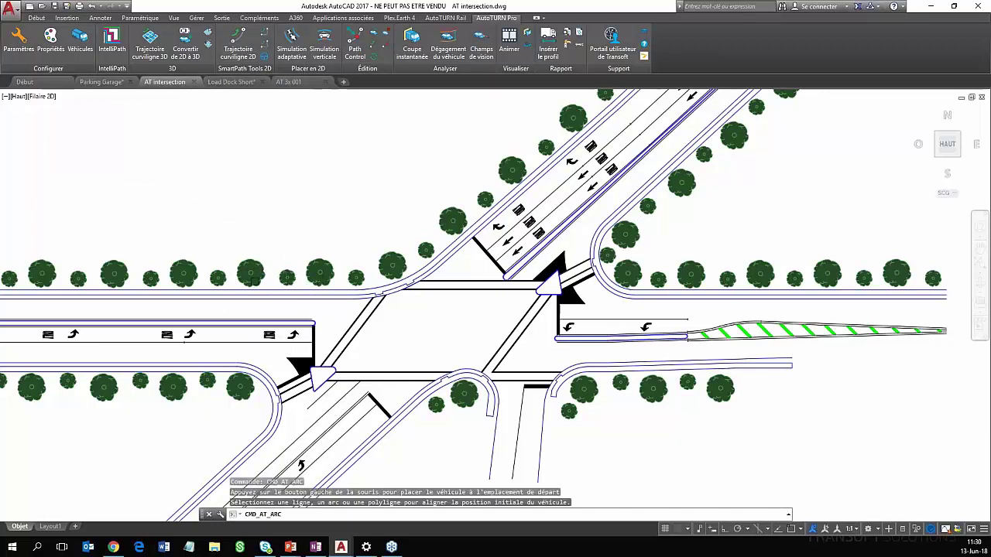
pyautogui.scroll(2, 251, 318)
pyautogui.click(254, 326)
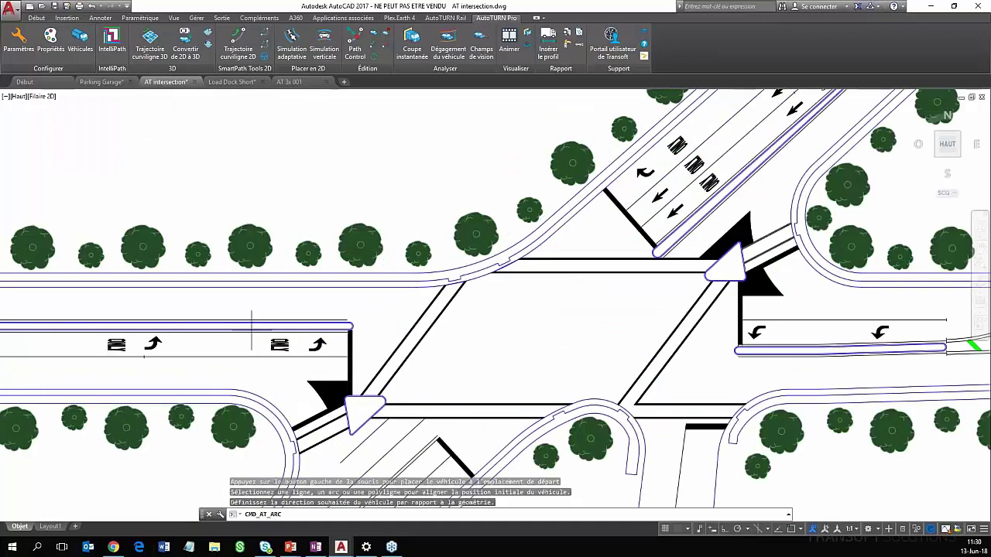
pyautogui.click(287, 326)
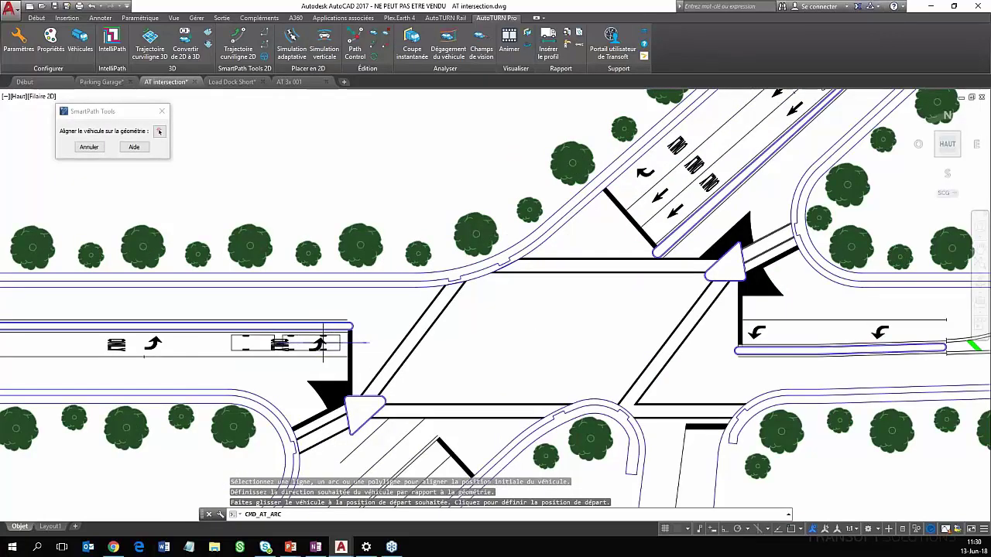
pyautogui.click(350, 341)
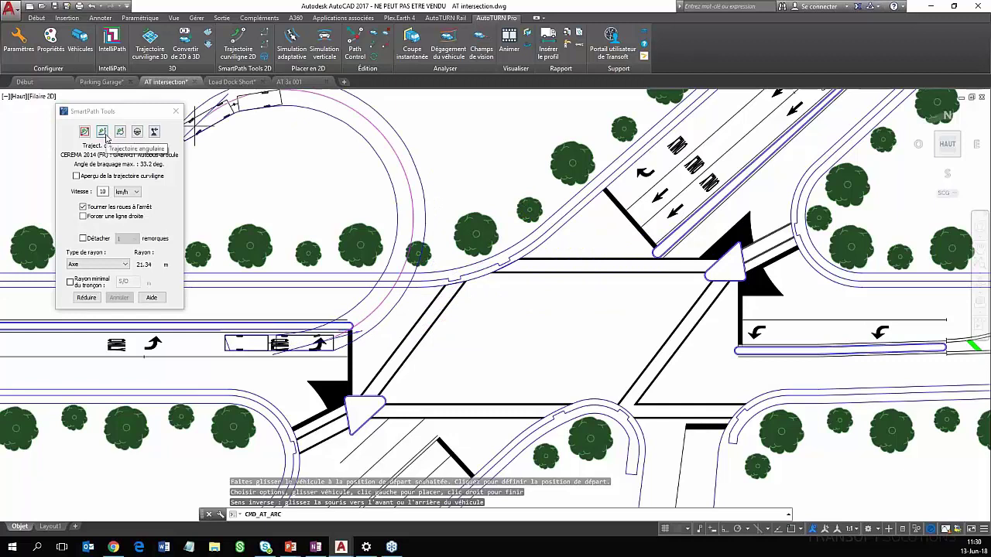
# Switch to Trajectoire angulaire and take the turn's sweep angle from the kerb line of the northeast road
pyautogui.click(106, 135)
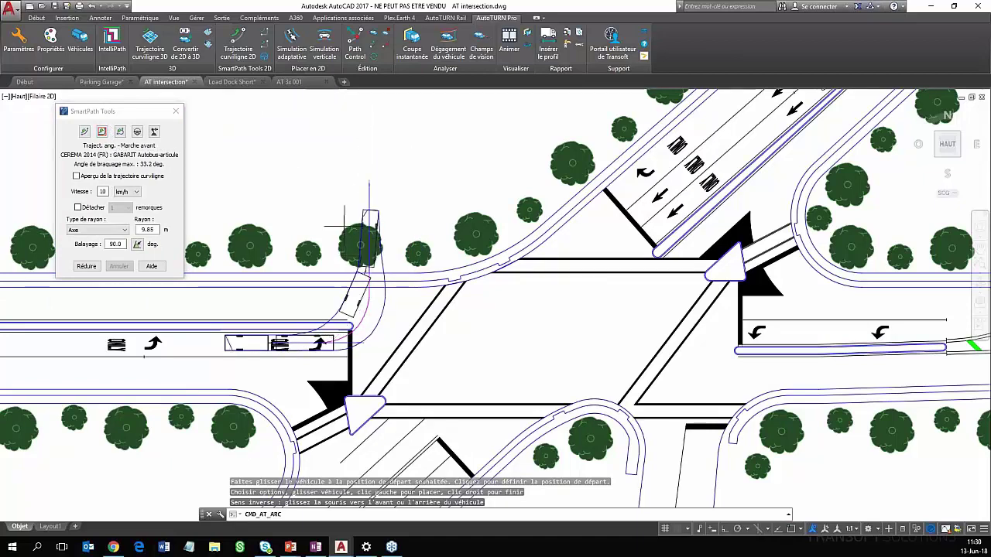
pyautogui.scroll(-2, 363, 207)
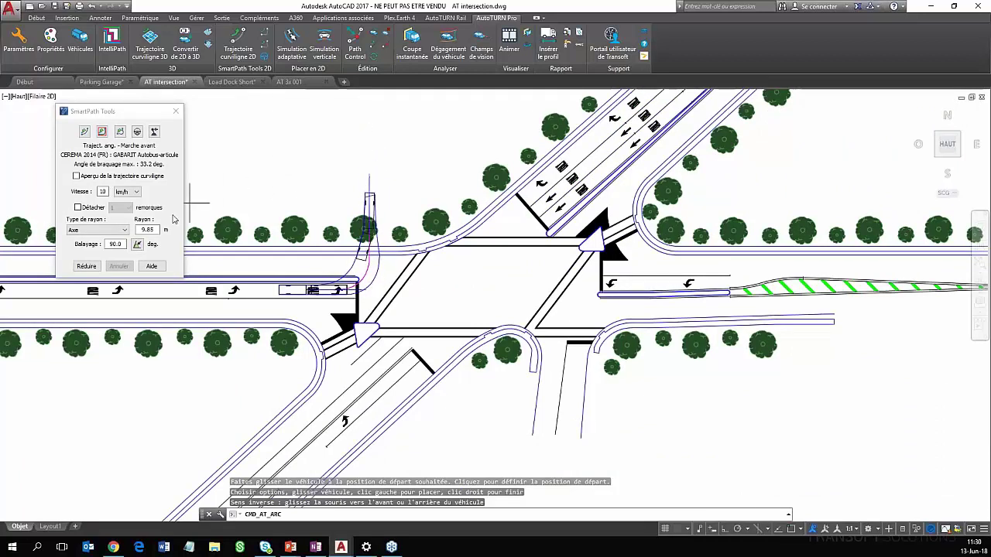
pyautogui.click(113, 244)
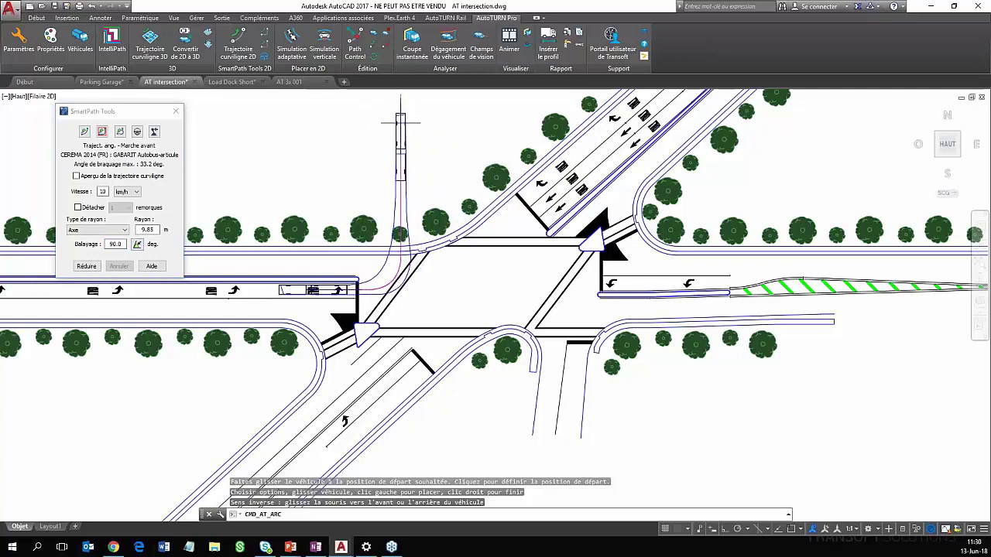
pyautogui.scroll(2, 401, 124)
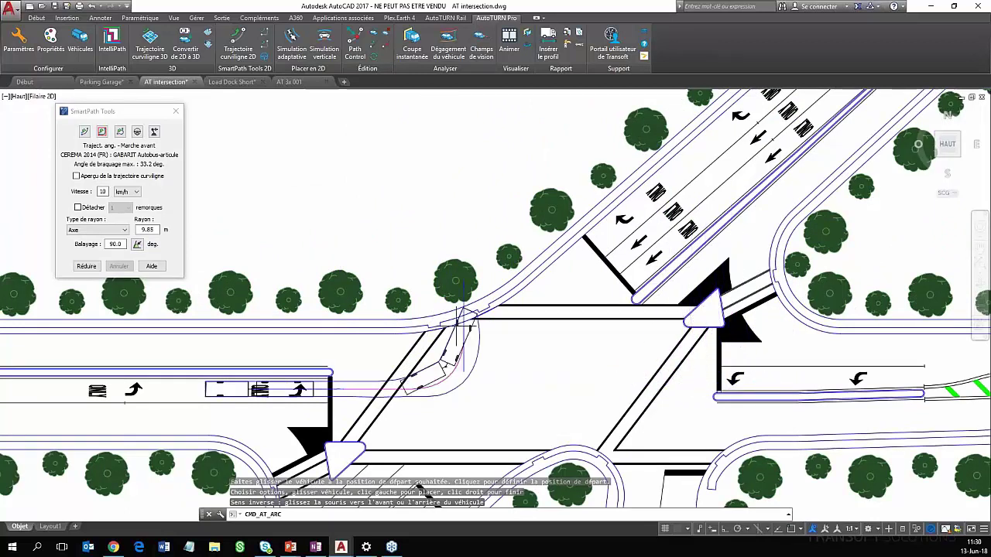
pyautogui.click(137, 245)
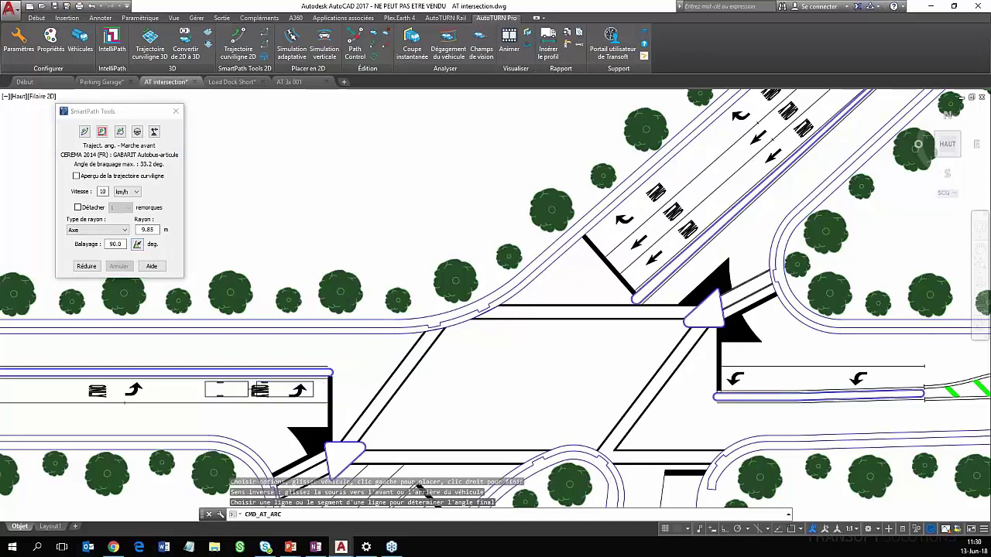
pyautogui.click(842, 159)
pyautogui.scroll(-3, 839, 149)
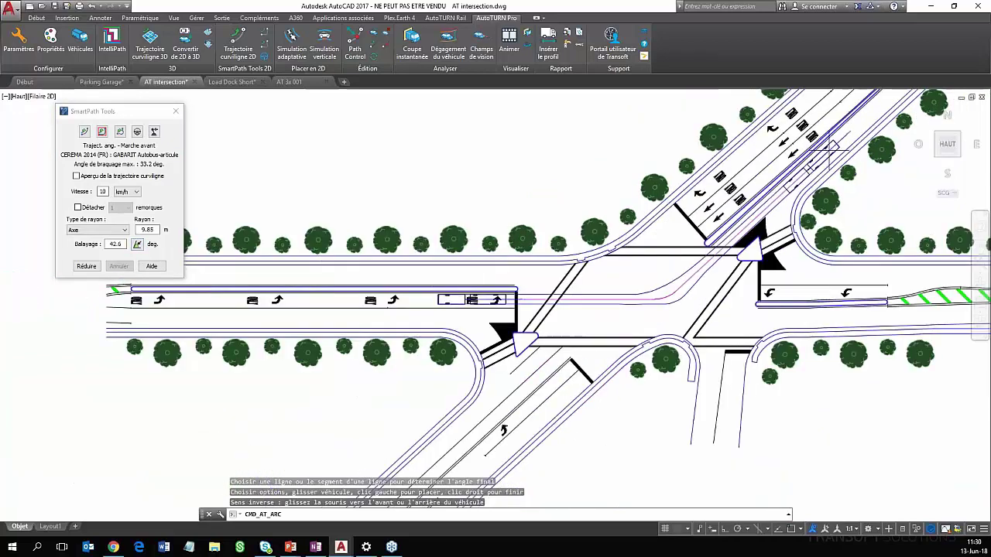
pyautogui.moveTo(847, 138); pyautogui.dragTo(650, 233, button='middle')
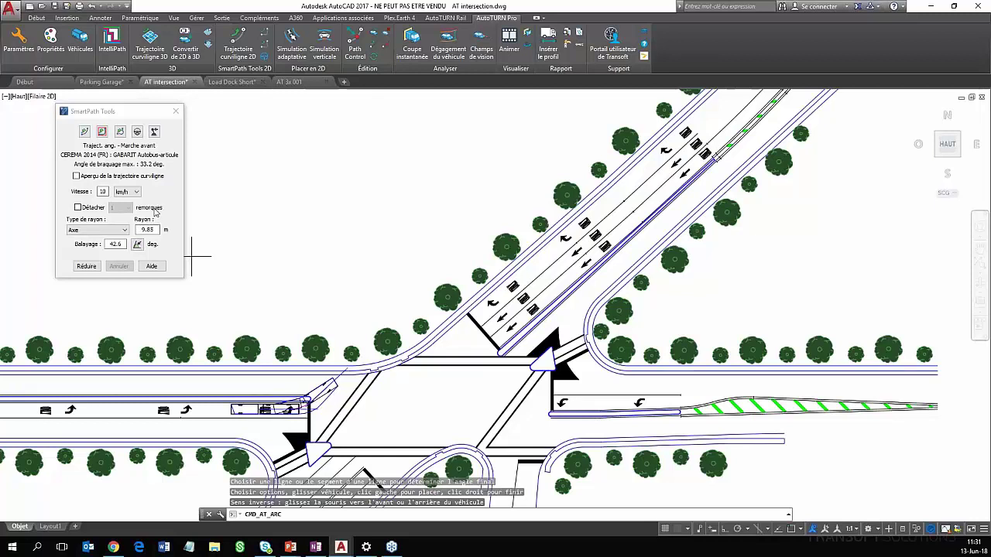
# Set the turn radius to 30 m, place the bus's left turn into the northeast road's exit lane, and finish the path
pyautogui.moveTo(143, 229); pyautogui.dragTo(174, 229)
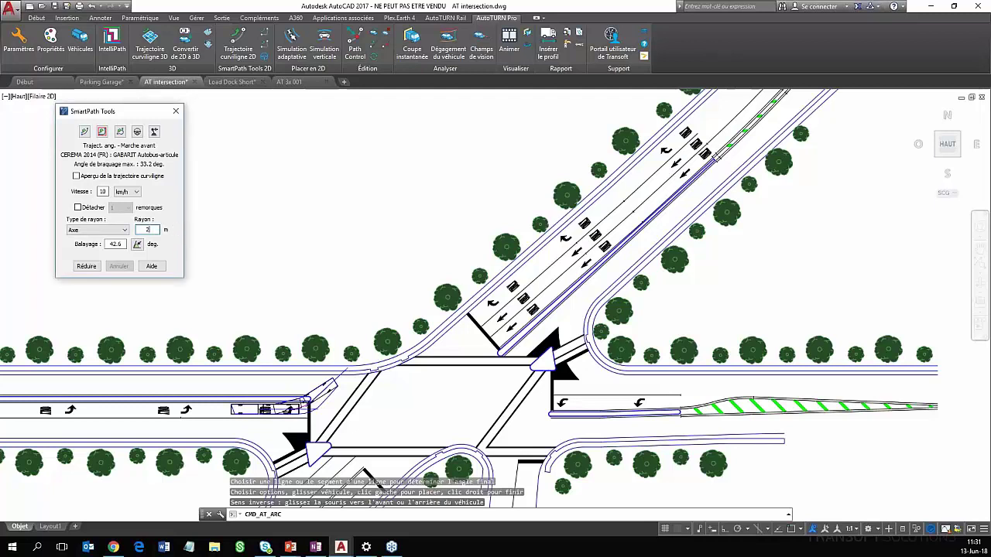
pyautogui.click(444, 383)
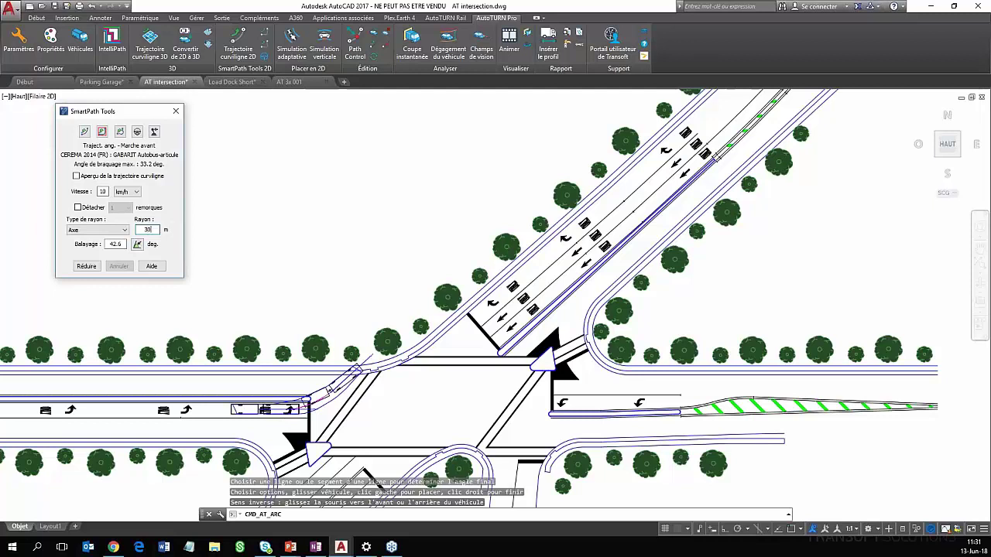
pyautogui.click(419, 310)
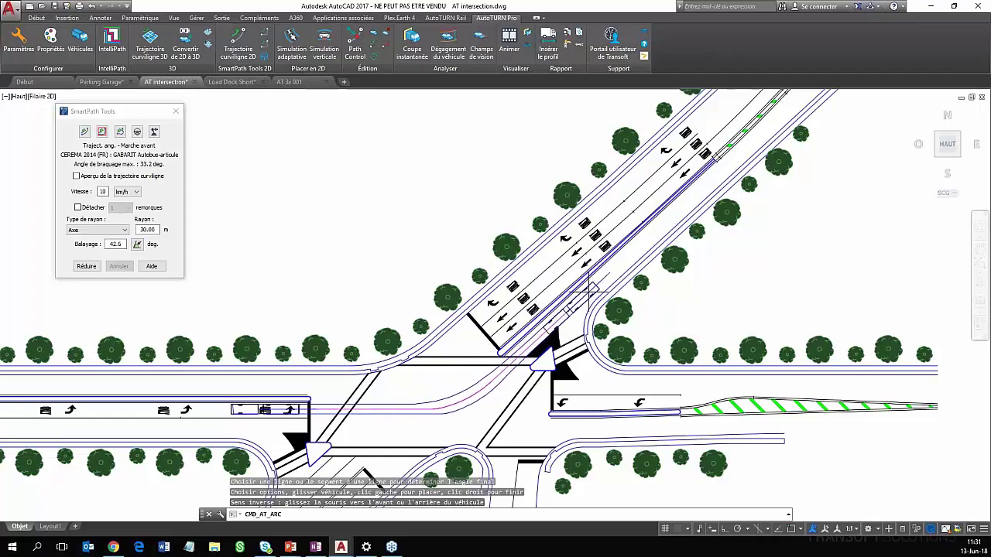
pyautogui.scroll(2, 641, 240)
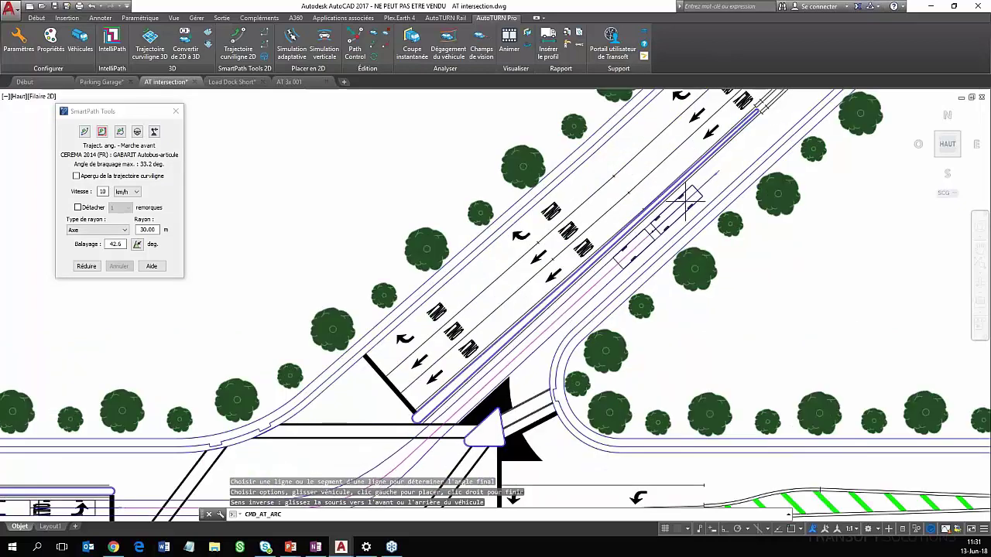
pyautogui.click(686, 199)
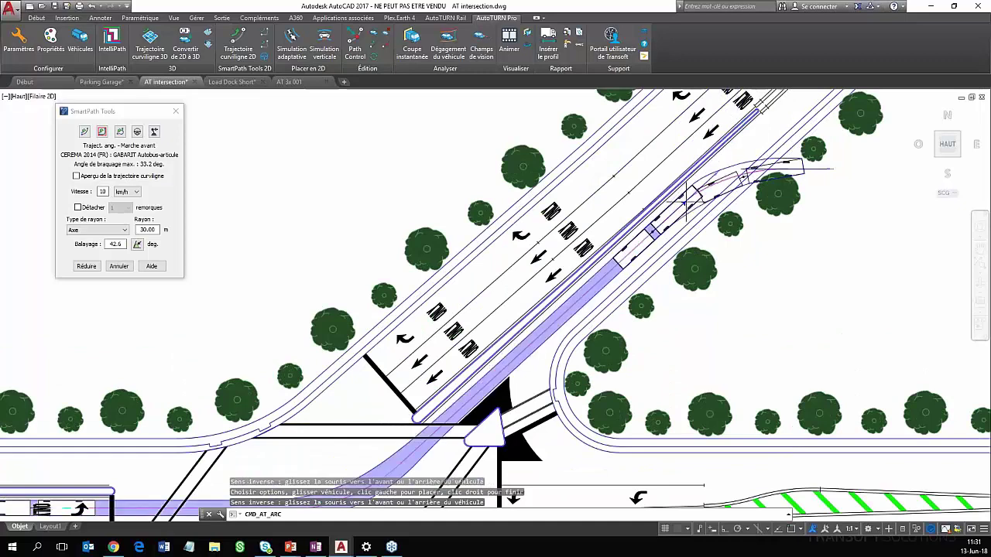
pyautogui.rightClick(687, 199)
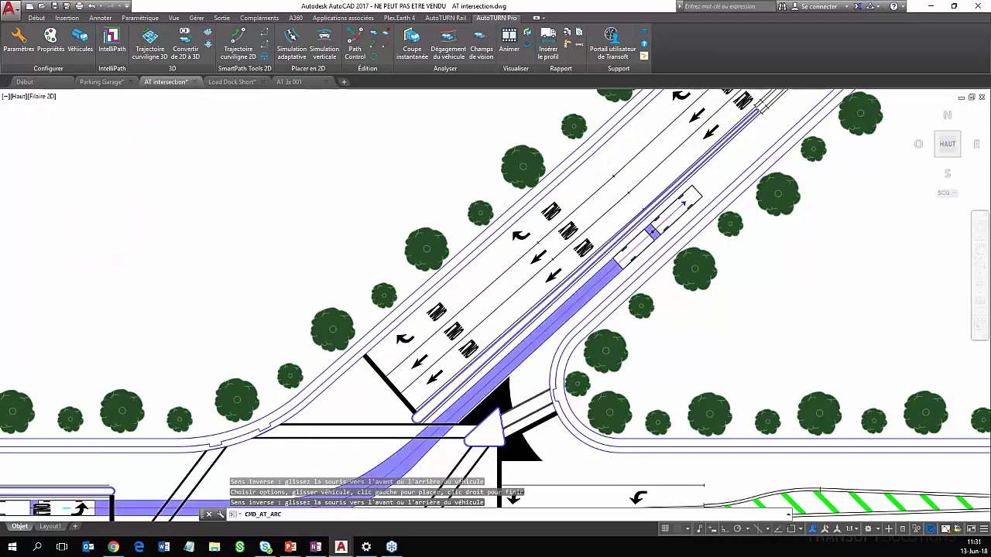
# Start another 2D path with the bus at the south road's stop line, aligned northward with its centre line, and choose Trajectoire angulaire de survirage
pyautogui.scroll(-4, 649, 243)
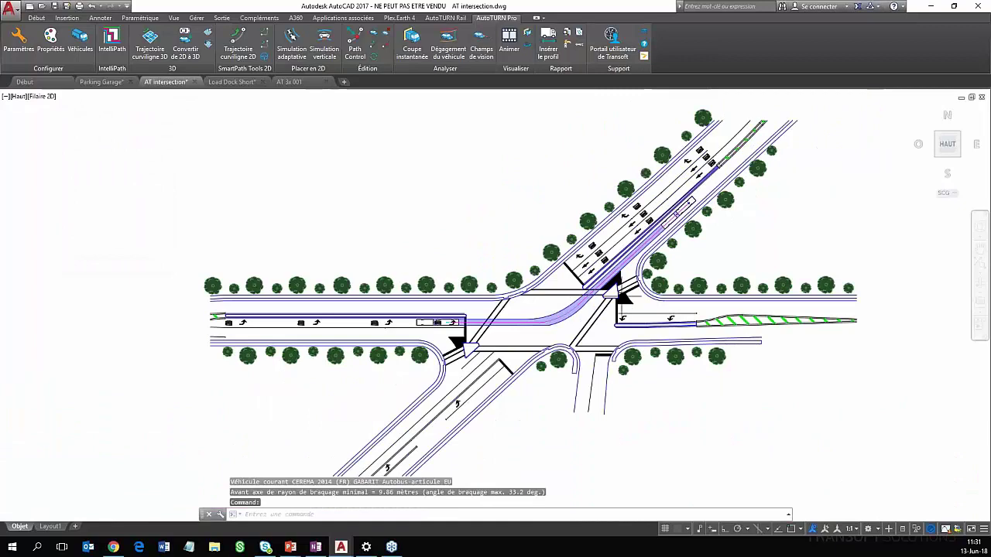
pyautogui.scroll(3, 563, 325)
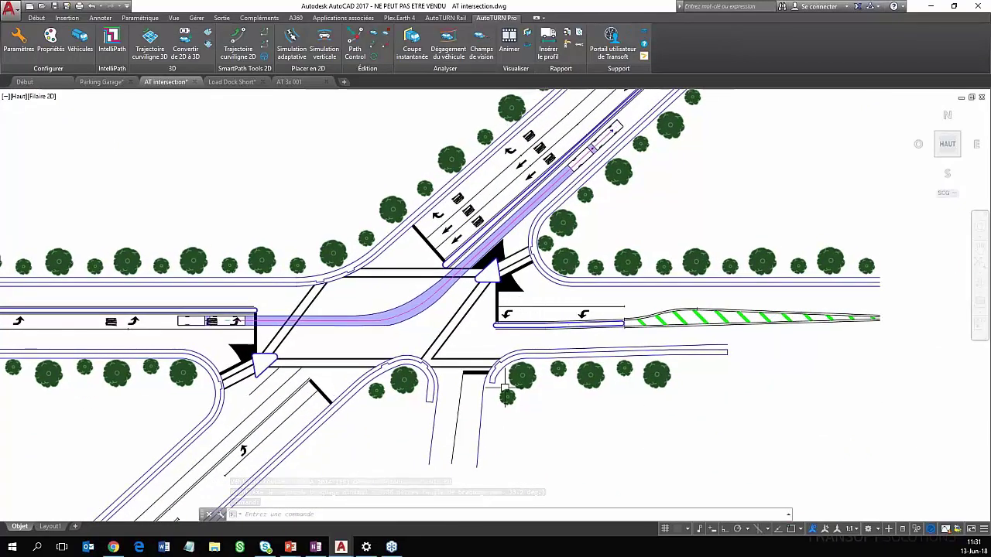
pyautogui.scroll(2, 504, 387)
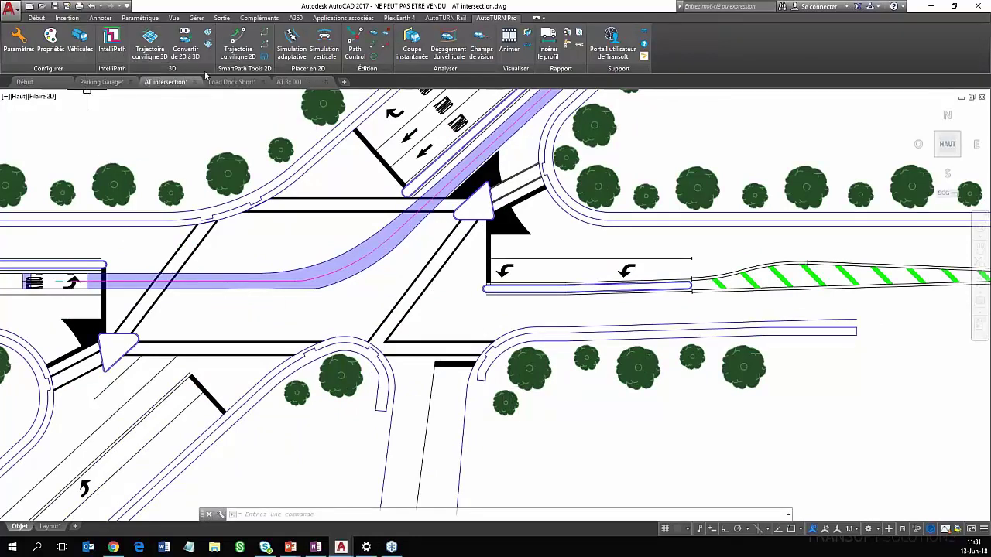
pyautogui.click(239, 50)
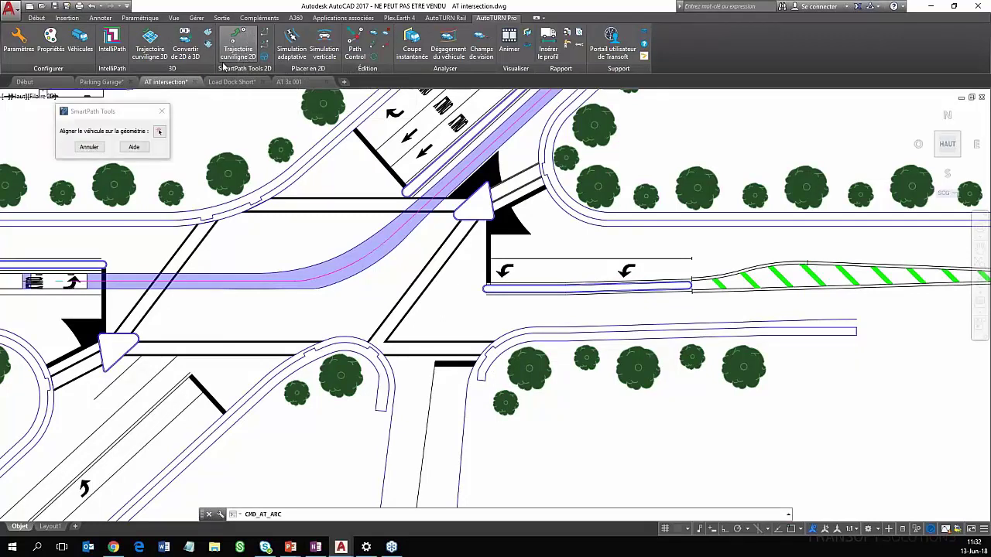
pyautogui.click(159, 132)
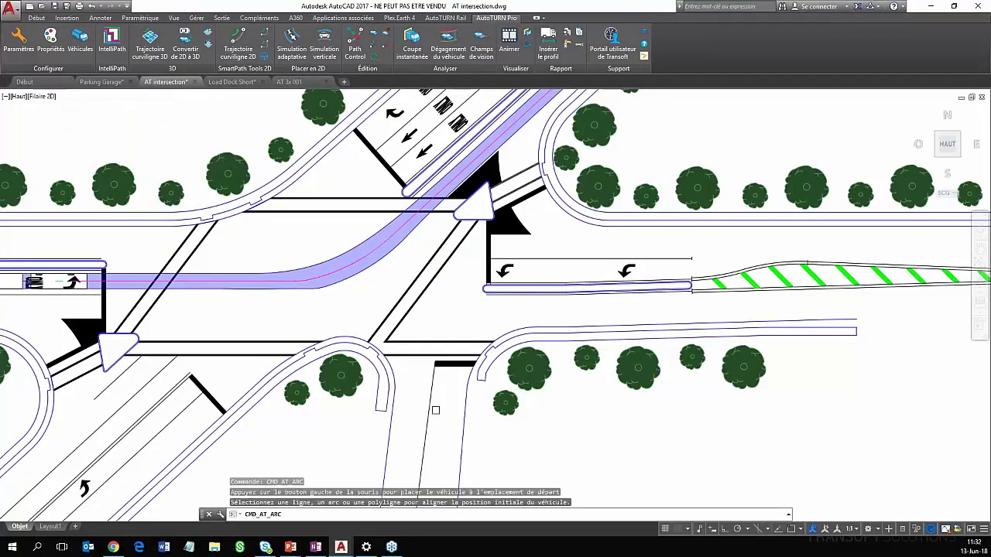
pyautogui.click(424, 419)
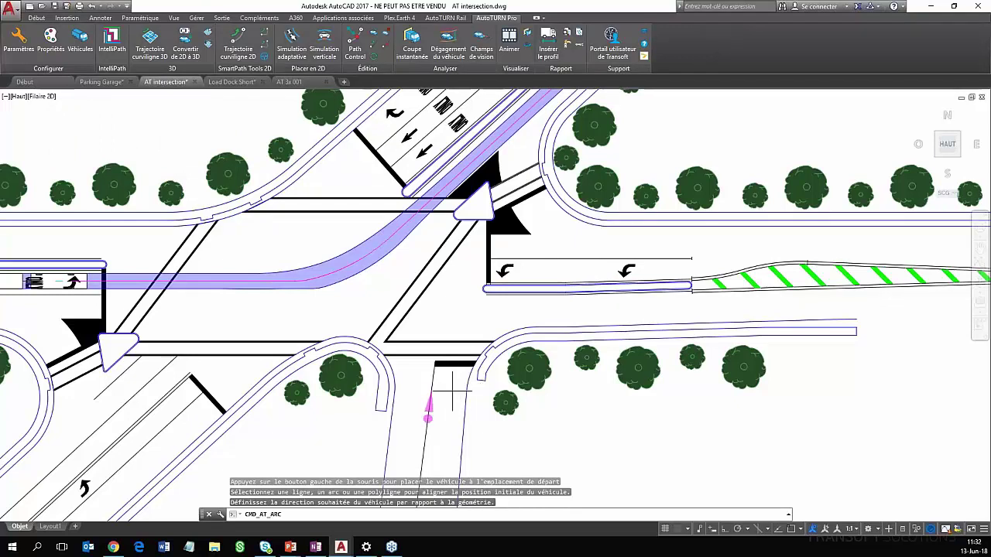
pyautogui.click(427, 401)
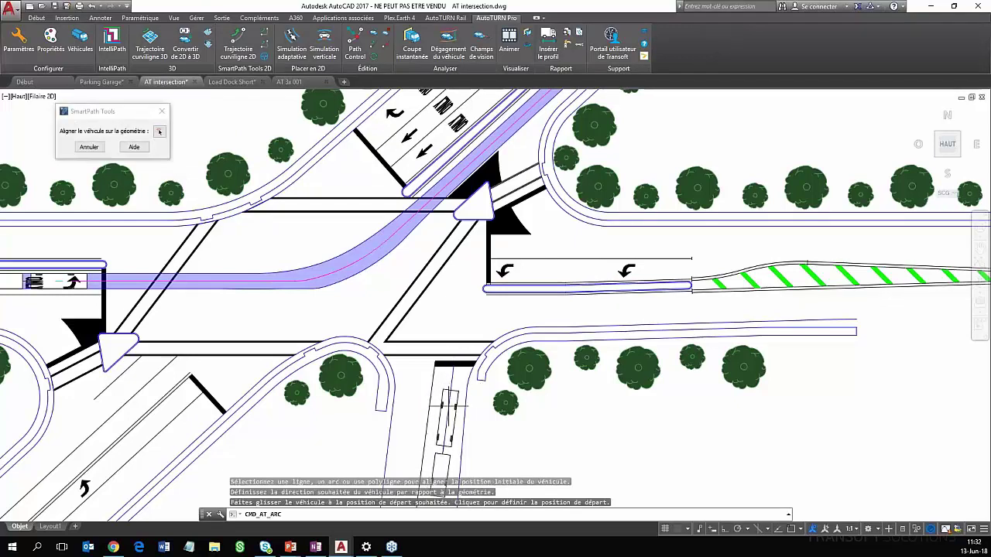
pyautogui.click(456, 360)
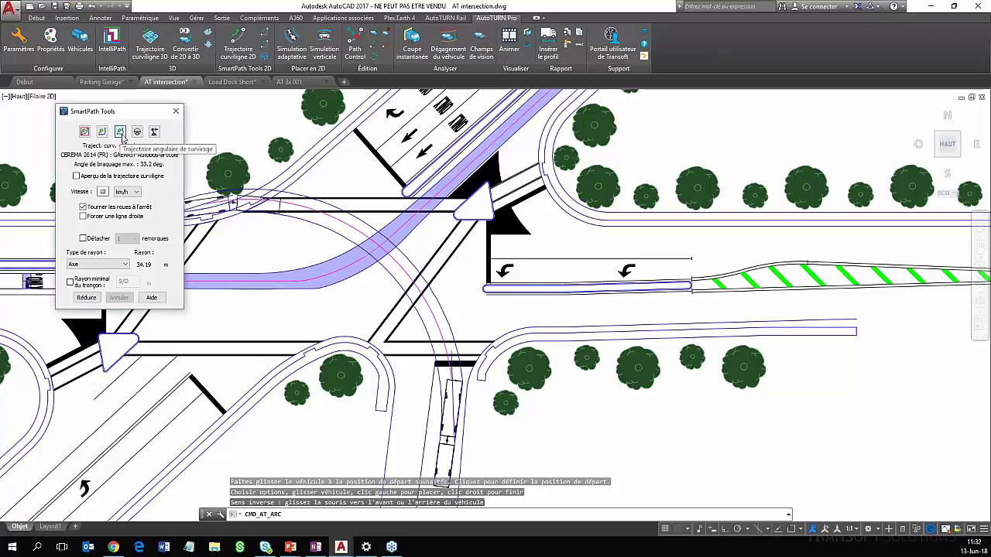
pyautogui.click(120, 132)
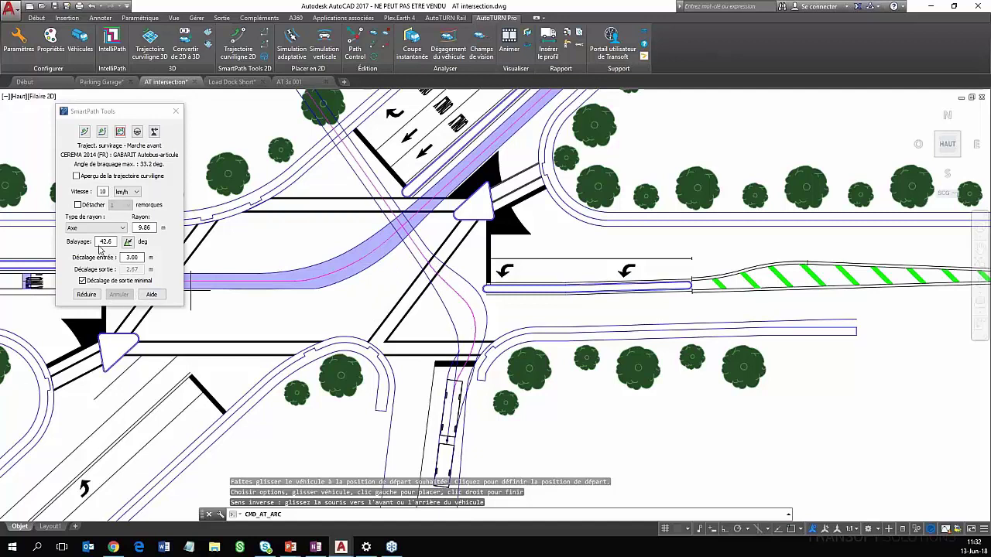
# Set the oversteer turn's sweep to 90 degrees, and replace it with the angle taken from the east road's south kerb line
pyautogui.doubleClick(106, 241)
pyautogui.write('9')
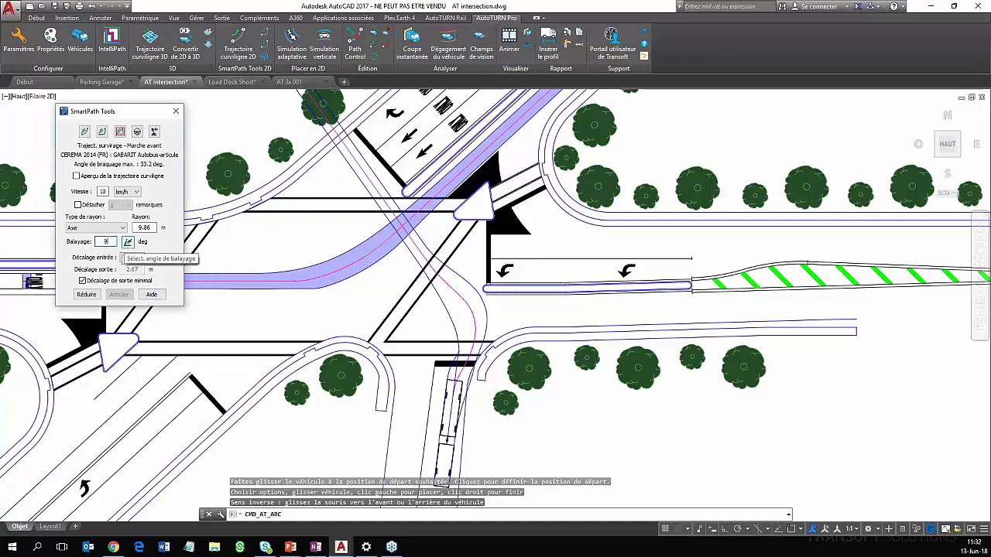
pyautogui.write('0')
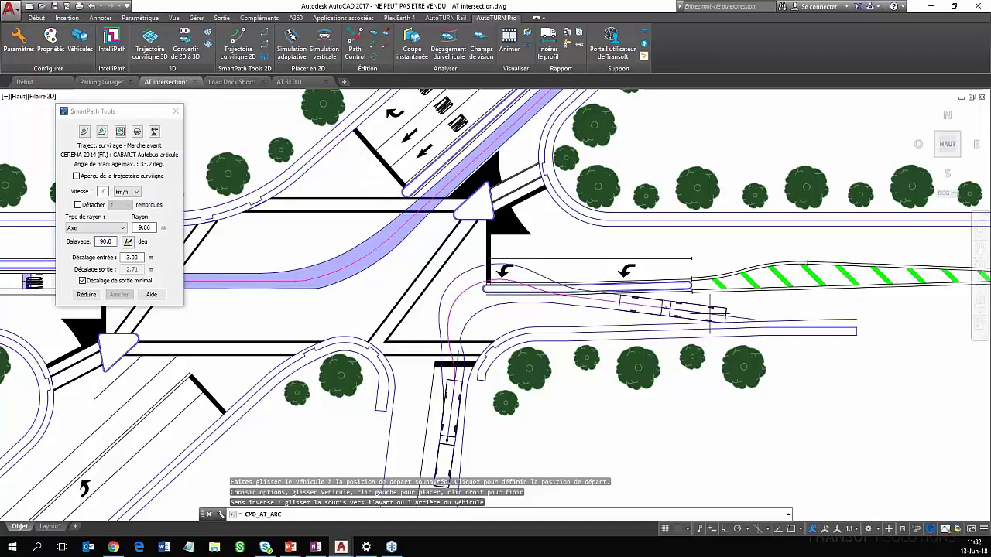
pyautogui.click(129, 244)
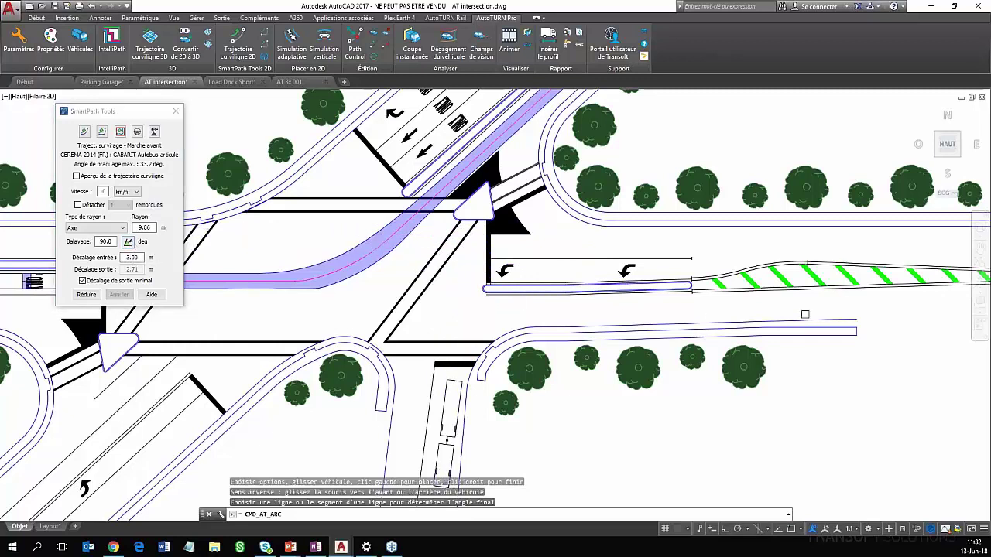
pyautogui.click(807, 319)
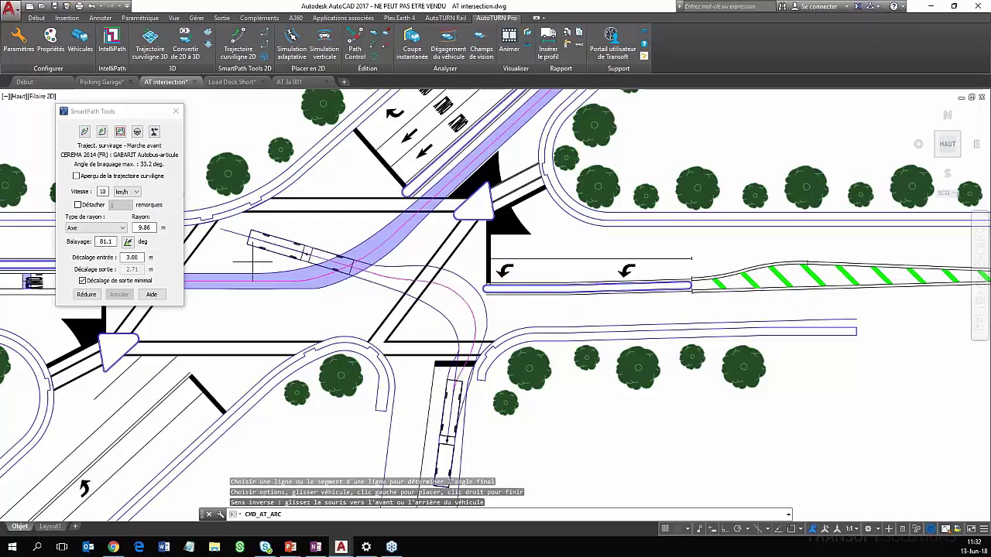
# Try an entry offset (Décalage entrée) of 1 m for the oversteer turn, and set it to 2 m
pyautogui.doubleClick(127, 257)
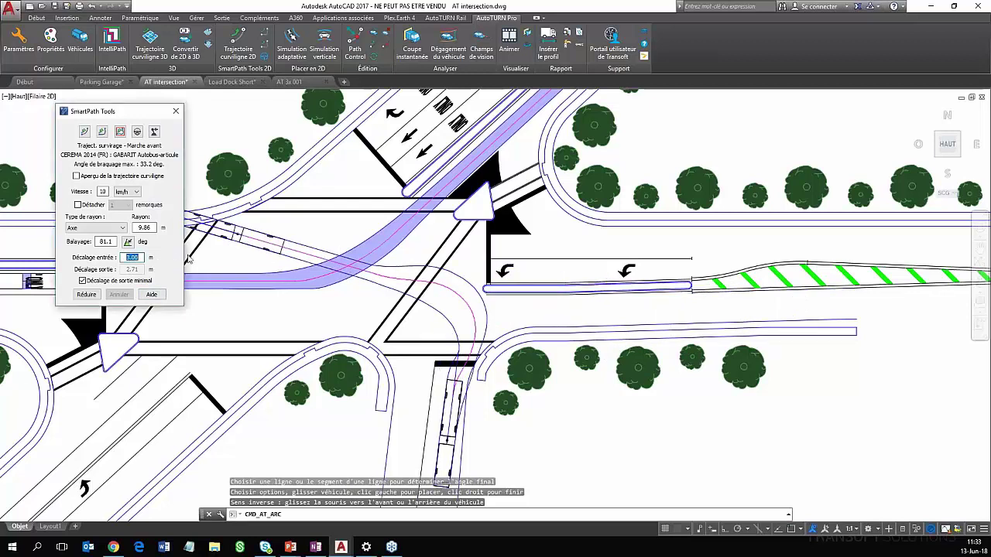
pyautogui.press('Return')
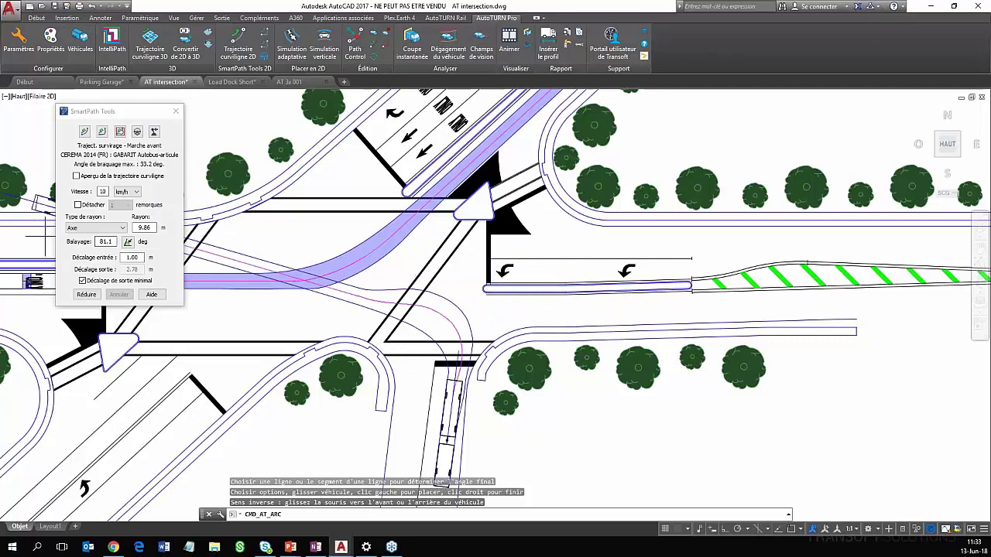
pyautogui.click(131, 257)
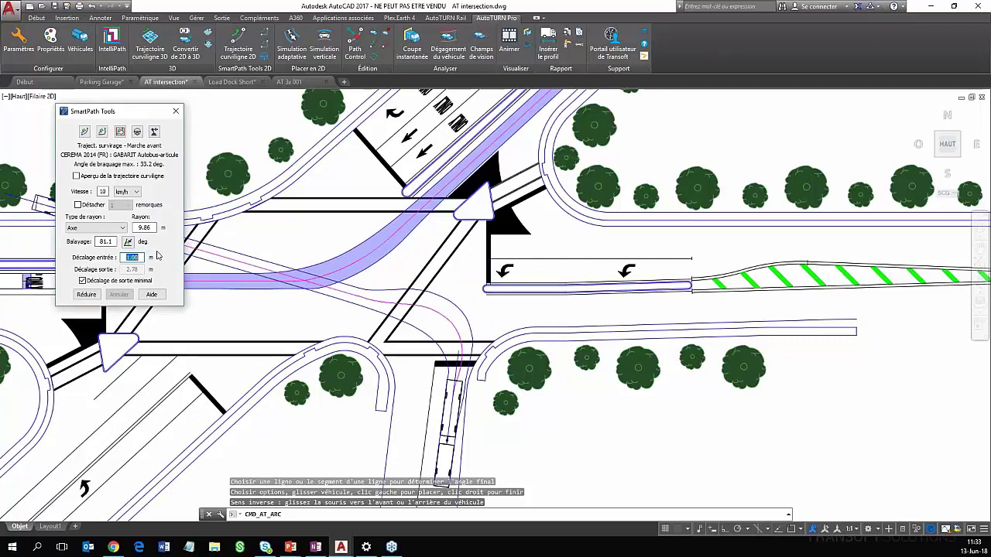
pyautogui.write('2')
pyautogui.press('Return')
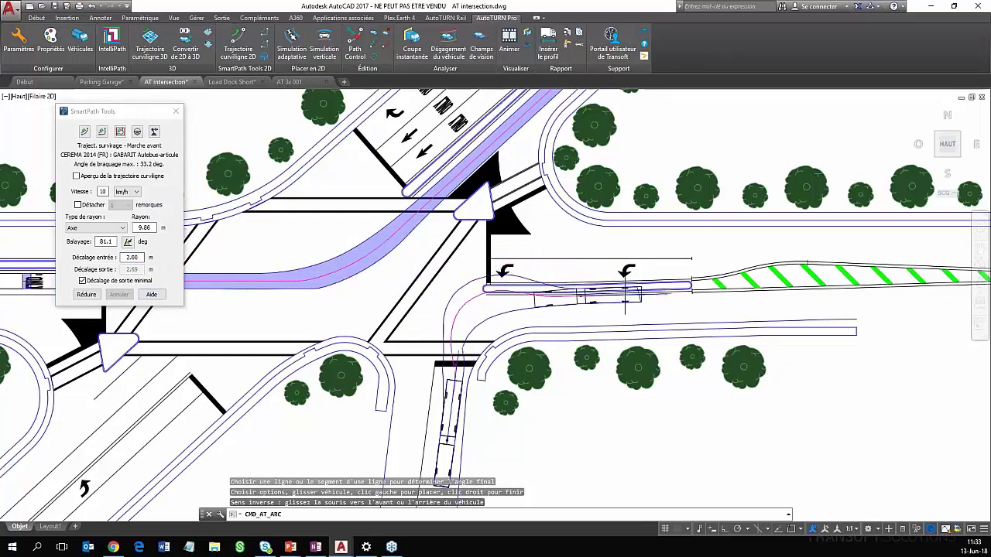
# Place the bus's right turn in the east road's exit lane beside the median, and finish the path
pyautogui.scroll(2, 613, 317)
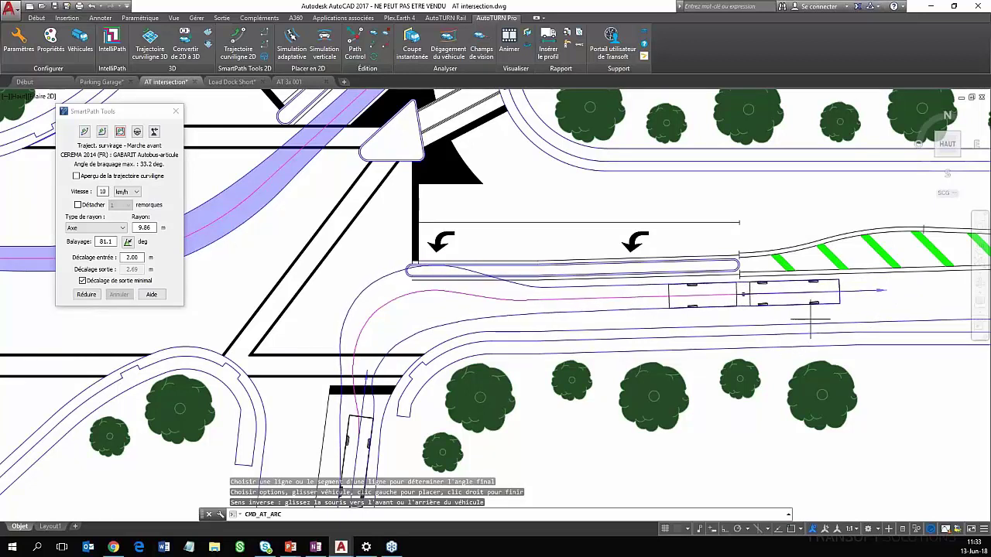
pyautogui.click(776, 294)
pyautogui.scroll(-2, 842, 314)
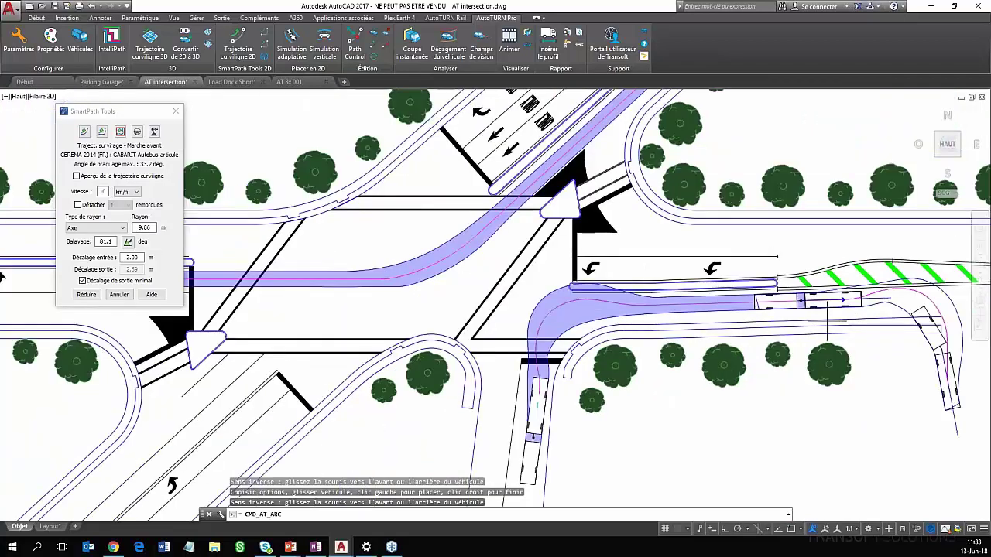
pyautogui.rightClick(953, 408)
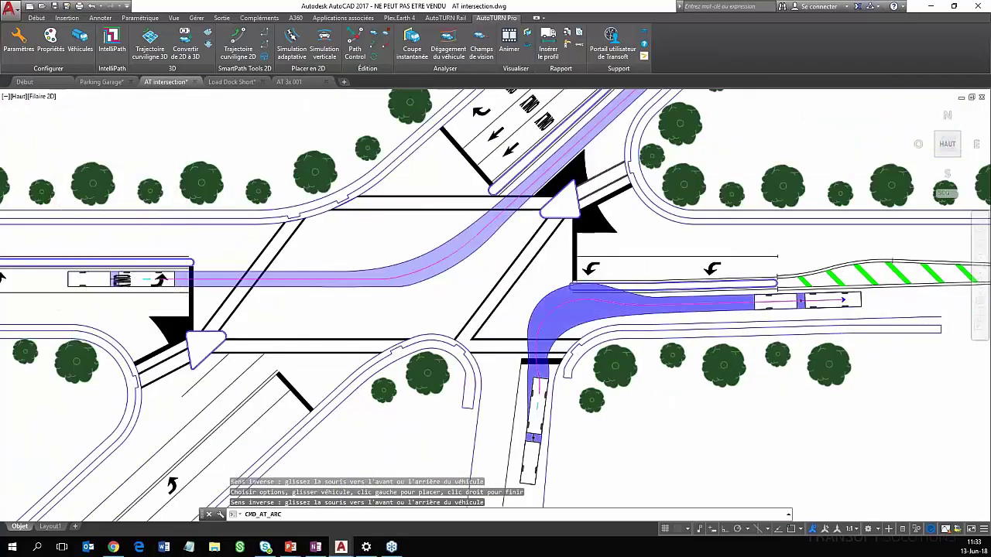
# Open the bus's right-turn path in Path Control, and pick up and re-place its start node at the south stop line
pyautogui.moveTo(611, 427); pyautogui.dragTo(491, 395, button='middle')
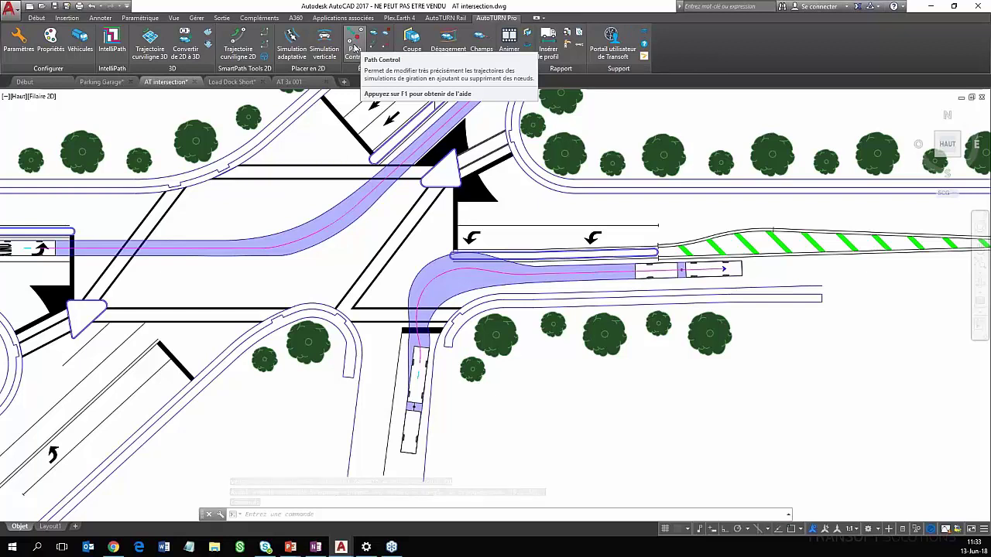
pyautogui.click(355, 48)
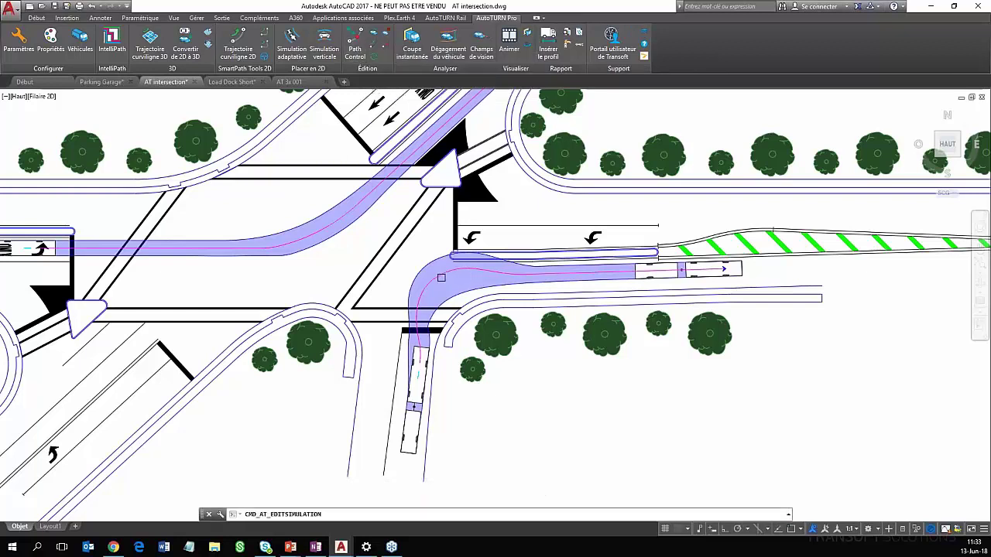
pyautogui.click(442, 284)
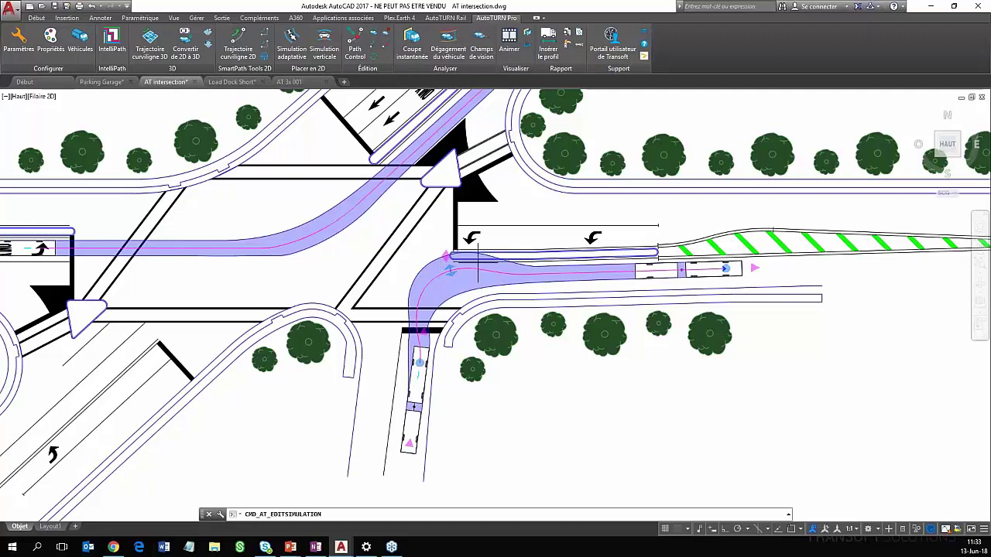
pyautogui.click(419, 362)
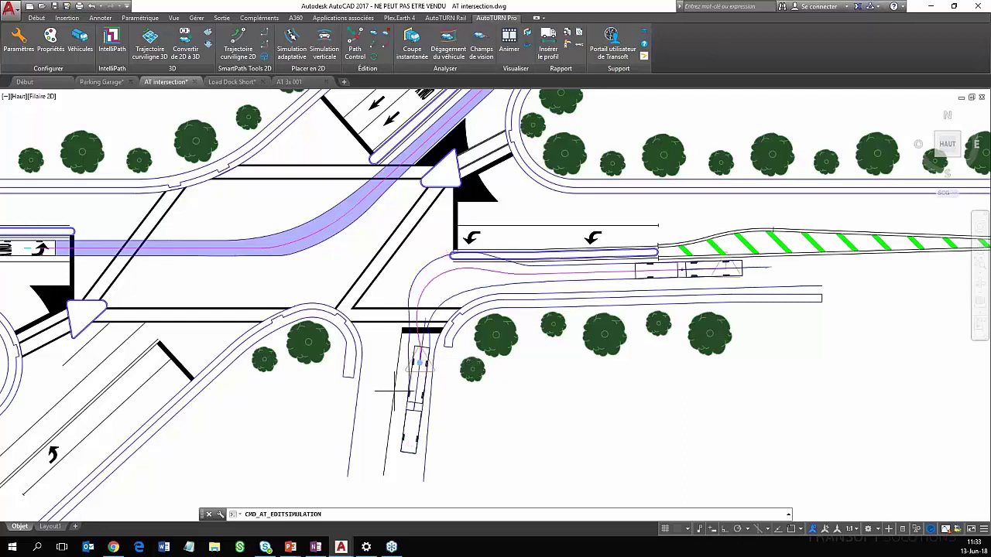
pyautogui.click(419, 361)
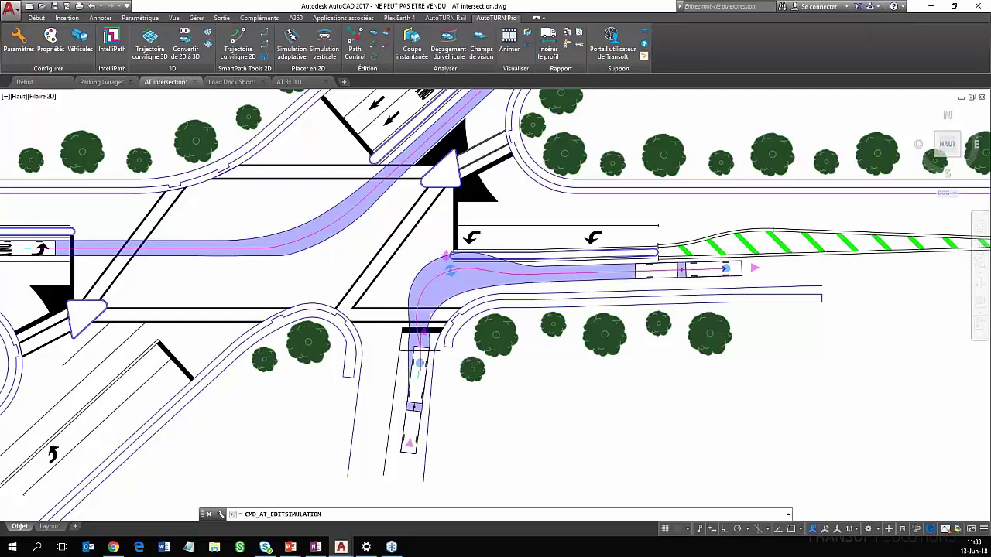
pyautogui.click(418, 362)
pyautogui.scroll(2, 449, 353)
pyautogui.scroll(-2, 455, 325)
# Adjust the right turn's entry and exit offsets to 0.00 m with the path's offset grip
pyautogui.click(452, 252)
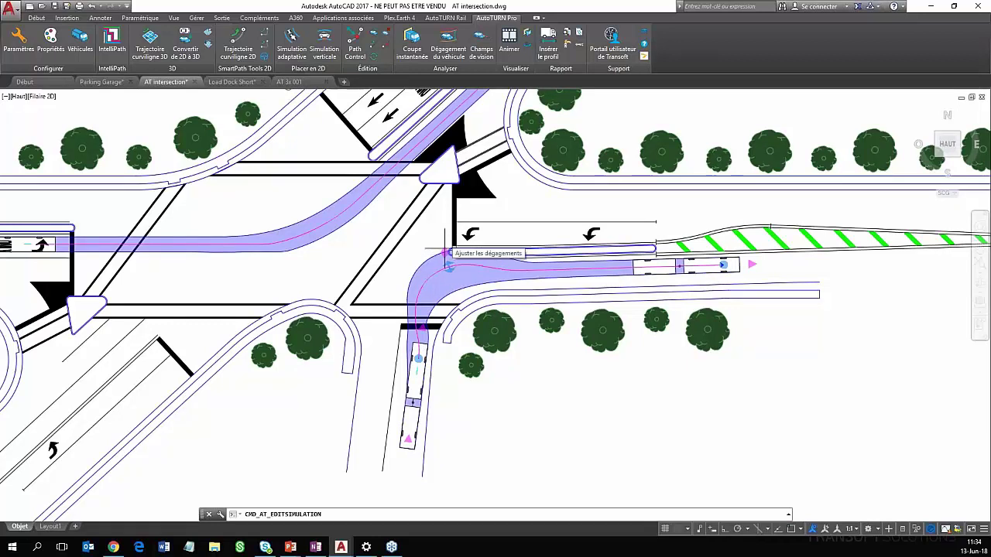
pyautogui.click(447, 253)
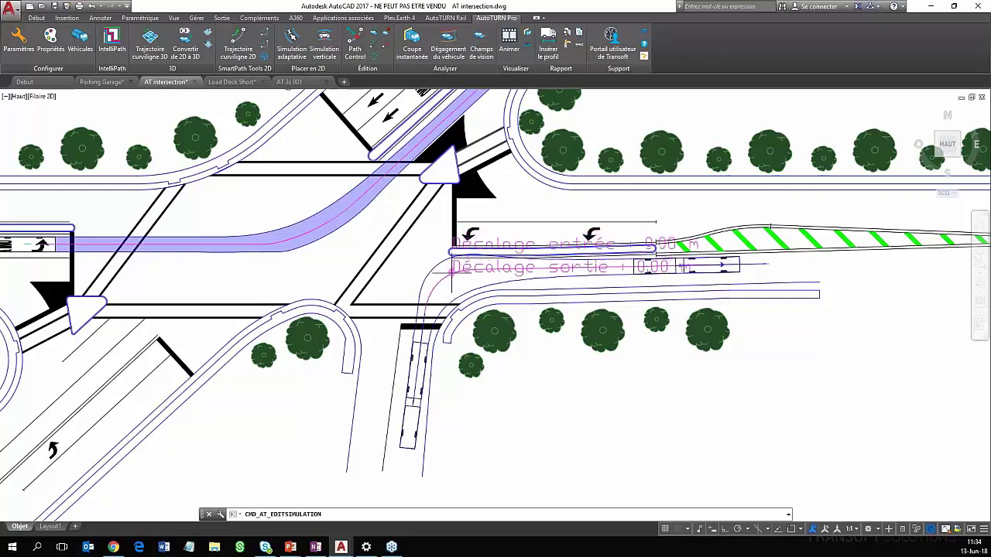
pyautogui.click(453, 273)
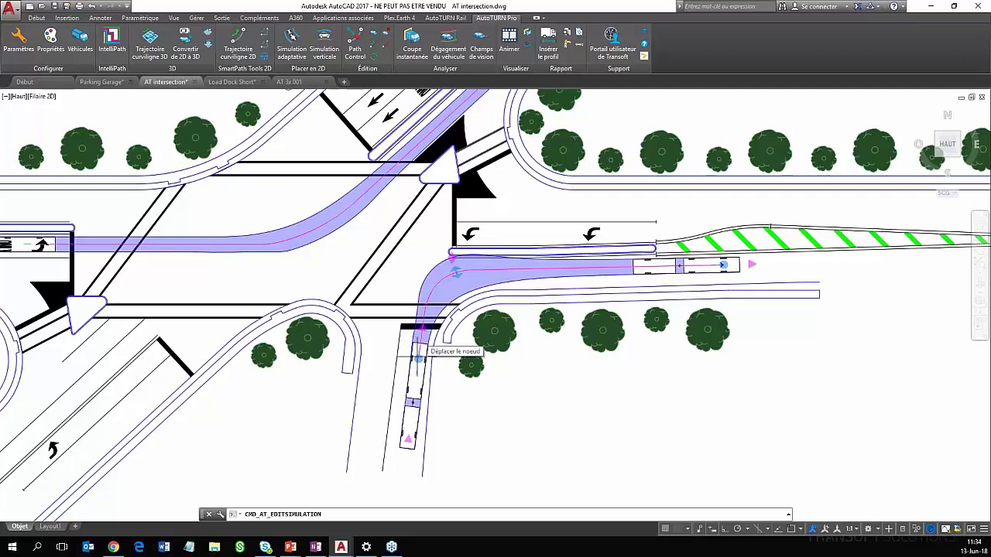
# Pick up and re-place the path's start node at the south stop line and its end node in the east exit lane
pyautogui.click(418, 357)
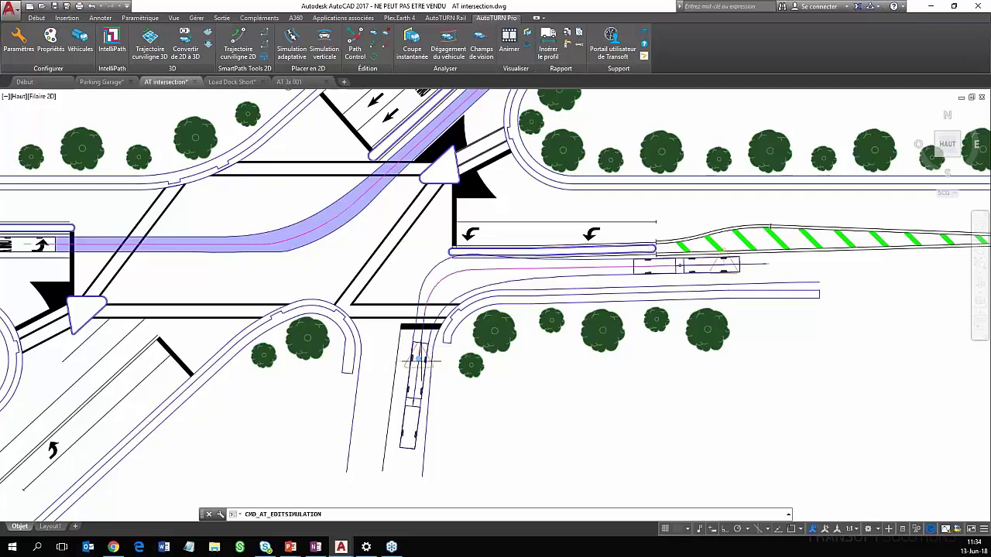
pyautogui.scroll(2, 422, 357)
pyautogui.scroll(-2, 418, 357)
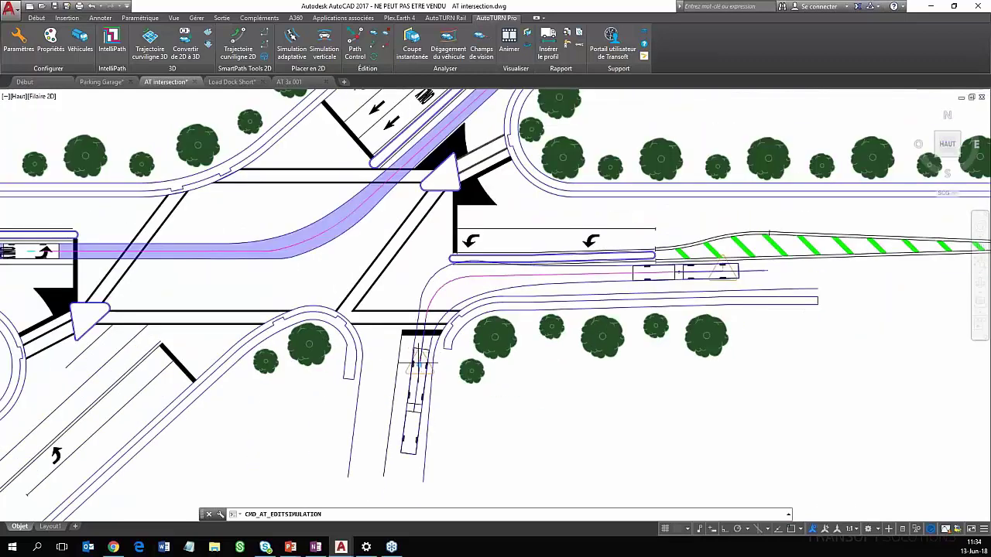
pyautogui.click(418, 360)
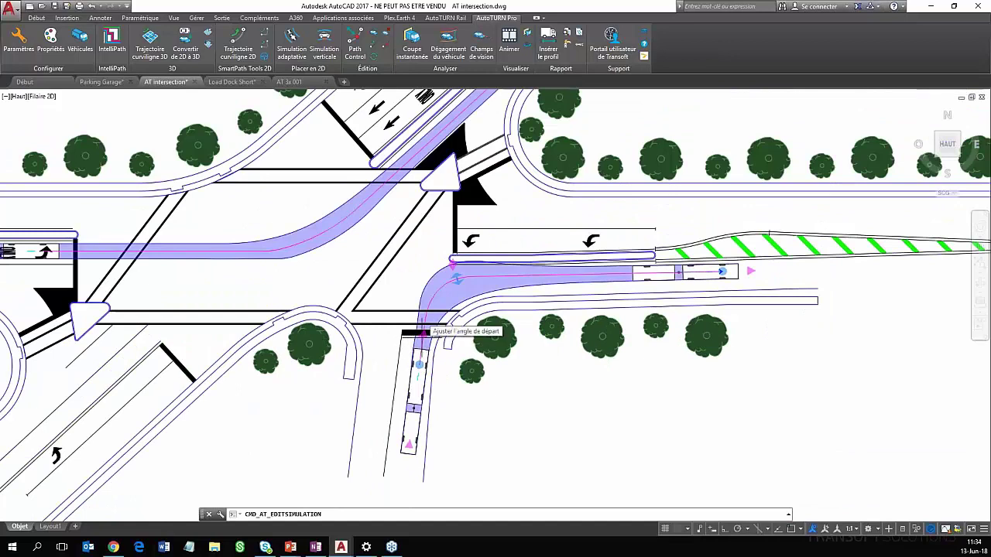
pyautogui.scroll(2, 662, 254)
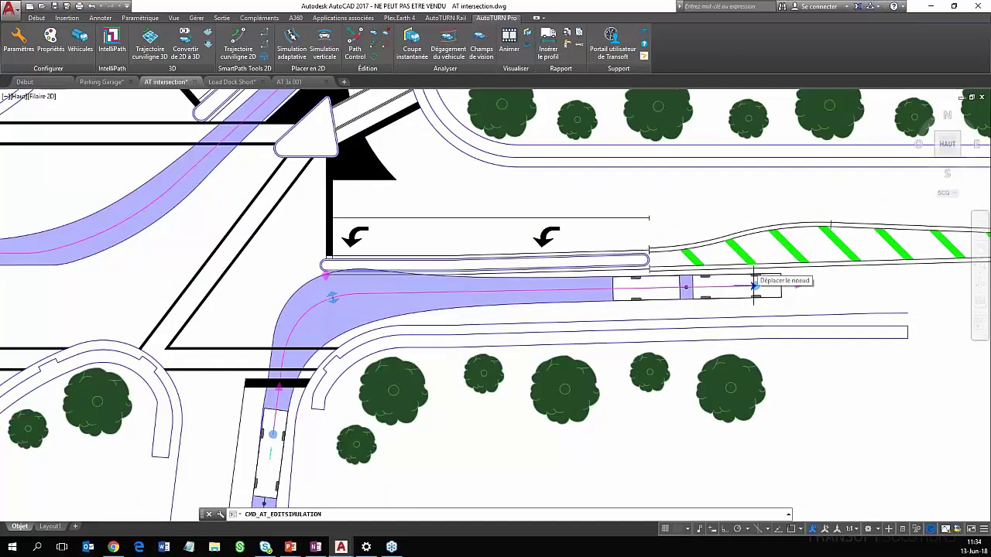
pyautogui.click(755, 287)
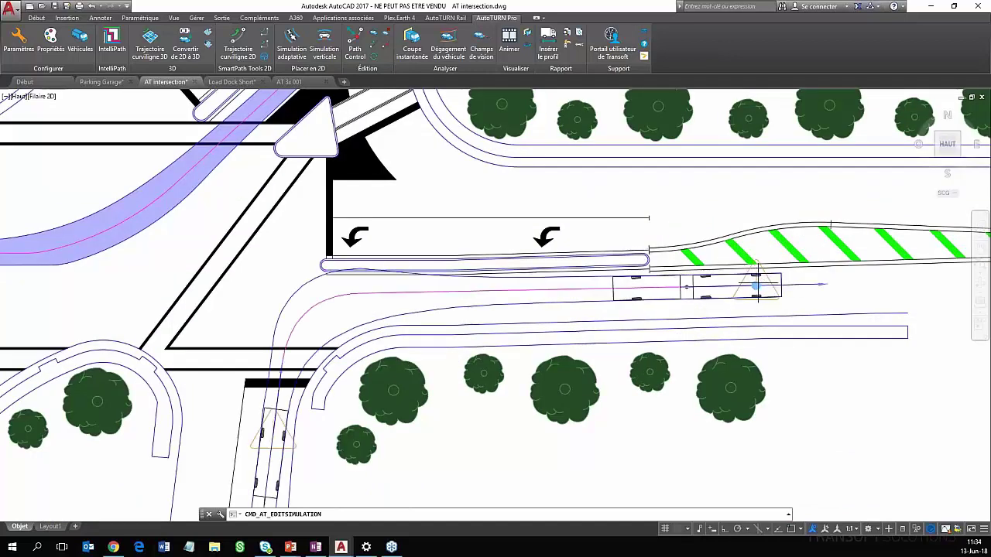
pyautogui.click(754, 286)
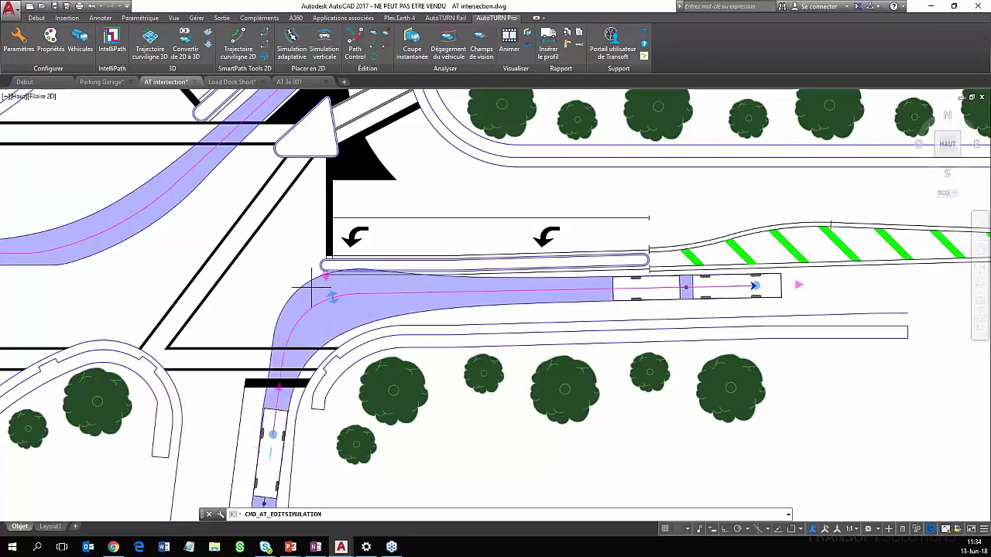
# Adjust the bus's starting articulation angle to about 5 degrees, and change the path's departure angle at the south stop line
pyautogui.scroll(-2, 326, 295)
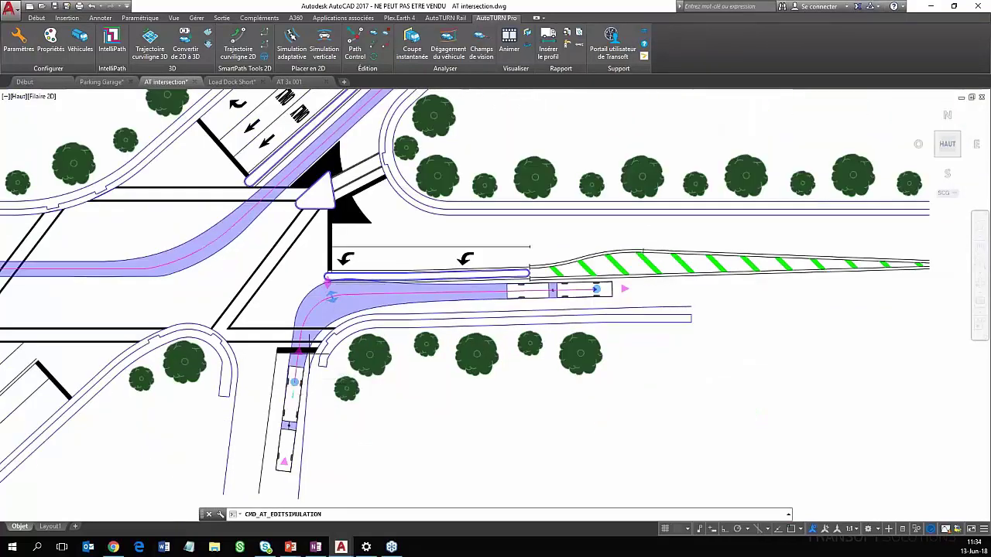
pyautogui.click(280, 461)
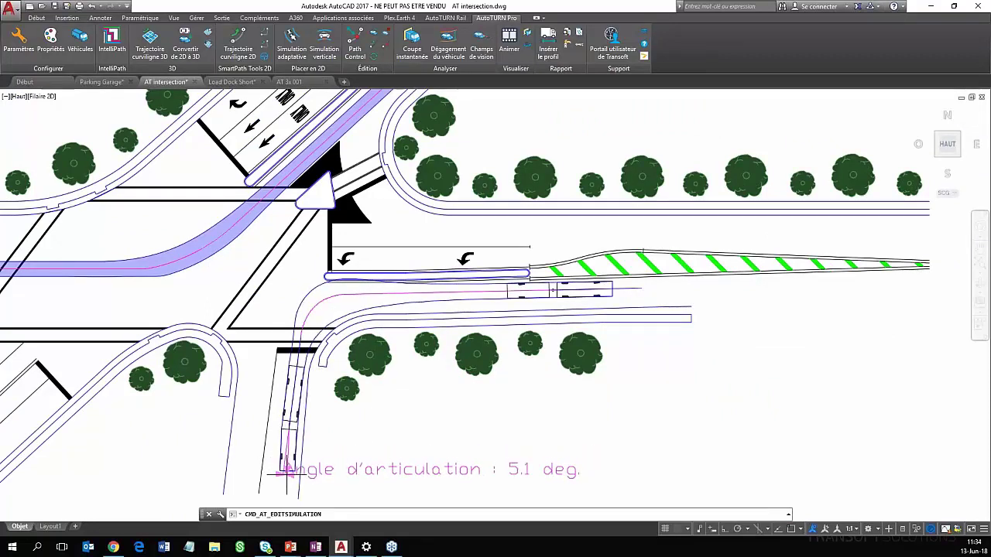
pyautogui.click(286, 466)
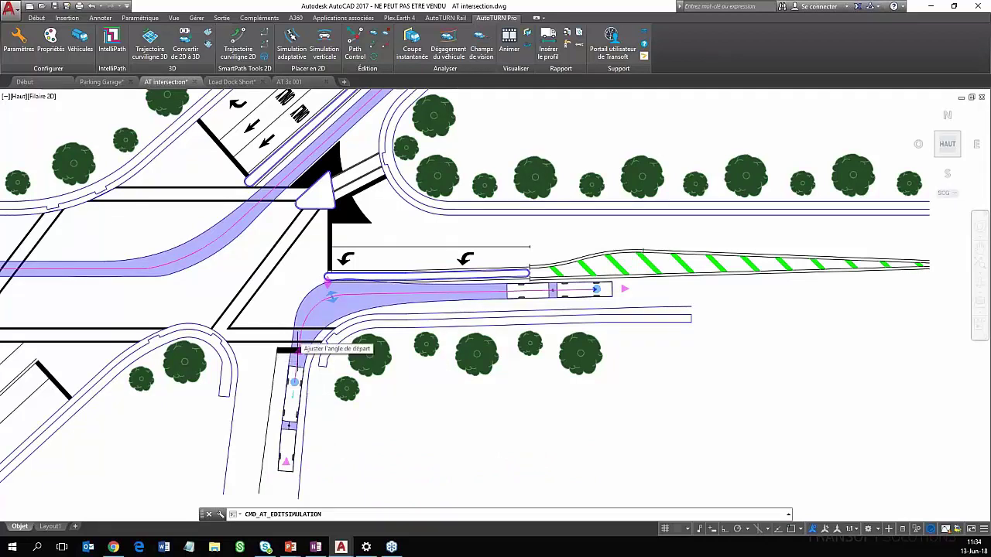
pyautogui.click(295, 346)
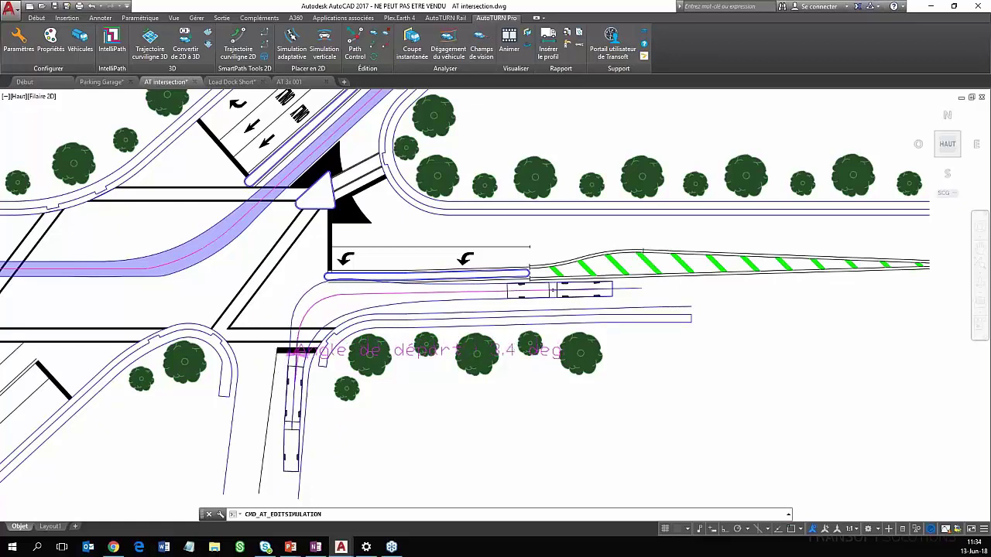
pyautogui.click(292, 350)
# Widen the right turn's radius to about 14 m so the path follows the southeast corner kerb
pyautogui.scroll(2, 327, 255)
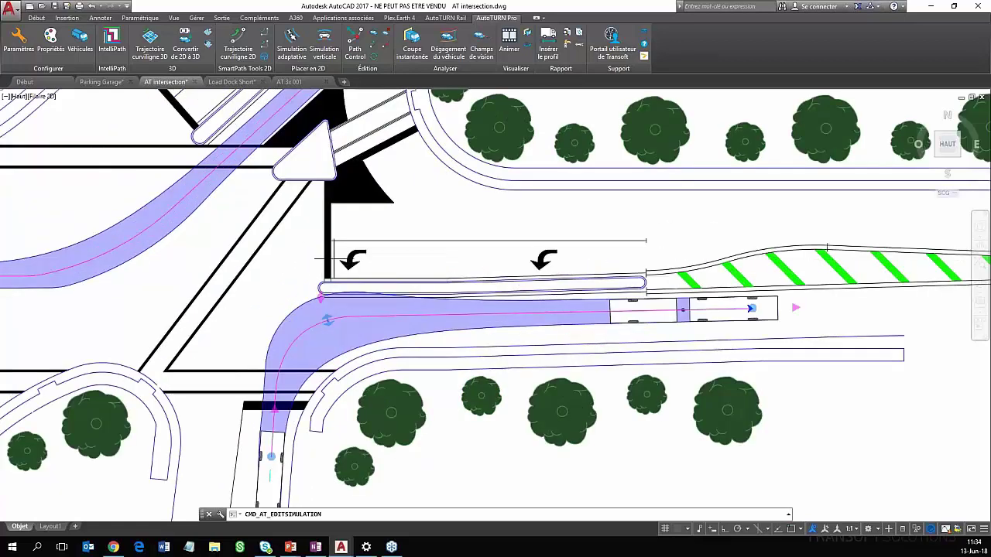
pyautogui.click(328, 317)
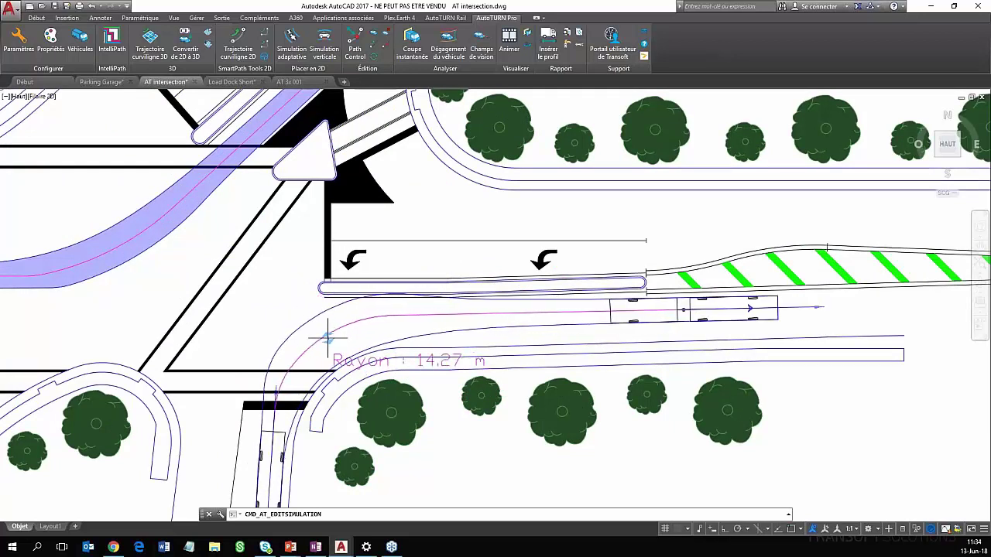
pyautogui.click(336, 335)
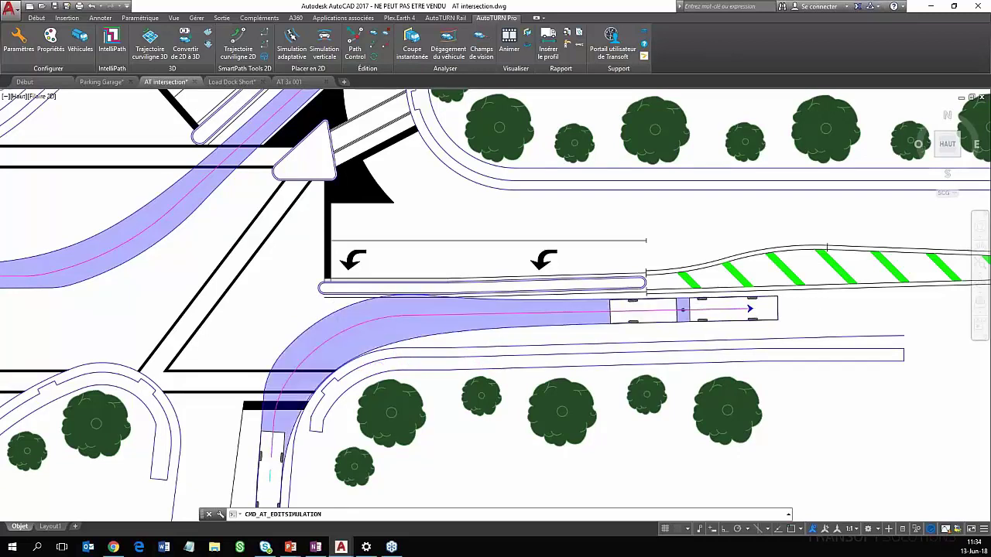
# Bring the widened right turn's entry and exit offsets to 0.00 m with the offset grip
pyautogui.click(358, 300)
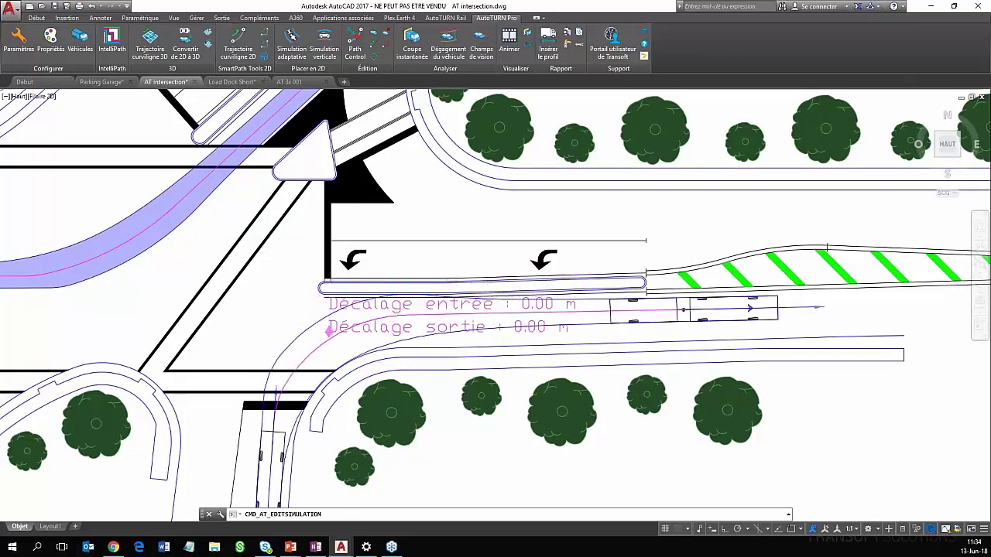
pyautogui.click(329, 329)
pyautogui.scroll(2, 593, 308)
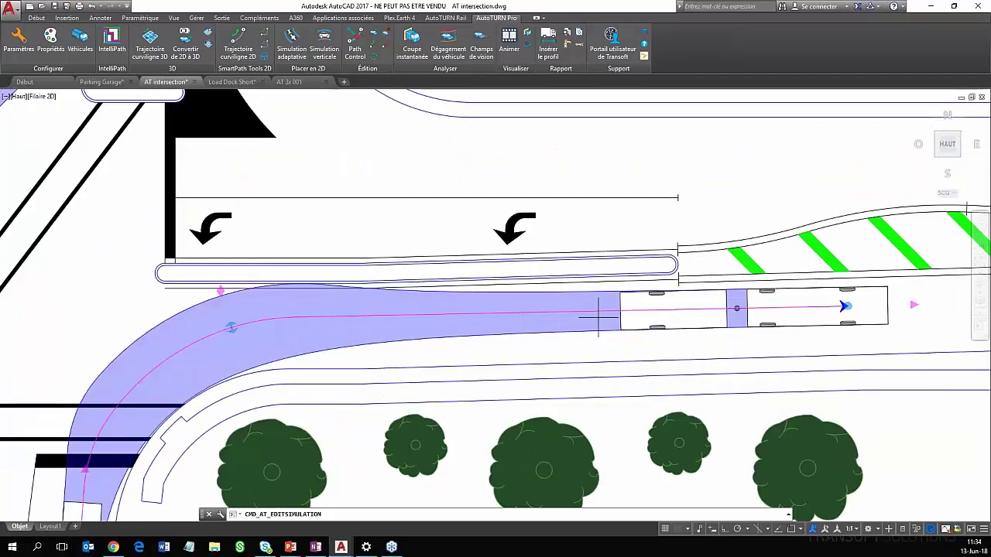
pyautogui.scroll(-4, 602, 310)
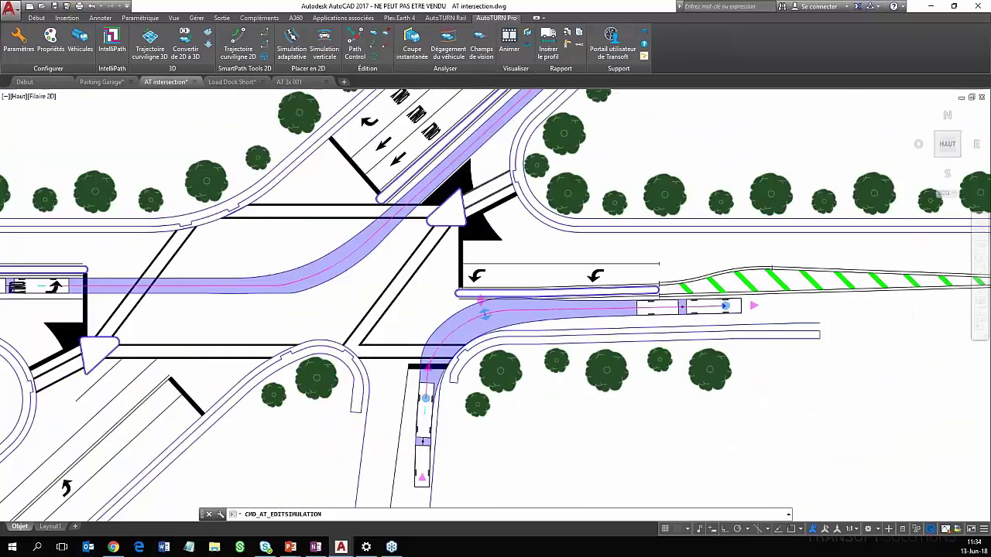
# Examine the edited right turn's swept path along the southeast corner kerb and the east median island, and end path editing
pyautogui.scroll(2, 495, 321)
pyautogui.moveTo(496, 321); pyautogui.dragTo(357, 261, button='middle')
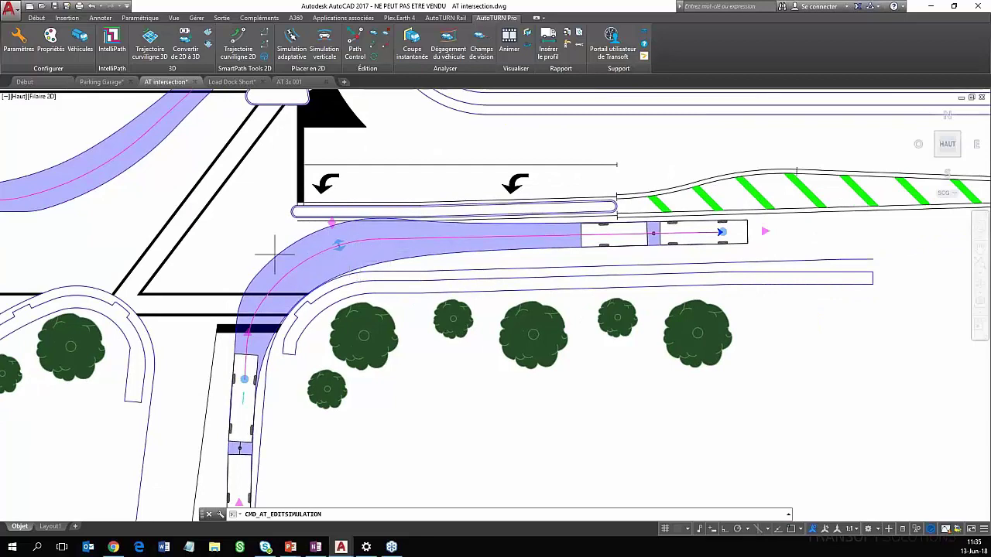
pyautogui.scroll(-2, 317, 331)
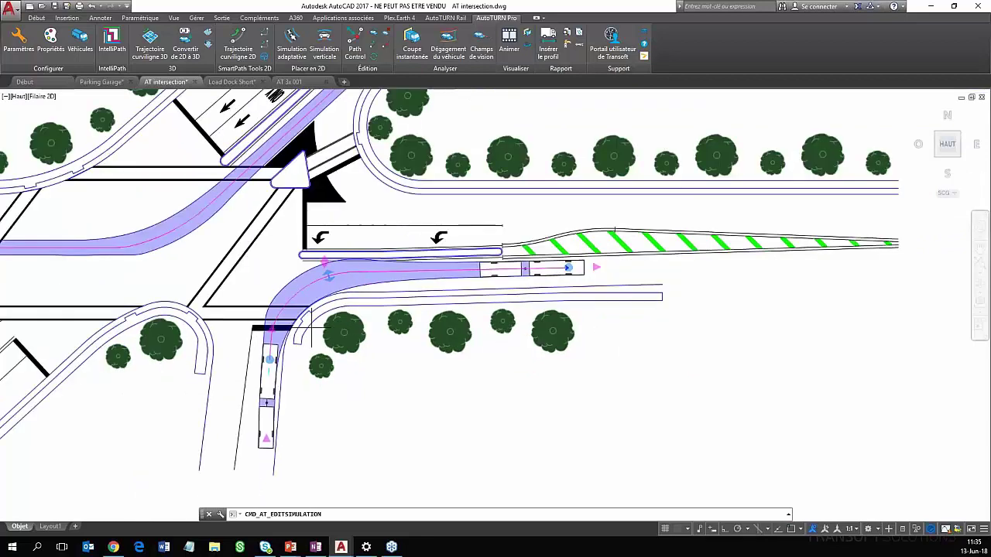
pyautogui.scroll(2, 317, 325)
pyautogui.scroll(2, 287, 348)
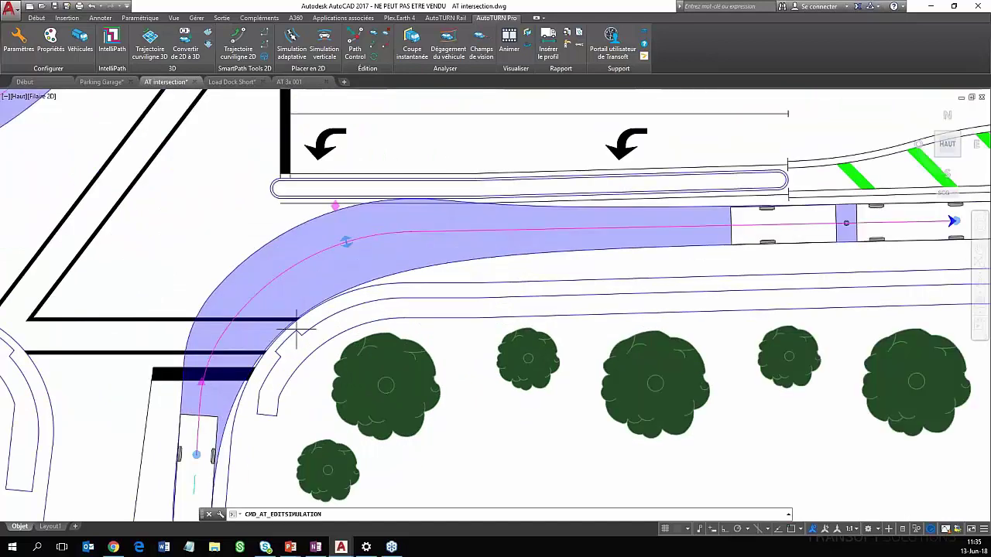
pyautogui.scroll(4, 398, 212)
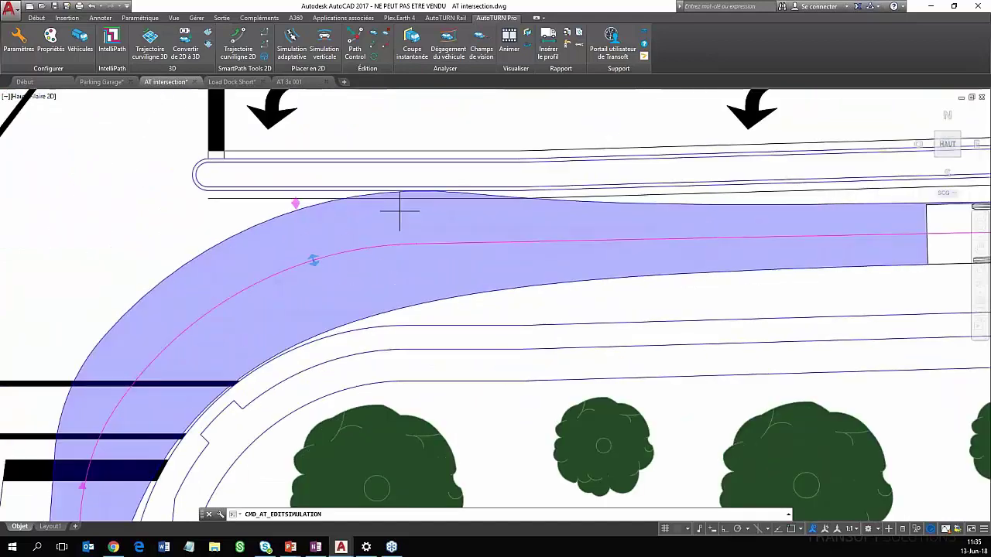
pyautogui.scroll(-2, 266, 272)
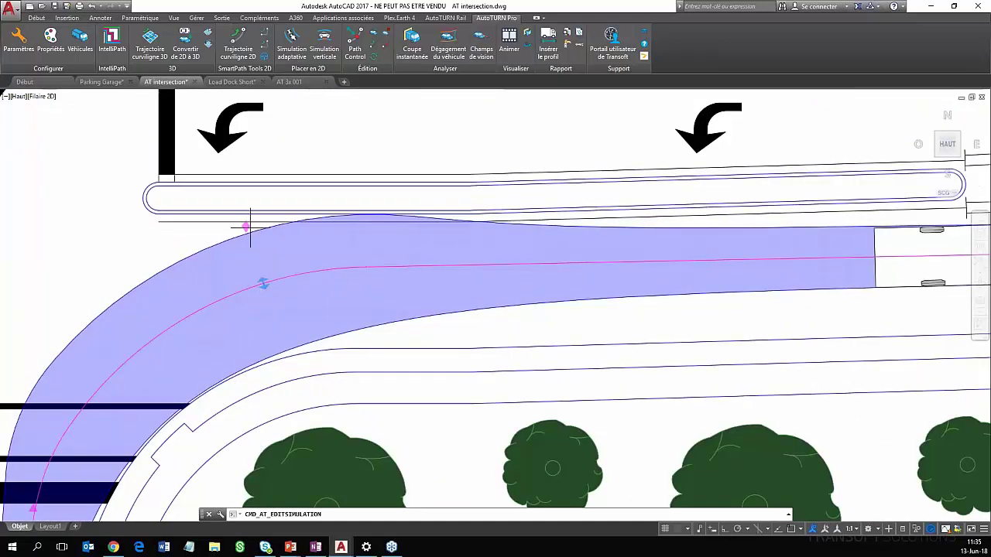
pyautogui.scroll(-3, 243, 226)
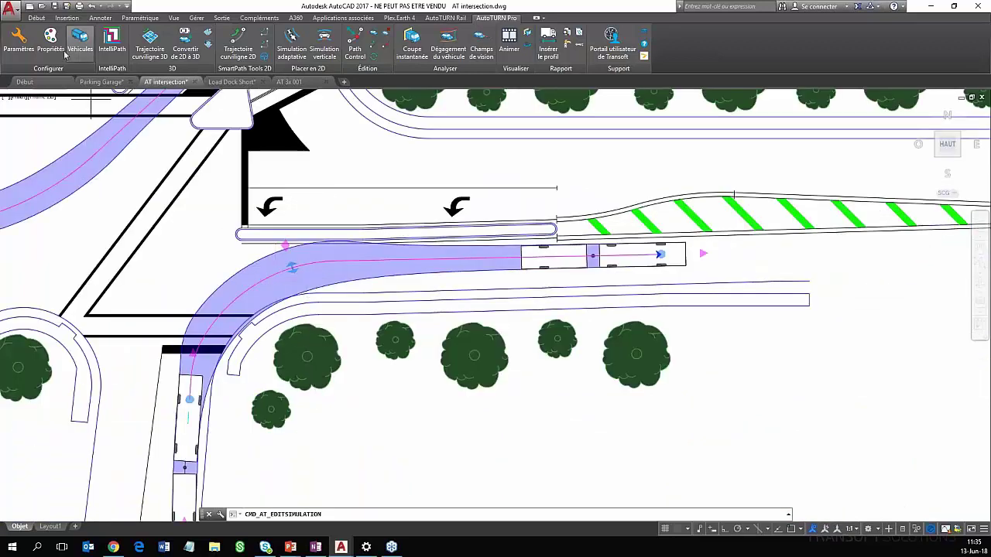
pyautogui.press('Escape')
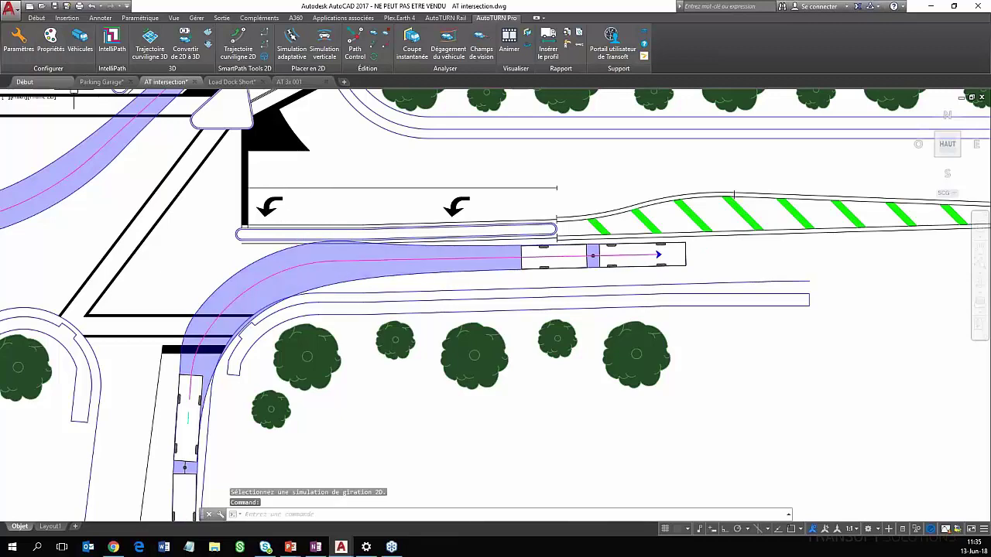
# Enable the front tyre (Pneus avant) and rear tyre (Pneus arrière) envelopes for 2D simulations, and update the drawing's simulations with them
pyautogui.click(51, 42)
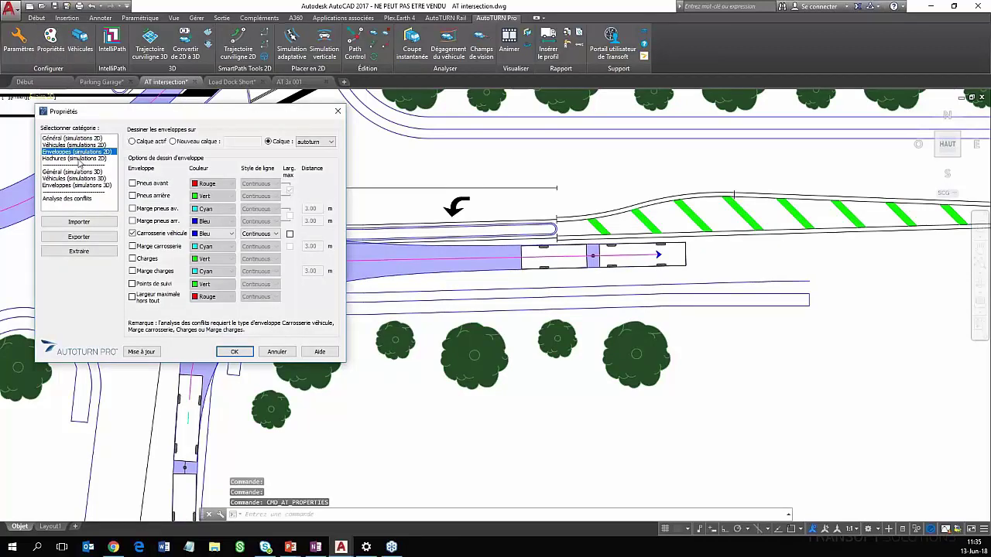
pyautogui.click(146, 184)
pyautogui.click(146, 198)
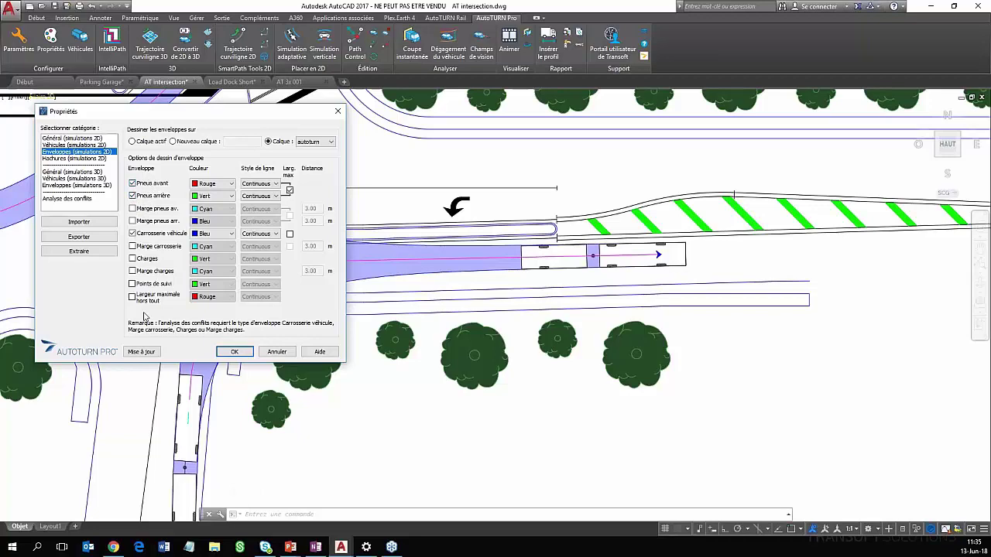
pyautogui.click(143, 353)
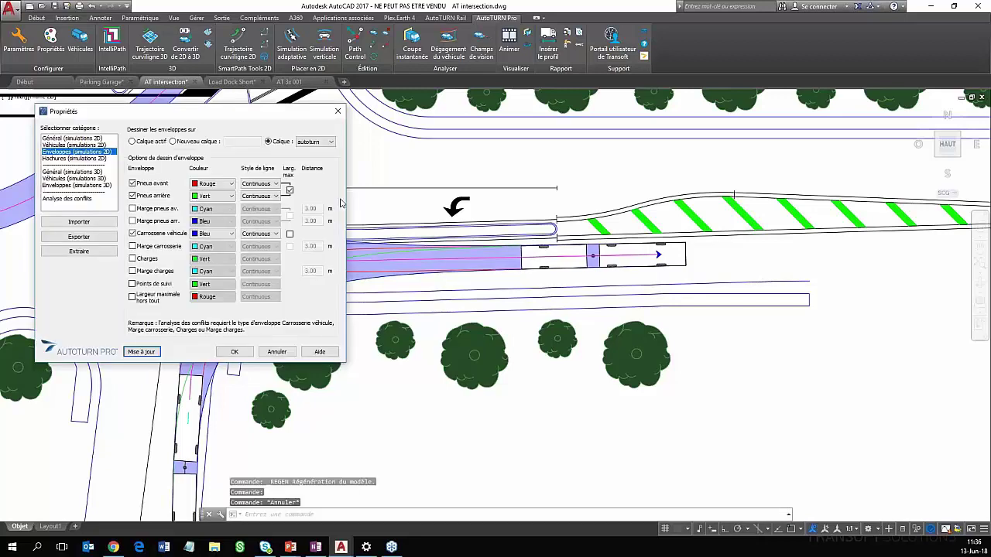
pyautogui.click(233, 352)
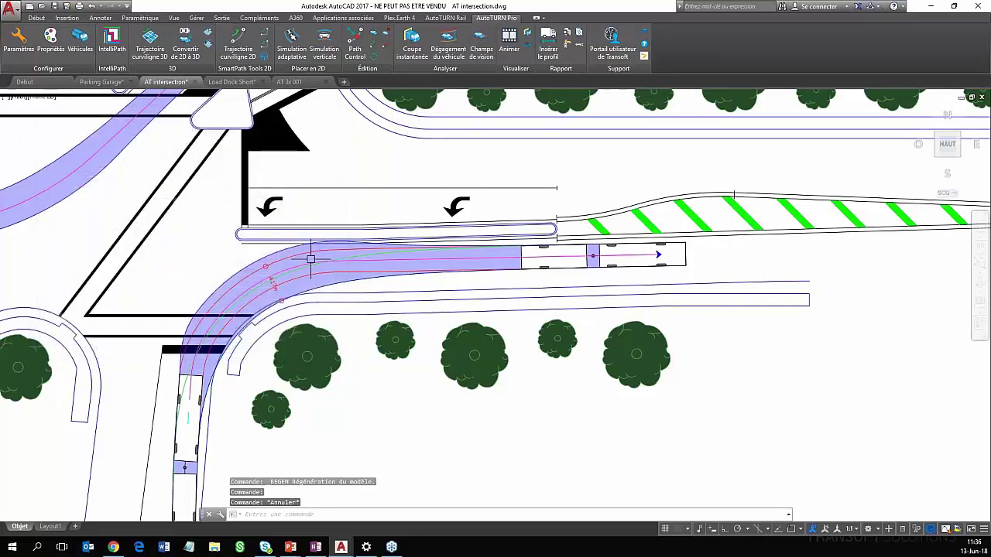
# Examine the right turn's tyre tracks and body envelope where the bus swings past the east median island's kerb
pyautogui.scroll(2, 243, 288)
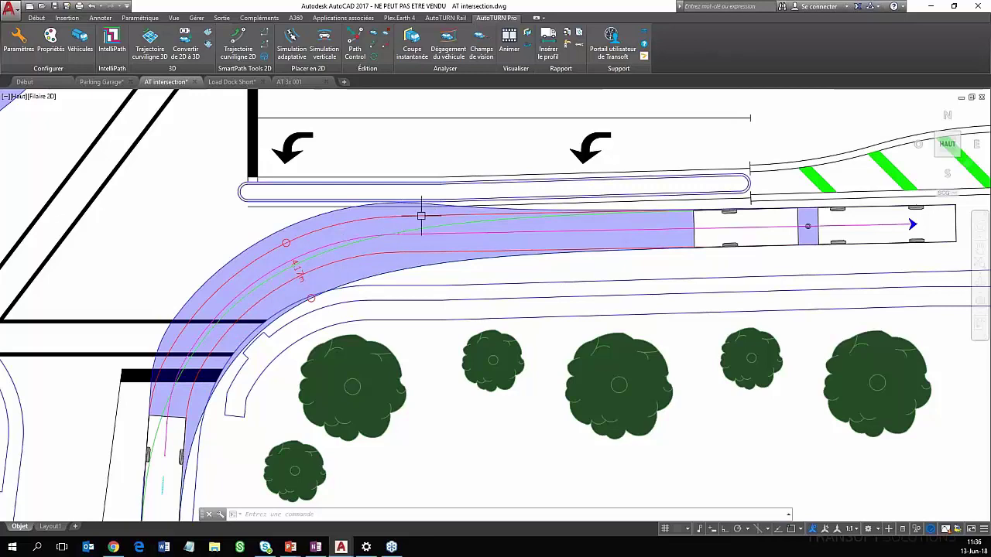
pyautogui.scroll(2, 426, 199)
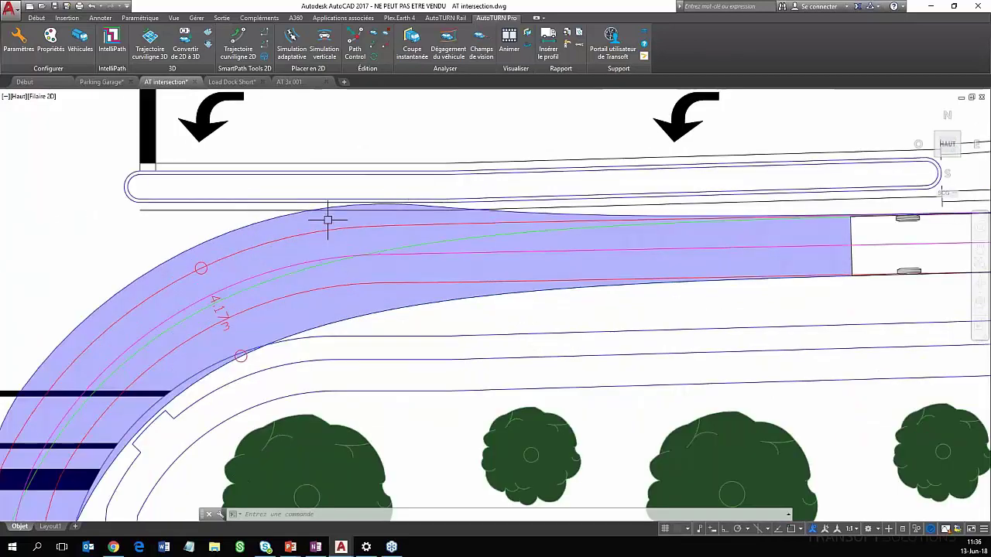
pyautogui.scroll(2, 372, 201)
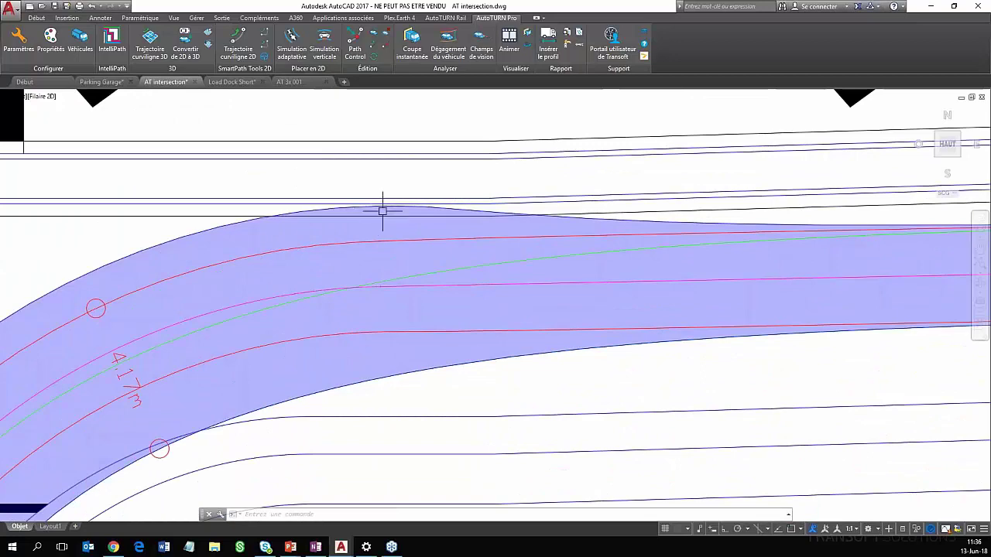
pyautogui.scroll(-2, 376, 206)
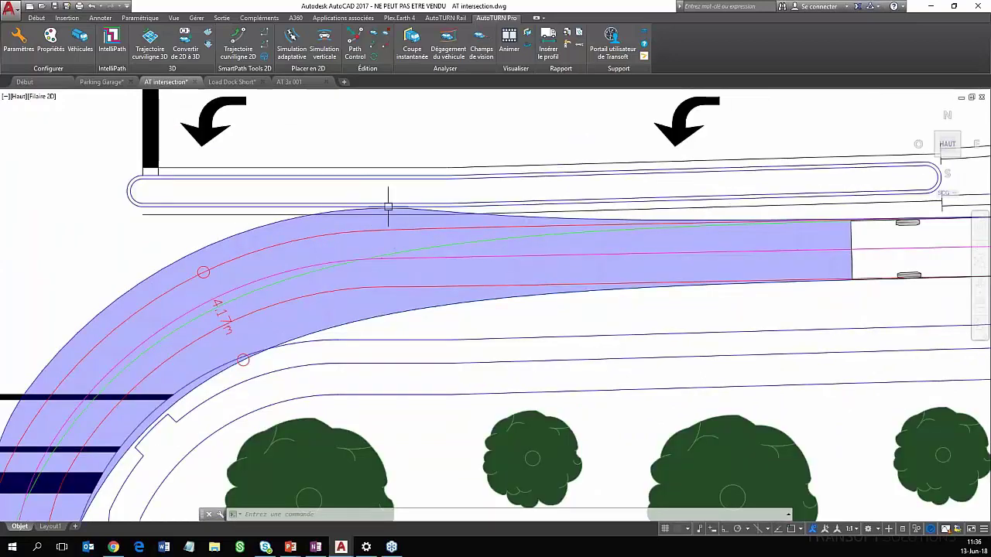
pyautogui.scroll(3, 389, 210)
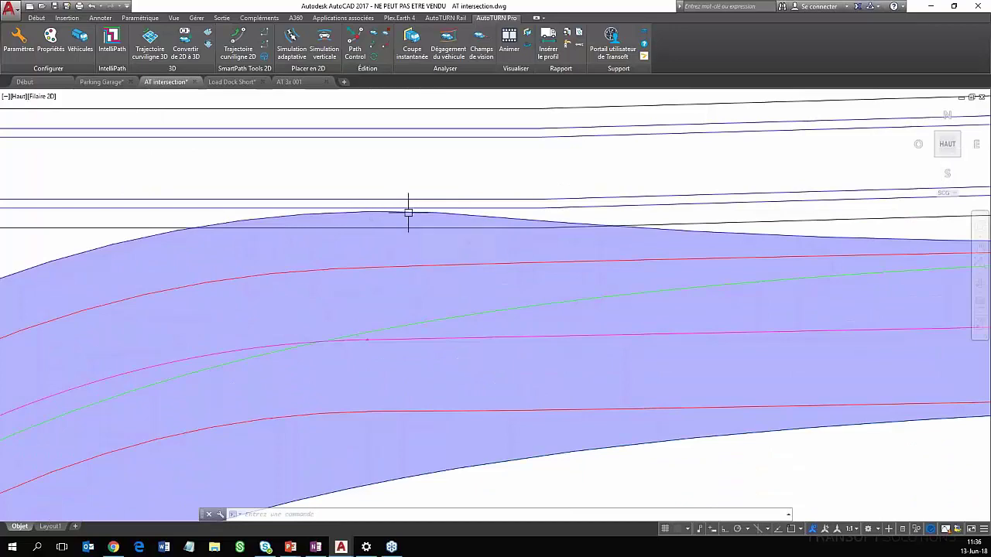
pyautogui.scroll(-2, 407, 207)
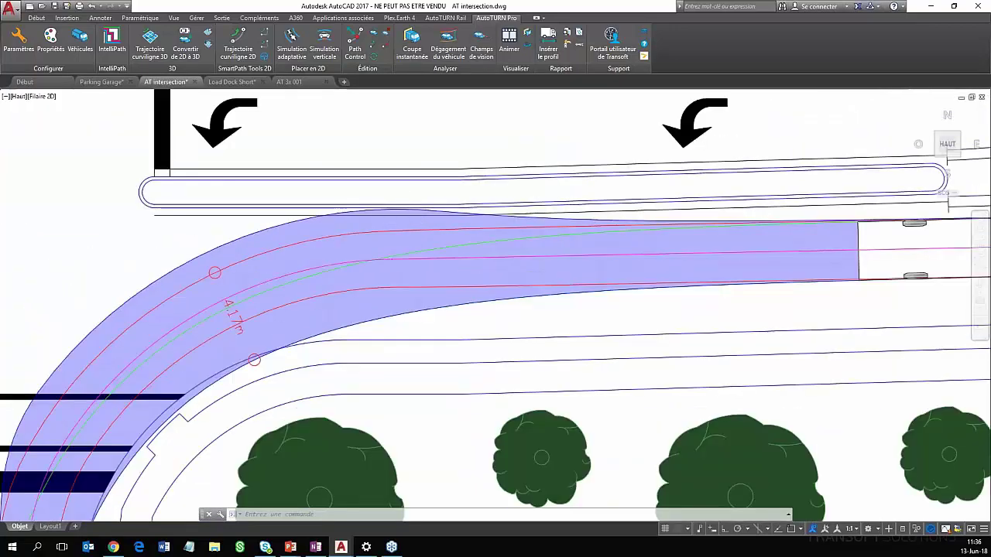
pyautogui.scroll(2, 404, 222)
pyautogui.scroll(-2, 405, 224)
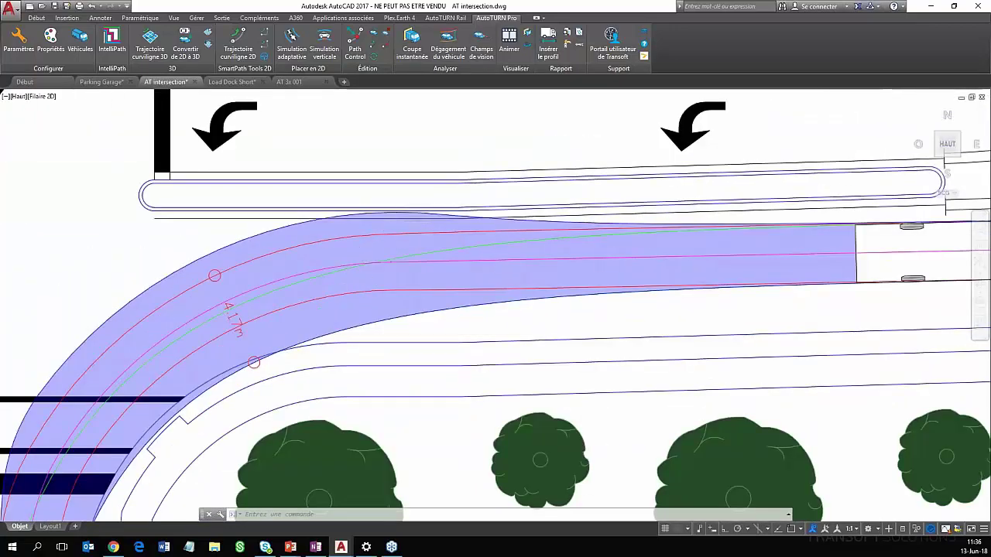
pyautogui.scroll(-2, 356, 271)
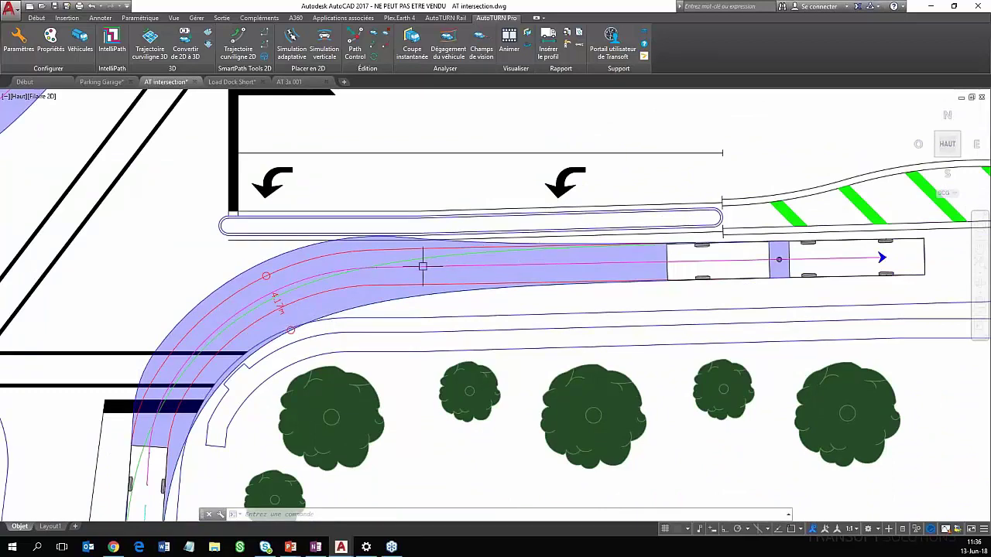
pyautogui.scroll(-2, 154, 457)
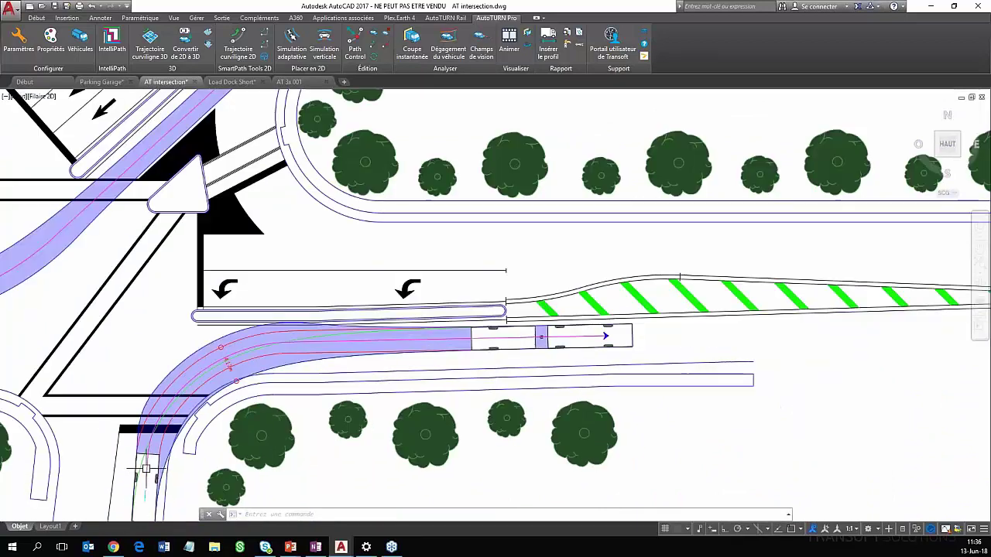
# Place an articulated vehicle outline on the simulated right-turn path, in the middle of the bend
pyautogui.moveTo(154, 463); pyautogui.dragTo(245, 341, button='middle')
pyautogui.scroll(2, 248, 341)
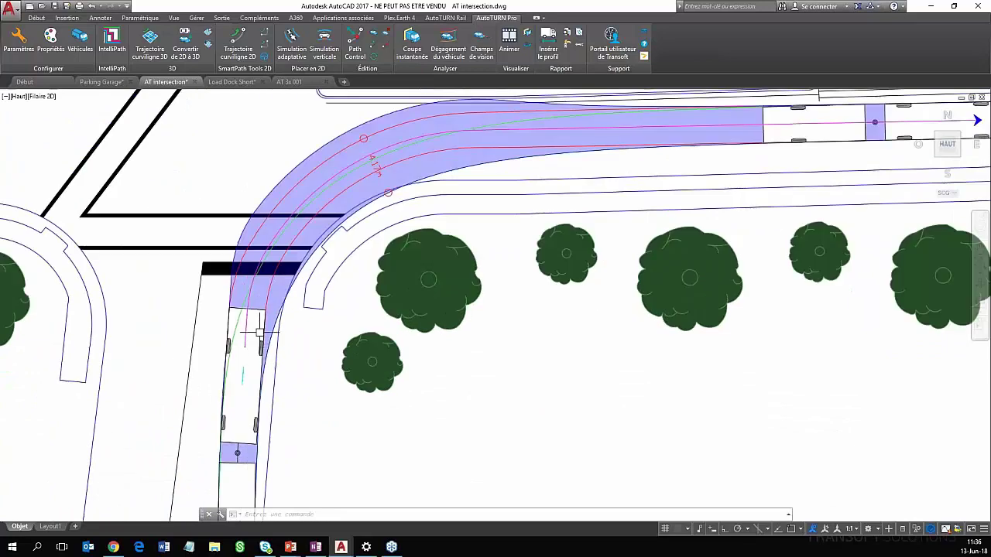
pyautogui.scroll(1, 258, 323)
pyautogui.scroll(-3, 258, 323)
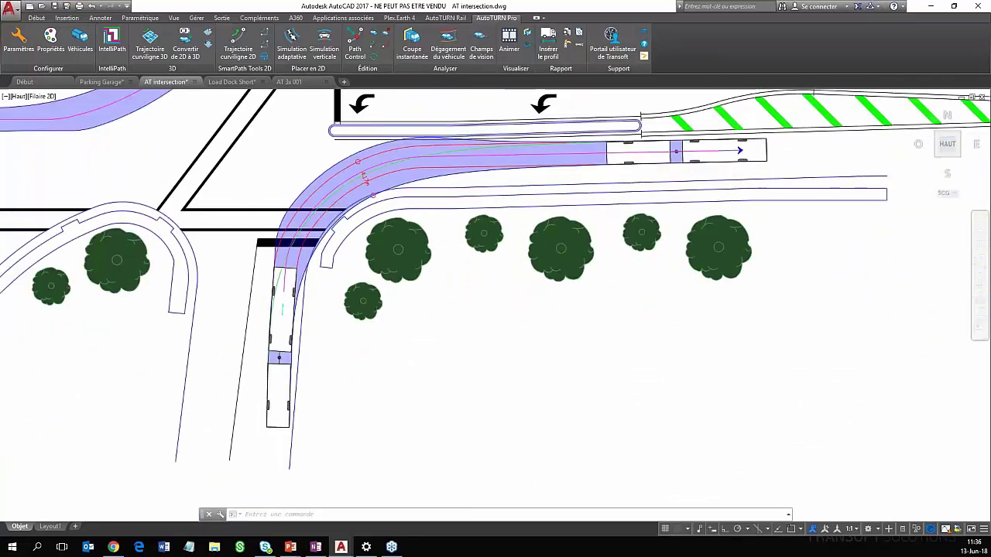
pyautogui.scroll(2, 246, 281)
pyautogui.moveTo(246, 281); pyautogui.dragTo(203, 310, button='middle')
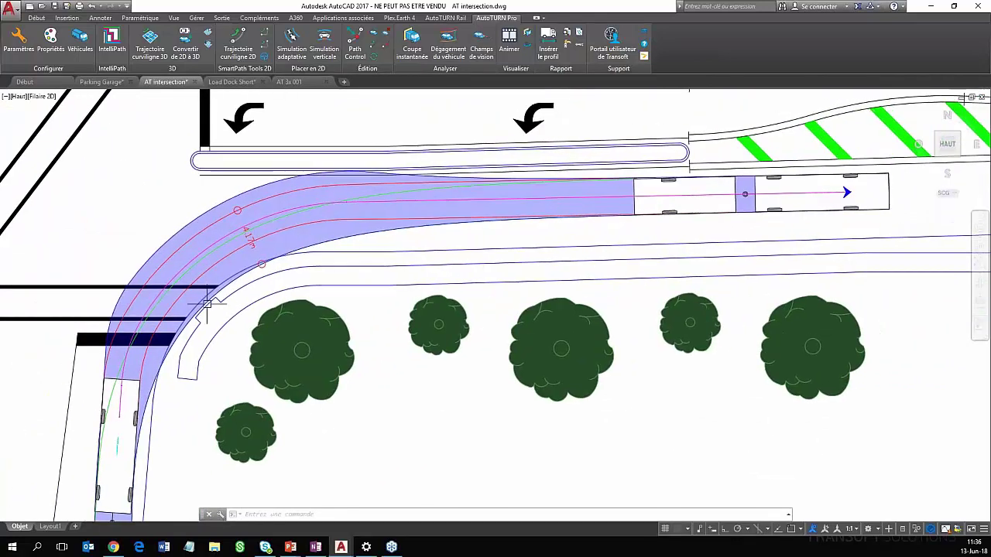
pyautogui.click(374, 34)
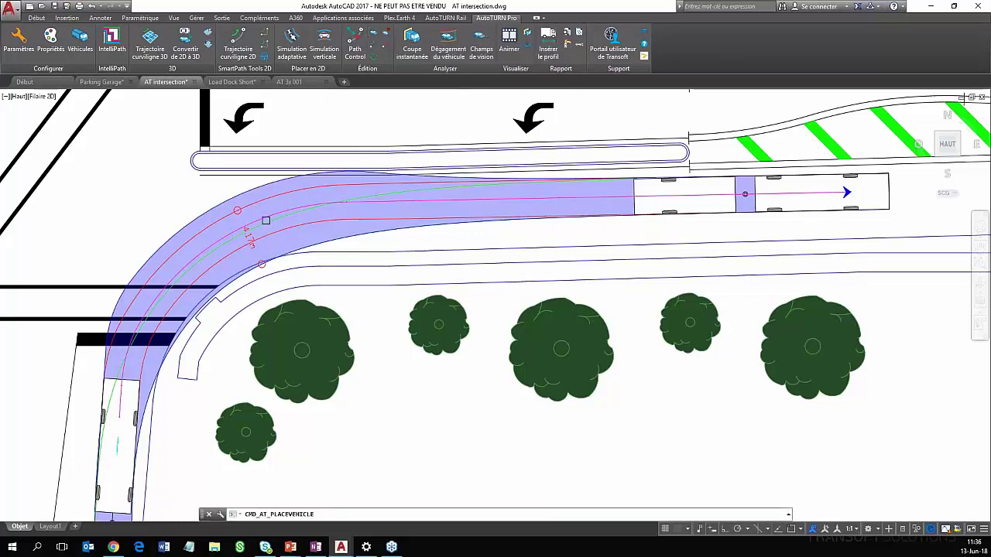
pyautogui.click(249, 236)
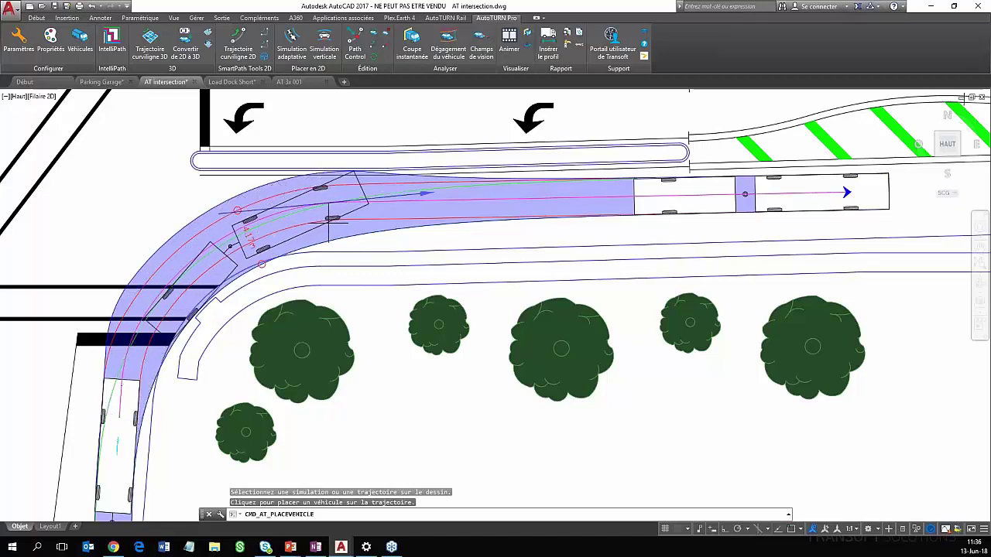
pyautogui.scroll(2, 338, 219)
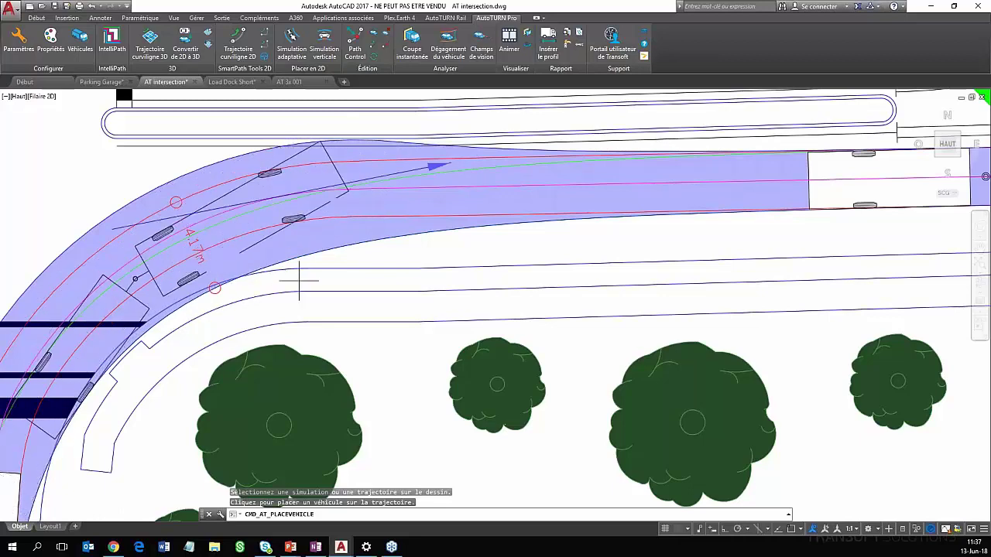
pyautogui.click(384, 269)
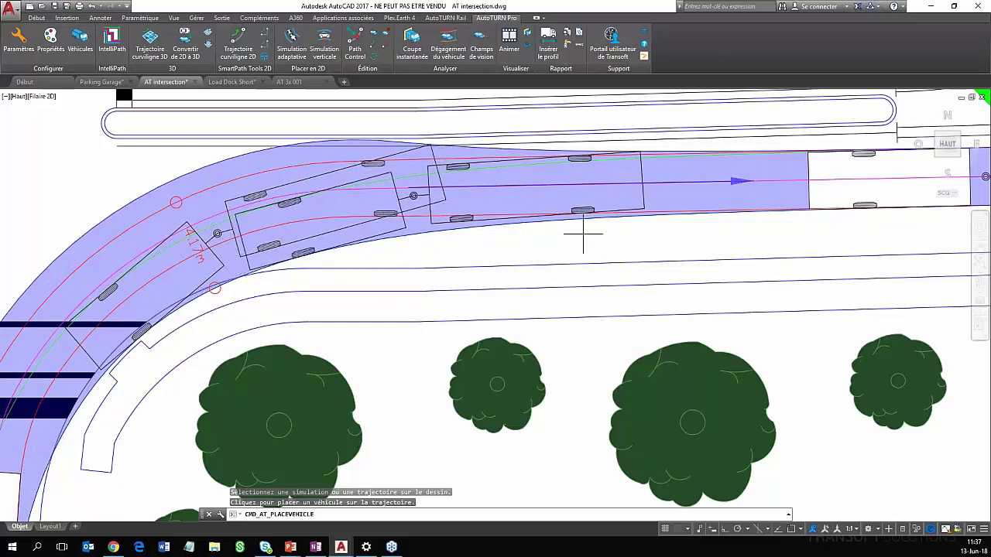
pyautogui.scroll(-2, 583, 233)
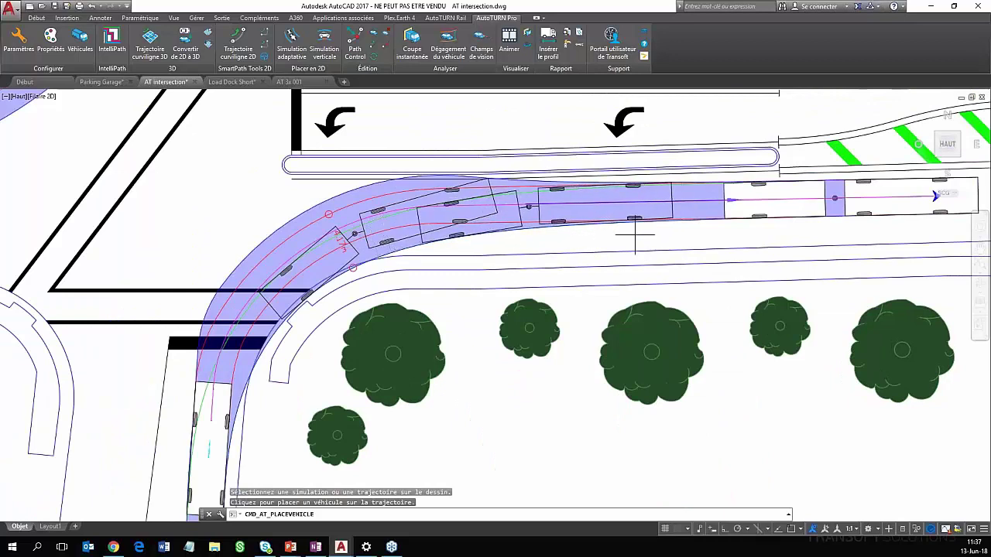
pyautogui.press('Return')
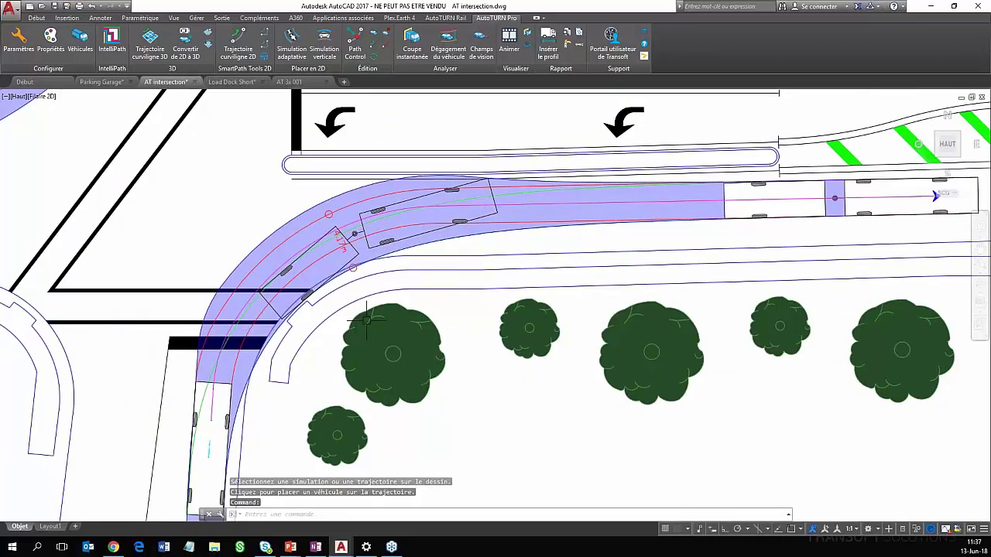
pyautogui.moveTo(352, 325); pyautogui.dragTo(446, 283, button='middle')
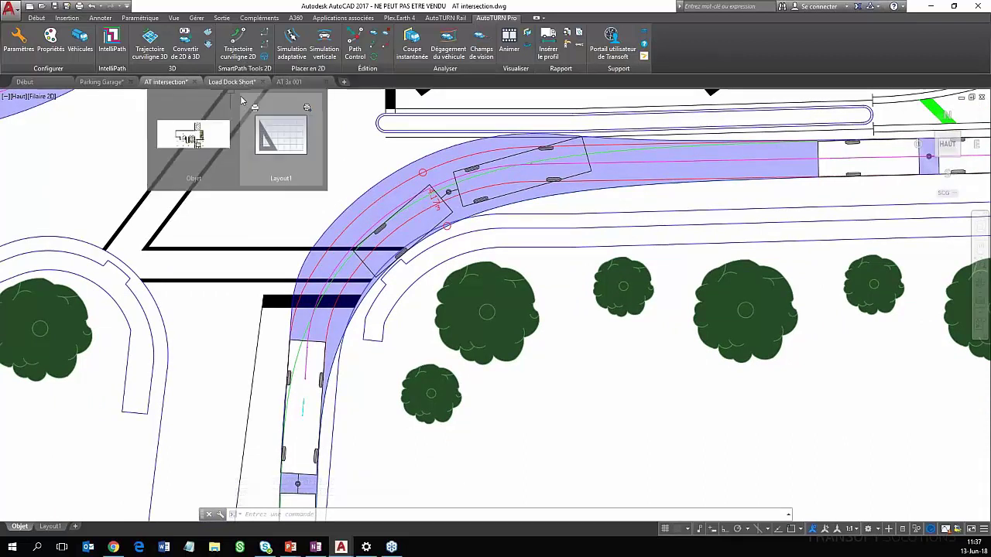
# Switch to the Load Dock Short drawing and look over the loading bays
pyautogui.click(238, 85)
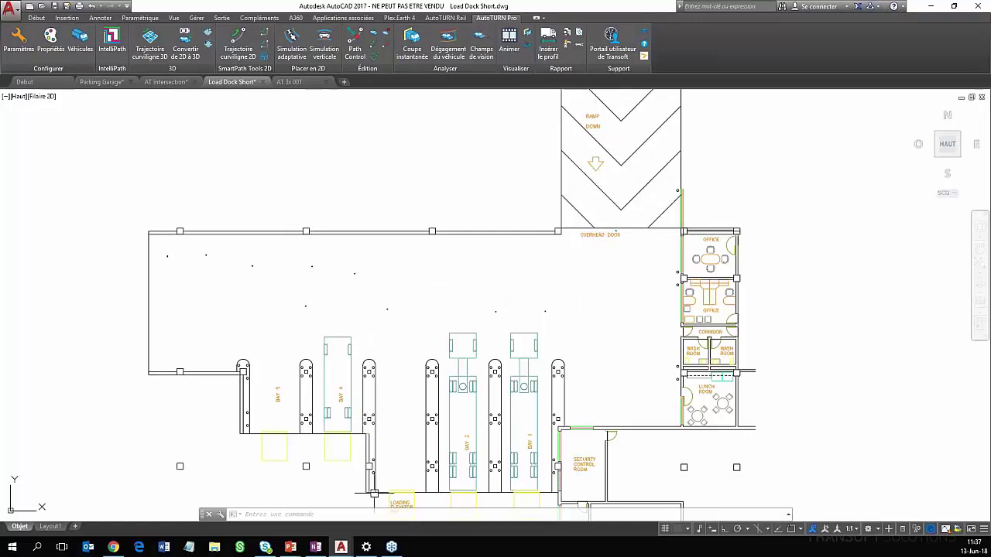
pyautogui.moveTo(404, 460); pyautogui.dragTo(424, 378, button='middle')
pyautogui.scroll(4, 420, 418)
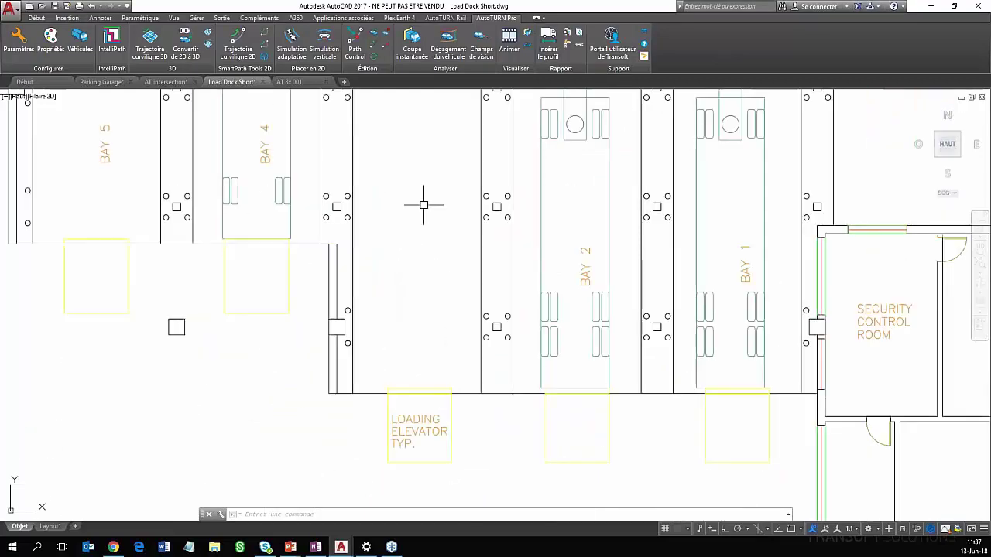
pyautogui.scroll(-4, 422, 344)
pyautogui.scroll(3, 397, 324)
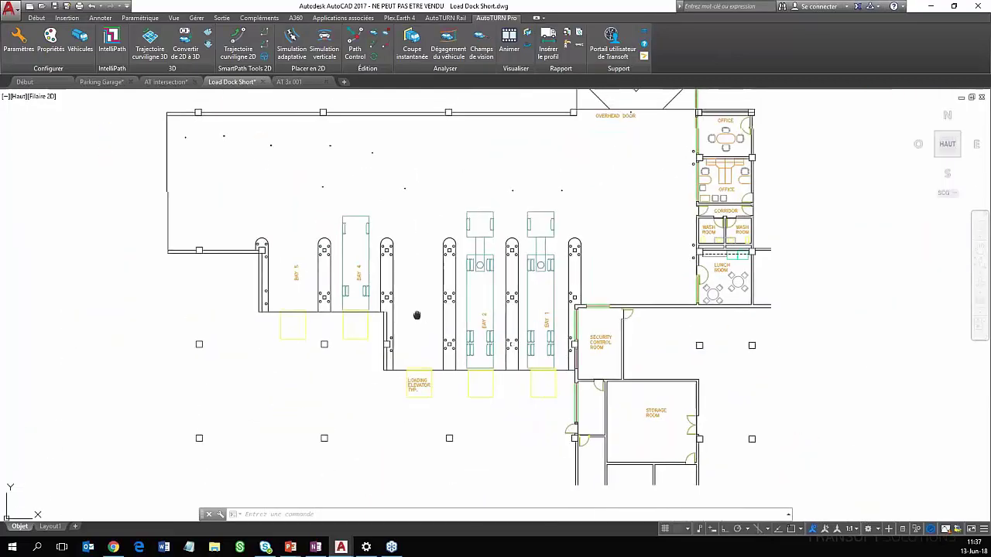
pyautogui.scroll(-2, 391, 314)
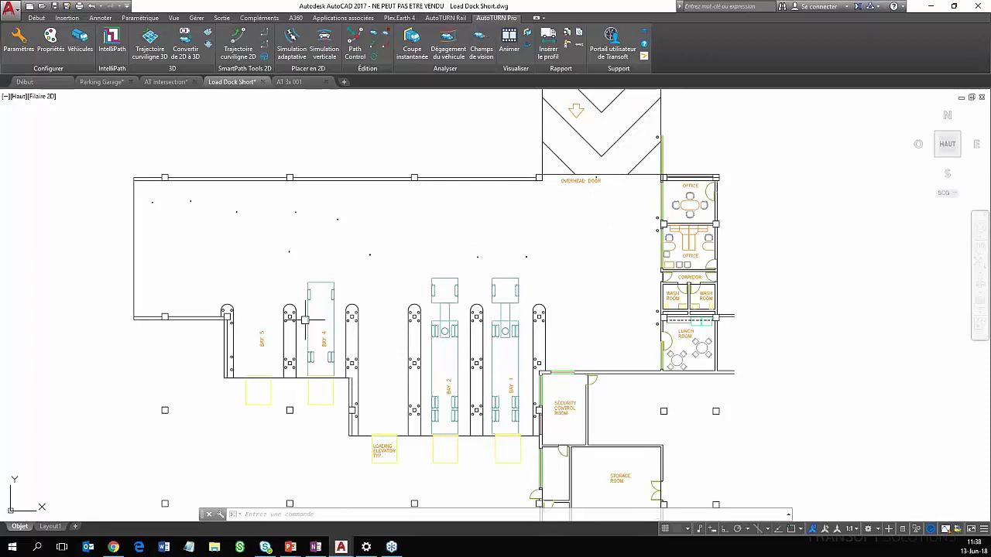
# Set the current vehicle to the ARTIC-F semi-trailer from the FRANCE (FR) library
pyautogui.click(81, 42)
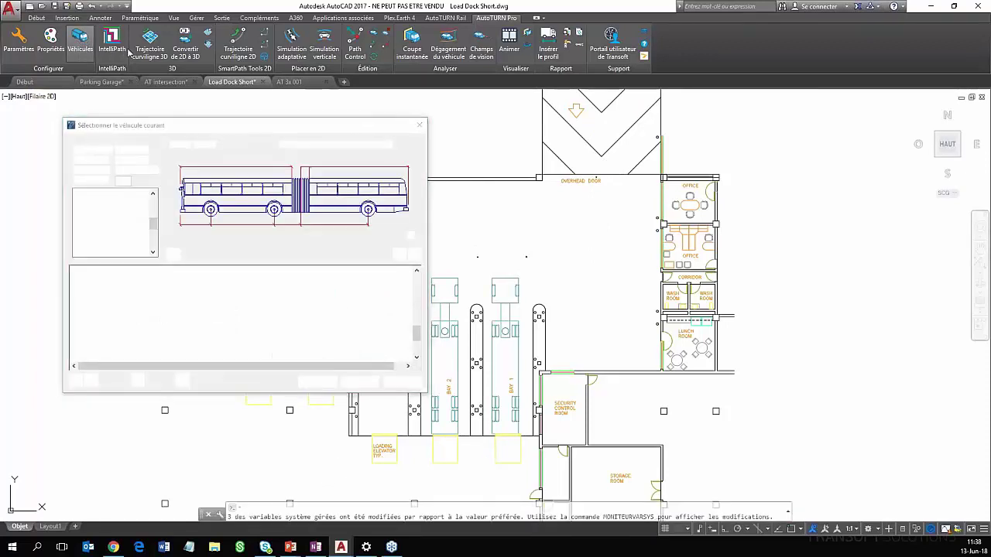
pyautogui.scroll(2, 222, 317)
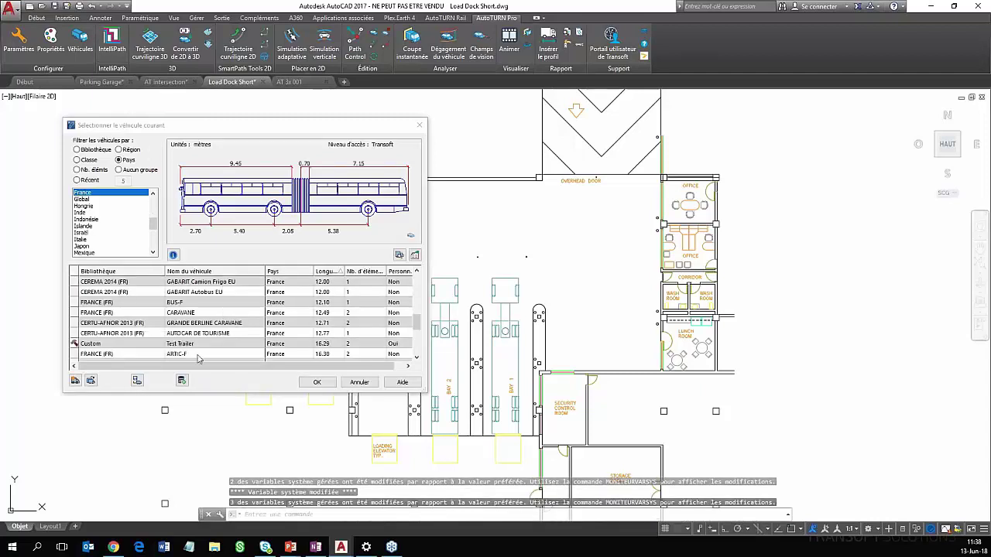
pyautogui.click(200, 354)
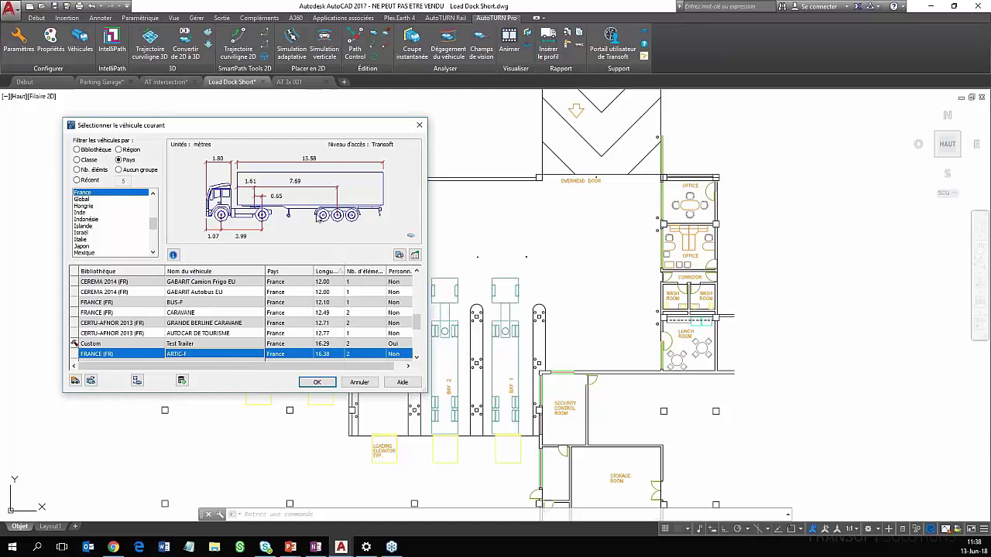
pyautogui.scroll(-1, 180, 341)
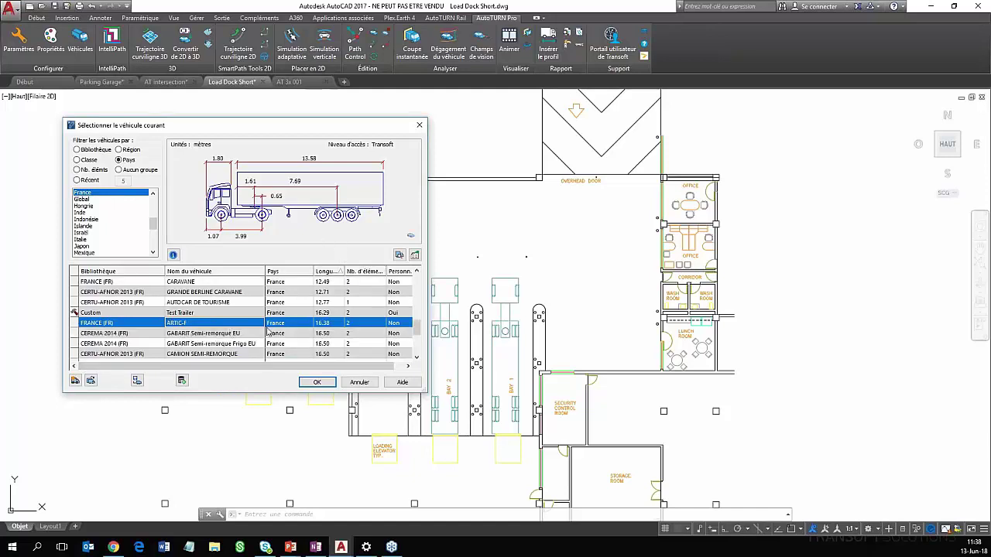
pyautogui.click(317, 383)
# Start a SmartPath 2D simulation with the truck aligned to the ramp's left edge, facing down, at the ramp's upper end
pyautogui.scroll(-2, 575, 221)
pyautogui.scroll(-2, 575, 221)
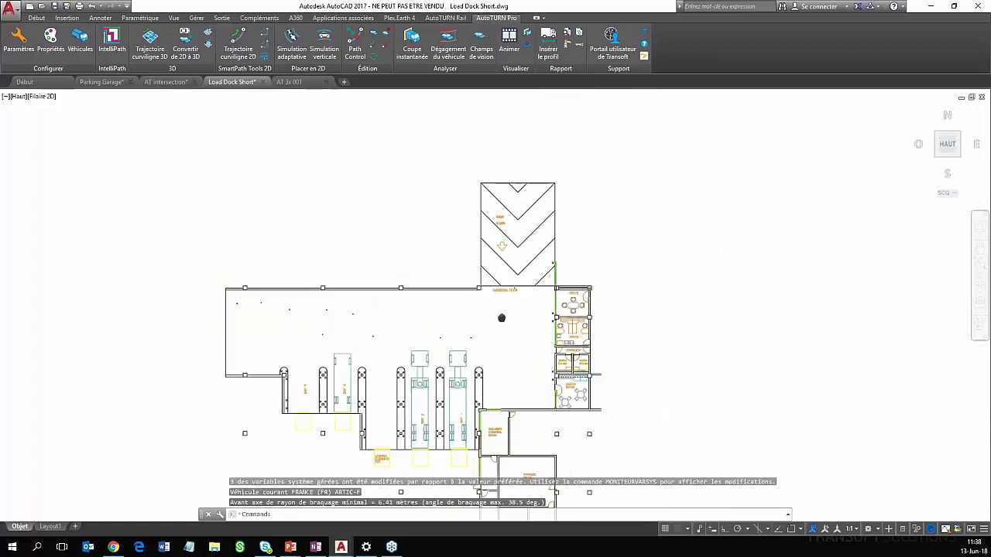
pyautogui.scroll(5, 493, 254)
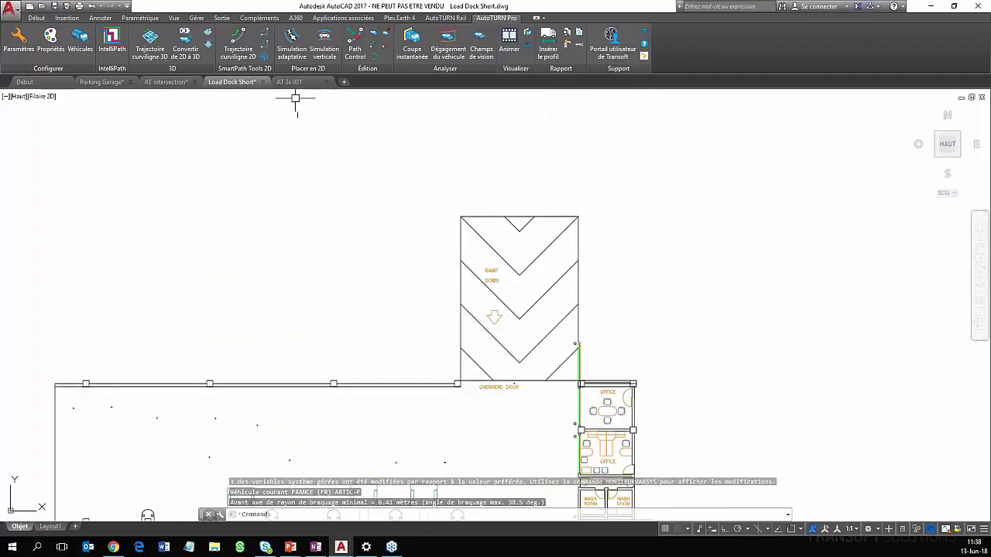
pyautogui.click(240, 55)
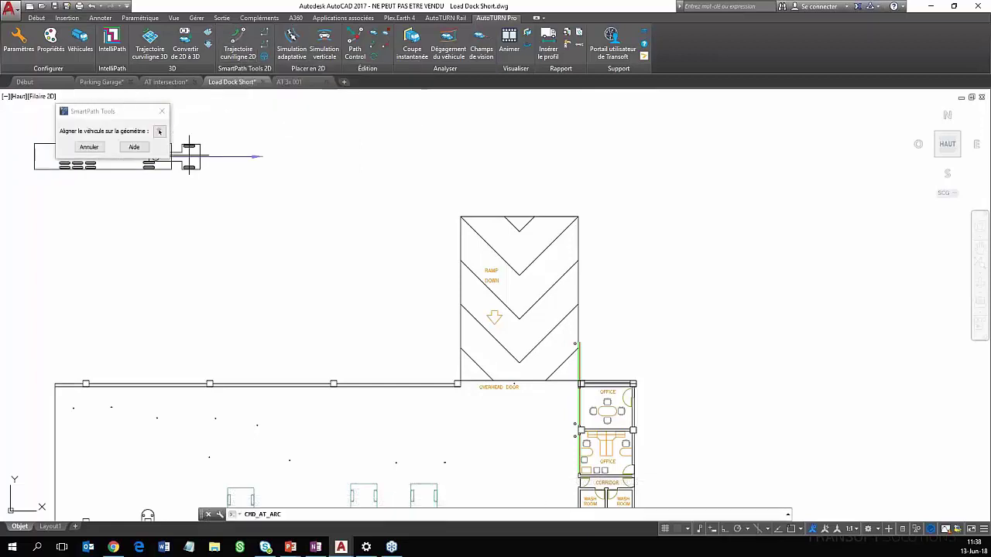
pyautogui.click(159, 132)
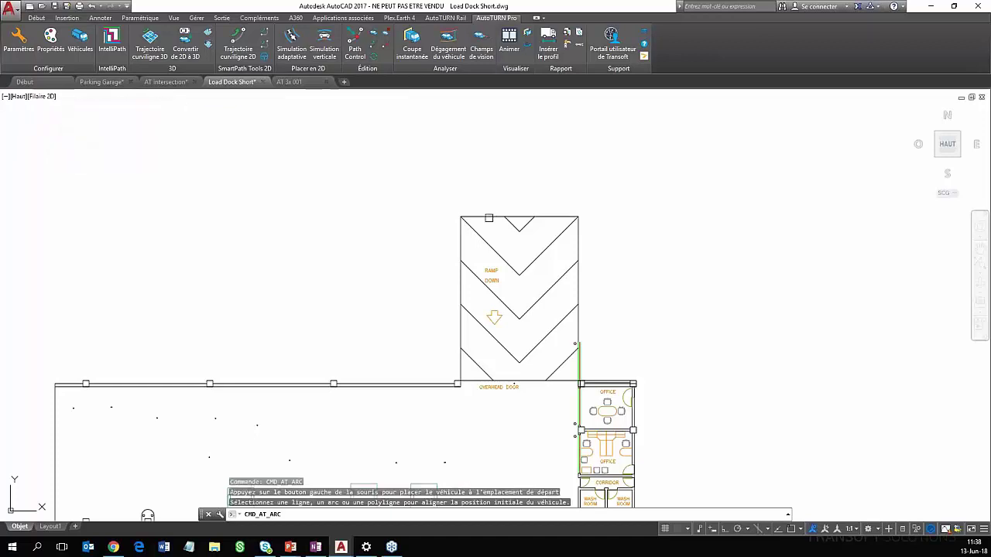
pyautogui.click(461, 239)
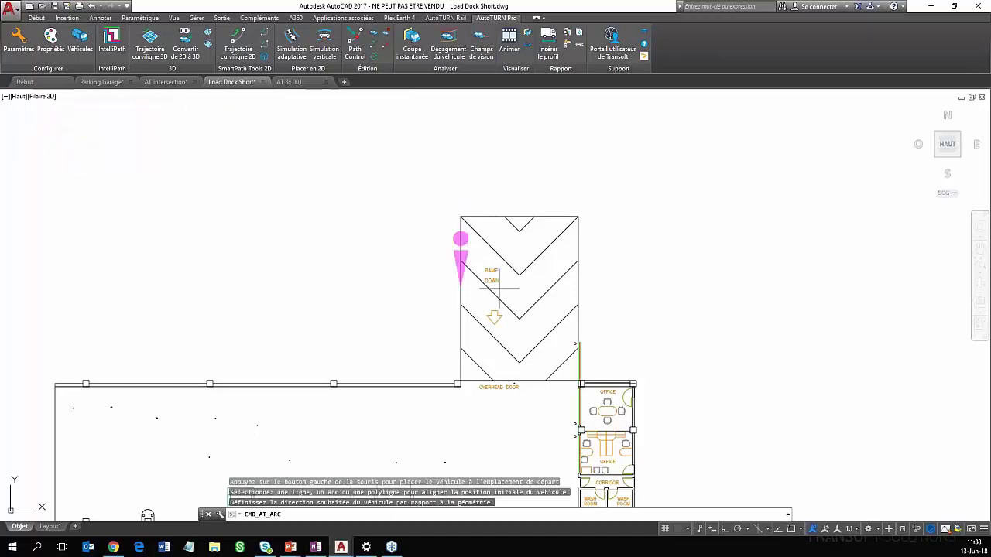
pyautogui.click(482, 313)
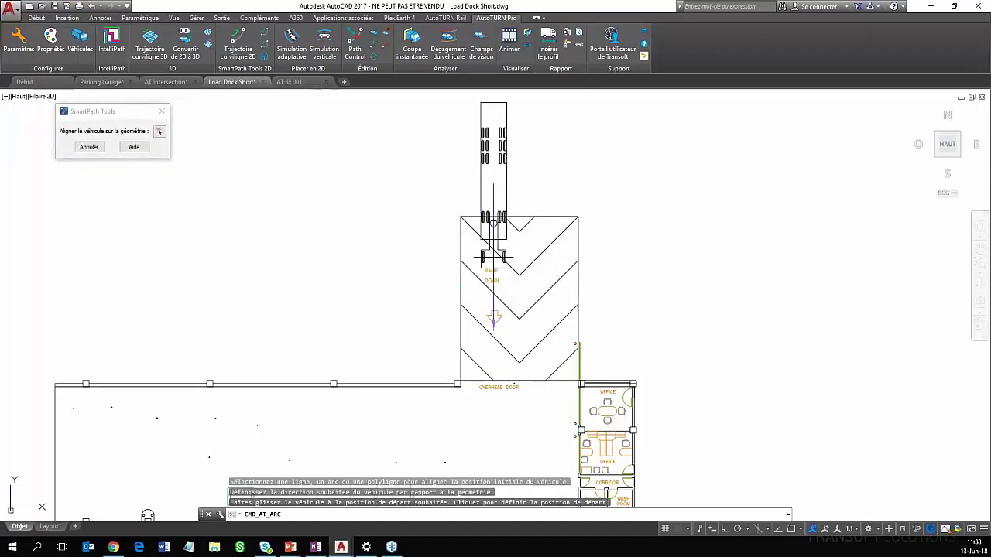
pyautogui.click(486, 249)
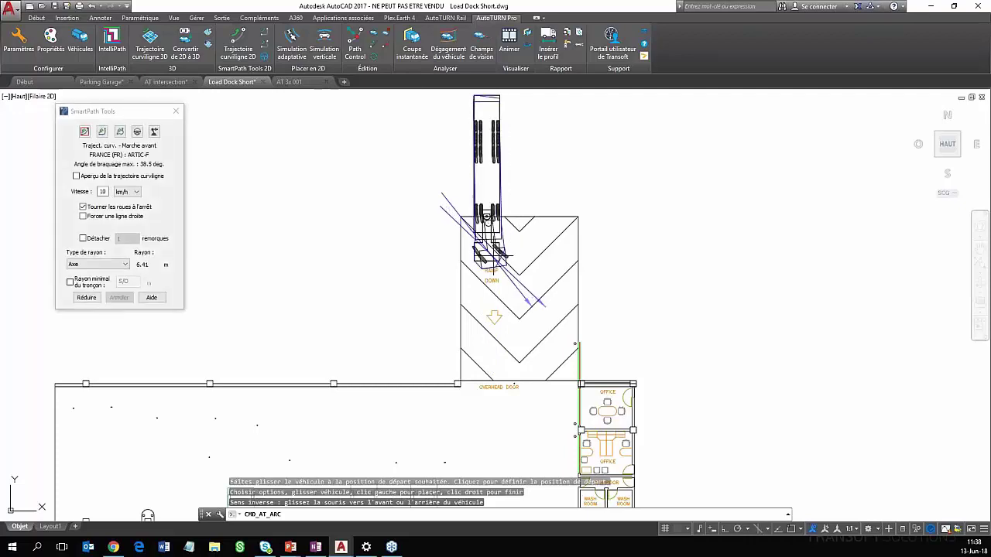
# Set the simulation speed to 2 km/h and switch to a forward angular path with a 95-degree sweep
pyautogui.scroll(-2, 509, 371)
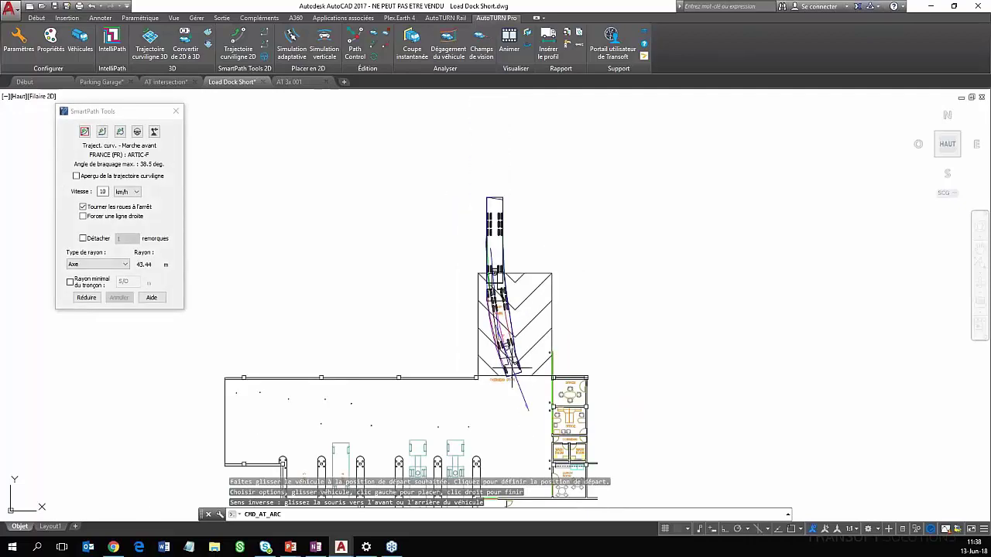
pyautogui.moveTo(503, 379); pyautogui.dragTo(495, 305, button='middle')
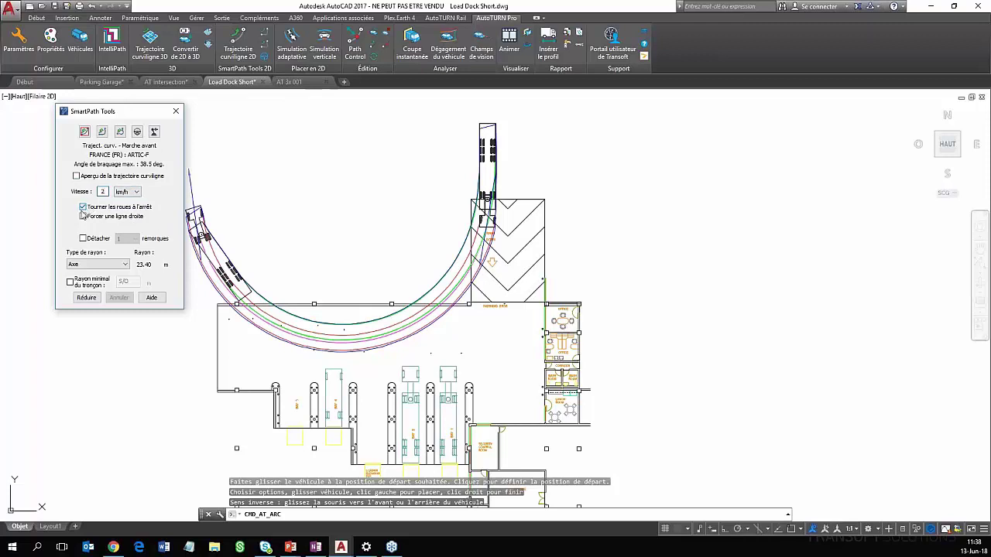
pyautogui.click(102, 132)
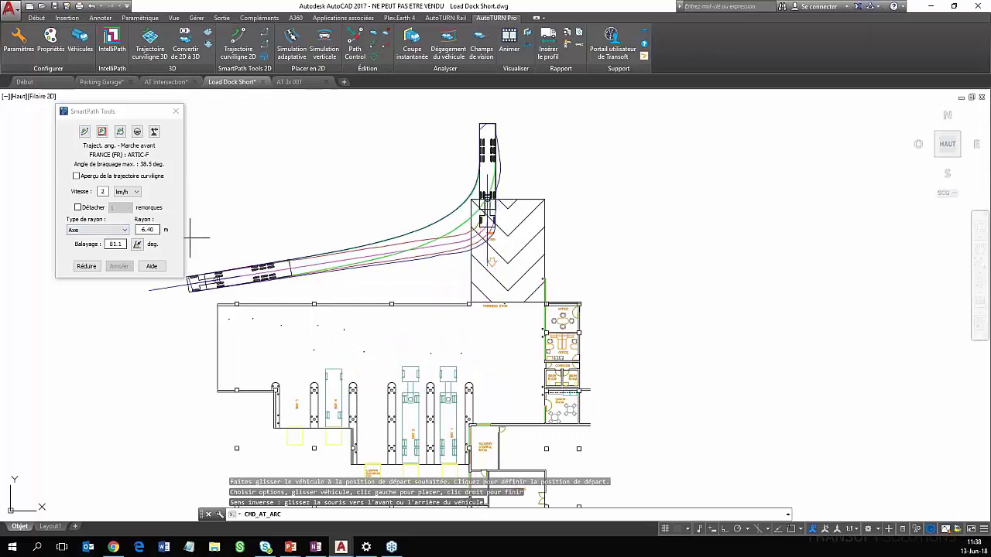
pyautogui.click(110, 244)
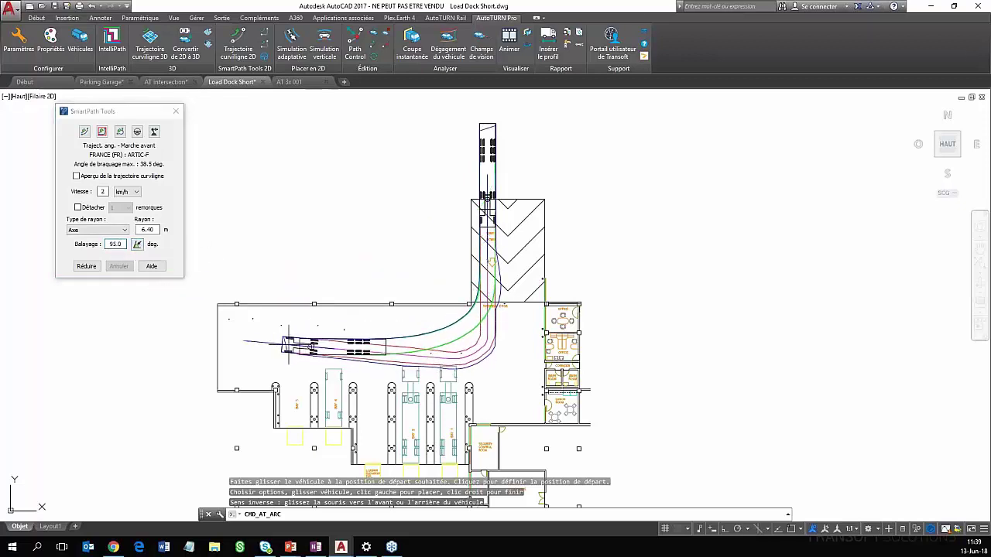
# Place the truck near the far left wall of the dock hall to create the turning path and end the simulation
pyautogui.scroll(1, 293, 342)
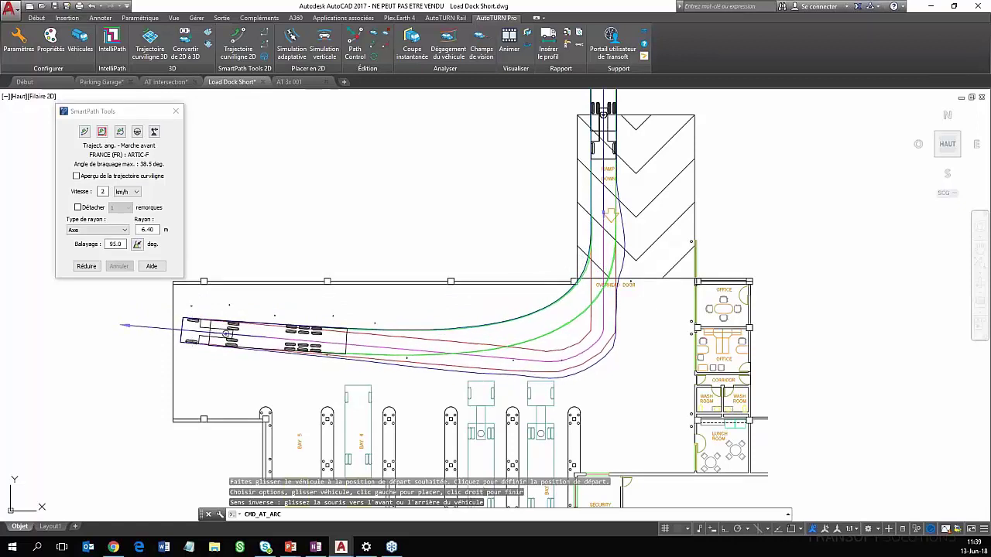
pyautogui.click(227, 334)
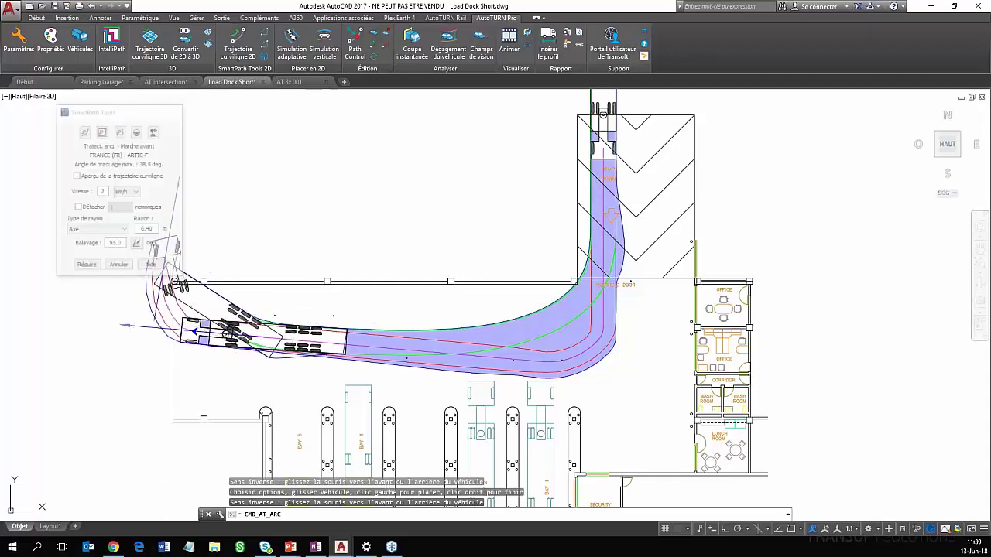
pyautogui.rightClick(296, 316)
# Turn off the front and rear tyre envelopes for 2D simulations and update the truck's existing path with this setting
pyautogui.click(51, 40)
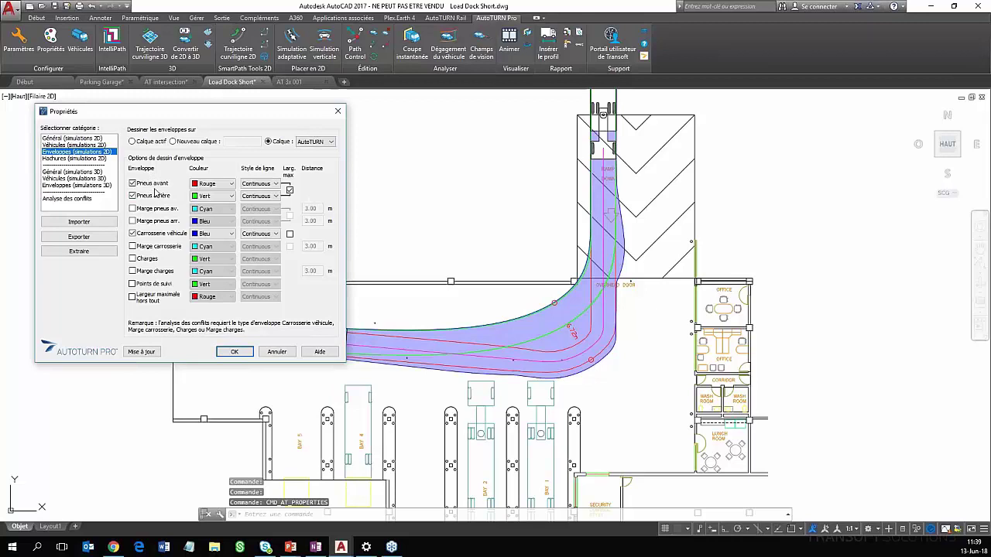
pyautogui.click(155, 183)
pyautogui.click(152, 196)
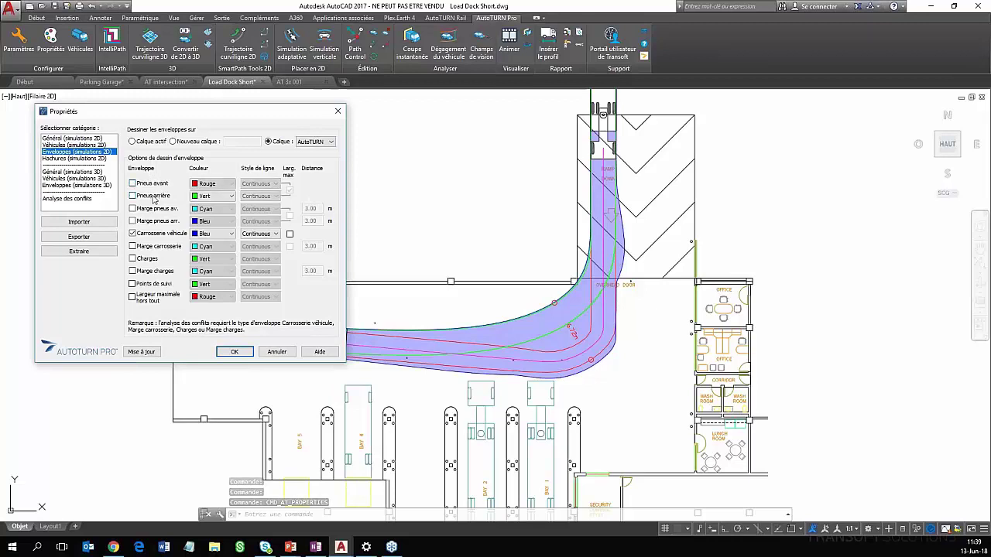
pyautogui.click(129, 352)
pyautogui.click(234, 351)
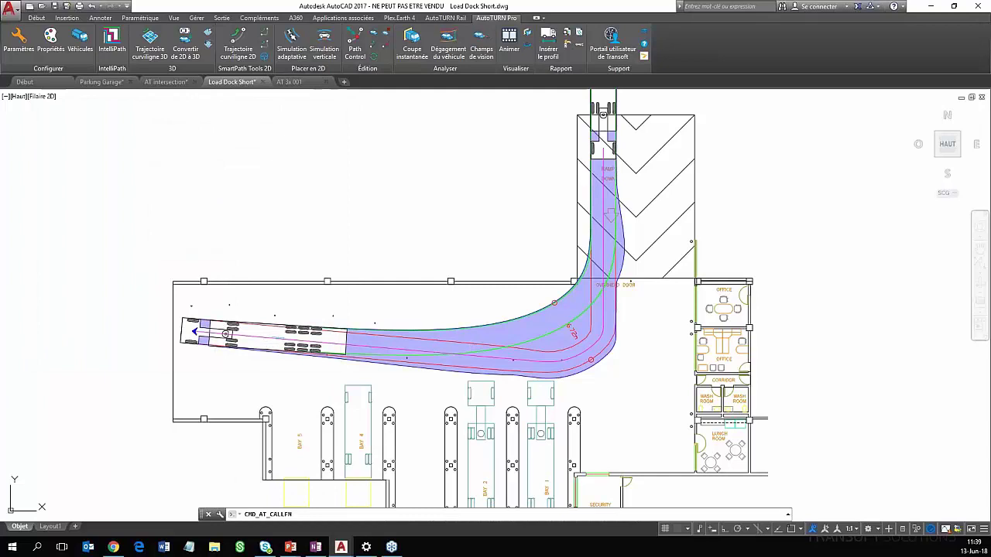
pyautogui.click(51, 42)
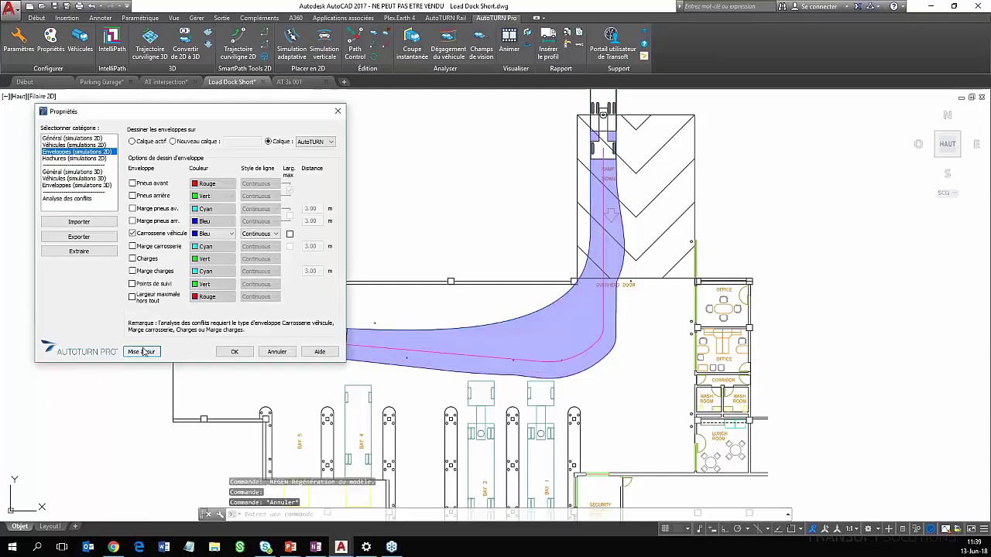
# Reopen the truck's existing path for continuation and undo its turning section from the ramp into the dock hall
pyautogui.click(235, 352)
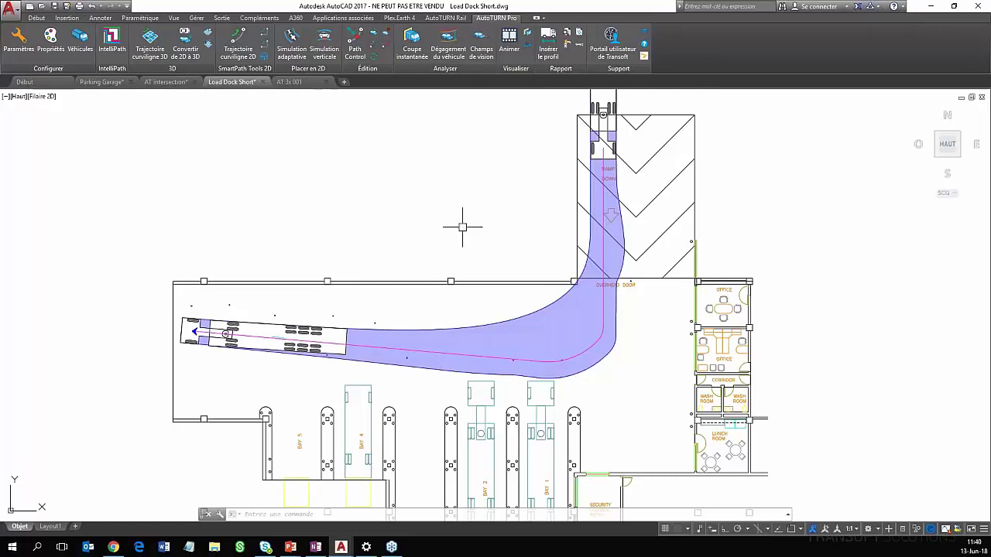
pyautogui.click(375, 46)
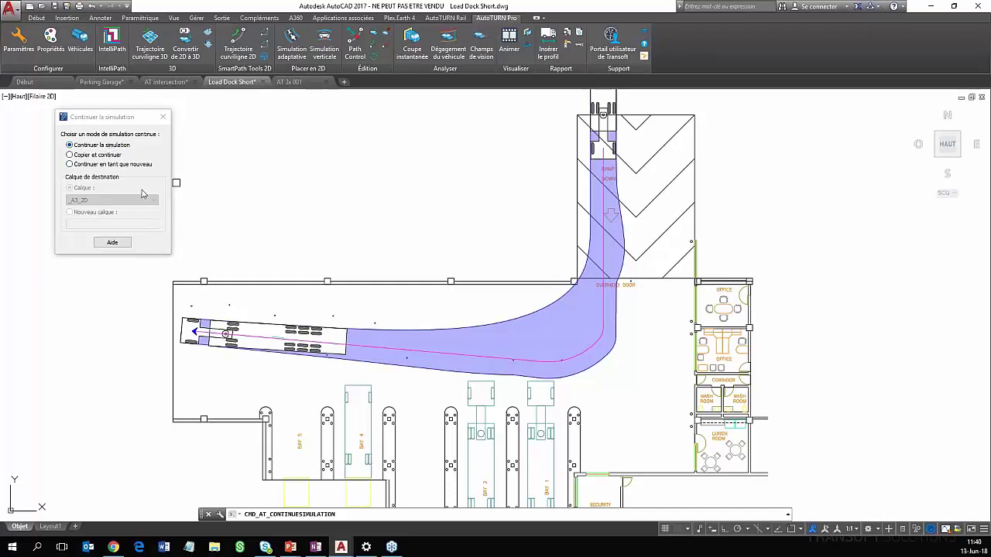
pyautogui.click(226, 334)
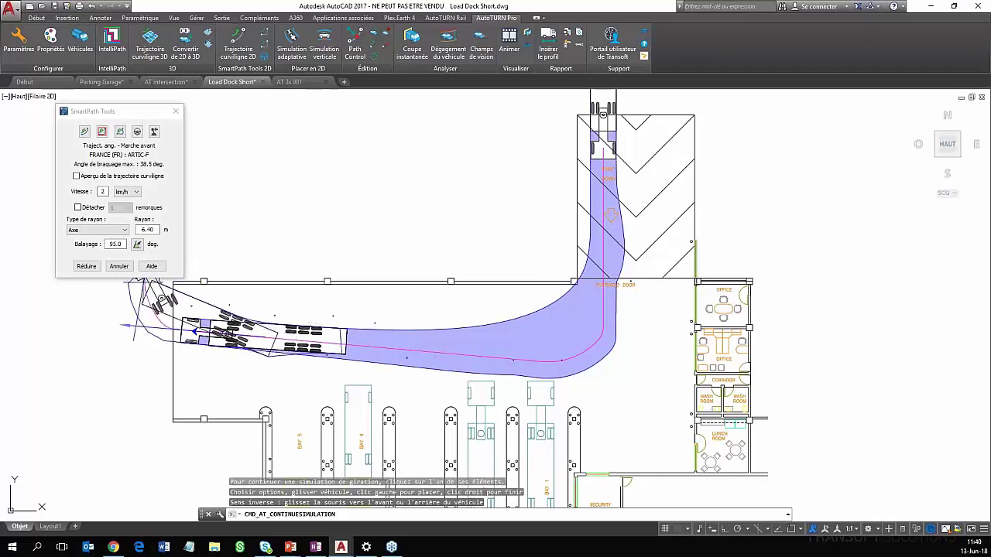
pyautogui.click(118, 266)
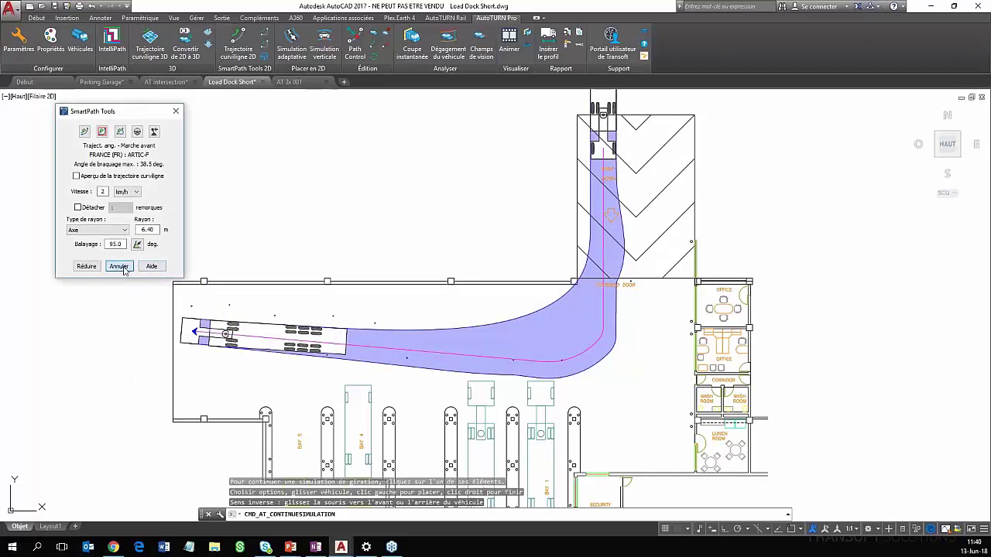
# Switch to an oversteer angular path with a 3 m entry offset and place the truck near the dock hall's far left wall
pyautogui.click(120, 131)
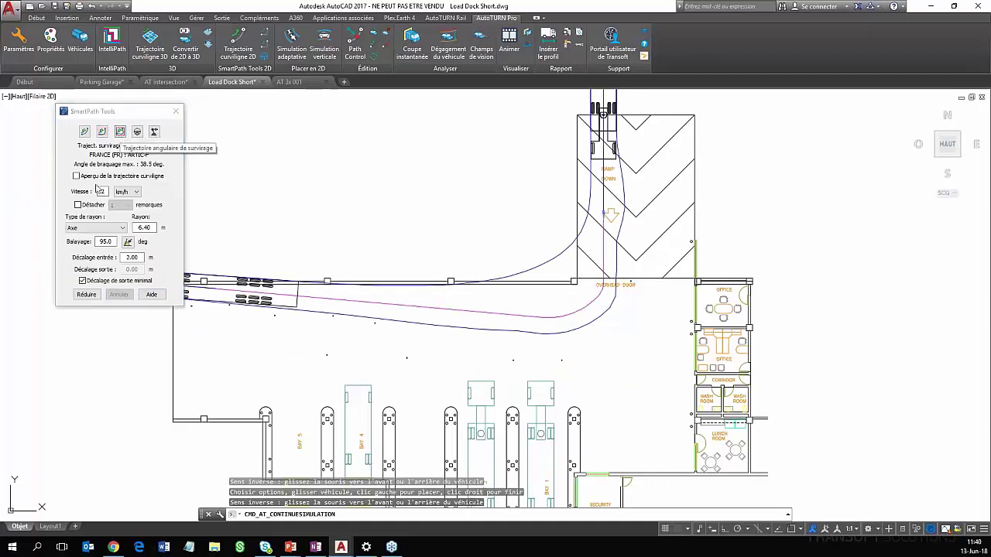
pyautogui.moveTo(140, 256); pyautogui.dragTo(121, 263)
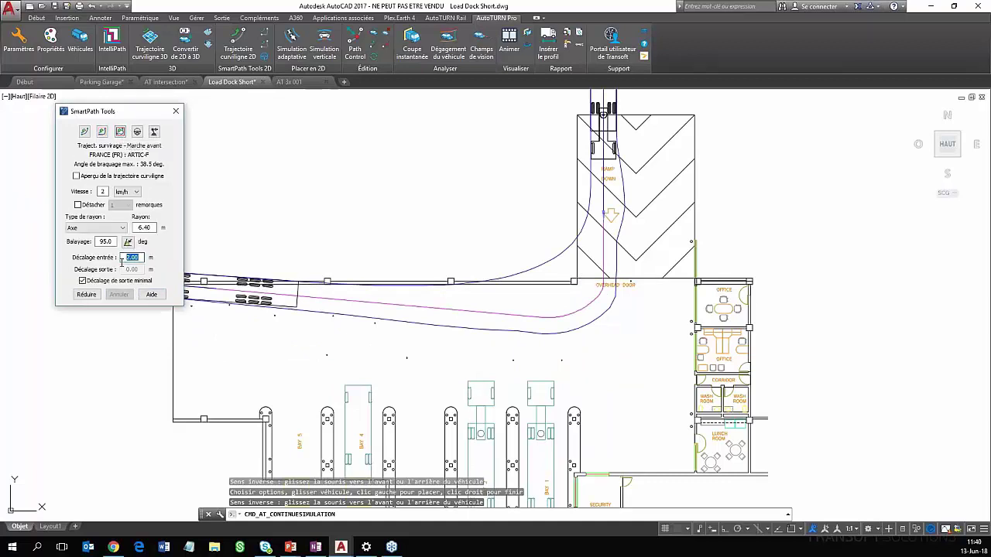
pyautogui.write('3')
pyautogui.press('Return')
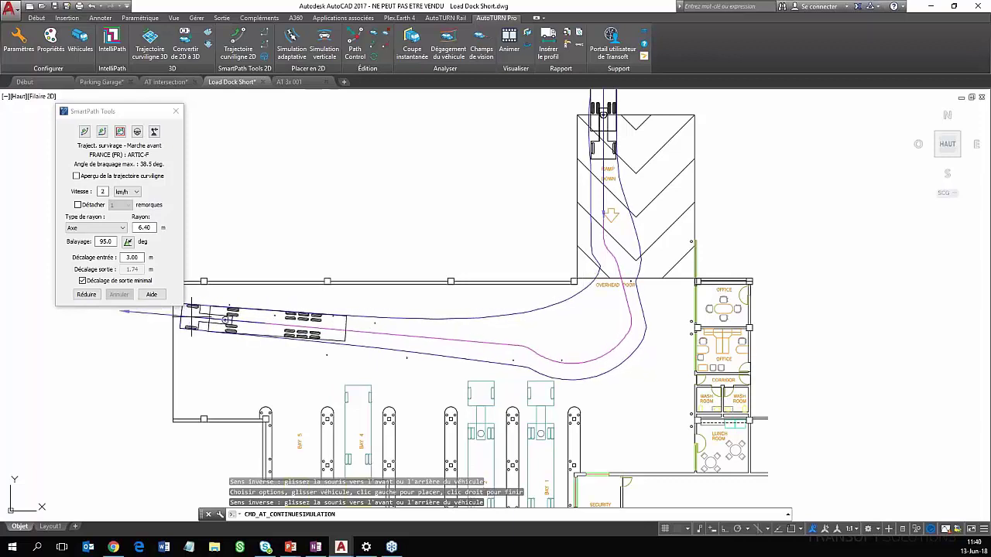
pyautogui.click(226, 319)
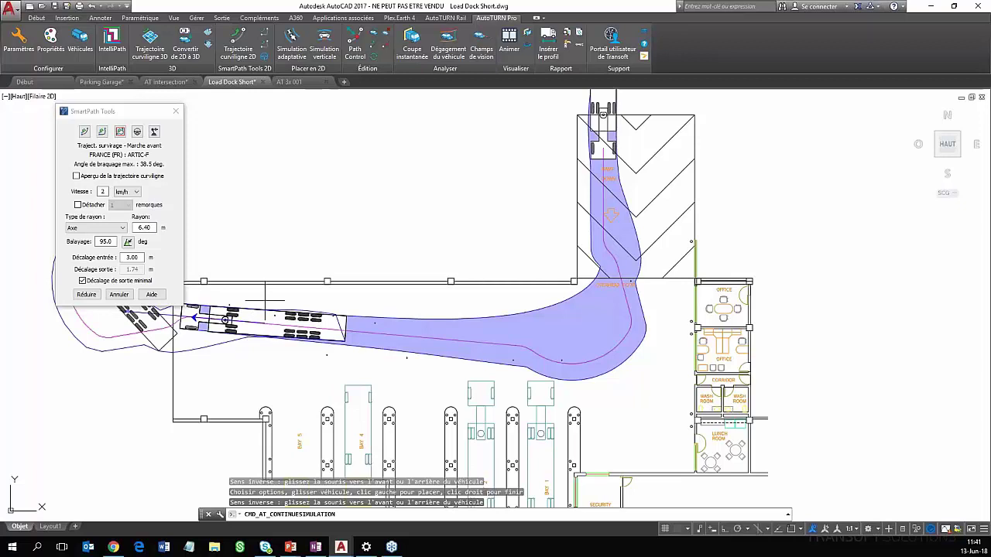
# Switch the simulation to reverse travel and choose the angular path type
pyautogui.click(155, 132)
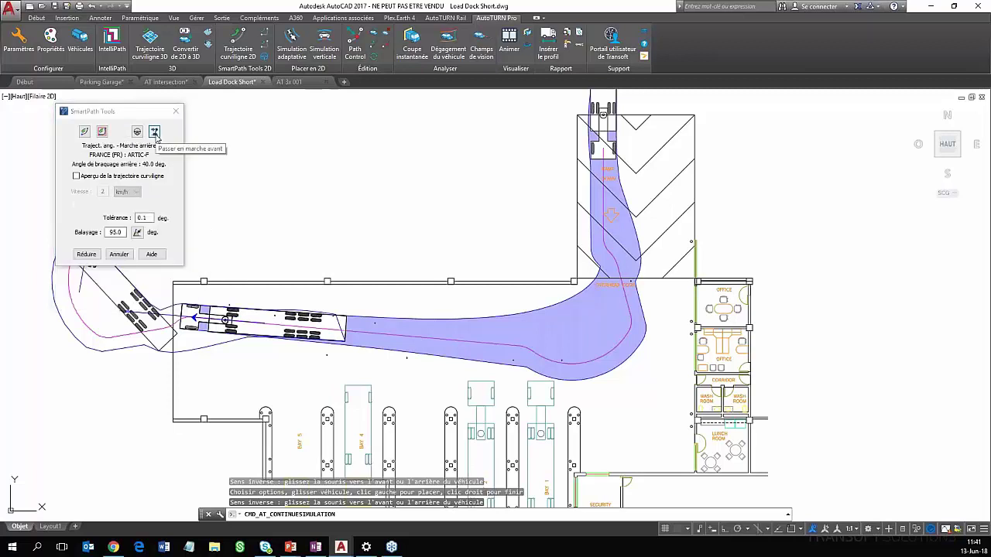
pyautogui.click(155, 135)
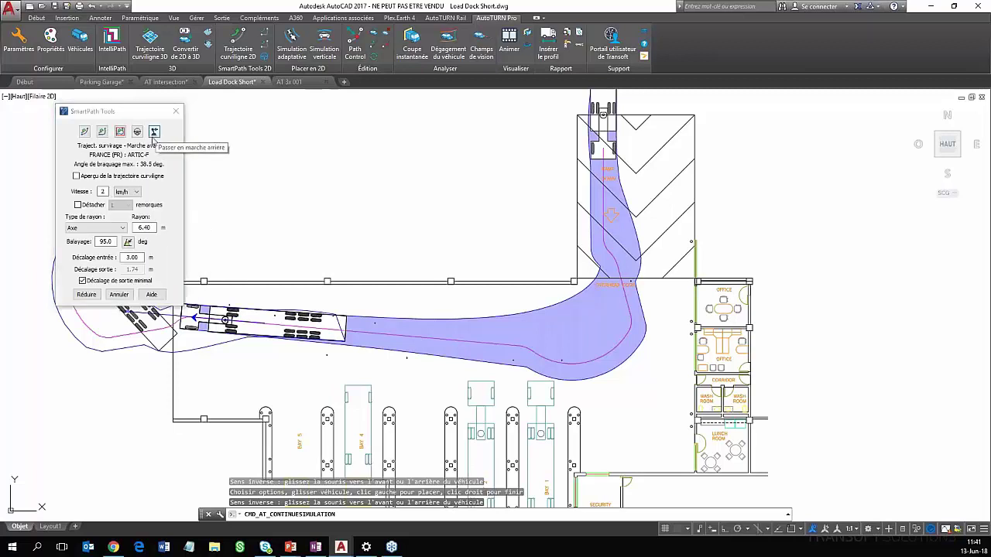
pyautogui.click(84, 131)
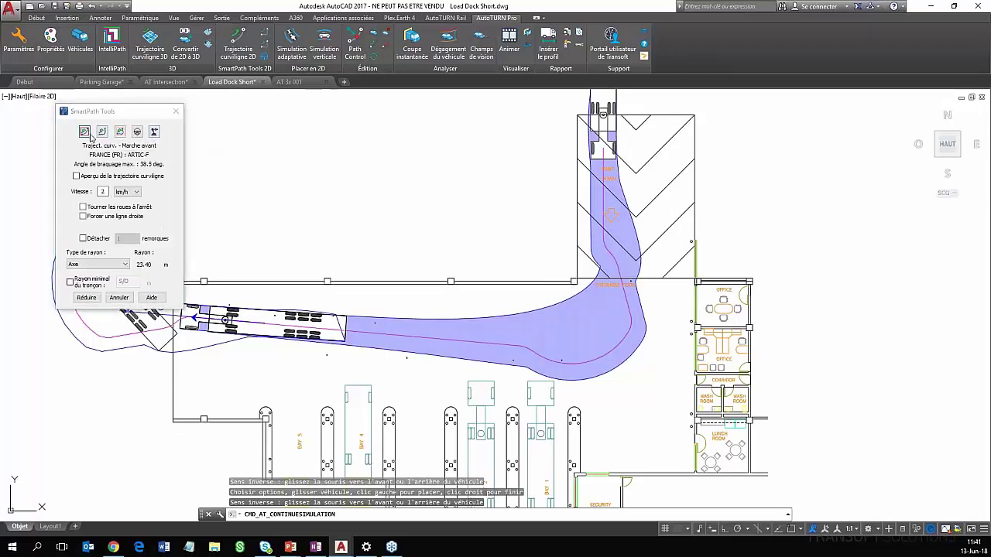
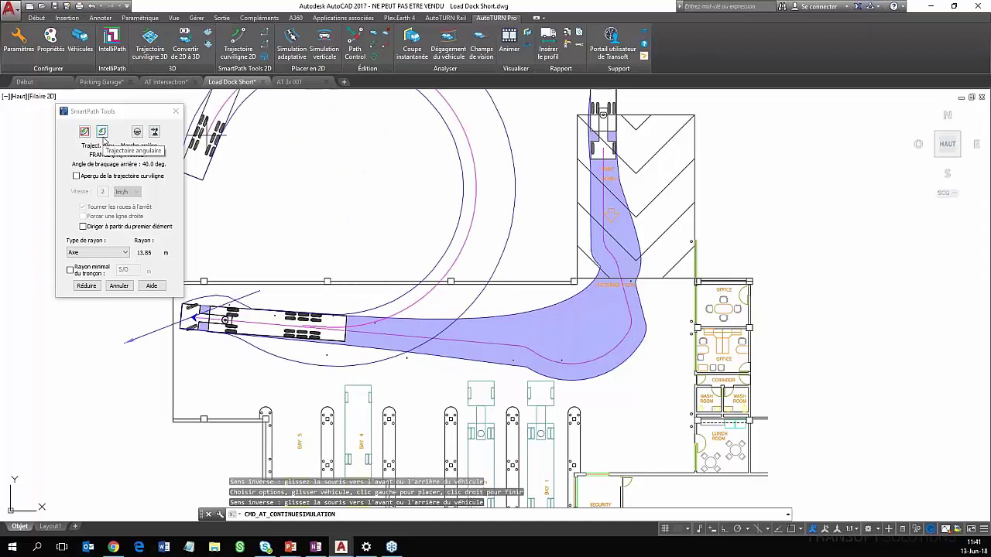
pyautogui.click(102, 132)
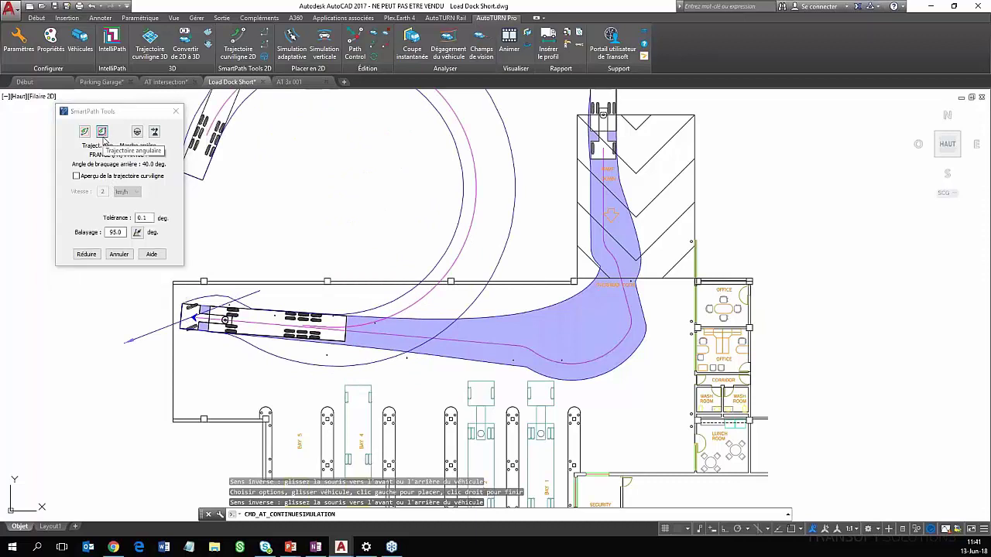
# Match the reverse sweep angle to a loading bay line, back the truck into the empty bay between Bay 2 and Bay 4, and end the simulation
pyautogui.click(138, 233)
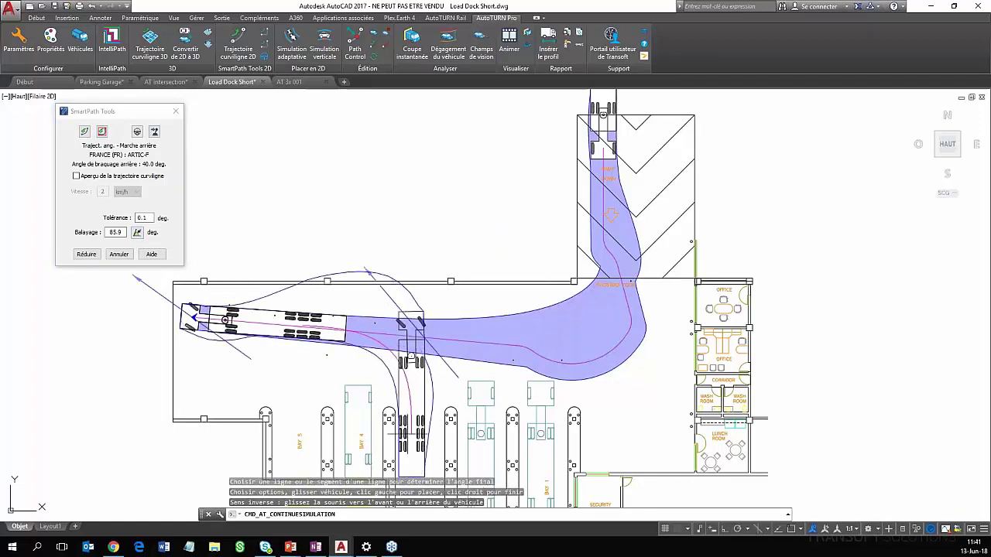
pyautogui.moveTo(425, 418)
pyautogui.mouseDown(button='middle')
pyautogui.moveTo(425, 356)
pyautogui.moveTo(408, 320)
pyautogui.mouseUp(button='middle')
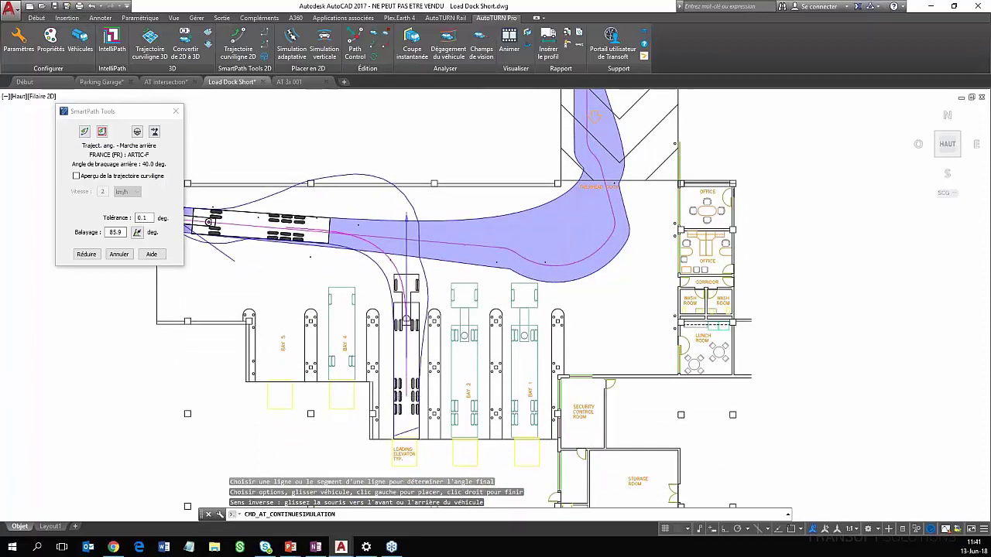
pyautogui.scroll(2, 407, 397)
pyautogui.scroll(-2, 403, 395)
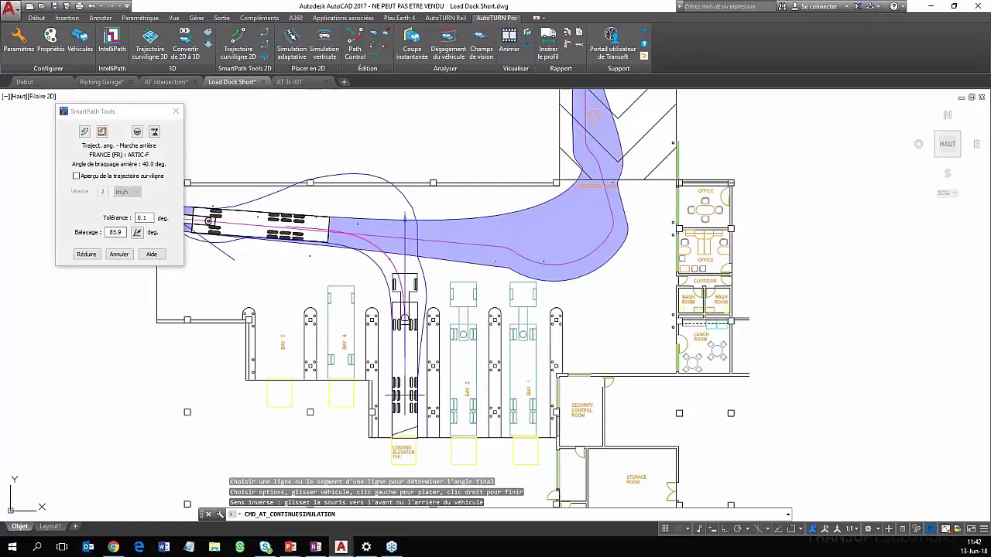
pyautogui.click(403, 395)
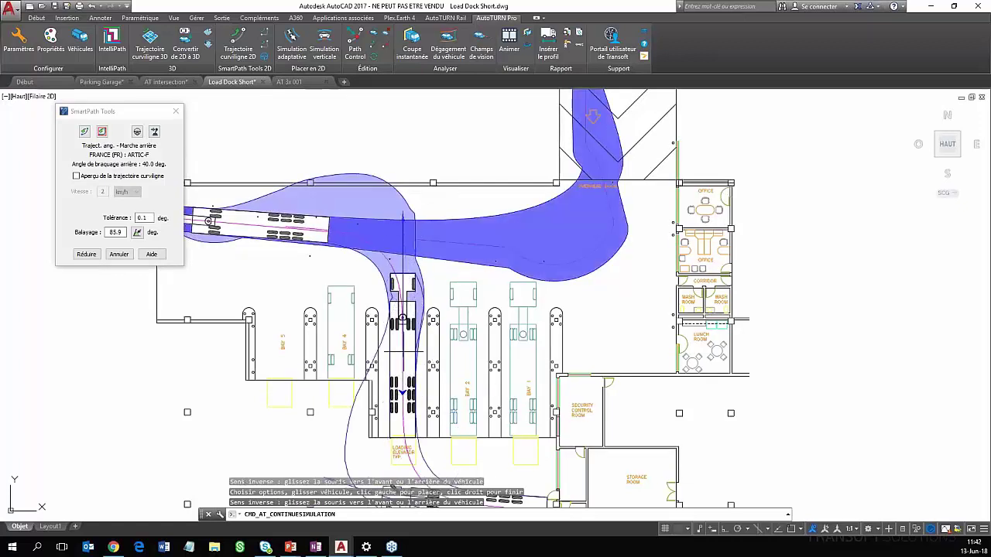
pyautogui.rightClick(403, 317)
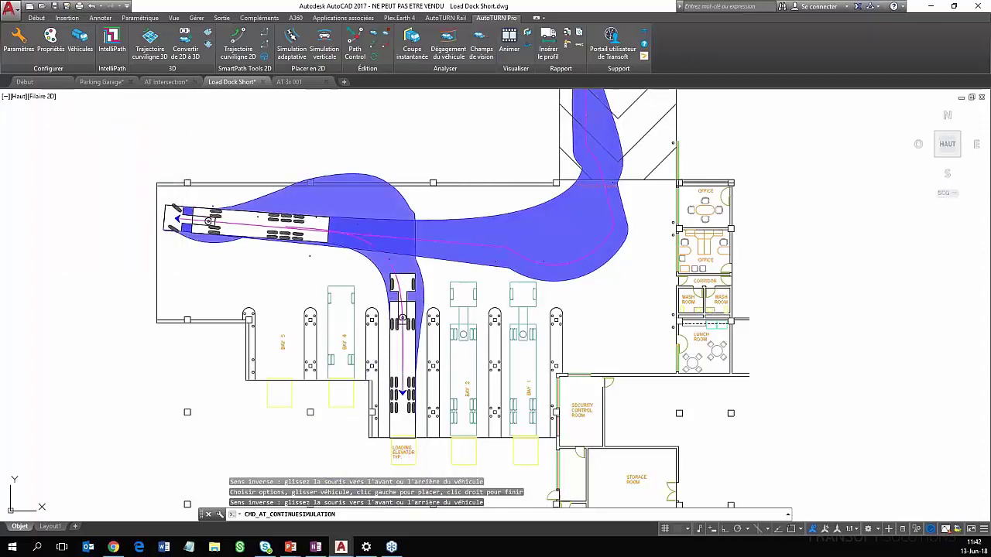
pyautogui.scroll(-2, 475, 286)
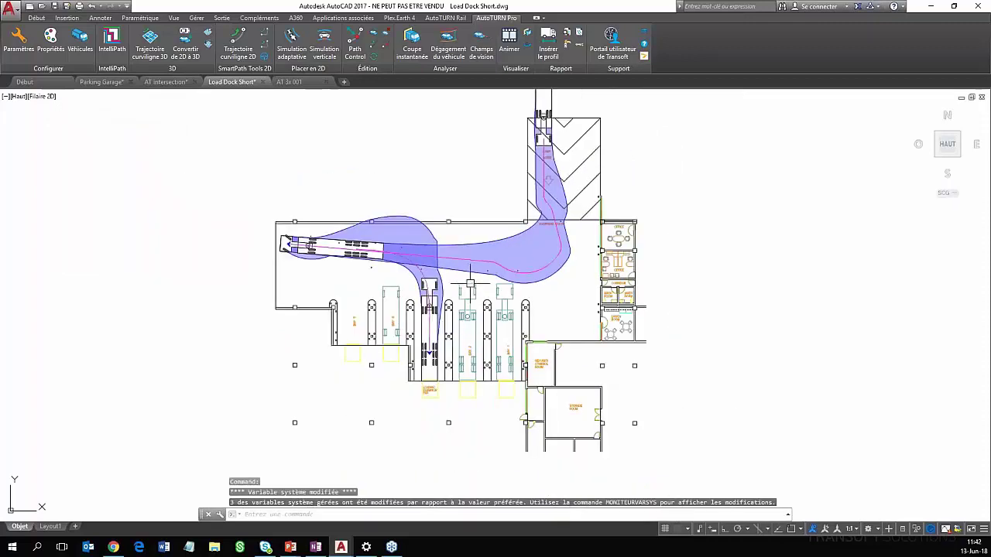
pyautogui.moveTo(462, 298); pyautogui.dragTo(423, 336, button='middle')
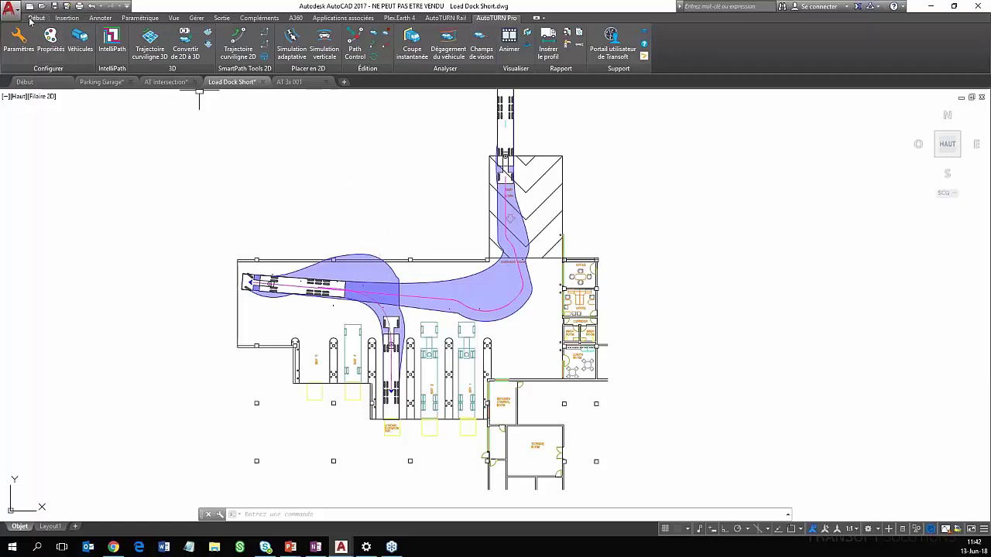
# Set the vehicle body envelope's solid hatch colour to yellow (Jaune) for 2D simulations
pyautogui.click(51, 39)
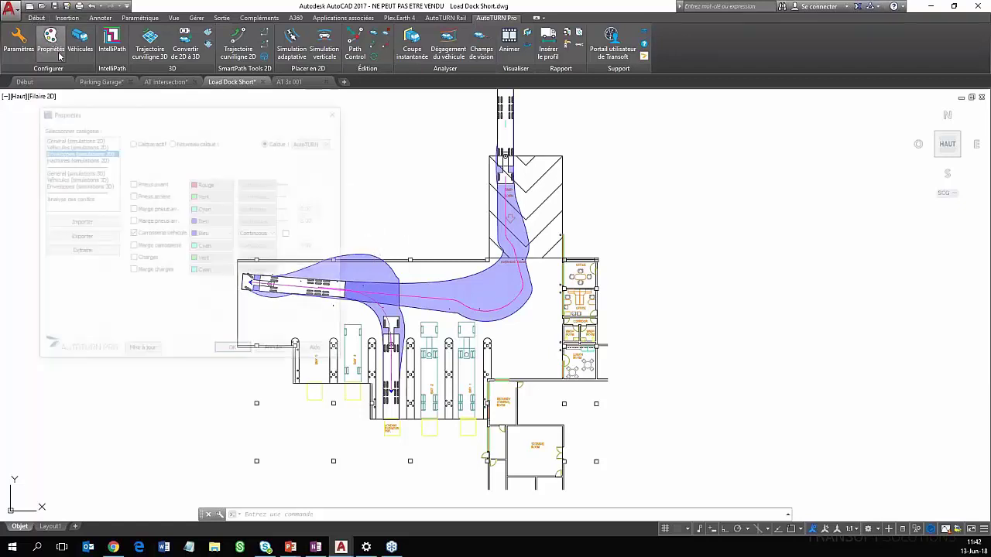
pyautogui.click(70, 158)
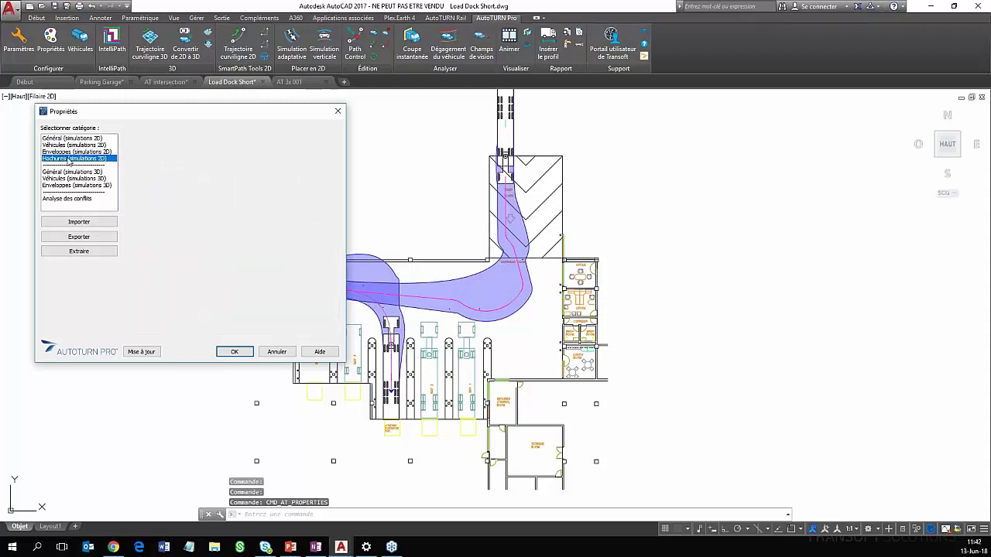
pyautogui.click(252, 198)
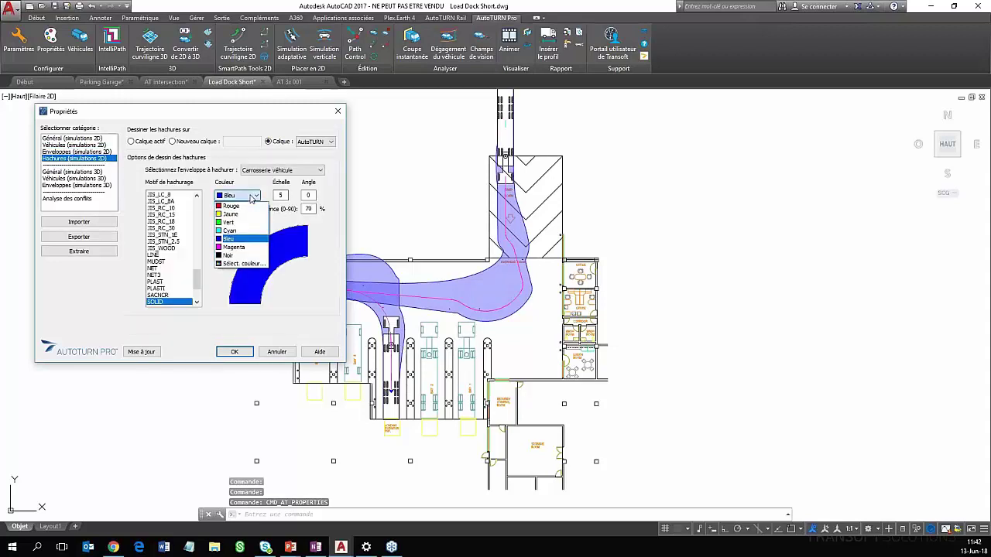
pyautogui.click(246, 222)
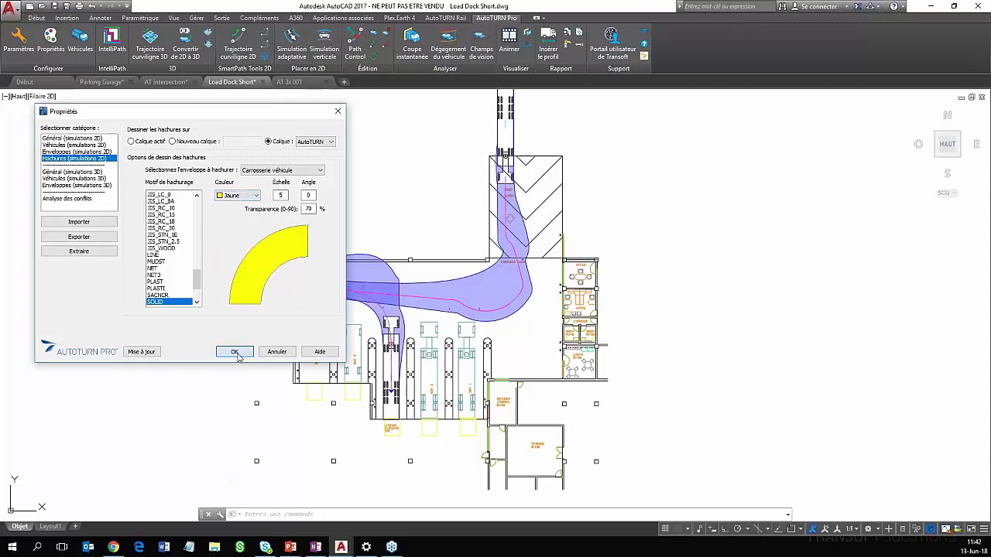
pyautogui.click(235, 352)
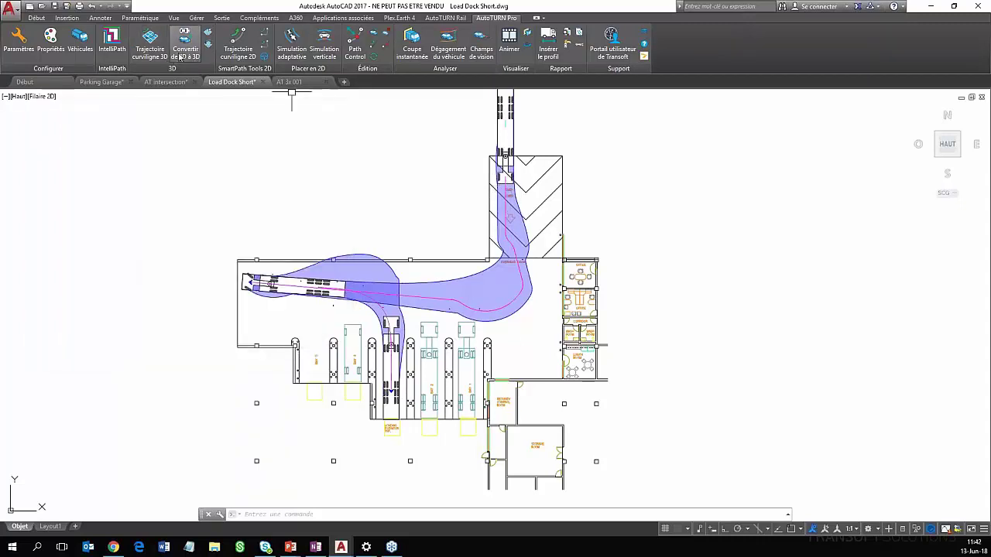
# Start a new SmartPath 2D simulation aligned to the ramp's left edge, facing down, at the existing truck's starting position
pyautogui.click(241, 55)
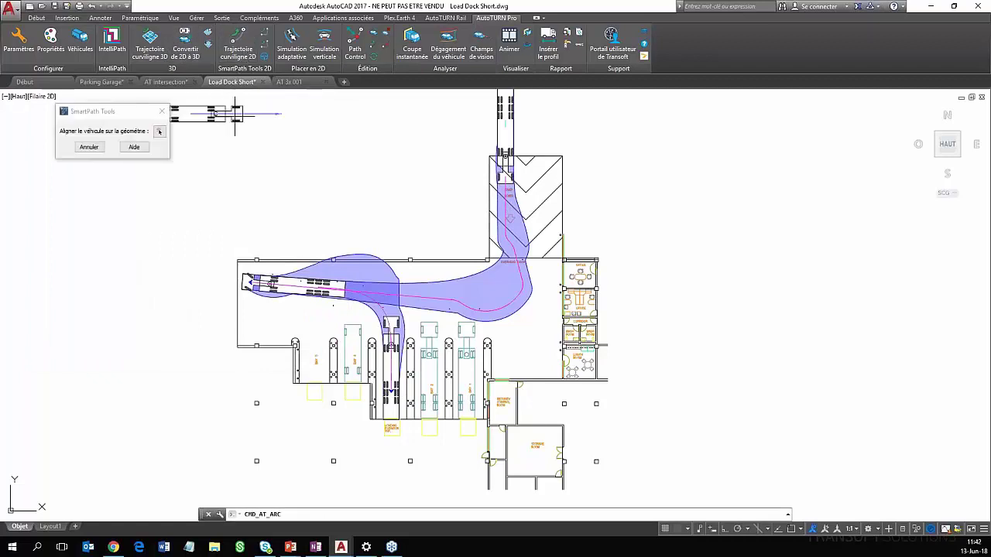
pyautogui.click(159, 132)
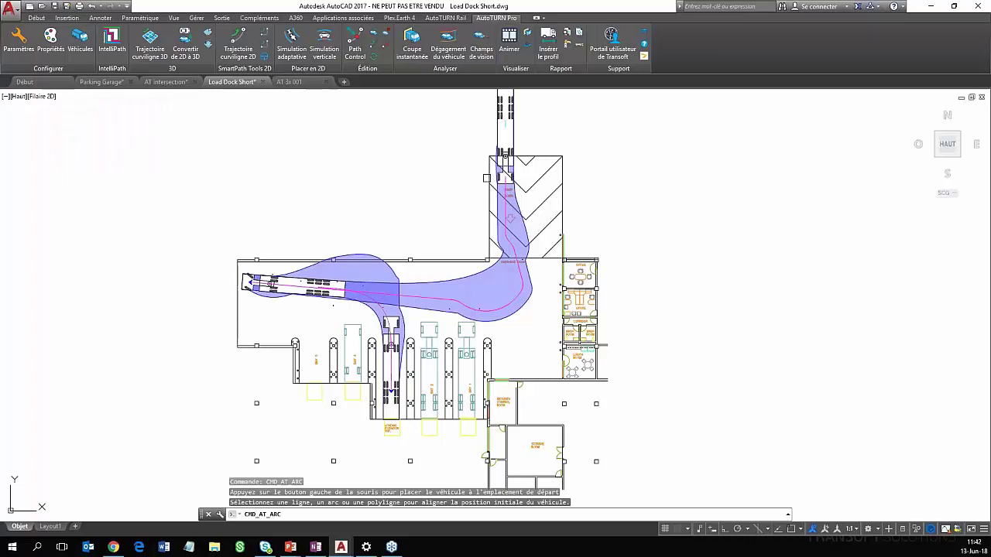
pyautogui.click(486, 178)
pyautogui.click(472, 222)
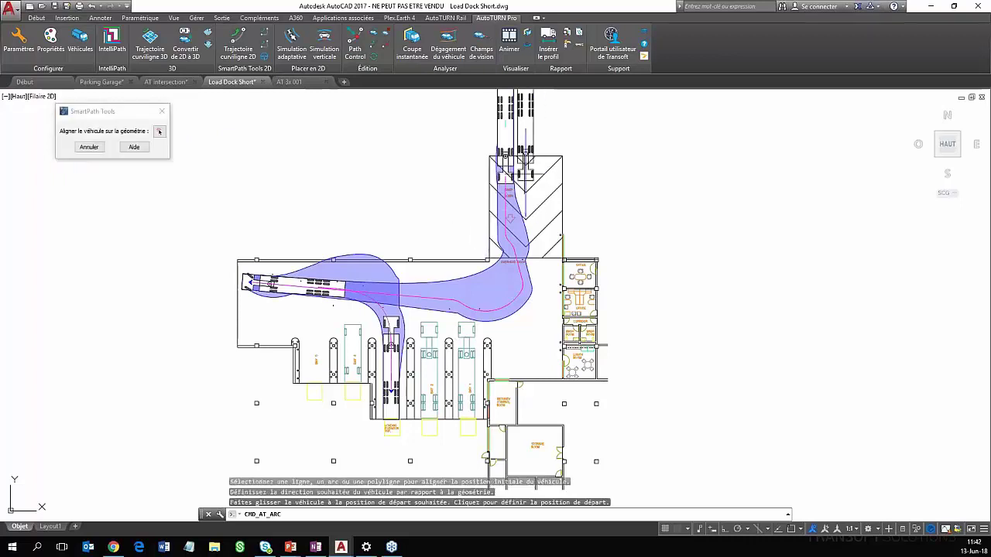
pyautogui.scroll(4, 524, 175)
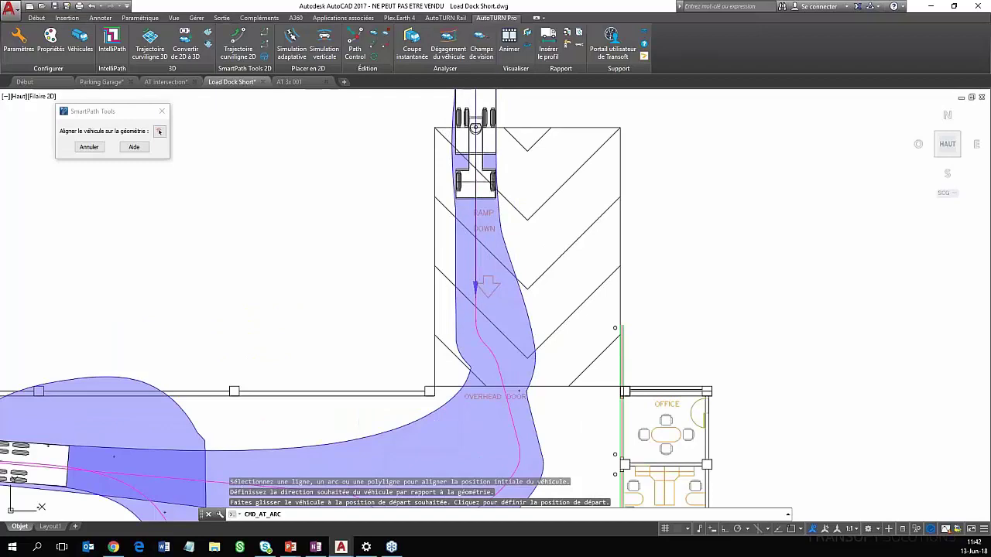
pyautogui.click(475, 127)
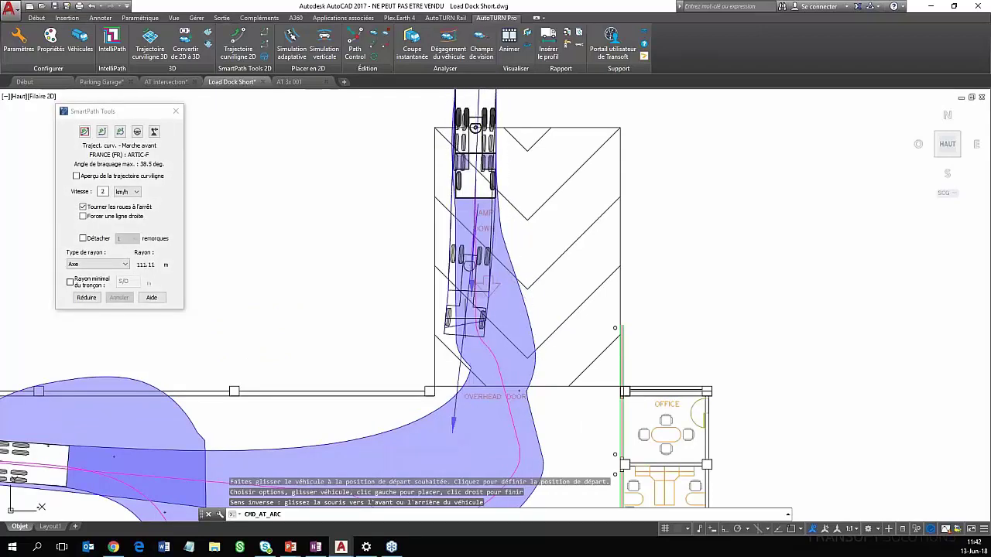
# Drive the truck forward down the ramp, through the overhead door, and around the curve toward the loading bays
pyautogui.scroll(-2, 465, 319)
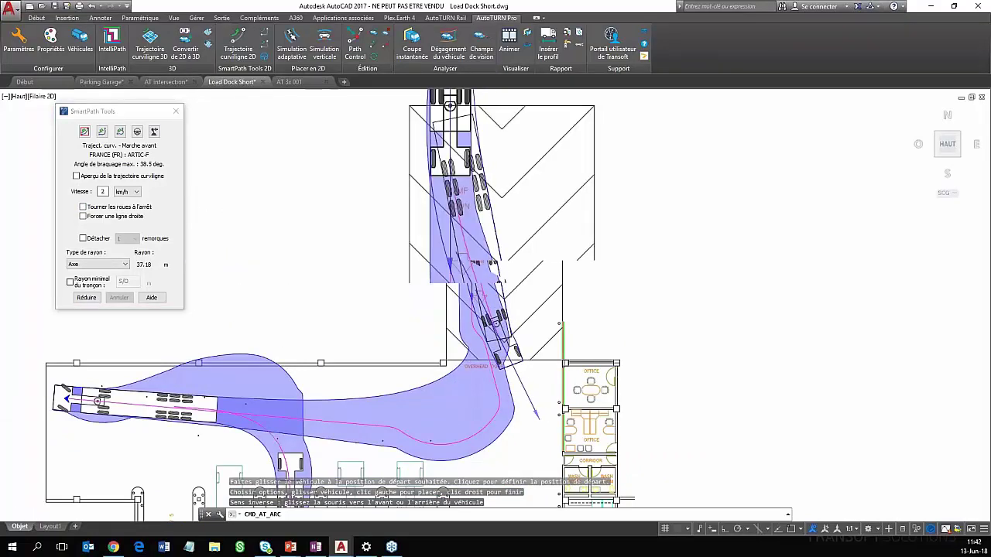
pyautogui.scroll(4, 499, 361)
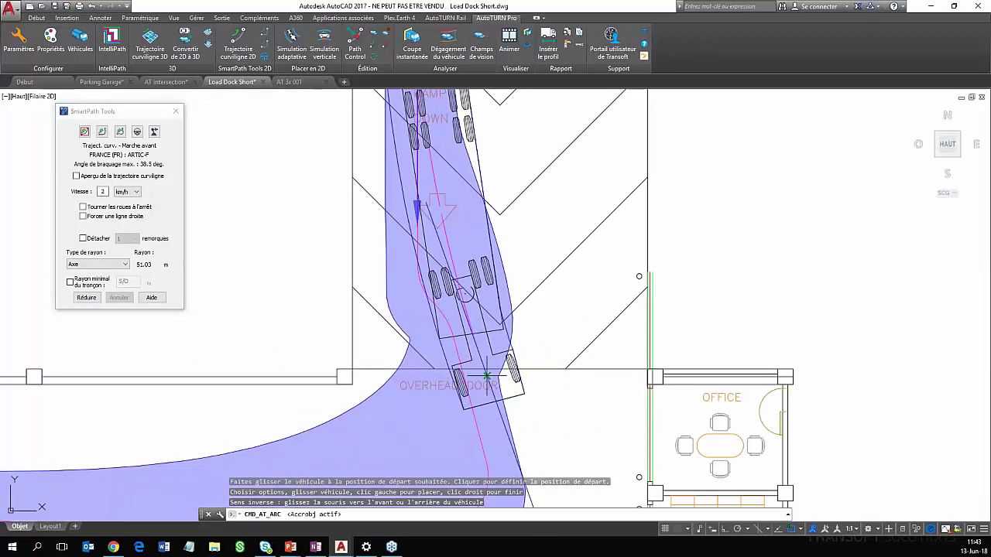
pyautogui.click(487, 379)
pyautogui.scroll(-3, 495, 391)
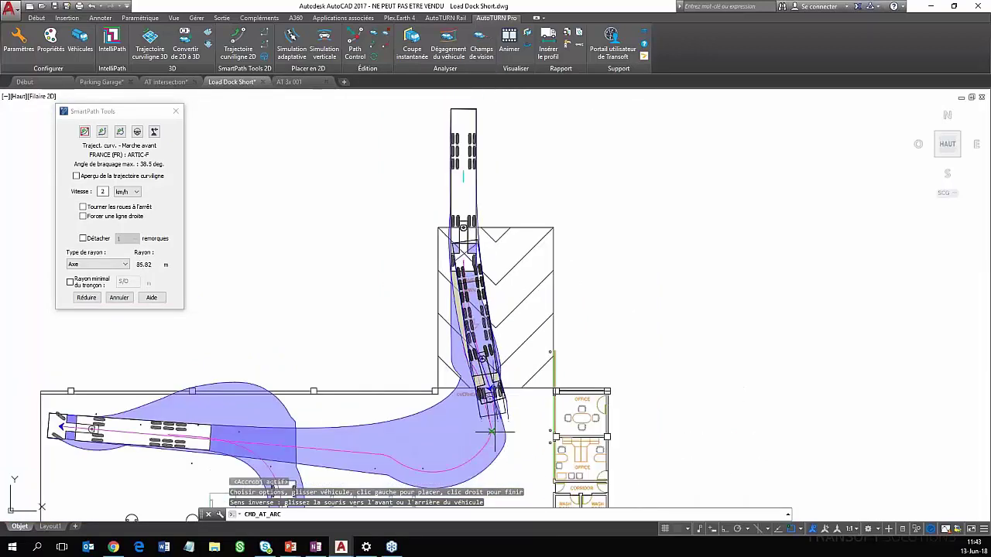
pyautogui.scroll(-2, 511, 424)
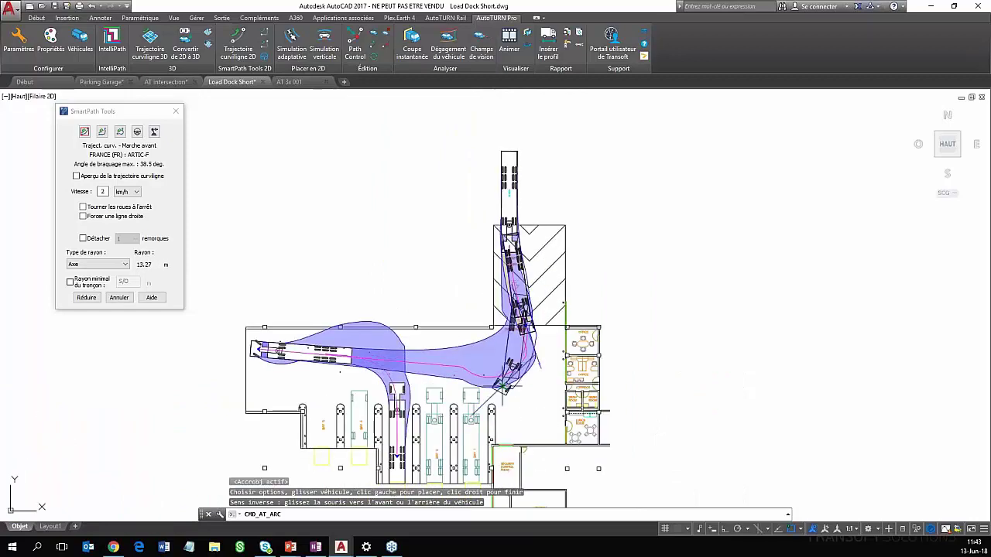
pyautogui.scroll(4, 499, 385)
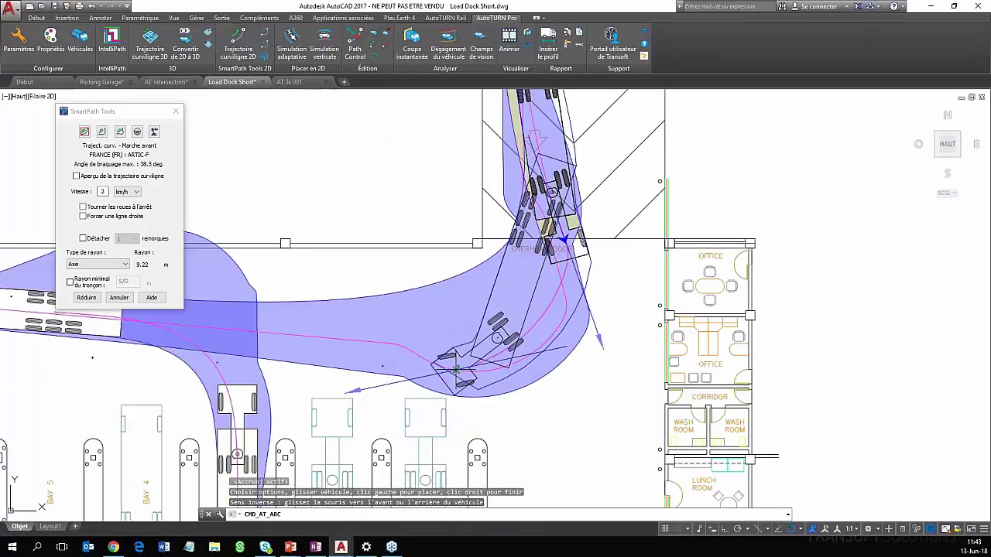
pyautogui.click(552, 193)
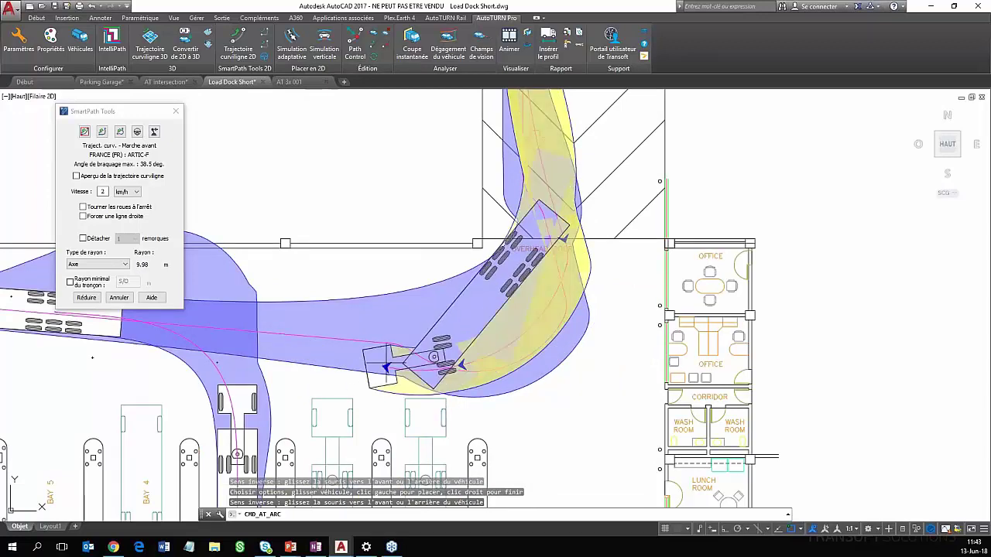
# Extend the forward path westward past Bay 1, Bay 2 and the empty bay, keeping the truck close to the bays
pyautogui.scroll(-2, 217, 357)
pyautogui.moveTo(230, 352); pyautogui.dragTo(451, 375, button='middle')
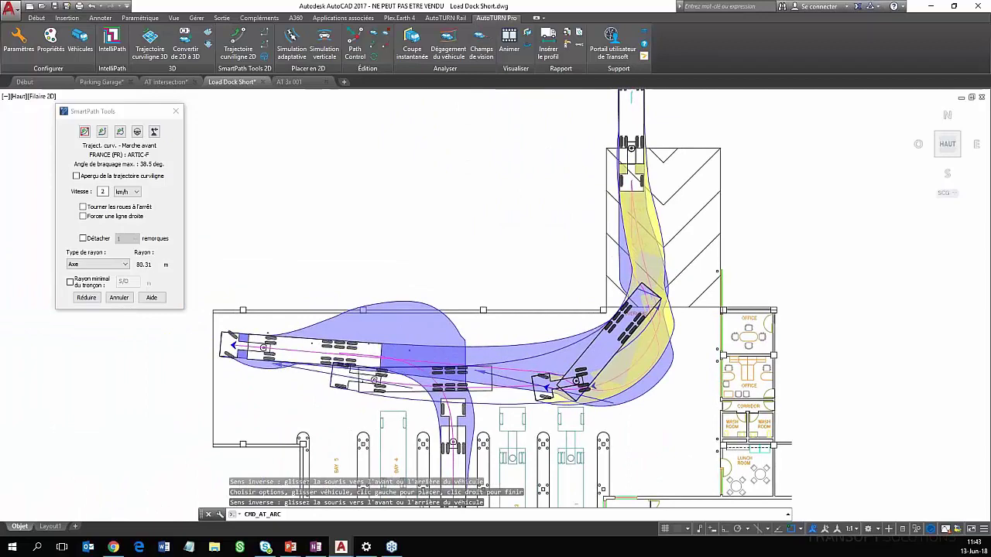
pyautogui.scroll(2, 345, 378)
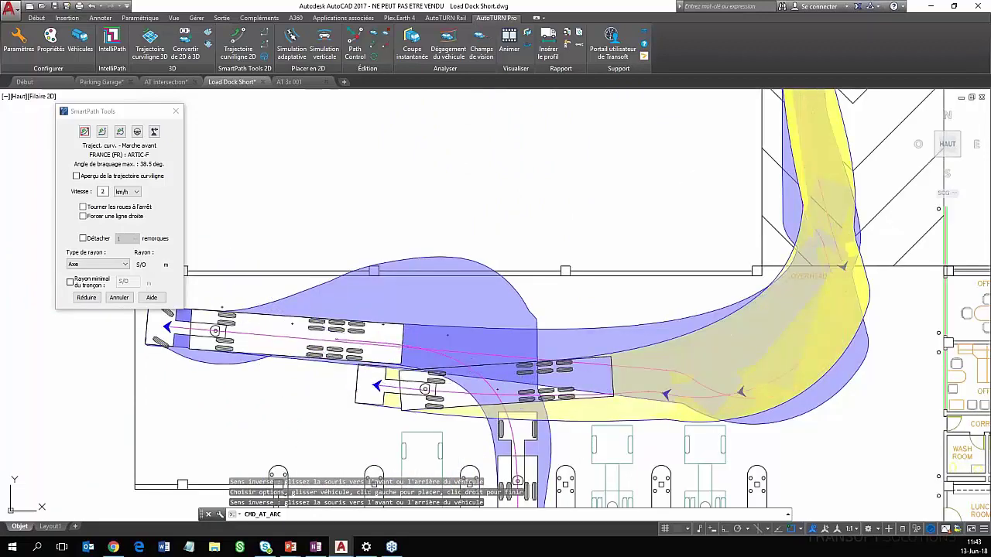
pyautogui.scroll(-2, 564, 378)
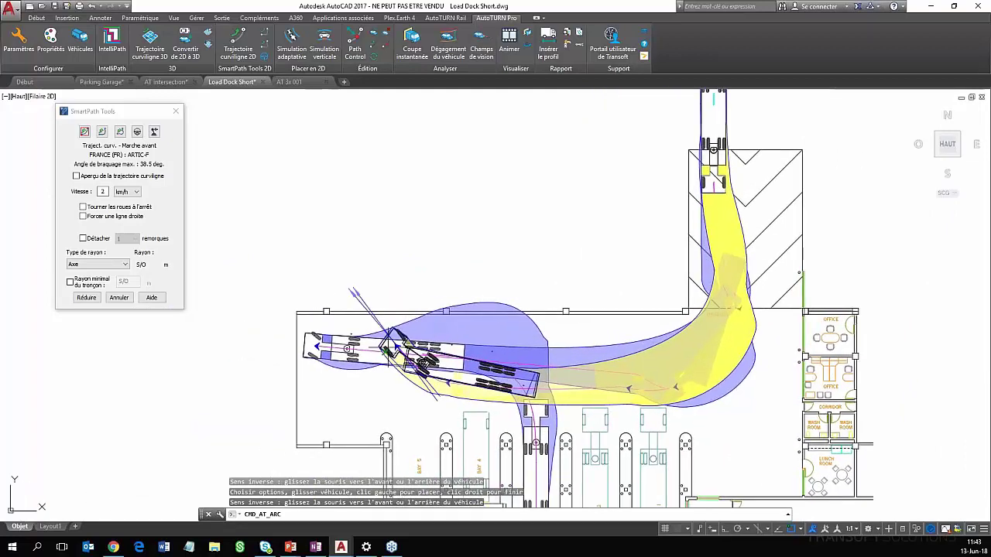
# Swing the truck toward the upper wall and straighten it at the west end, beside the blue path's stopping position
pyautogui.scroll(2, 350, 343)
pyautogui.scroll(2, 349, 331)
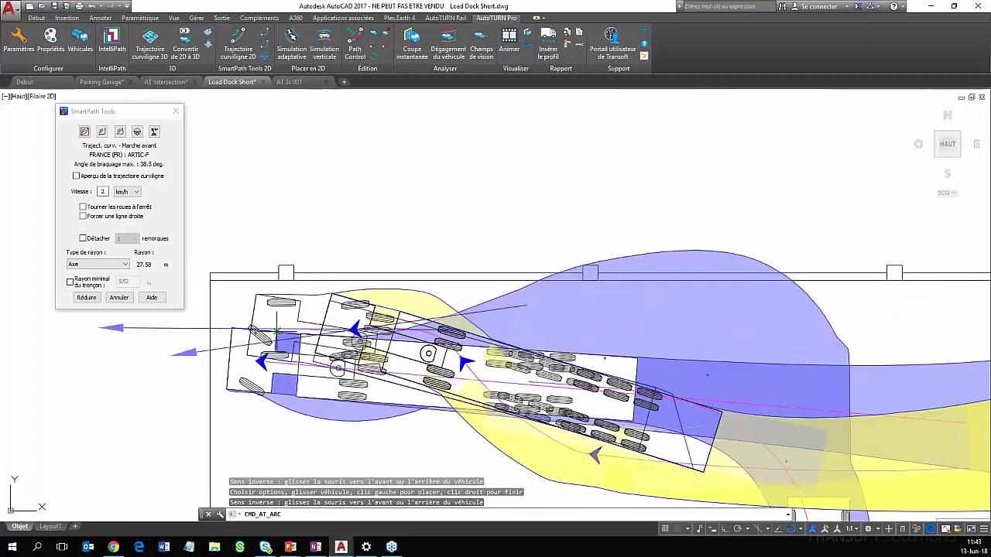
pyautogui.scroll(2, 258, 337)
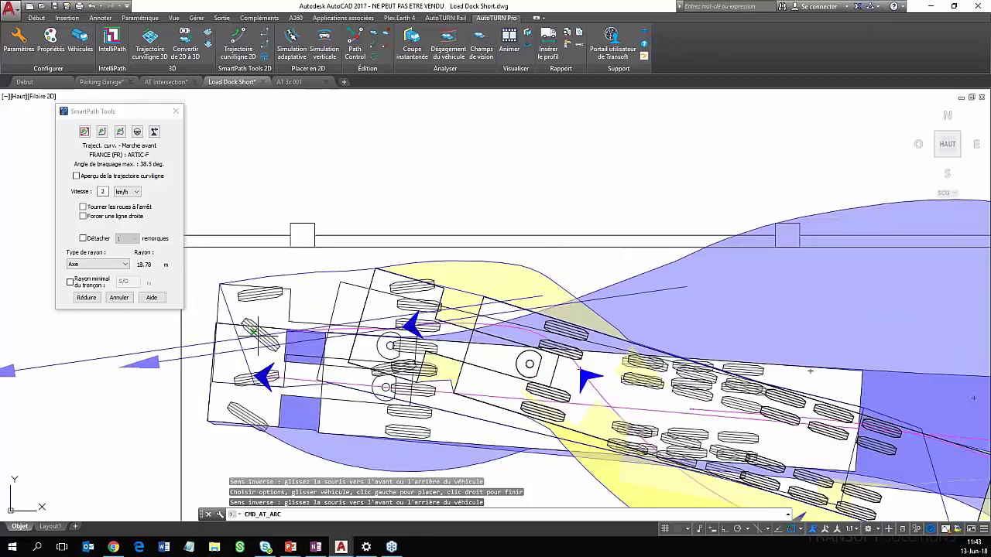
pyautogui.scroll(6, 260, 335)
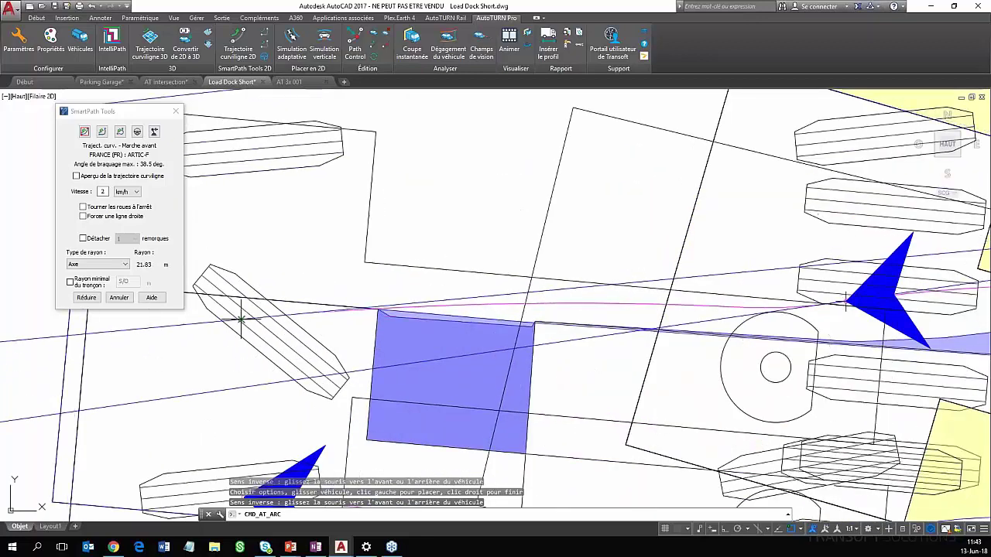
pyautogui.scroll(-8, 241, 319)
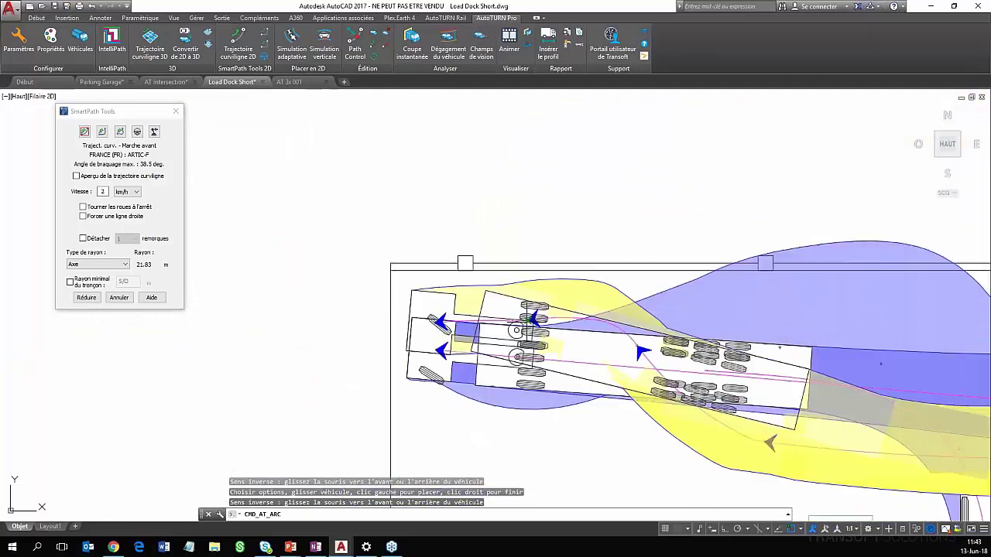
pyautogui.scroll(3, 873, 396)
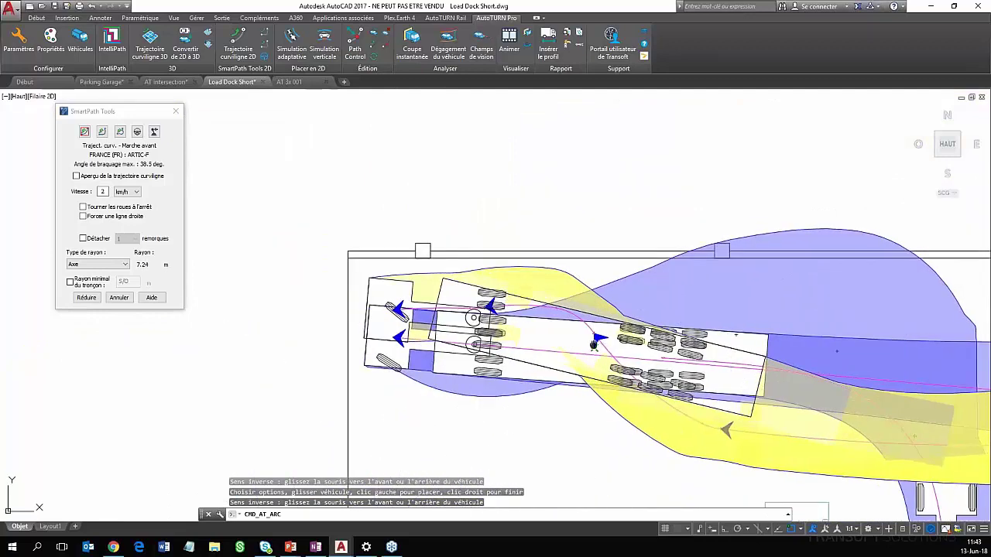
# Switch to reverse travel steered from the first element and start backing the trailer toward the empty bay between Bay 2 and Bay 4
pyautogui.scroll(-5, 408, 318)
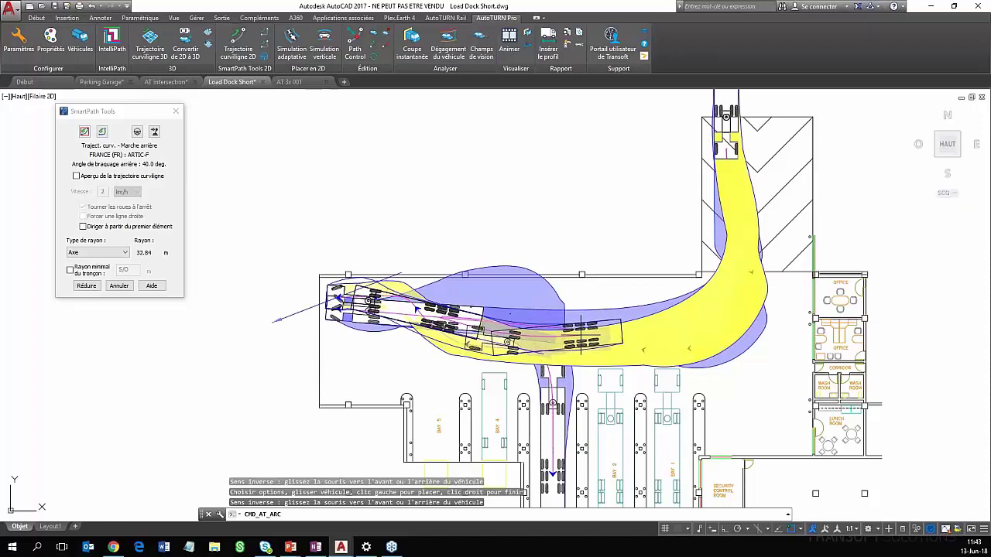
pyautogui.moveTo(593, 339)
pyautogui.mouseDown(button='middle')
pyautogui.moveTo(436, 309)
pyautogui.moveTo(445, 316)
pyautogui.mouseUp(button='middle')
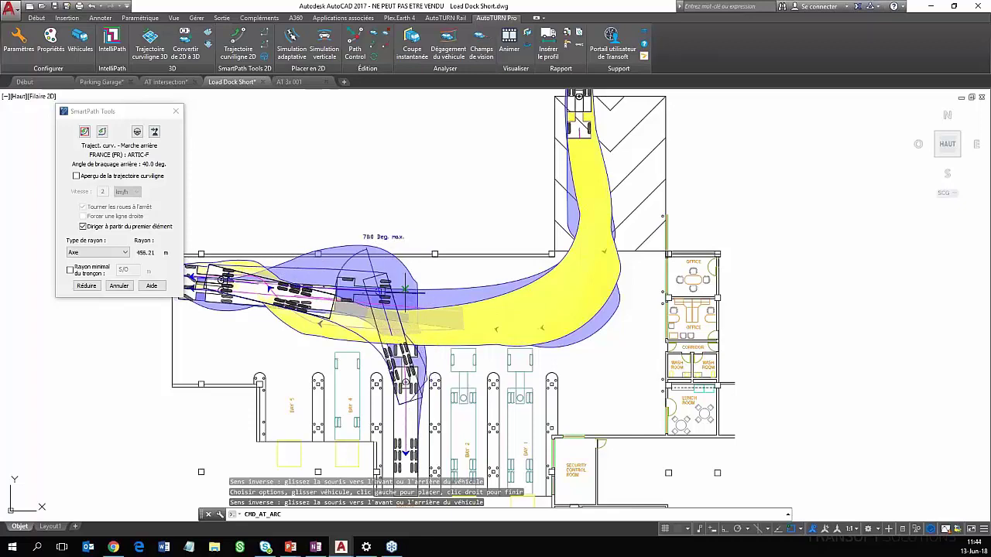
pyautogui.scroll(2, 356, 277)
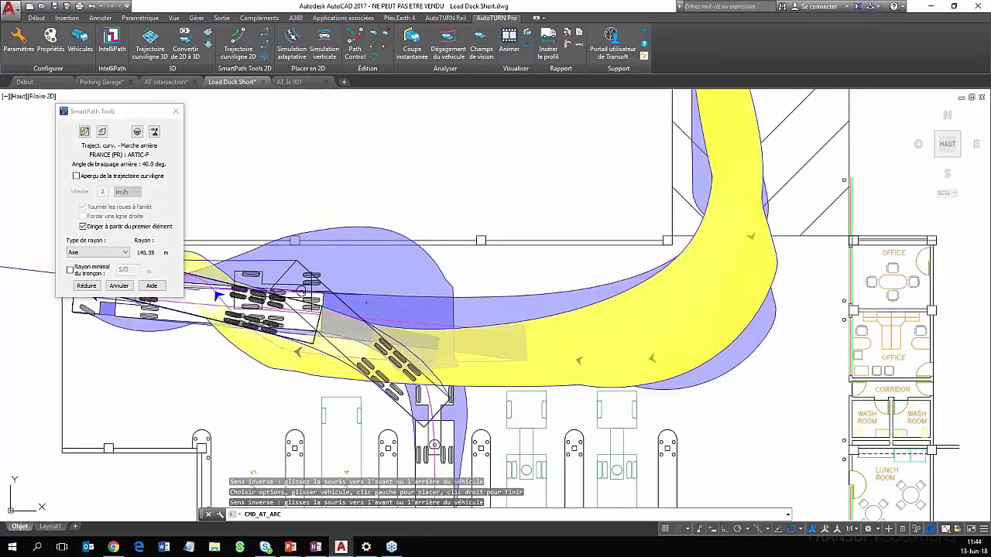
pyautogui.scroll(4, 302, 296)
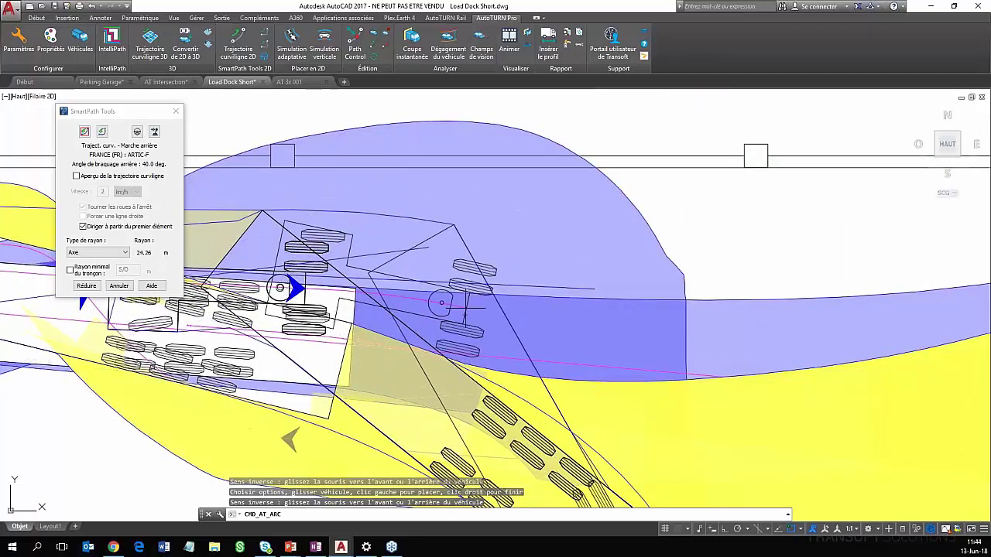
pyautogui.scroll(-4, 464, 314)
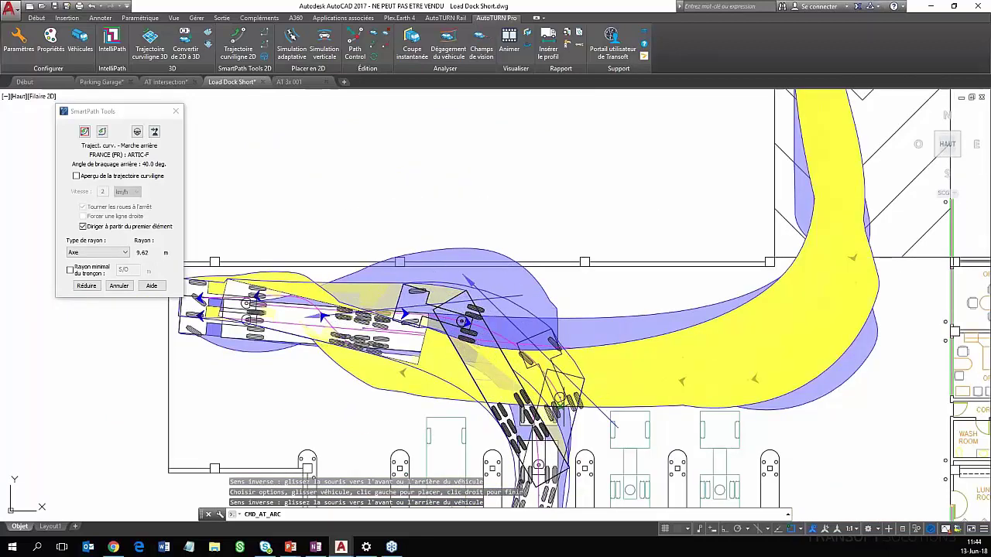
# Straighten the tractor while backing the truck the rest of the way into the empty bay, and end the simulation
pyautogui.scroll(2, 551, 410)
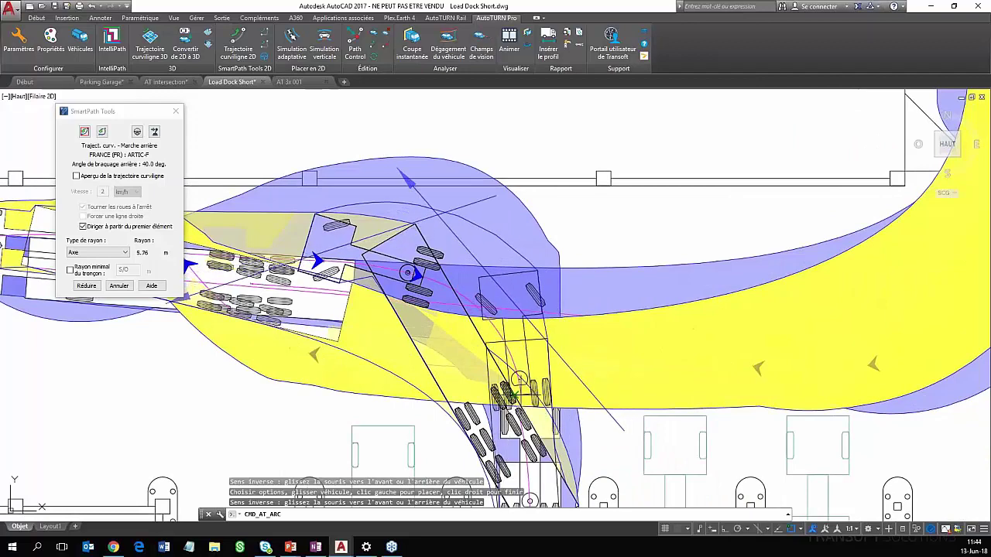
pyautogui.scroll(3, 542, 379)
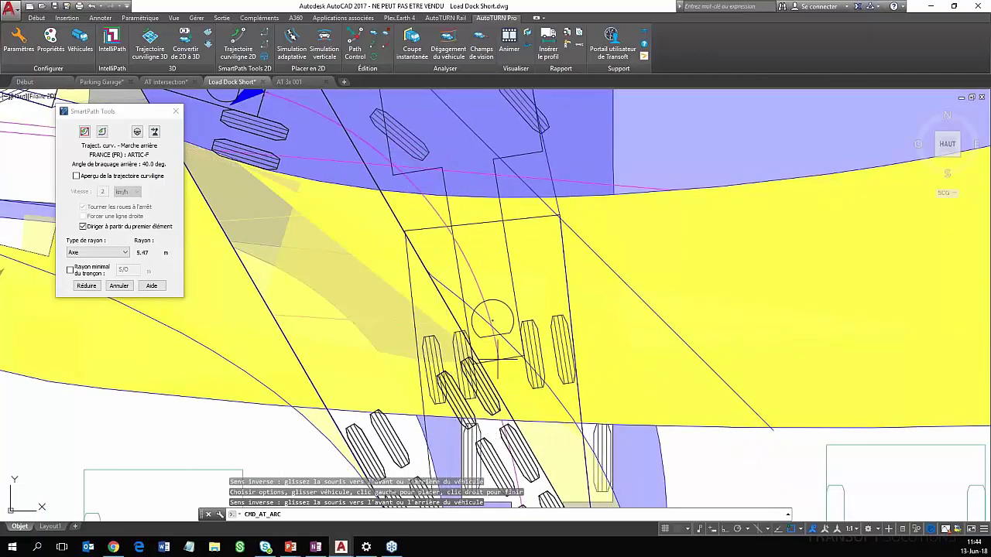
pyautogui.scroll(1, 481, 367)
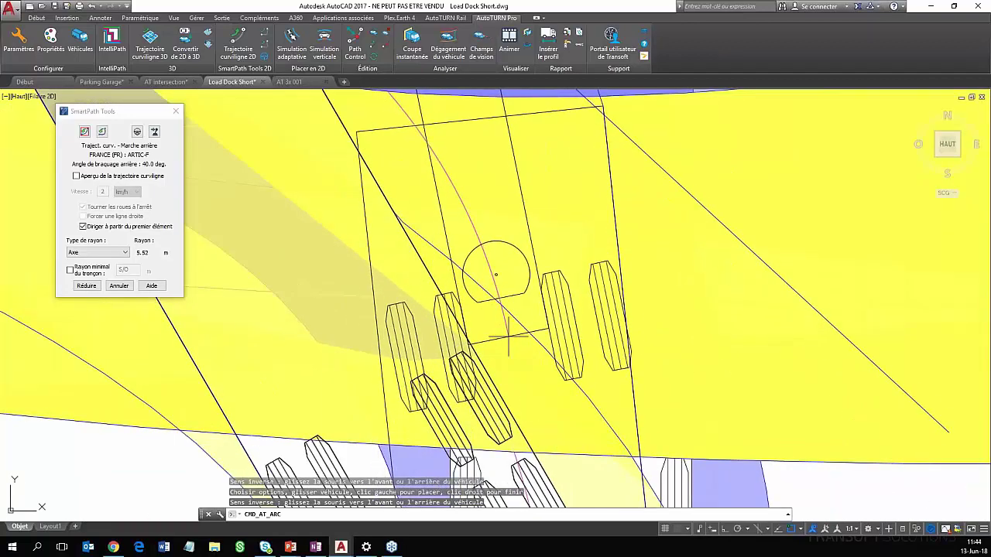
pyautogui.scroll(-1, 482, 367)
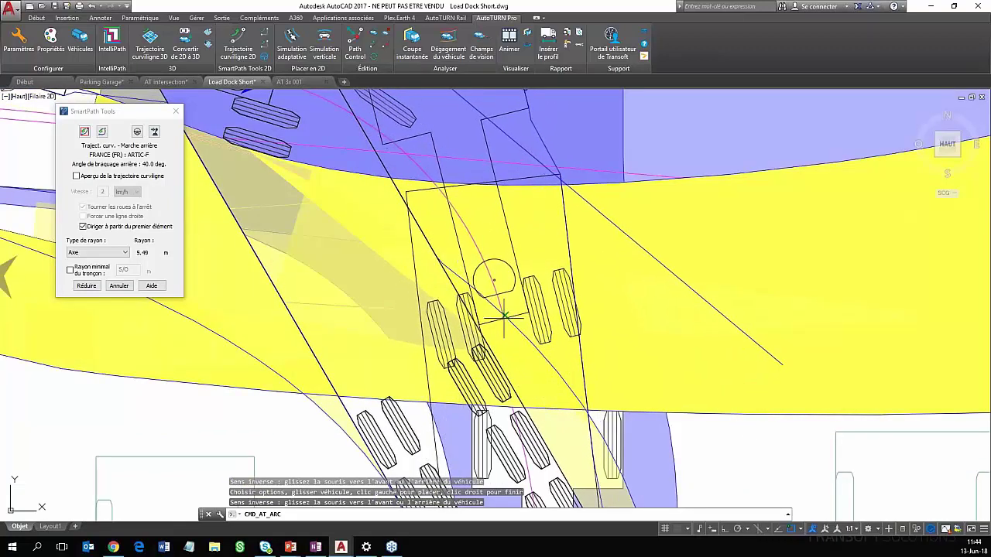
pyautogui.scroll(-6, 504, 316)
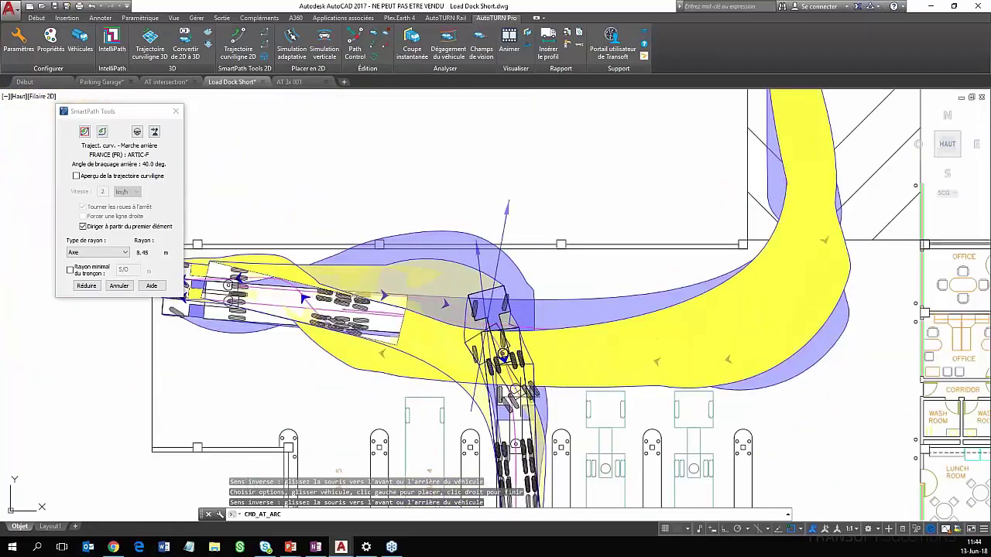
pyautogui.moveTo(503, 354); pyautogui.dragTo(462, 222, button='middle')
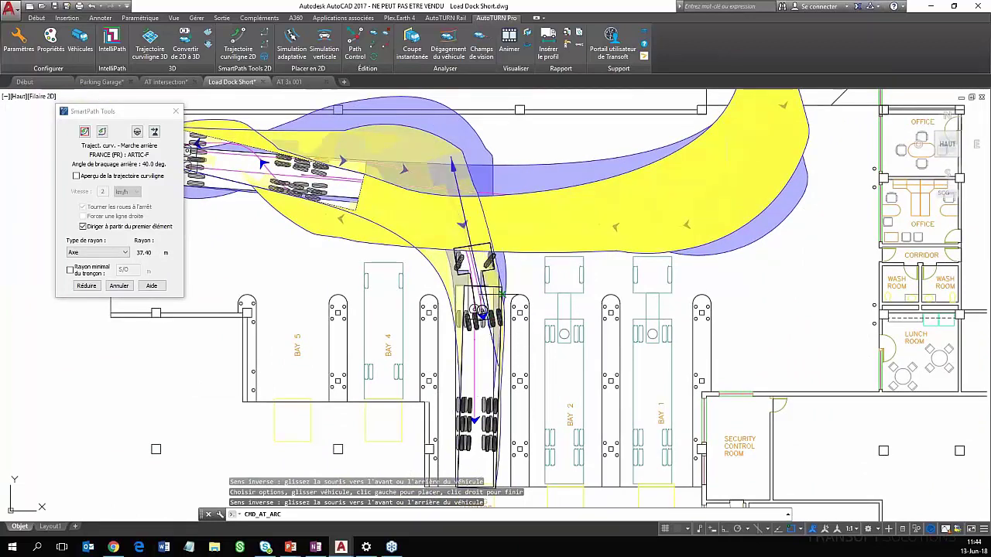
pyautogui.rightClick(500, 291)
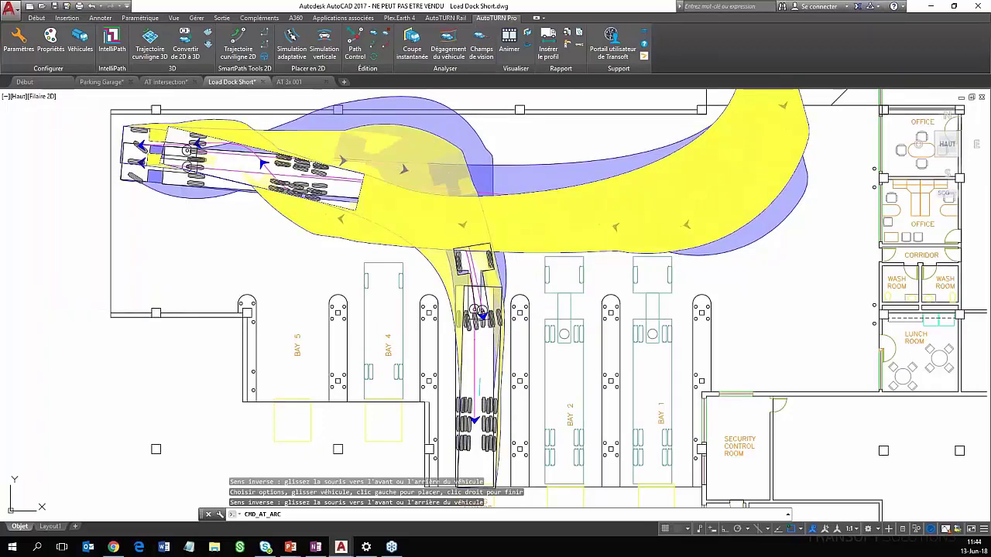
# Compare the yellow and blue swept paths along the ramp, the manoeuvring area and the loading bay
pyautogui.scroll(-4, 512, 248)
pyautogui.moveTo(512, 247)
pyautogui.mouseDown(button='middle')
pyautogui.moveTo(434, 306)
pyautogui.moveTo(431, 333)
pyautogui.mouseUp(button='middle')
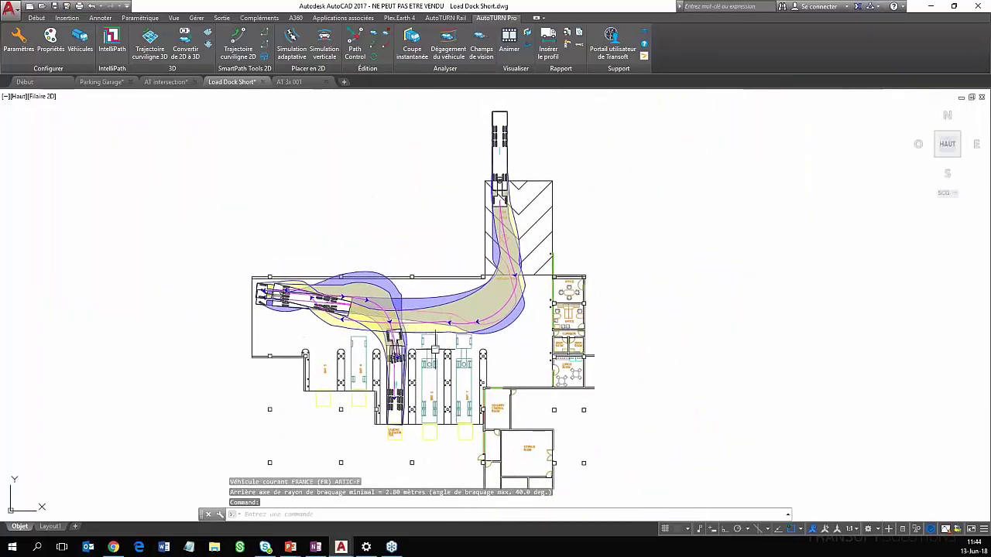
pyautogui.scroll(2, 395, 271)
pyautogui.scroll(2, 399, 272)
pyautogui.scroll(-2, 415, 276)
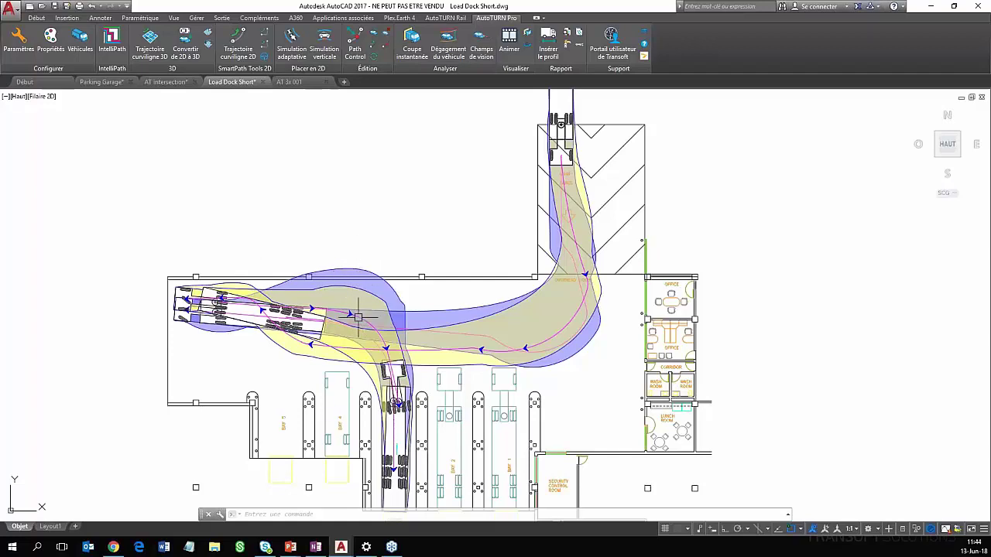
pyautogui.scroll(2, 382, 338)
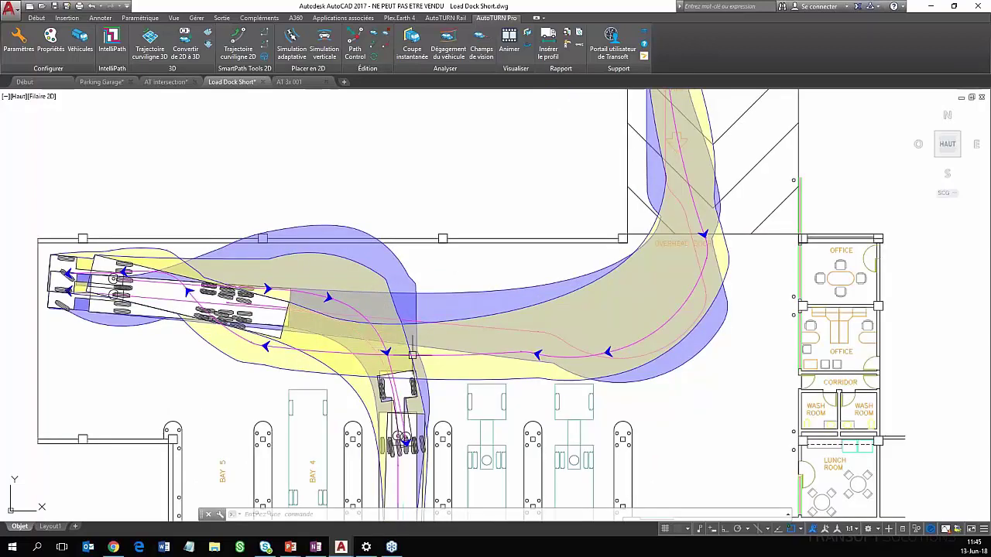
pyautogui.scroll(-2, 433, 373)
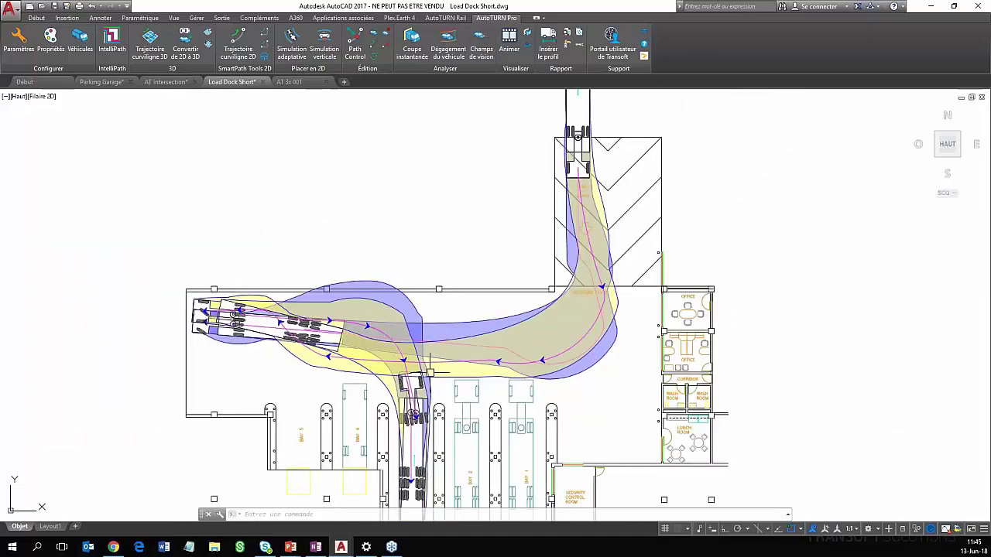
pyautogui.moveTo(434, 309); pyautogui.dragTo(365, 302, button='middle')
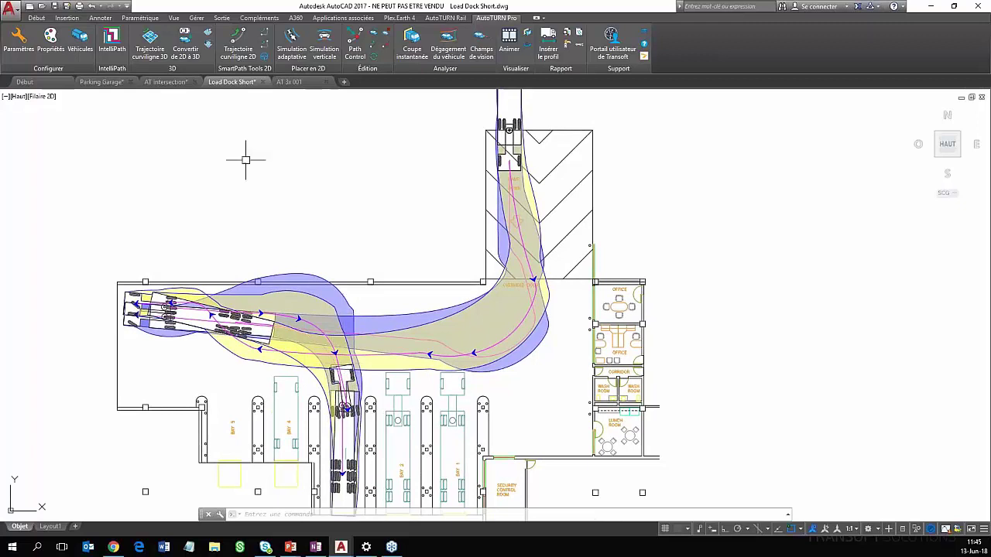
# Continue the simulation from the truck backed into the bay, detach 1 trailer, drive the tractor east and up the ramp, and end the path
pyautogui.click(373, 48)
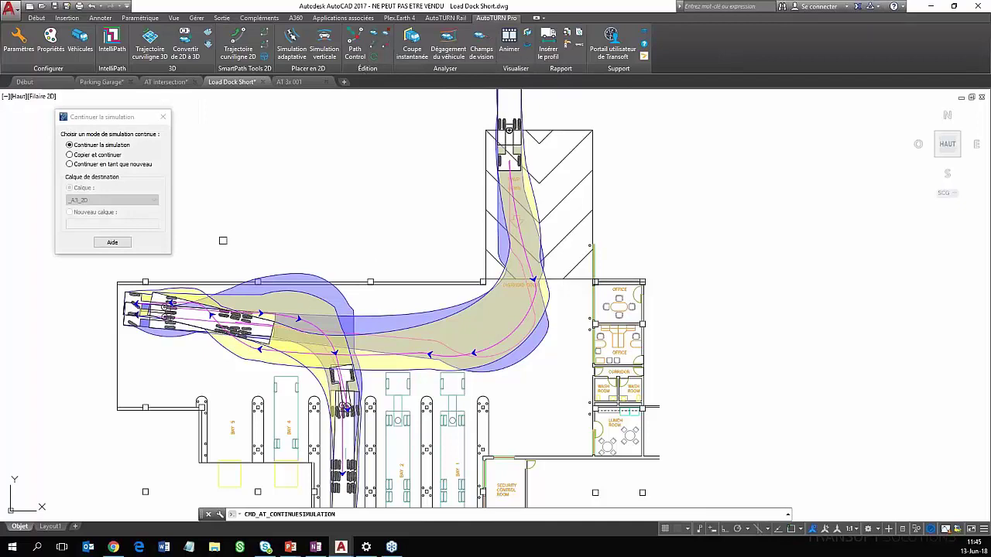
pyautogui.click(346, 455)
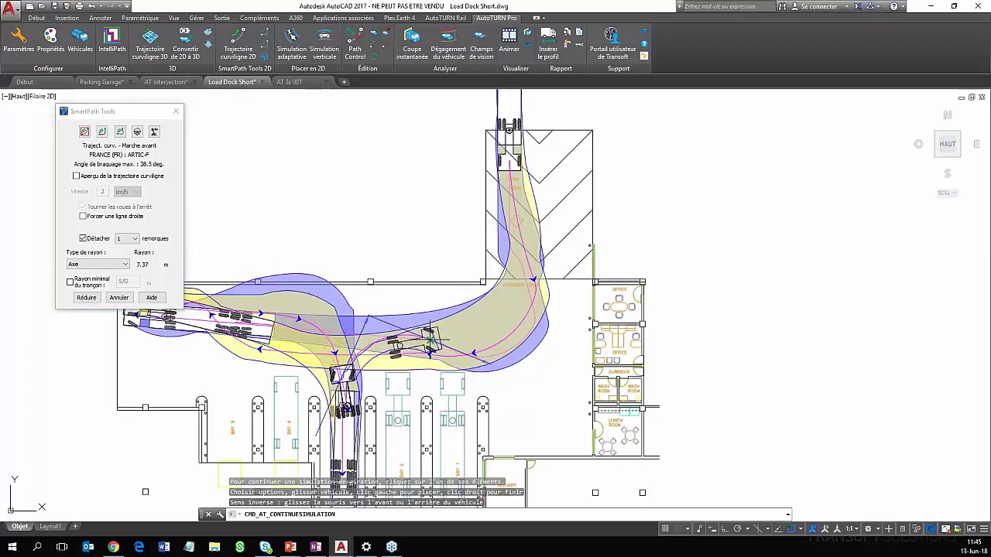
pyautogui.click(439, 331)
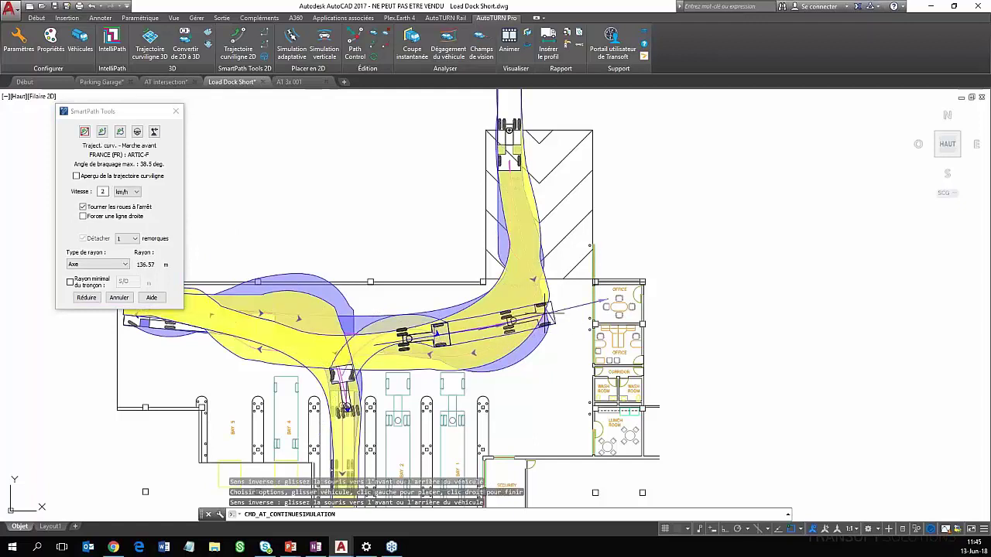
pyautogui.click(622, 256)
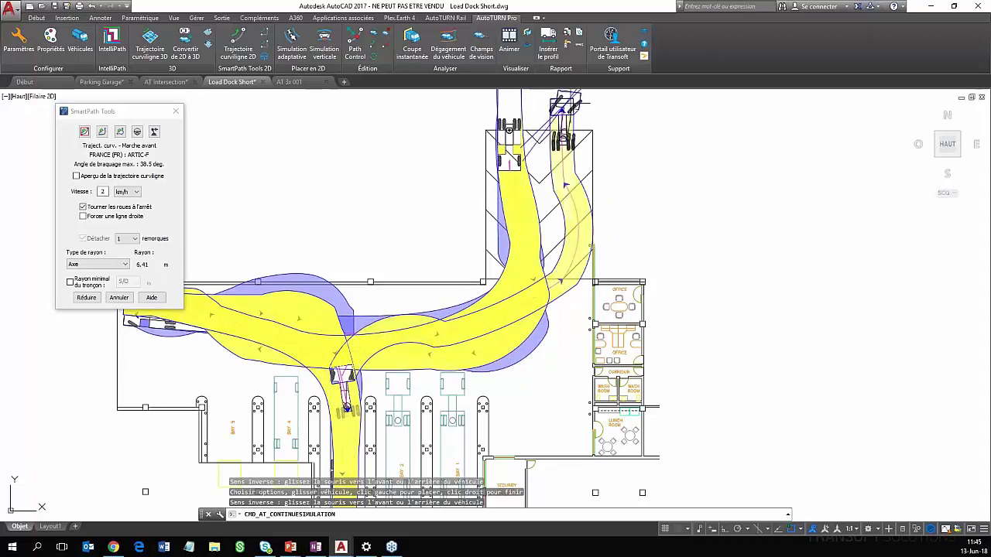
pyautogui.rightClick(565, 103)
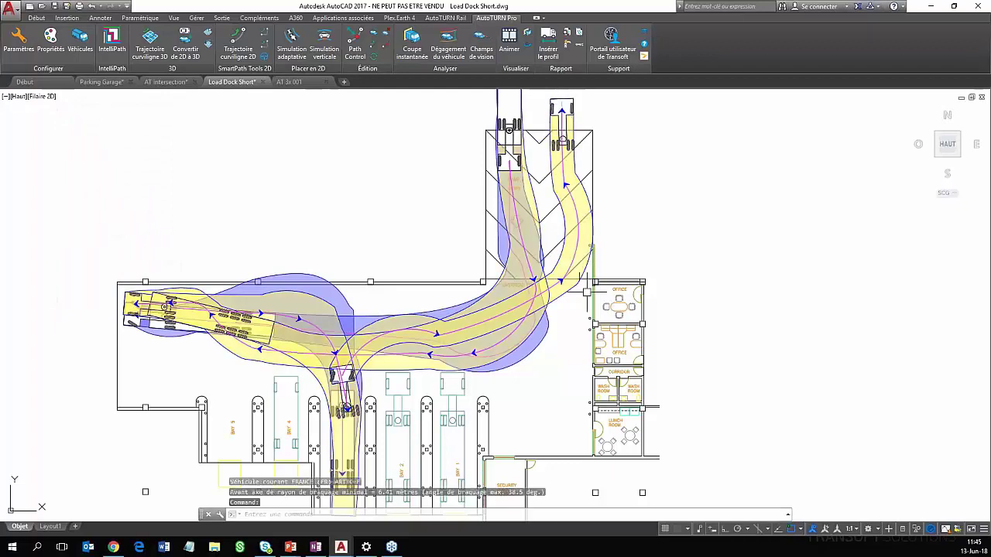
pyautogui.scroll(-2, 526, 350)
pyautogui.scroll(2, 531, 407)
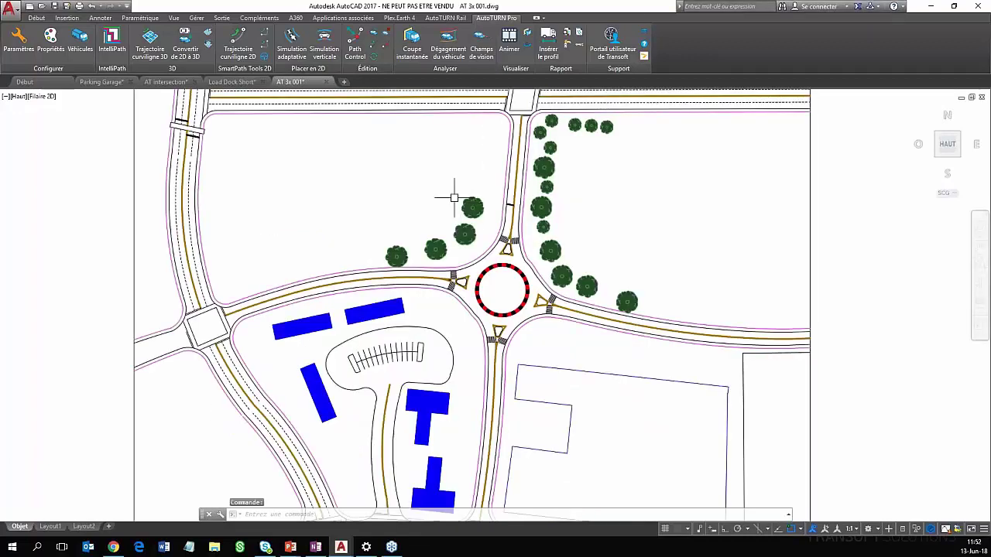
# In the AT 3x 001 roundabout drawing, set the current vehicle to GABARIT Autobus-articule EU (CEREMA 2014) from the recently used vehicles
pyautogui.moveTo(454, 197); pyautogui.dragTo(409, 240, button='middle')
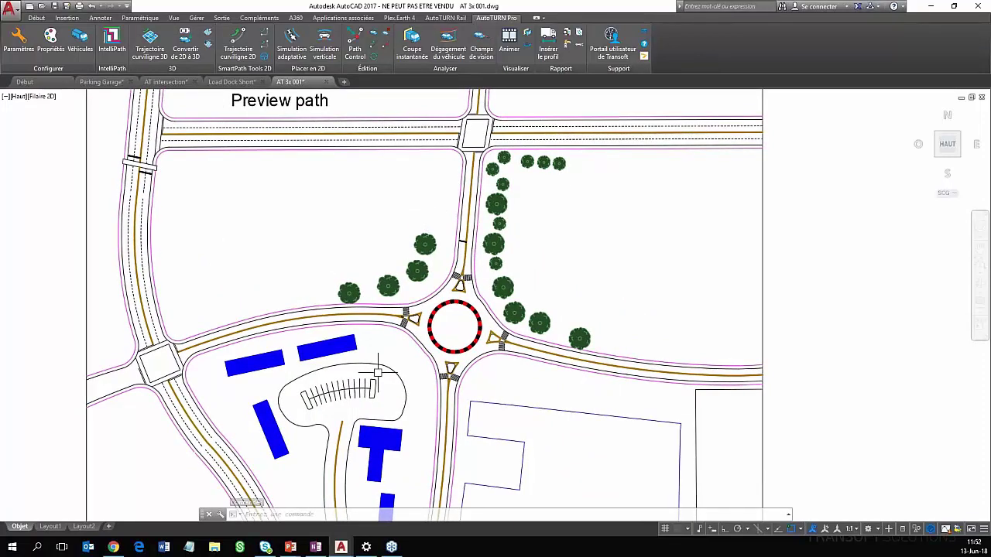
pyautogui.scroll(2, 380, 365)
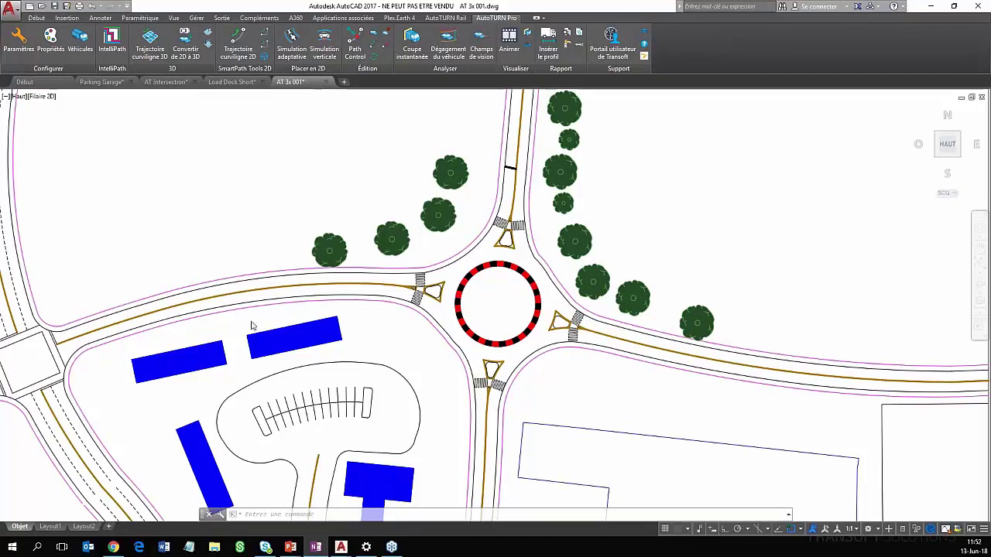
pyautogui.click(80, 42)
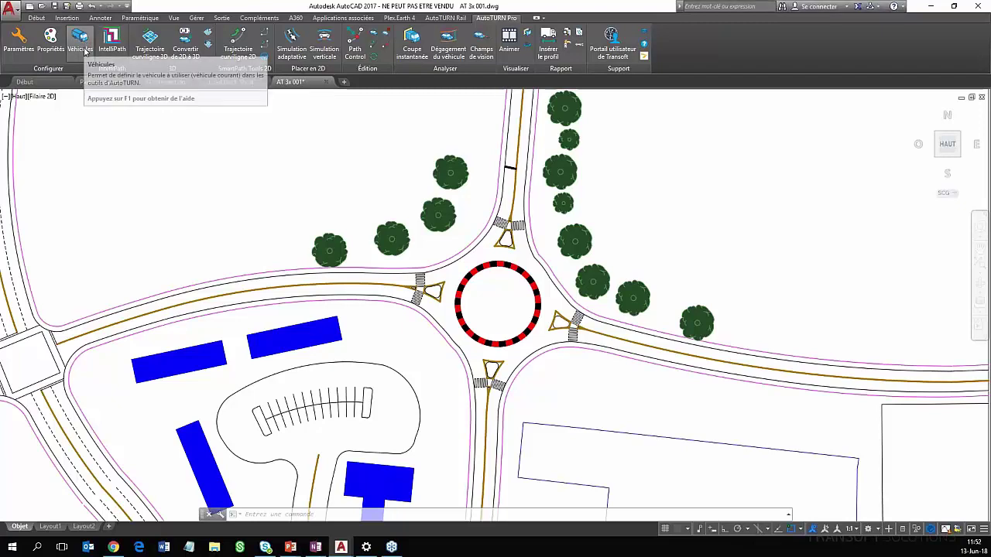
pyautogui.click(80, 42)
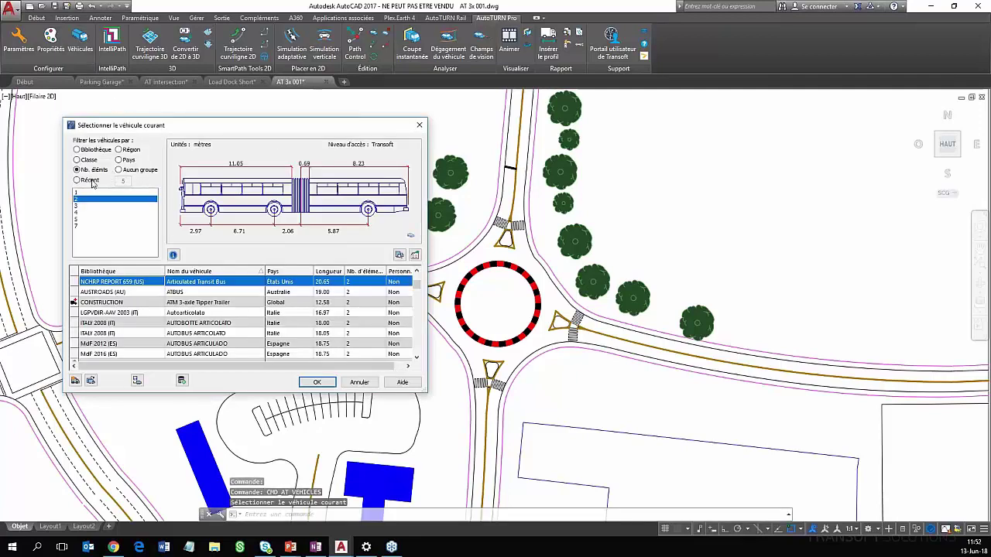
pyautogui.click(78, 180)
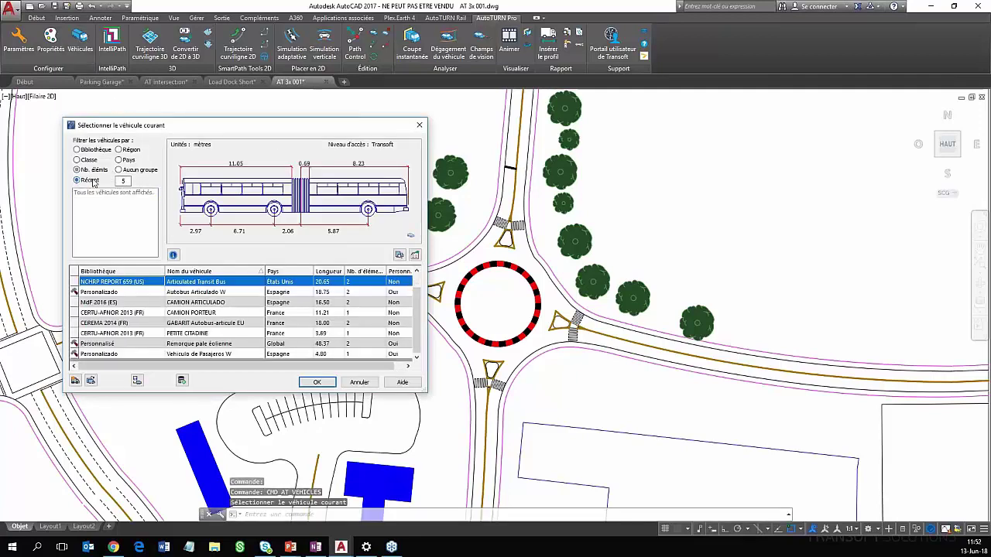
pyautogui.click(228, 302)
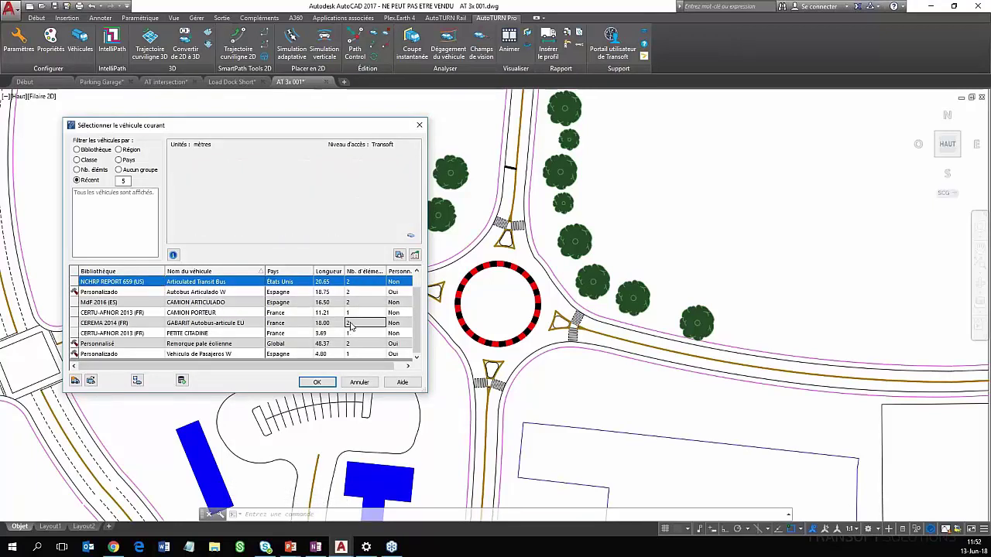
pyautogui.click(379, 325)
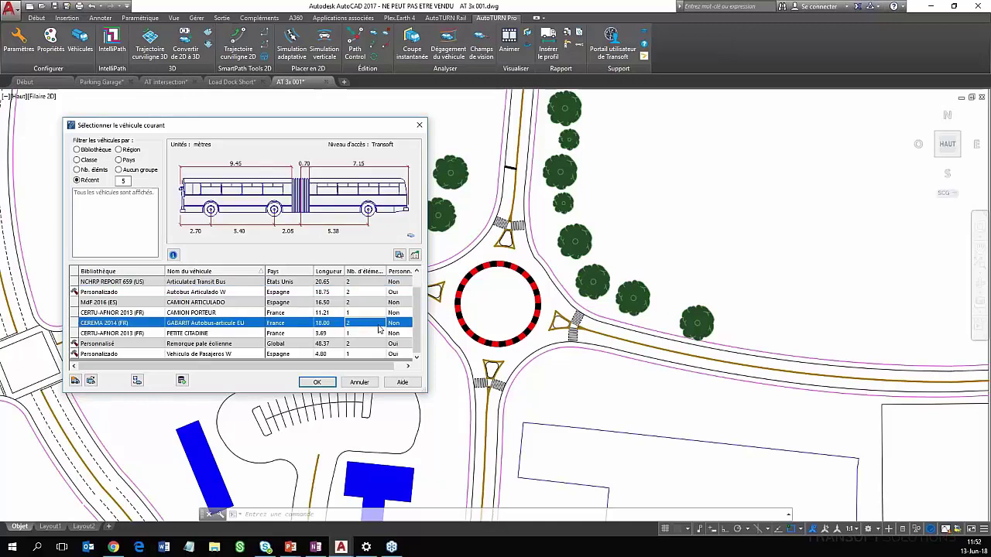
pyautogui.click(317, 383)
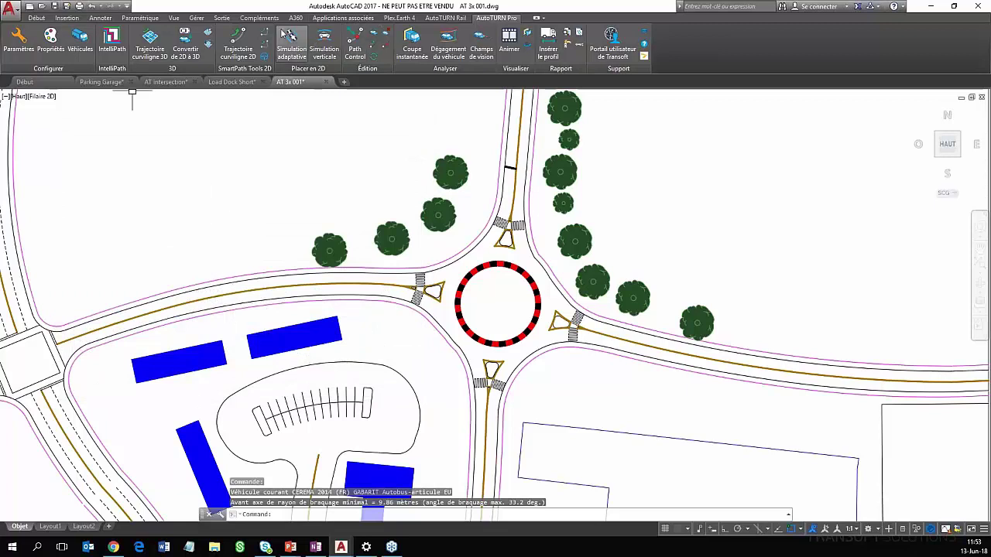
# Start a 2D arc path and place the articulated bus in the roundabout's west approach lane, aligned to the road geometry and facing the roundabout
pyautogui.click(240, 36)
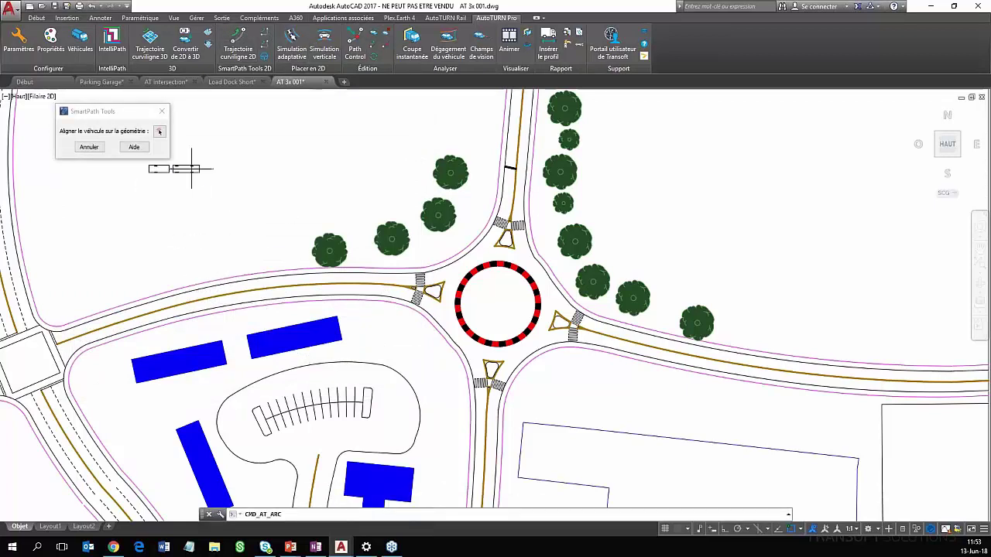
pyautogui.click(160, 131)
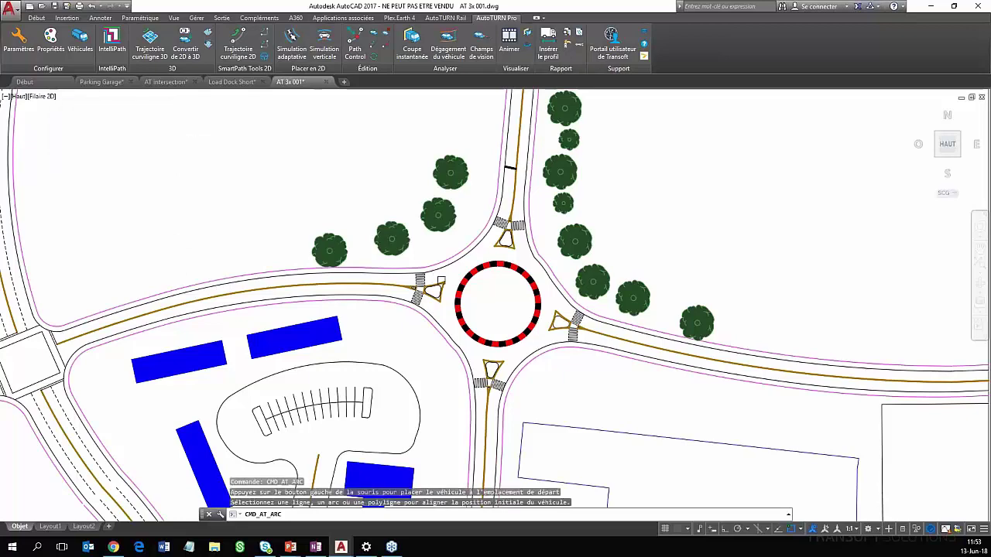
pyautogui.scroll(2, 449, 289)
pyautogui.click(338, 298)
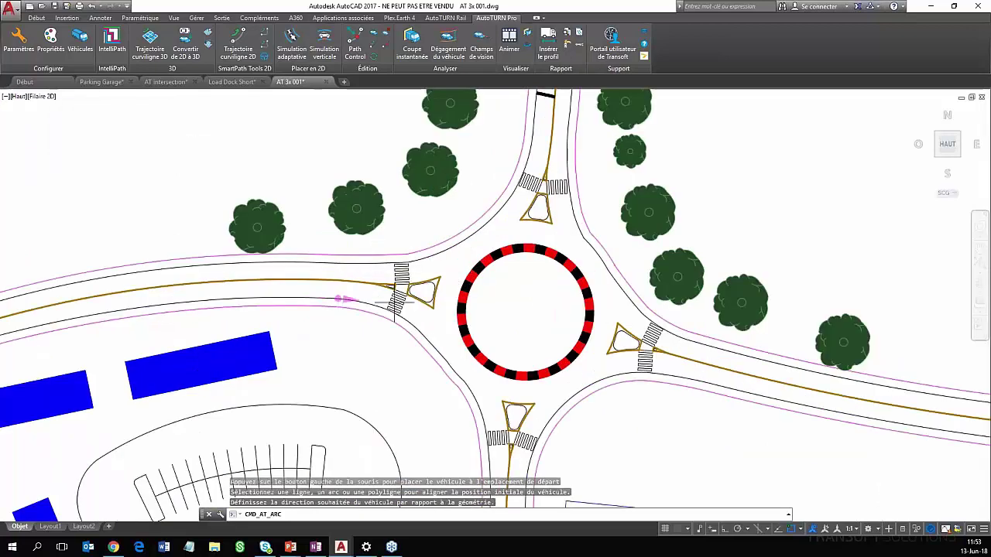
pyautogui.click(352, 294)
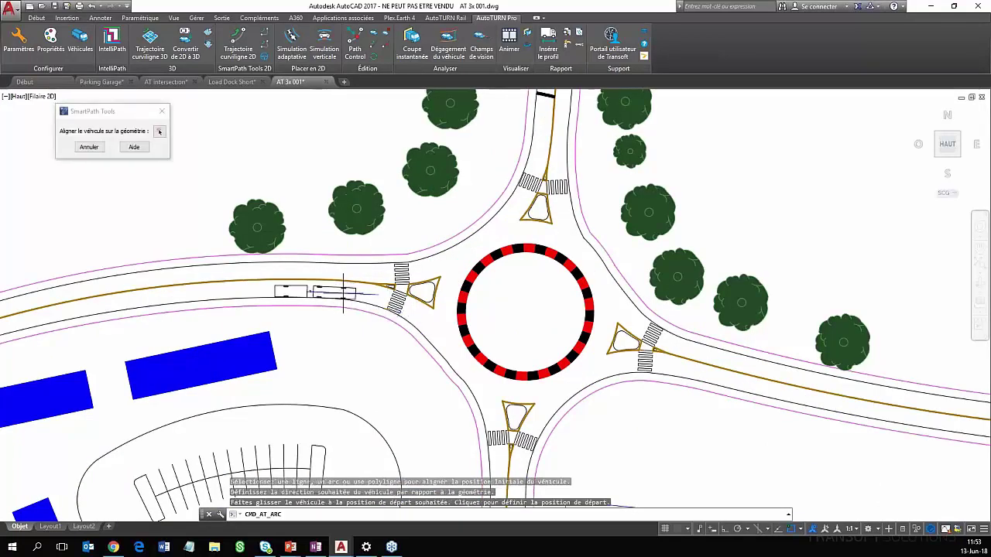
pyautogui.scroll(1, 364, 299)
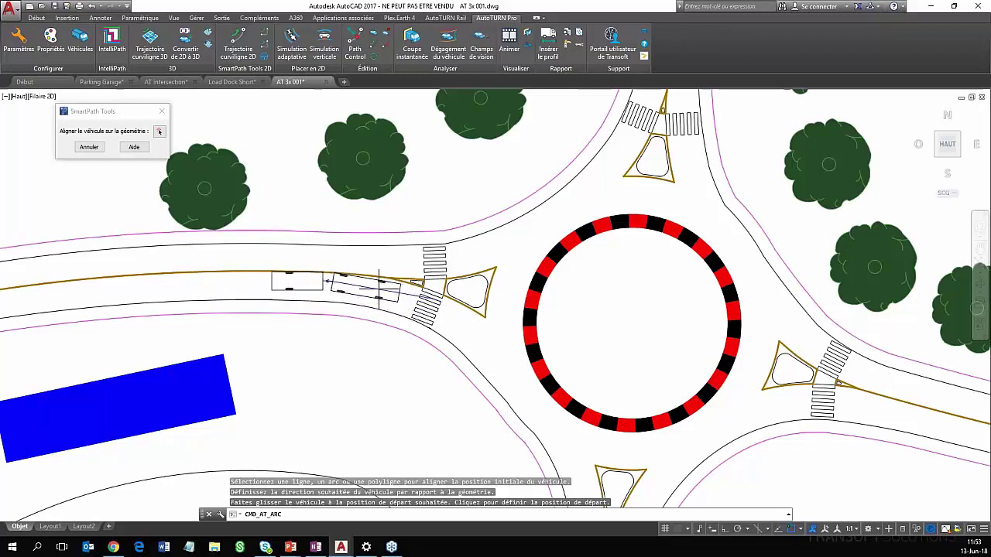
pyautogui.scroll(-4, 219, 269)
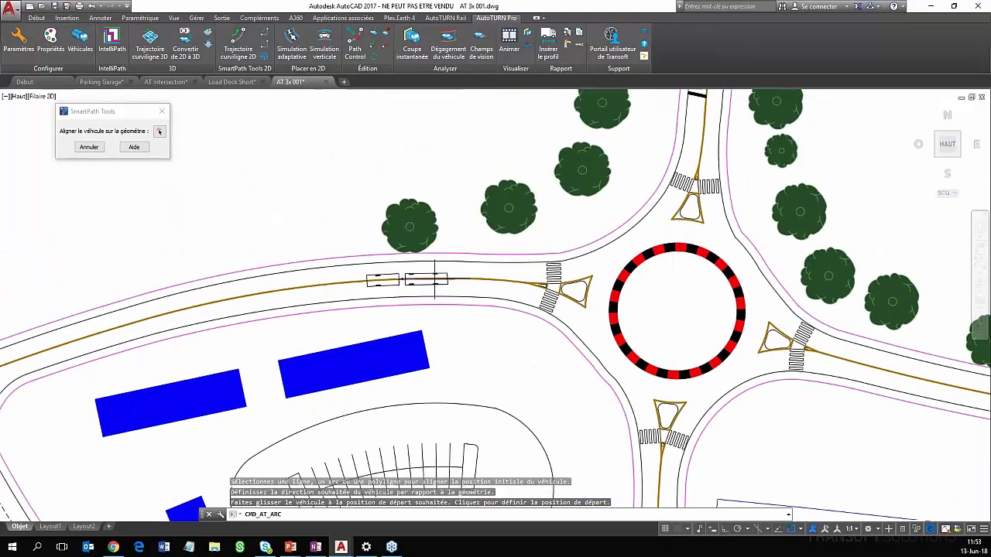
pyautogui.scroll(2, 325, 281)
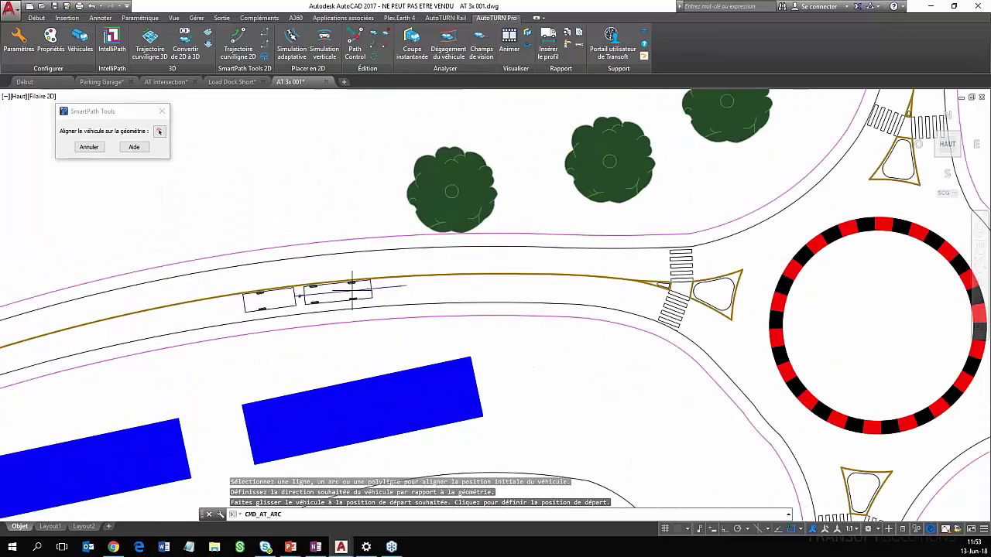
pyautogui.click(352, 293)
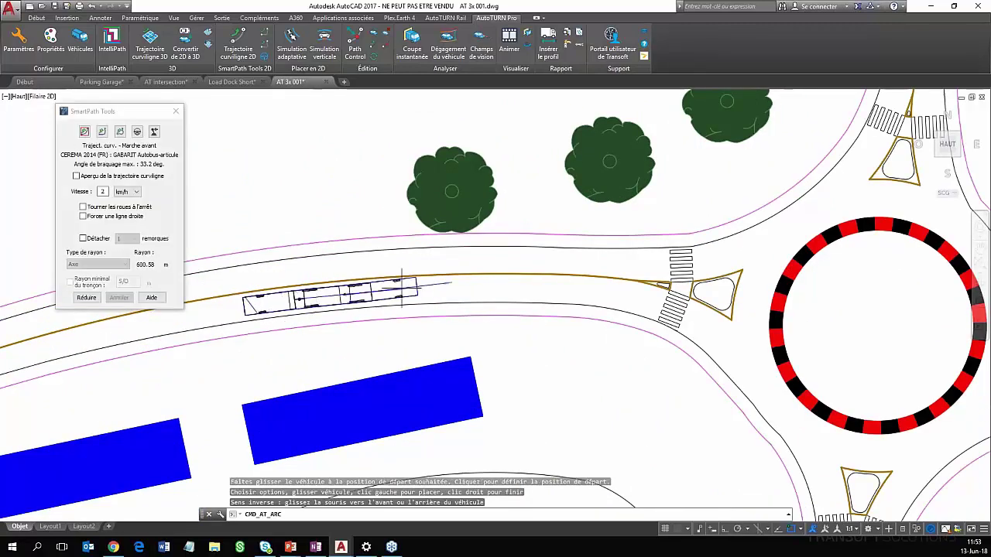
# Examine how the bus's forward arc path turns from its starting position at 2 km/h, without placing a segment
pyautogui.doubleClick(101, 191)
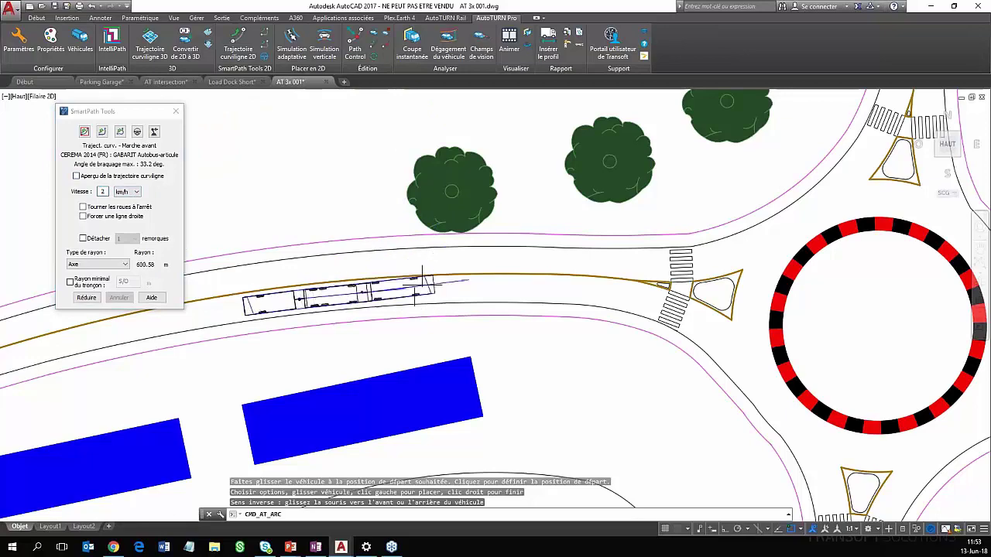
pyautogui.scroll(-4, 462, 278)
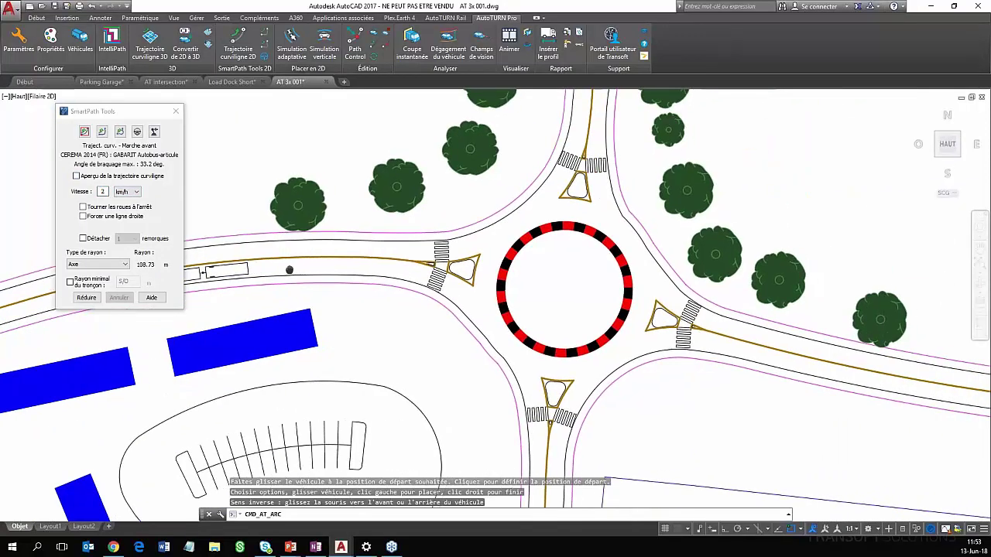
pyautogui.moveTo(357, 280)
pyautogui.mouseDown(button='middle')
pyautogui.moveTo(403, 294)
pyautogui.moveTo(387, 284)
pyautogui.mouseUp(button='middle')
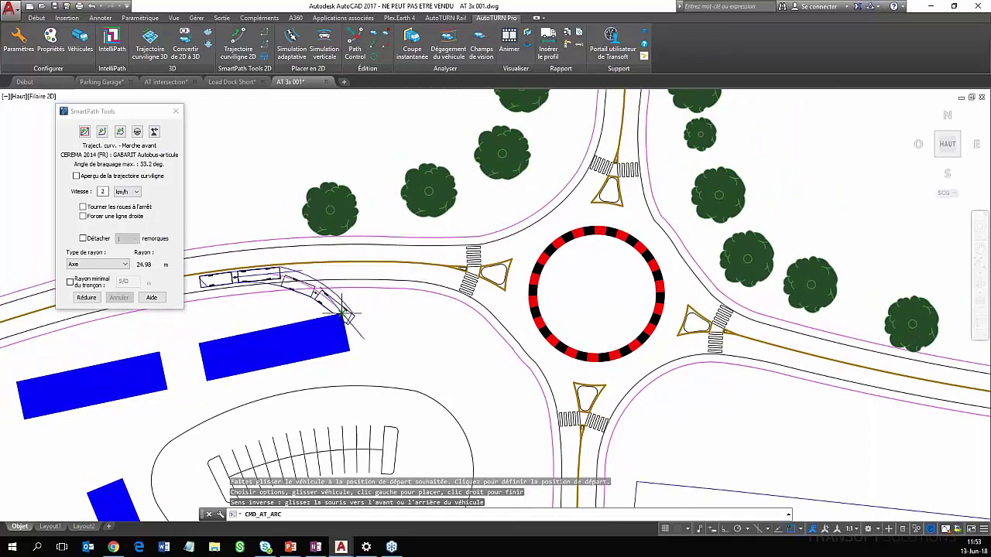
pyautogui.scroll(2, 402, 307)
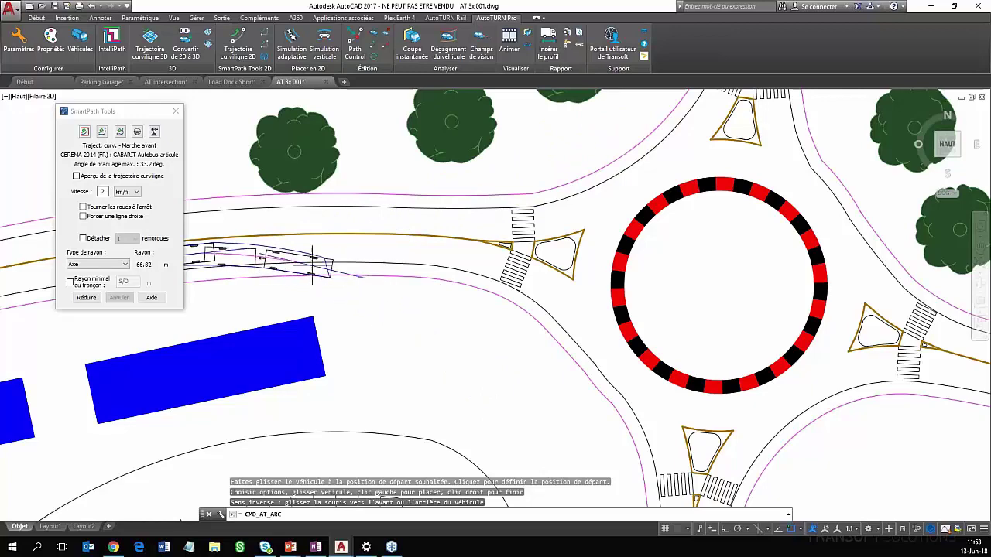
pyautogui.scroll(4, 363, 286)
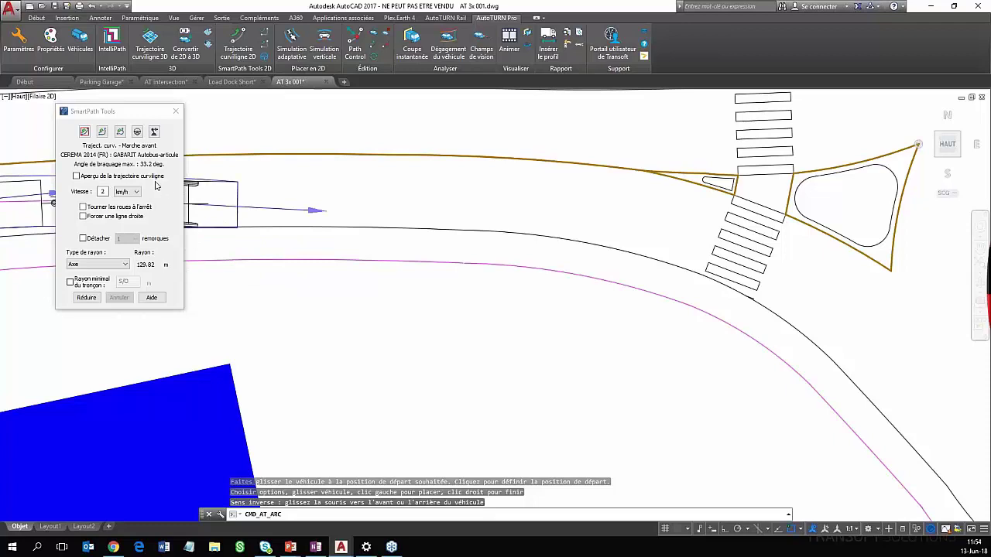
# Turn on the curved path preview and swing the bus through turns north of the approach road to examine its projected paths
pyautogui.click(77, 176)
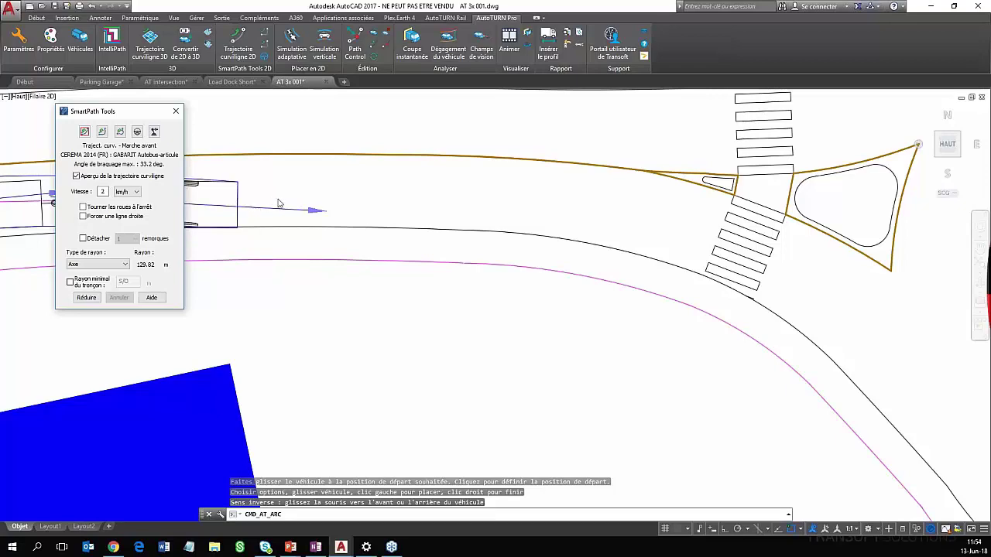
pyautogui.scroll(-2, 379, 244)
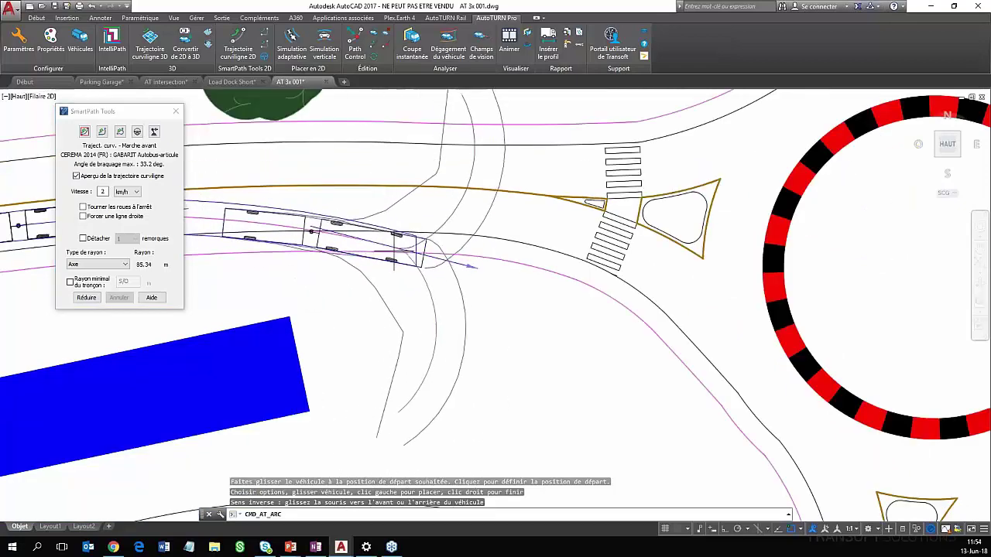
pyautogui.moveTo(389, 257); pyautogui.dragTo(415, 370, button='middle')
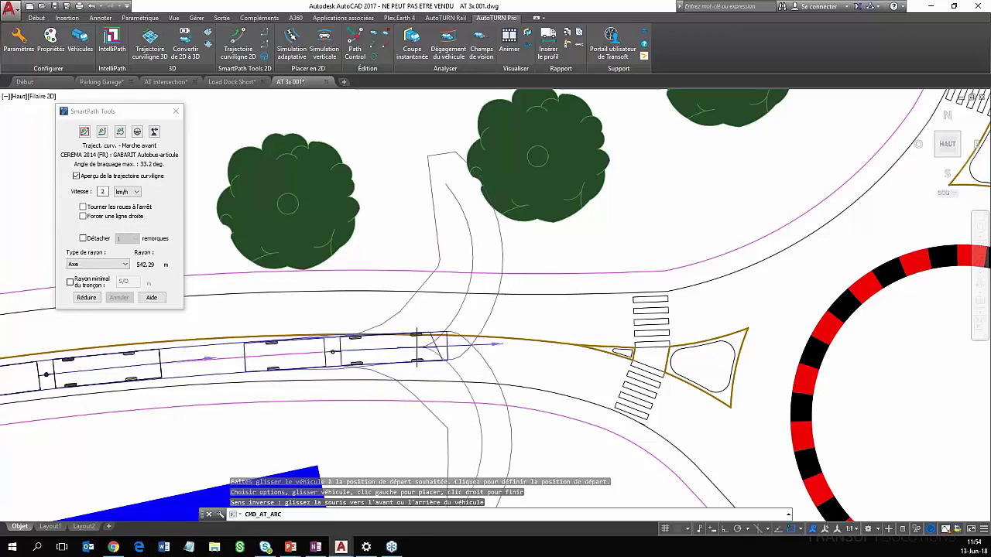
pyautogui.scroll(-2, 363, 341)
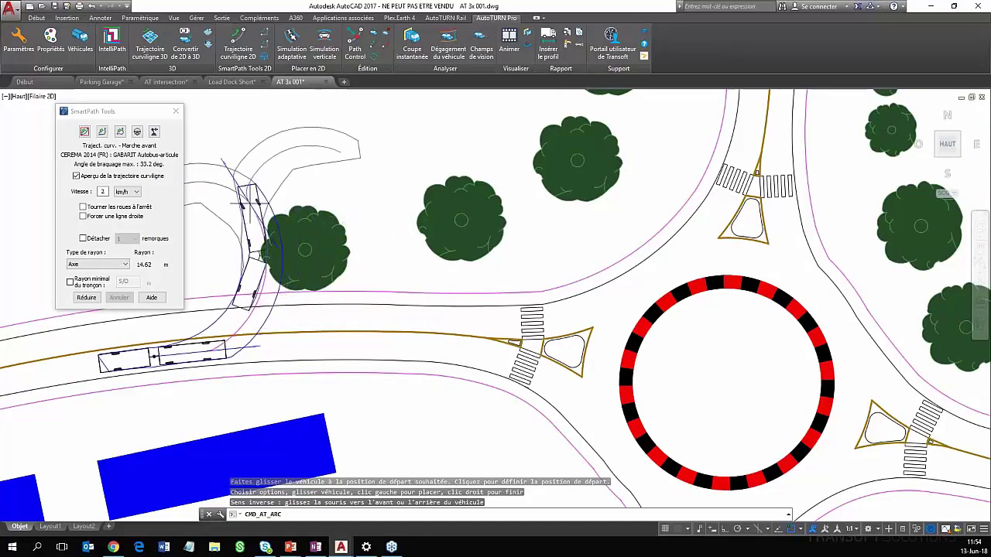
pyautogui.moveTo(256, 199); pyautogui.dragTo(385, 218, button='middle')
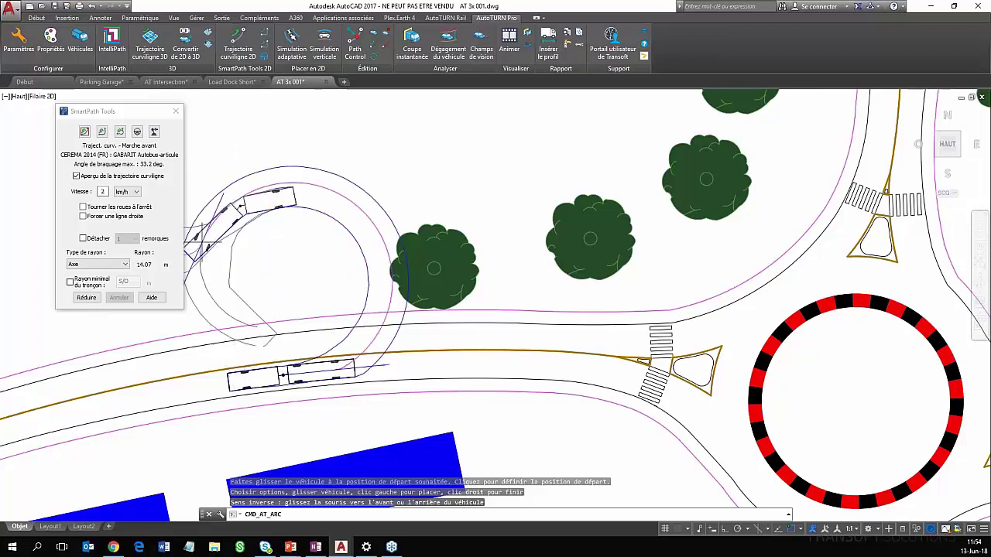
# Compare the previewed turning paths at a speed of 25 km/h, and raise the speed to 45 km/h
pyautogui.doubleClick(103, 191)
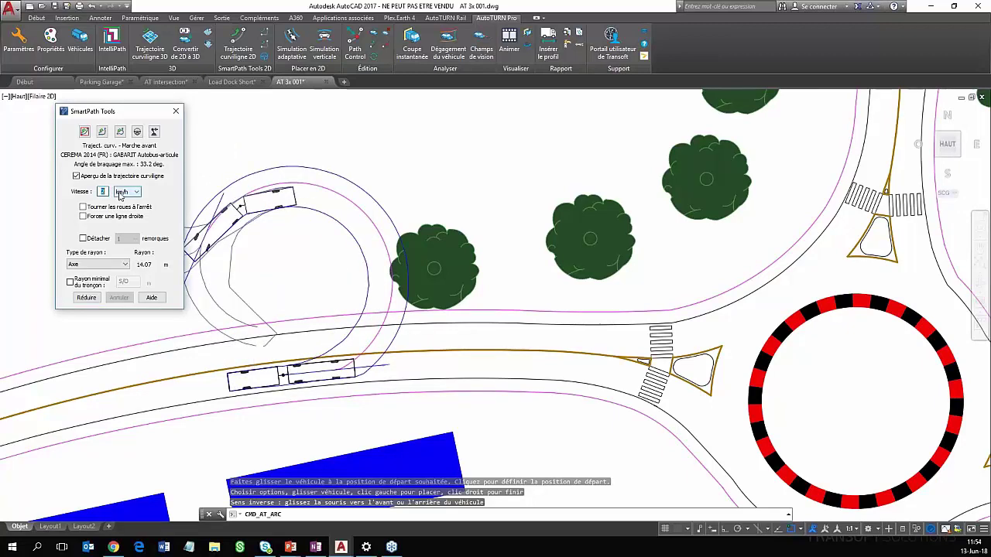
pyautogui.write('25')
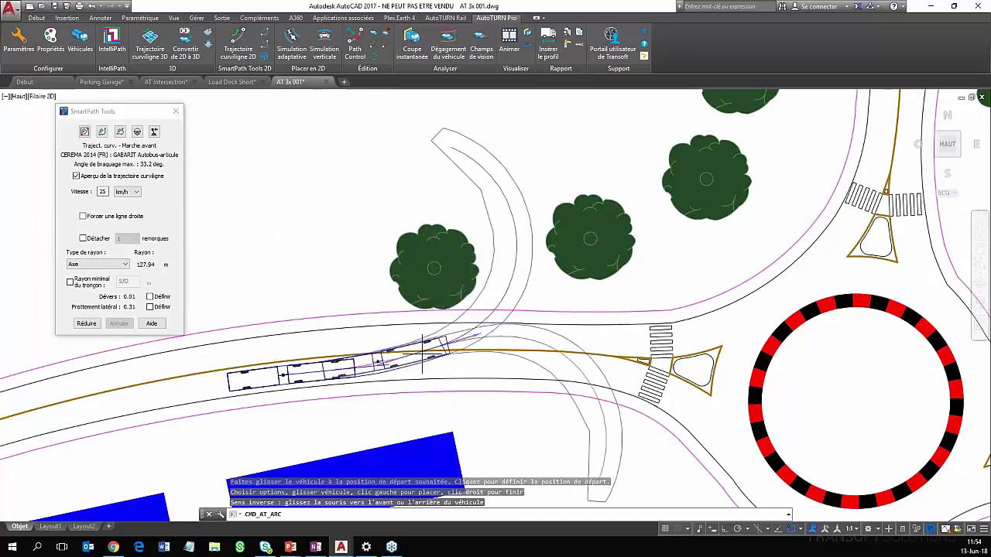
pyautogui.doubleClick(103, 191)
pyautogui.write('45')
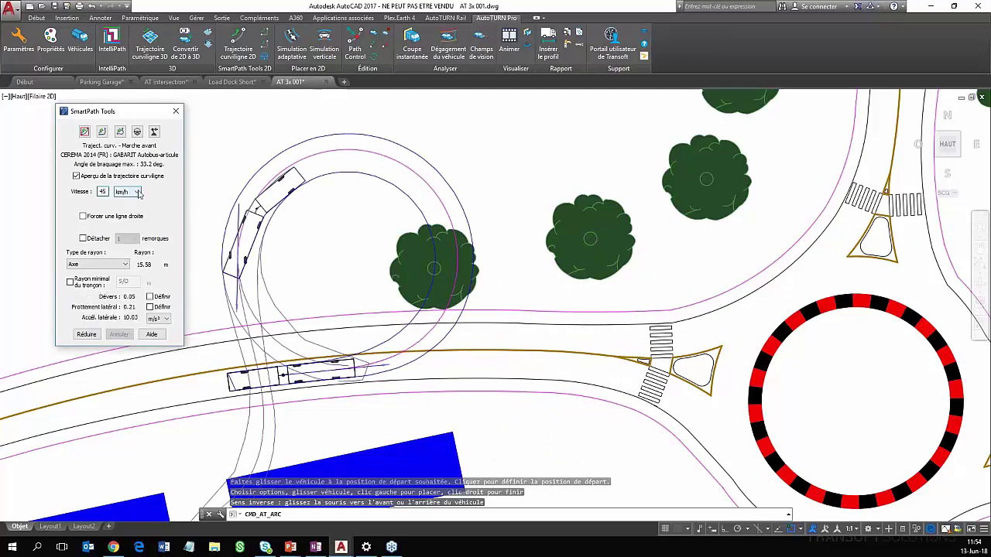
# Set the speed to 30 km/h and place the bus's path segments along the west approach lane up to the crosswalk
pyautogui.scroll(-4, 573, 294)
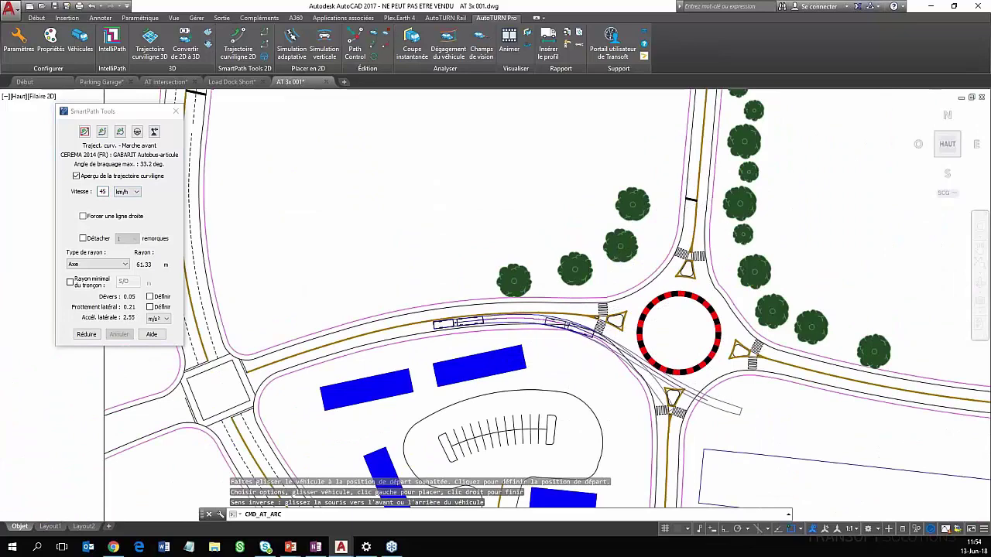
pyautogui.scroll(2, 570, 352)
pyautogui.scroll(2, 570, 352)
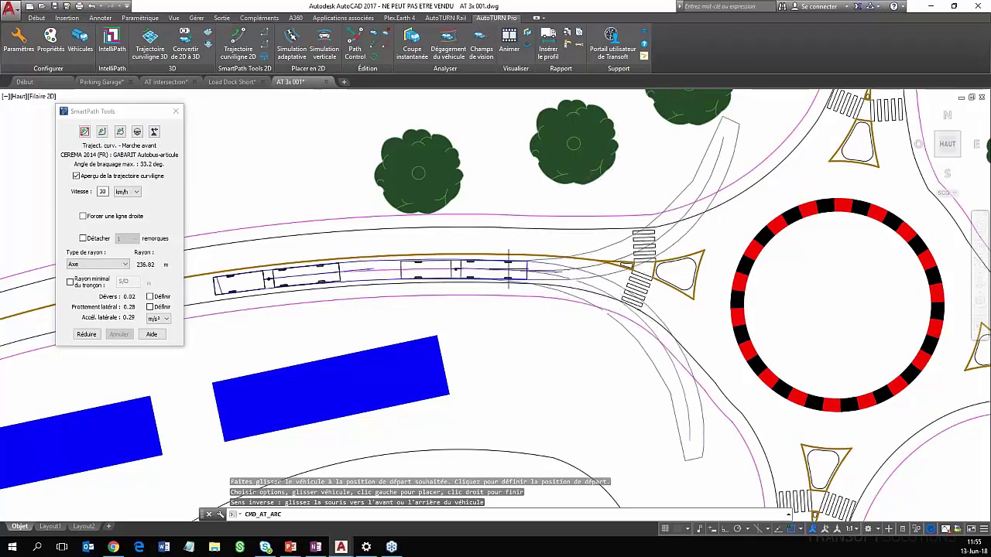
pyautogui.scroll(2, 508, 271)
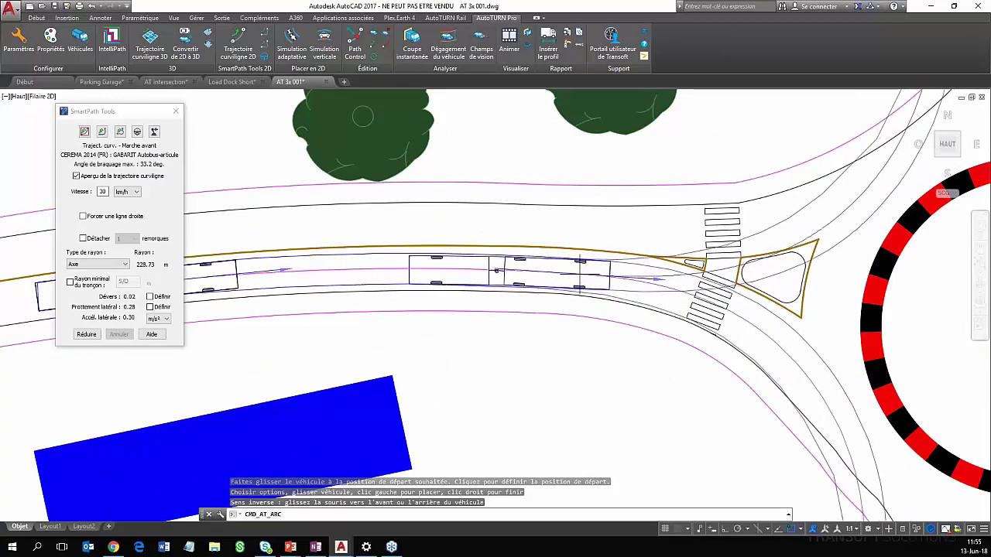
pyautogui.click(580, 272)
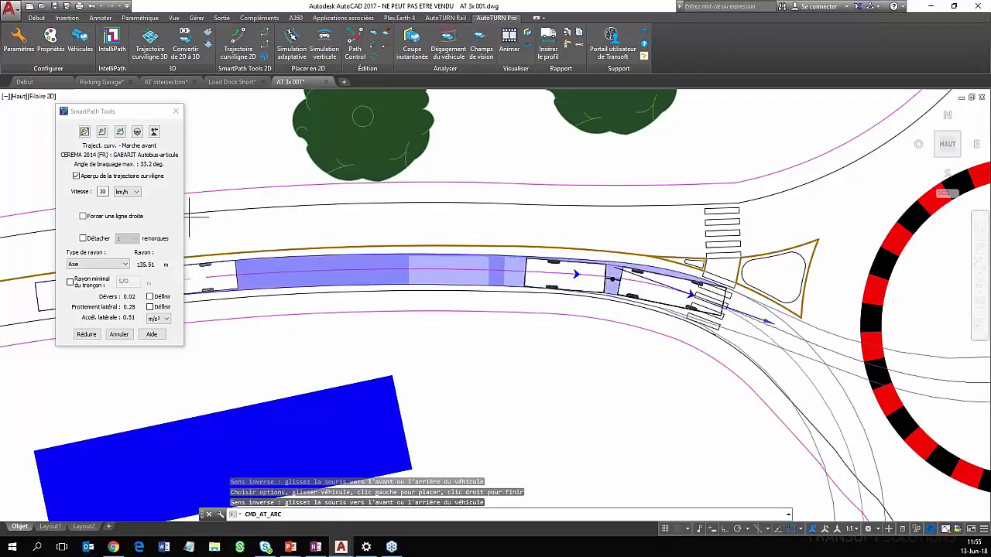
pyautogui.scroll(-2, 531, 240)
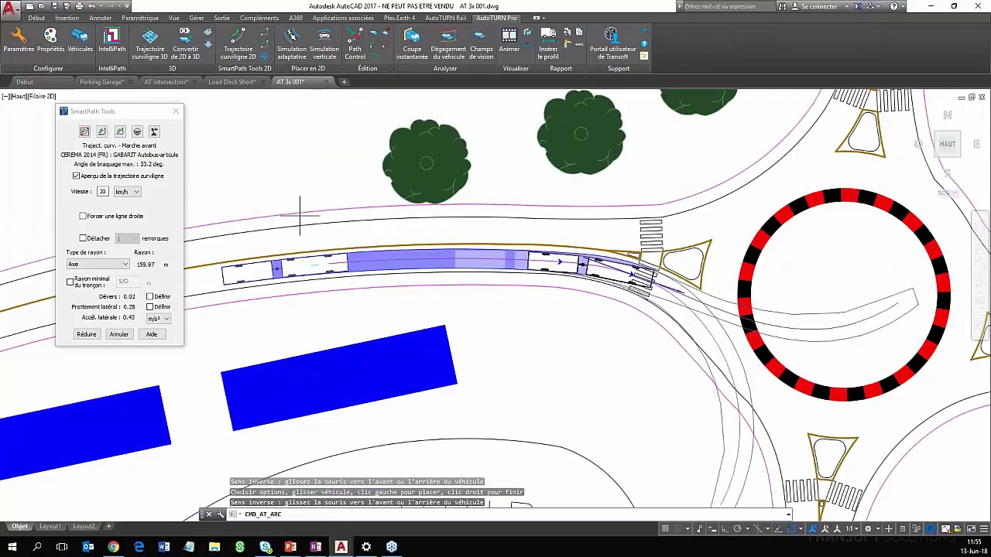
# Set the speed to 15 km/h and continue the bus path past the crosswalk to the roundabout's southwest entry
pyautogui.click(103, 191)
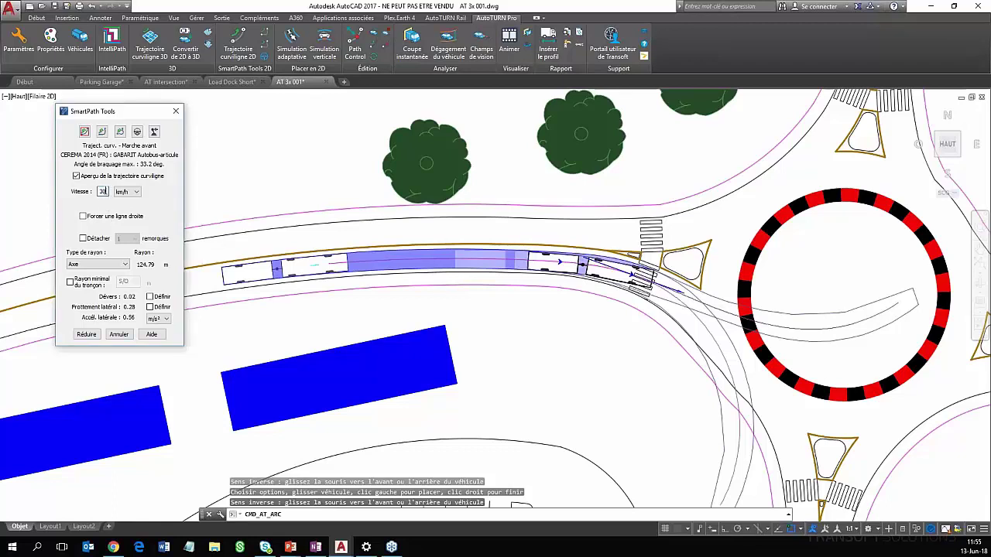
pyautogui.write('15')
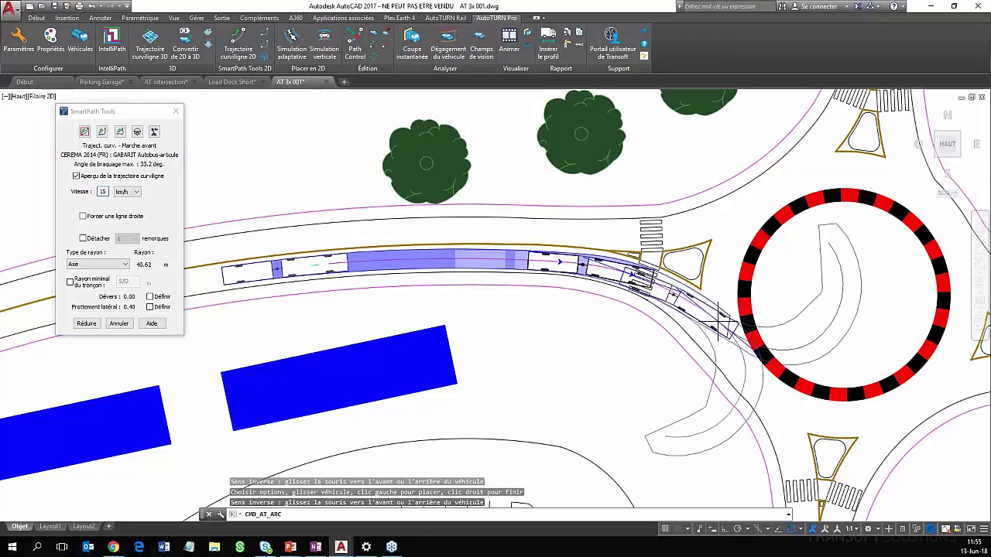
pyautogui.moveTo(717, 322)
pyautogui.mouseDown(button='middle')
pyautogui.moveTo(497, 273)
pyautogui.moveTo(453, 317)
pyautogui.mouseUp(button='middle')
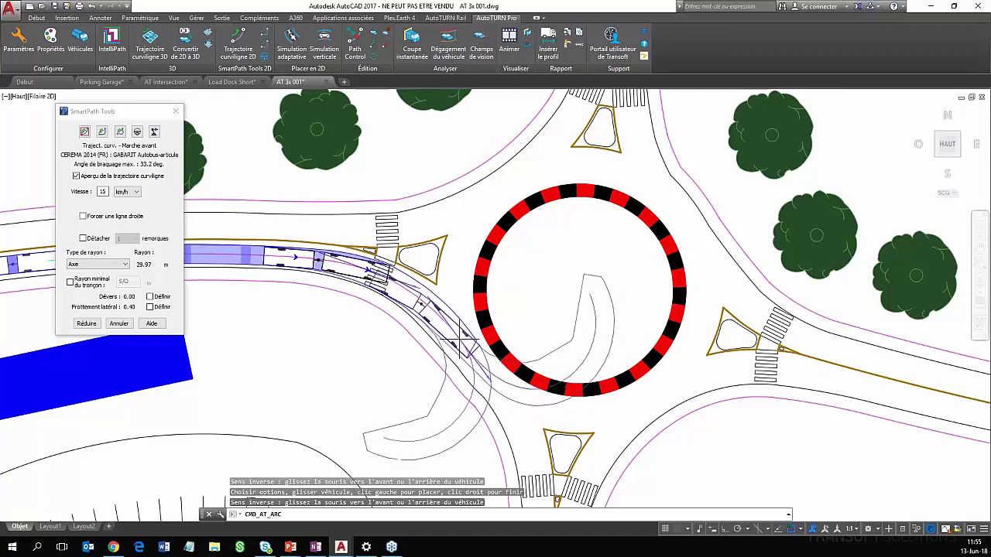
pyautogui.click(484, 356)
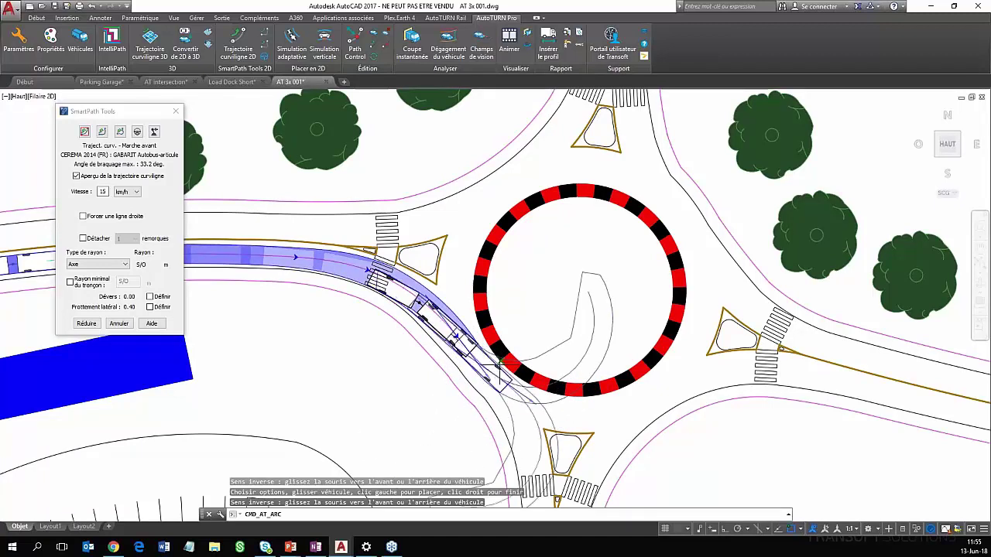
# Turn off object snap and place further path segments curving around the south side of the central island
pyautogui.scroll(2, 493, 371)
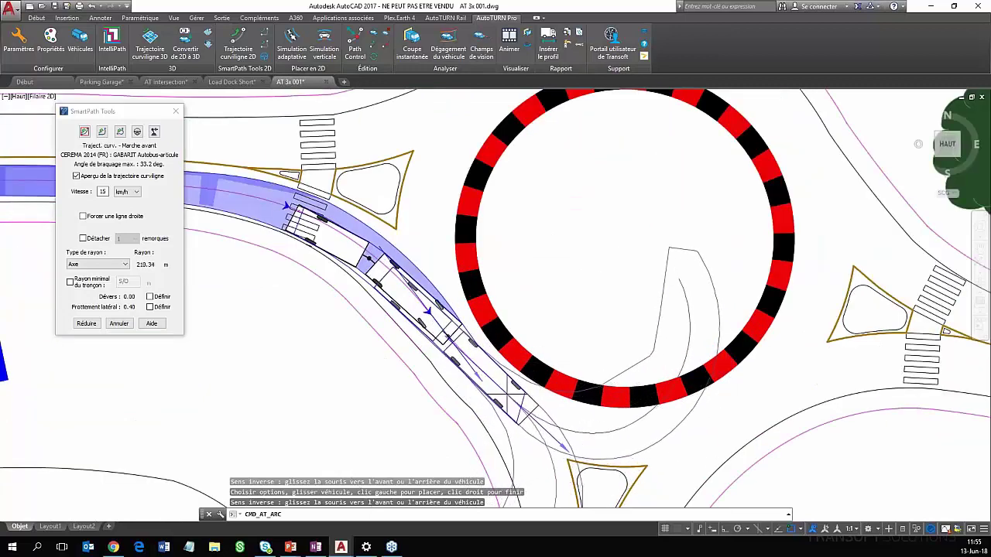
pyautogui.press('F3')
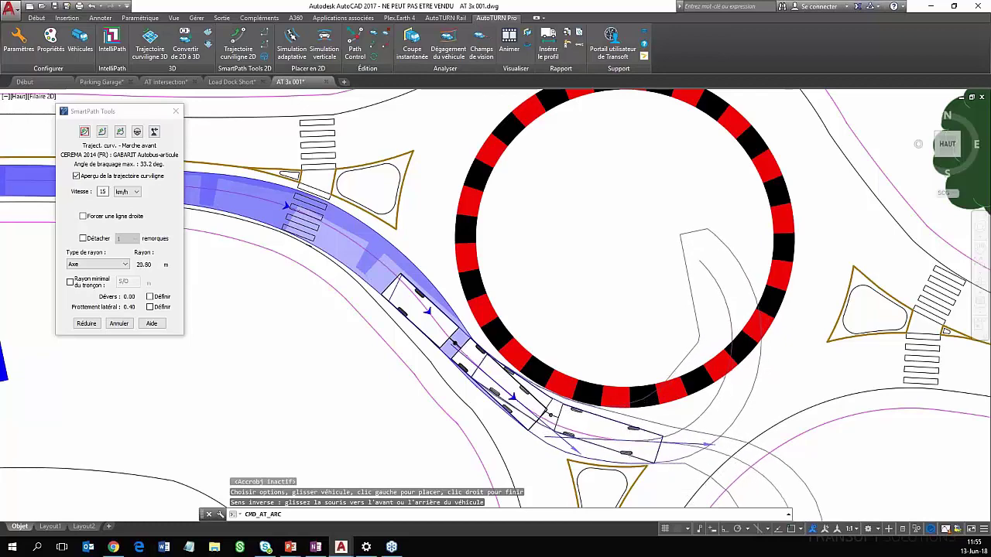
pyautogui.click(696, 442)
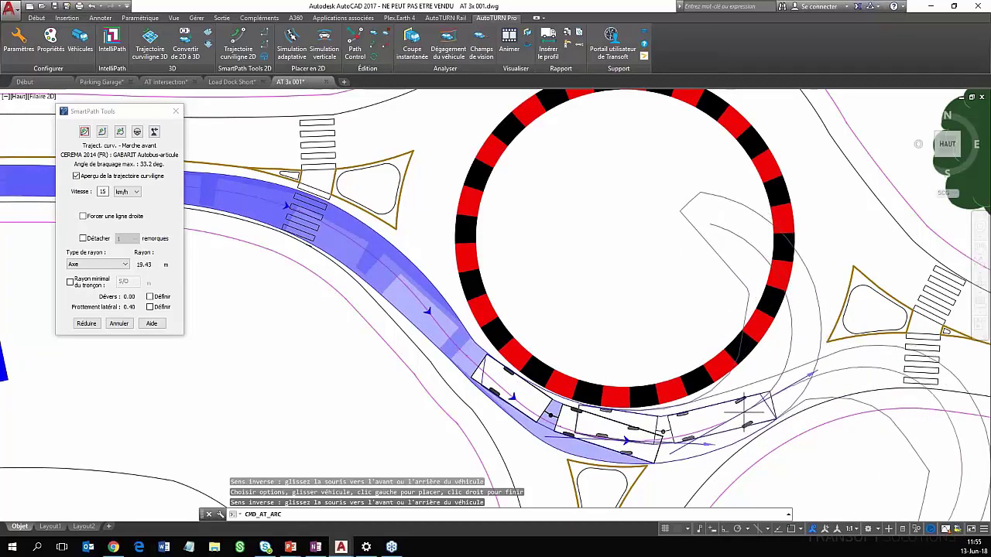
# Extend the bus path through the roundabout's east exit into the departing lane and finish the simulation
pyautogui.moveTo(810, 394)
pyautogui.mouseDown(button='middle')
pyautogui.moveTo(570, 359)
pyautogui.moveTo(541, 365)
pyautogui.mouseUp(button='middle')
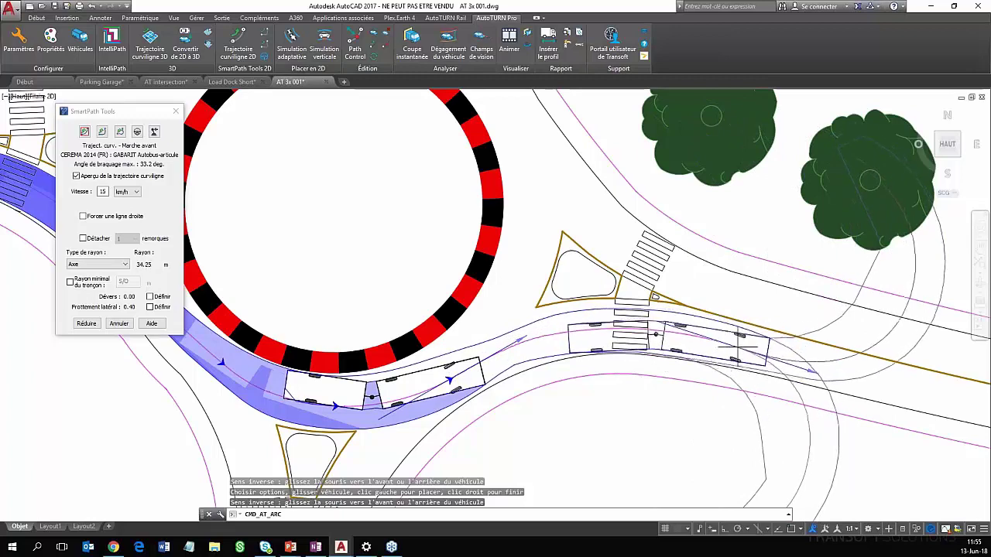
pyautogui.click(736, 346)
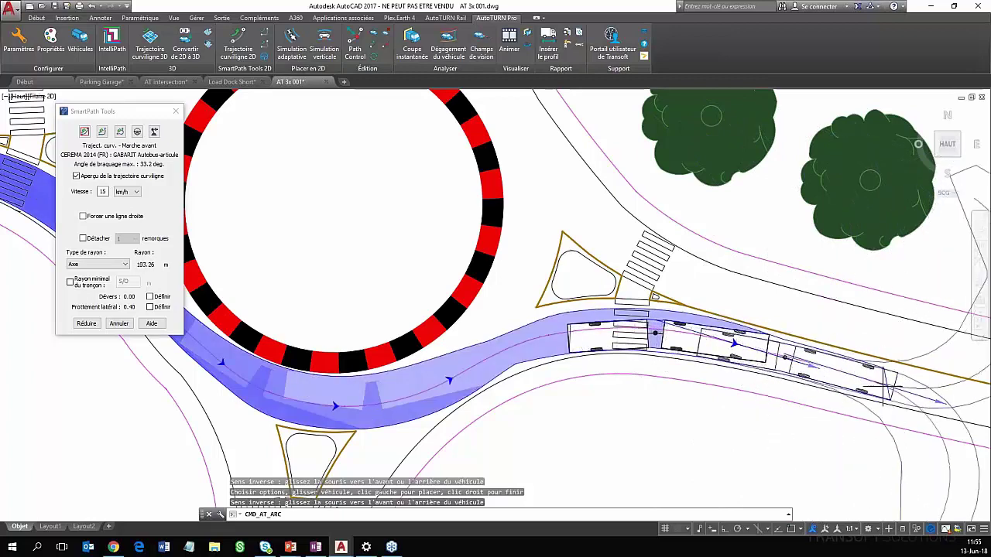
pyautogui.moveTo(900, 394); pyautogui.dragTo(755, 365, button='middle')
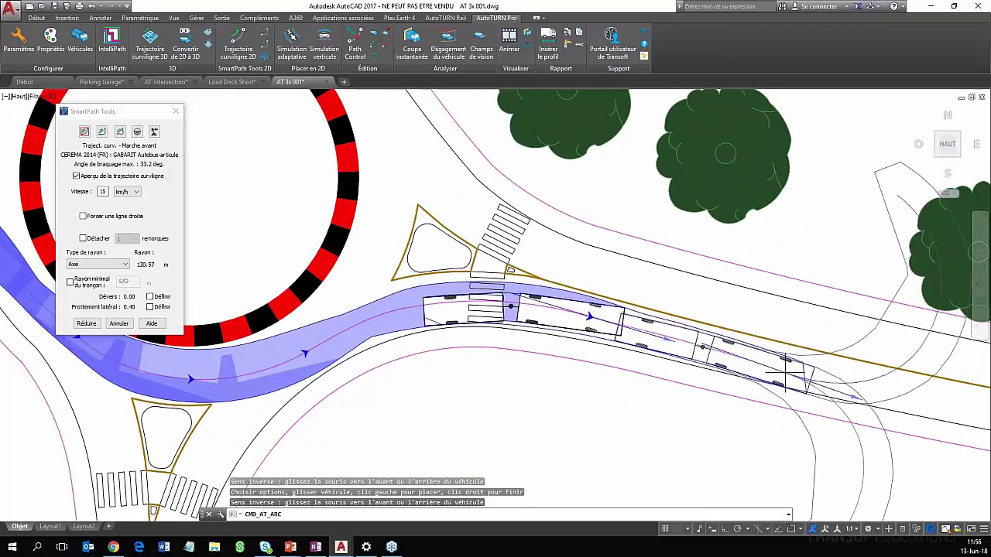
pyautogui.click(795, 370)
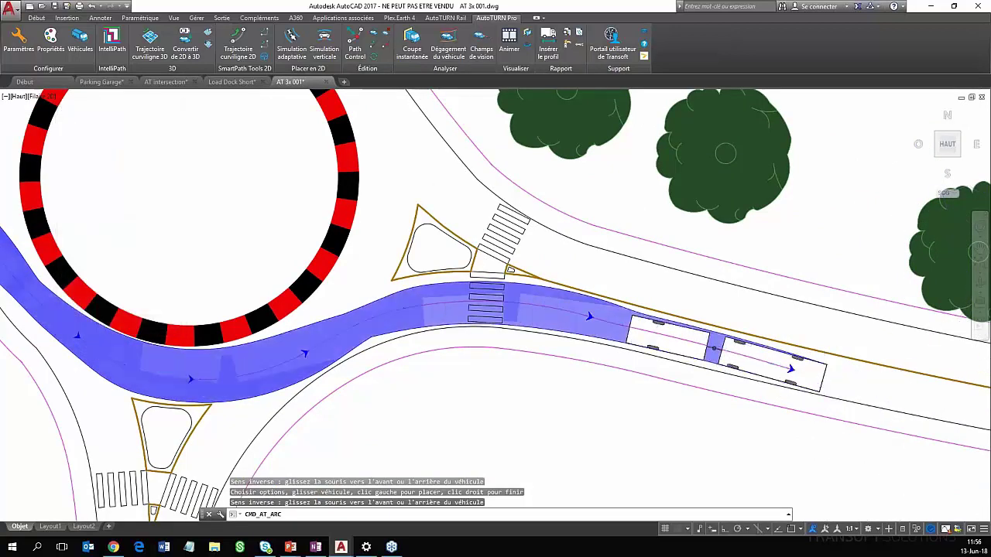
pyautogui.rightClick(394, 402)
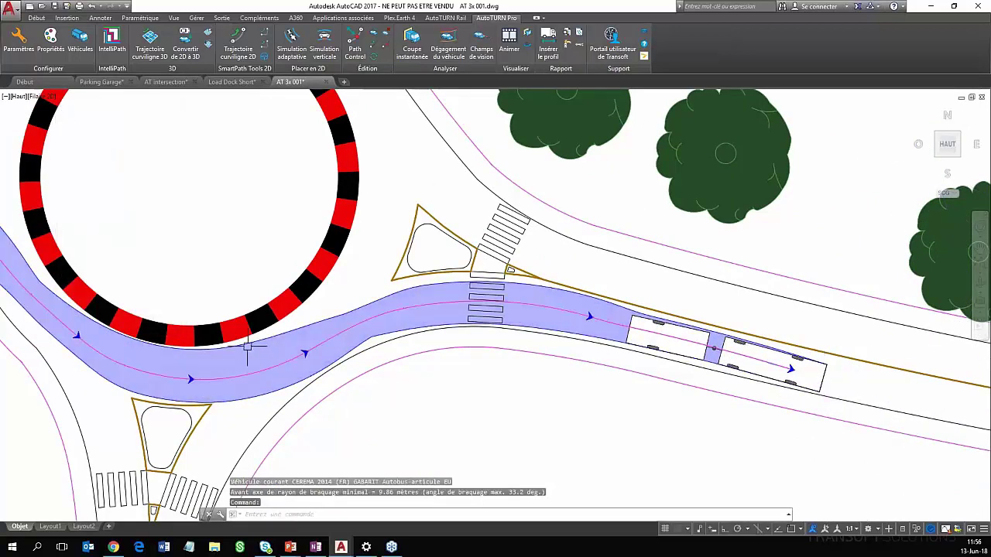
# Open the bus's finished roundabout path for node editing with Path Control
pyautogui.scroll(-3, 247, 349)
pyautogui.moveTo(280, 345); pyautogui.dragTo(523, 375, button='middle')
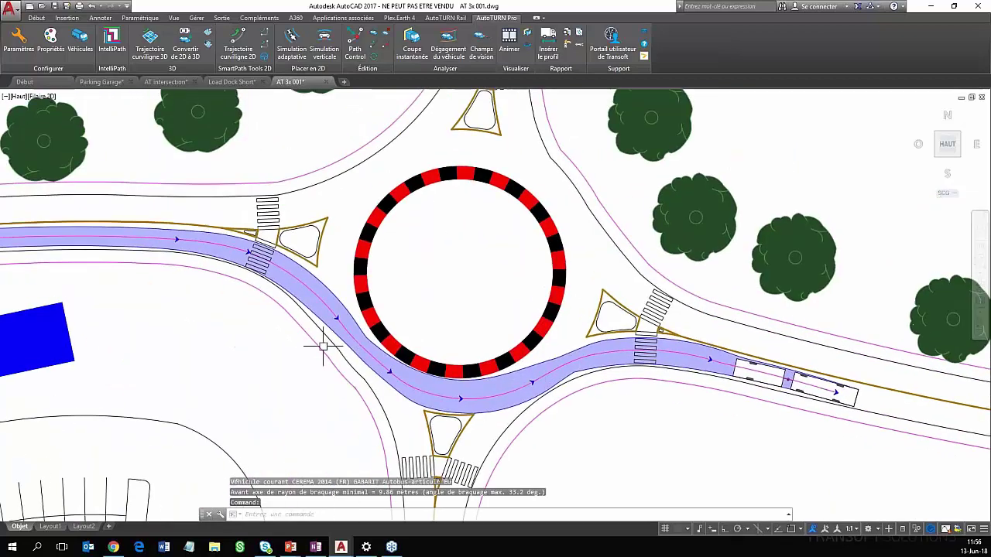
pyautogui.moveTo(333, 346); pyautogui.dragTo(377, 361, button='middle')
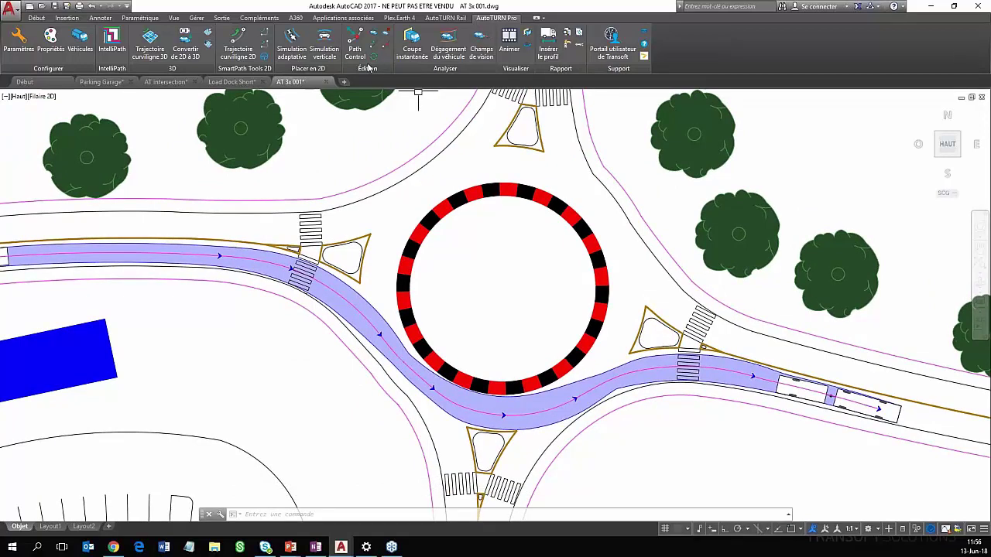
pyautogui.click(356, 41)
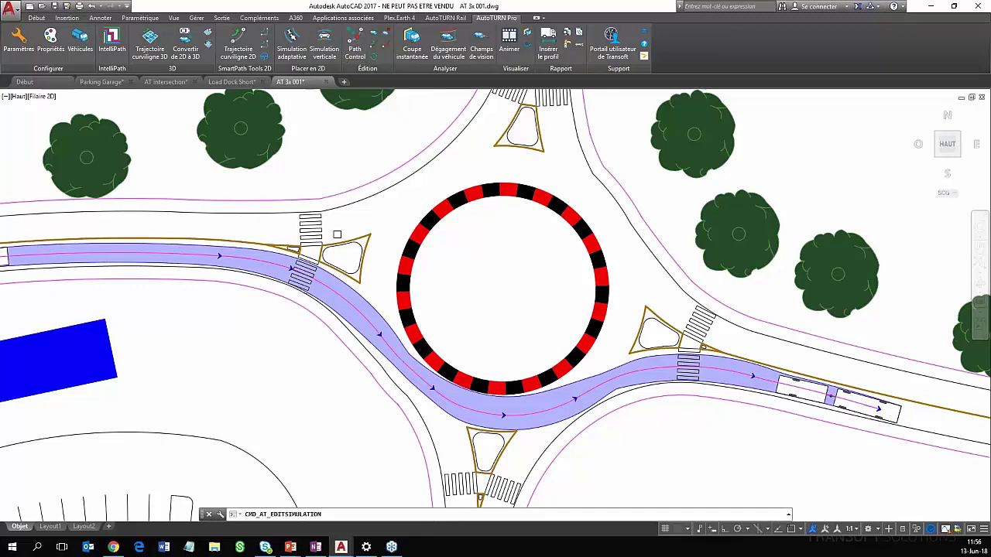
pyautogui.click(345, 298)
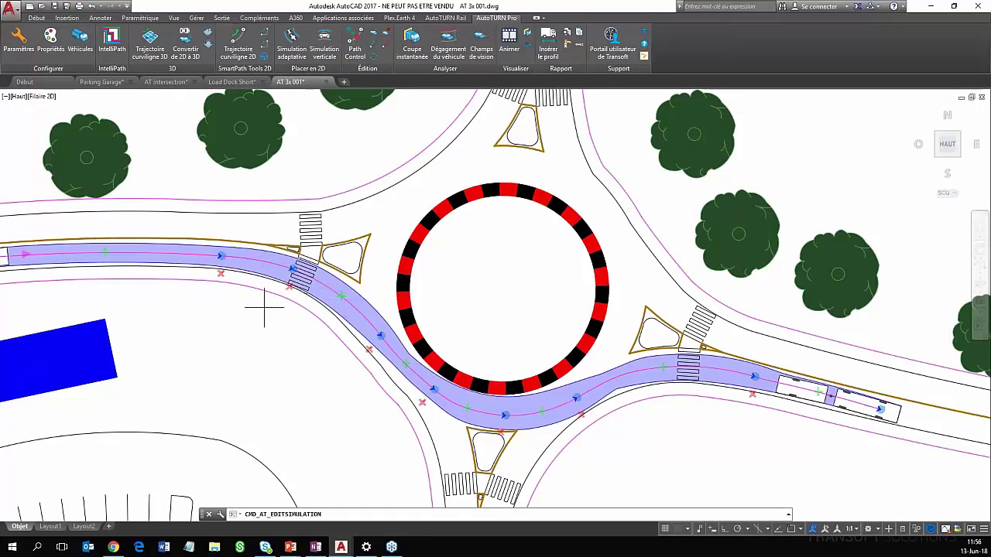
# Try to move the path's starting node in the west approach lane
pyautogui.scroll(-3, 247, 302)
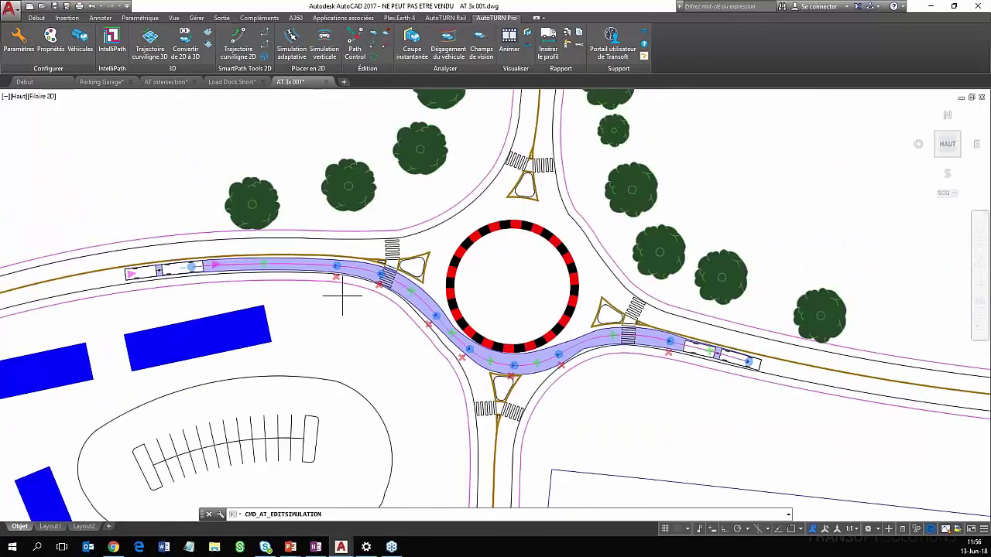
pyautogui.scroll(2, 140, 285)
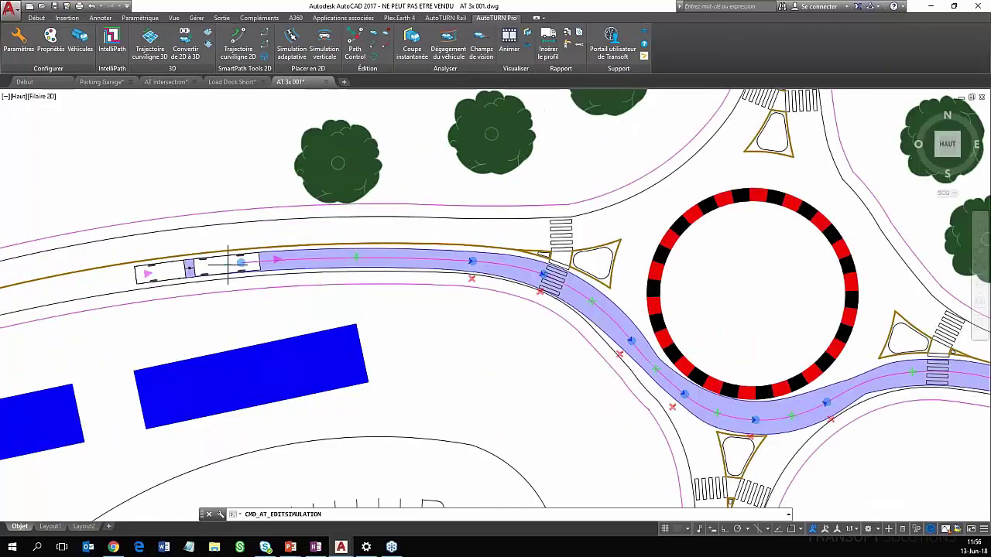
pyautogui.click(242, 260)
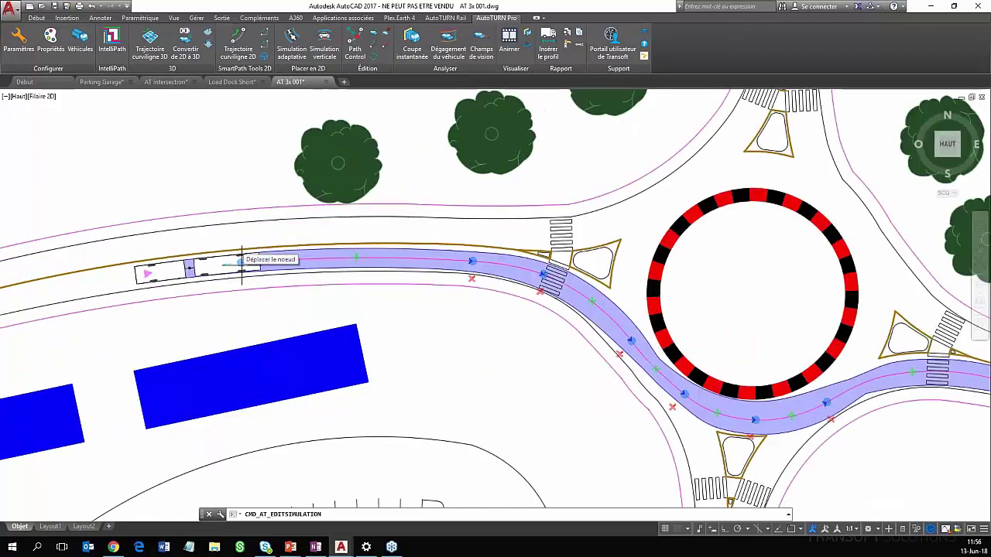
pyautogui.click(247, 259)
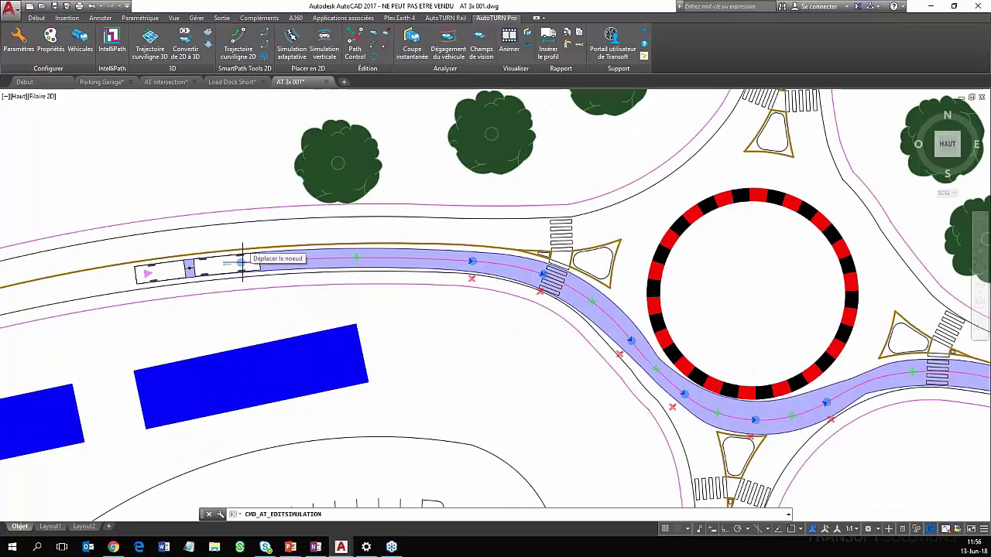
# Adjust the position of the path node directly south of the central island, keeping the bus clear of its kerb
pyautogui.moveTo(743, 355)
pyautogui.mouseDown(button='middle')
pyautogui.moveTo(513, 309)
pyautogui.moveTo(409, 328)
pyautogui.mouseUp(button='middle')
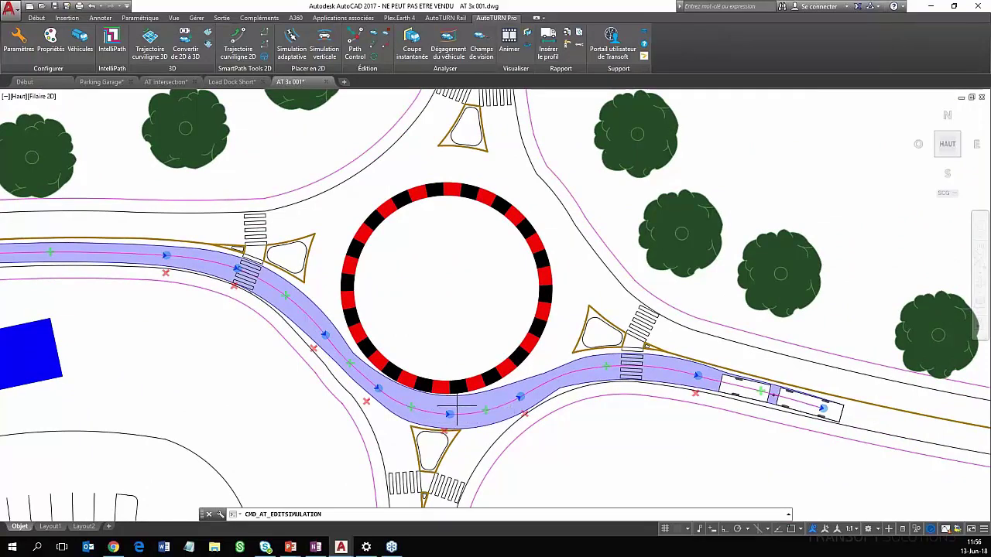
pyautogui.scroll(3, 449, 406)
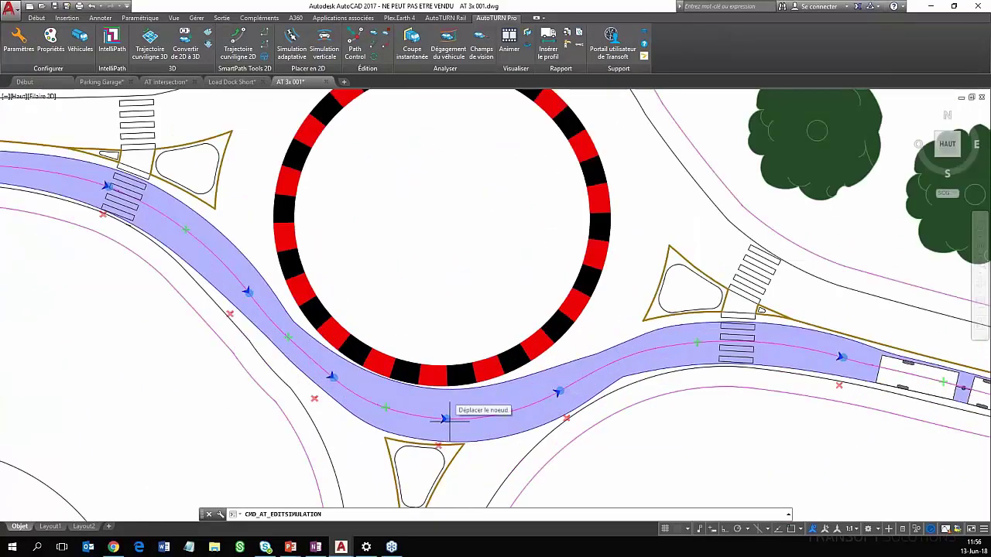
pyautogui.click(448, 418)
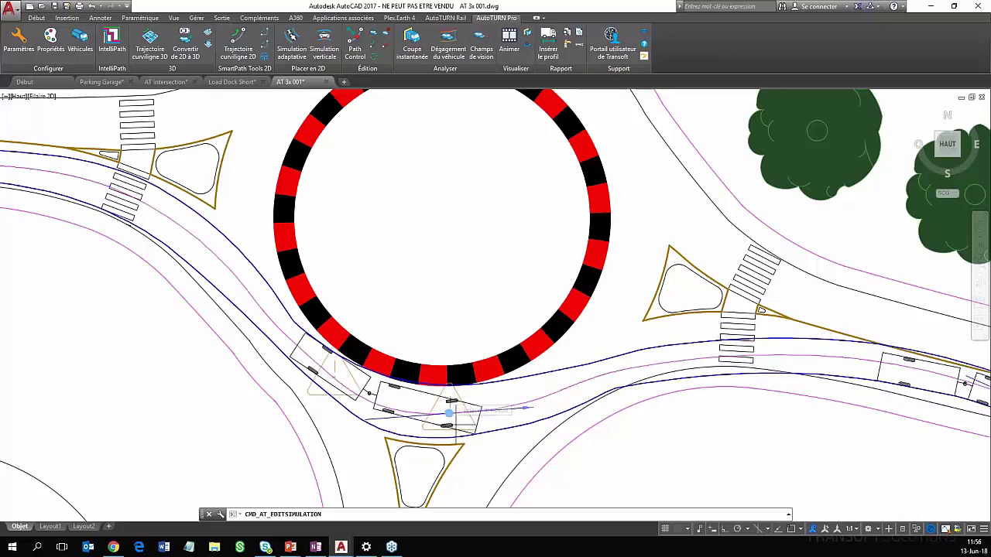
pyautogui.click(457, 420)
pyautogui.scroll(2, 457, 419)
pyautogui.click(456, 419)
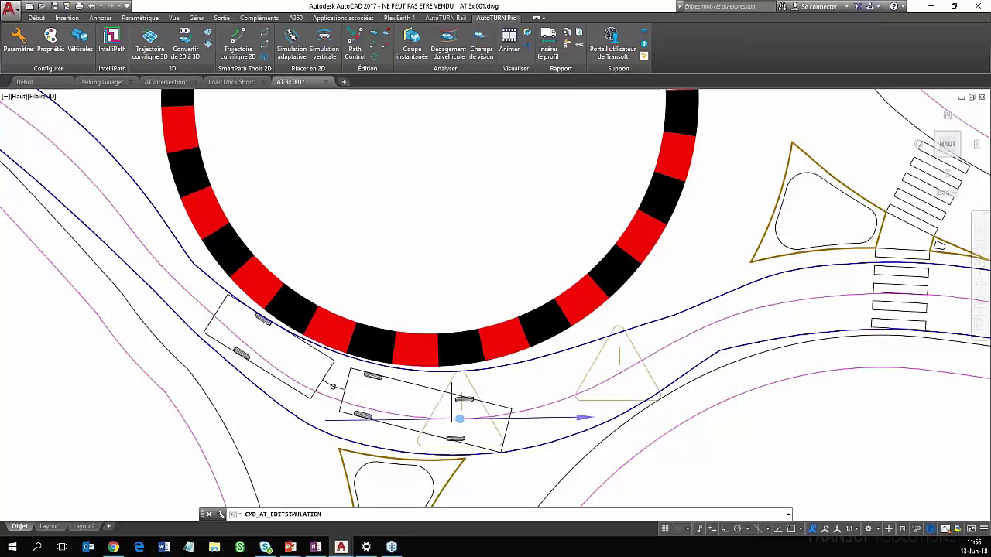
pyautogui.click(557, 436)
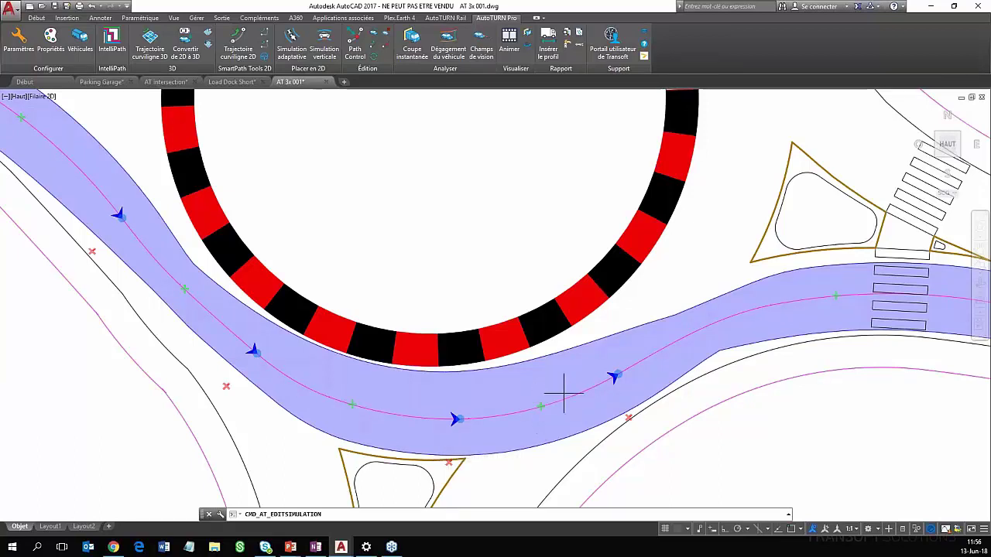
# Adjust the path node southeast of the central island, just before the east exit crosswalk
pyautogui.moveTo(572, 385); pyautogui.dragTo(356, 375, button='middle')
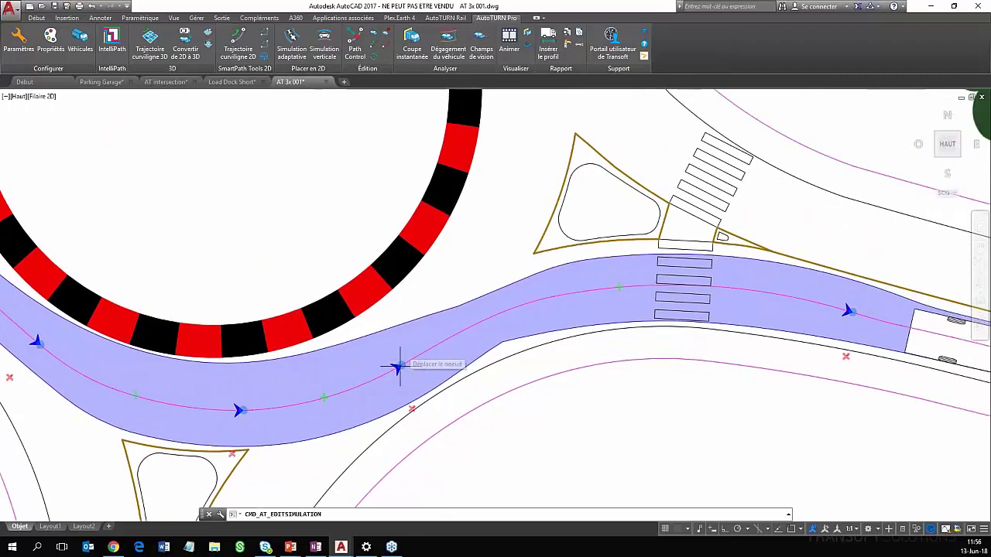
pyautogui.click(397, 366)
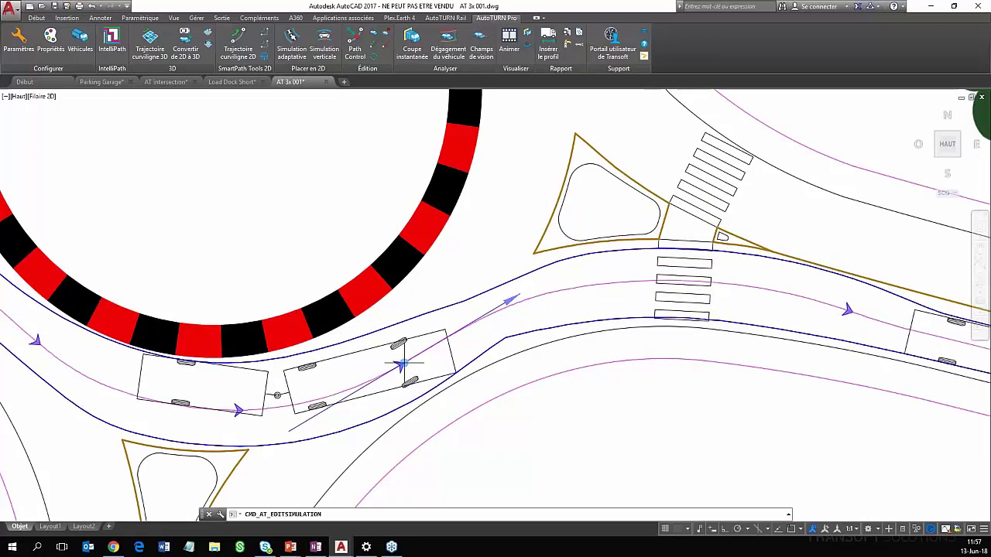
pyautogui.click(400, 364)
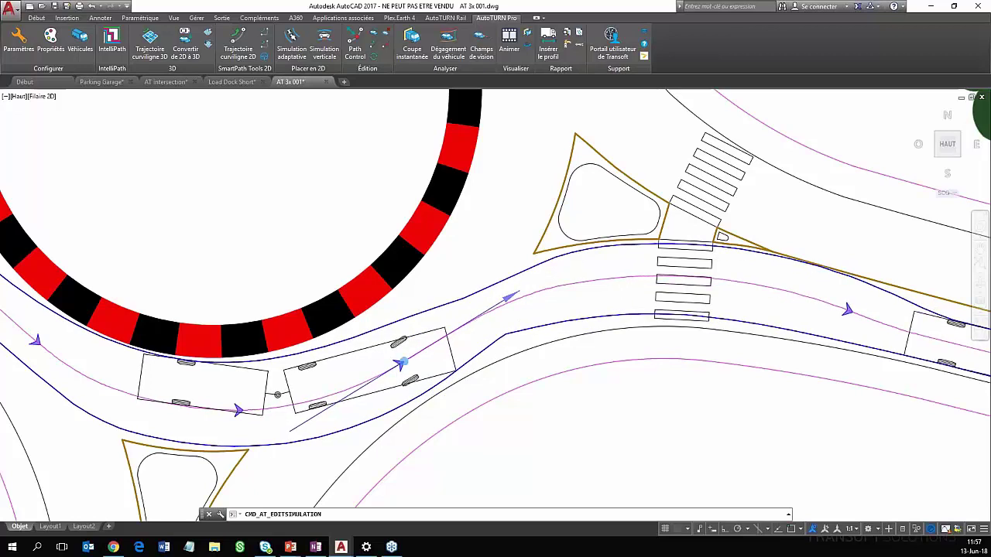
# Shift the path node directly south of the central island slightly east and finish editing the bus path
pyautogui.click(239, 409)
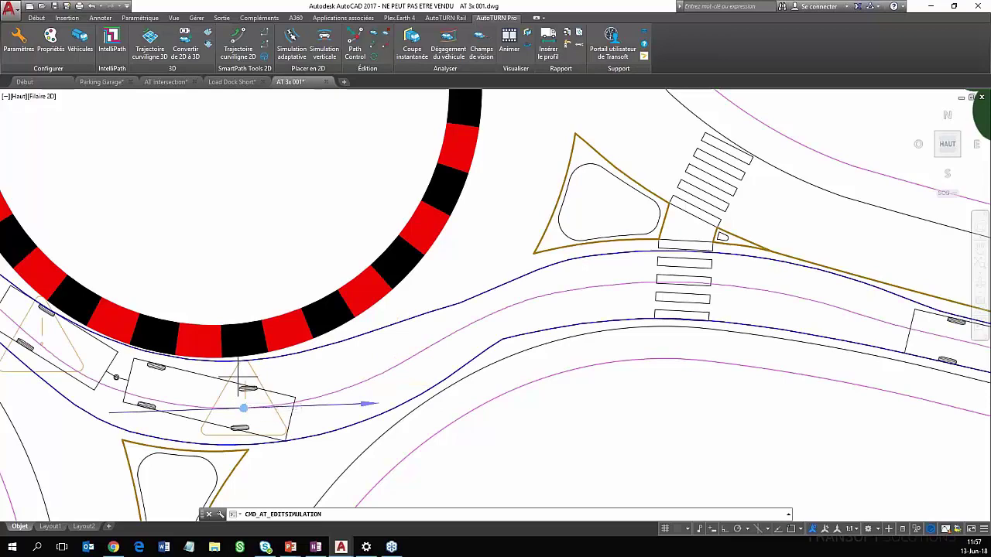
pyautogui.click(246, 411)
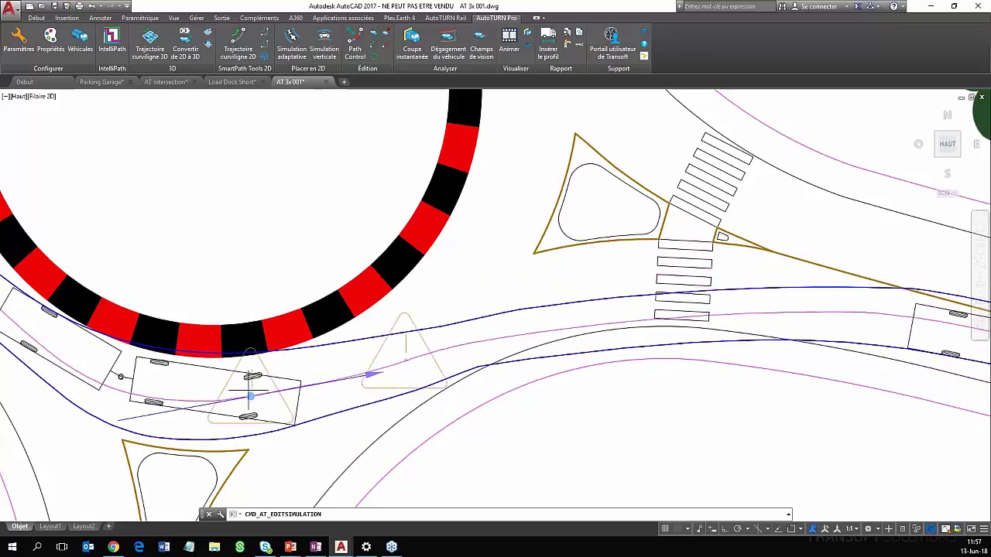
pyautogui.click(249, 396)
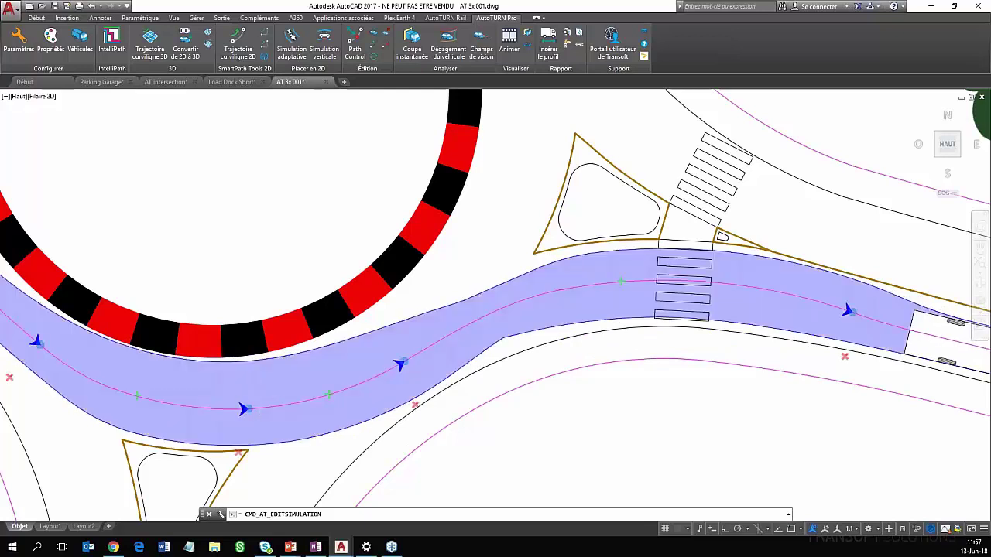
pyautogui.press('Escape')
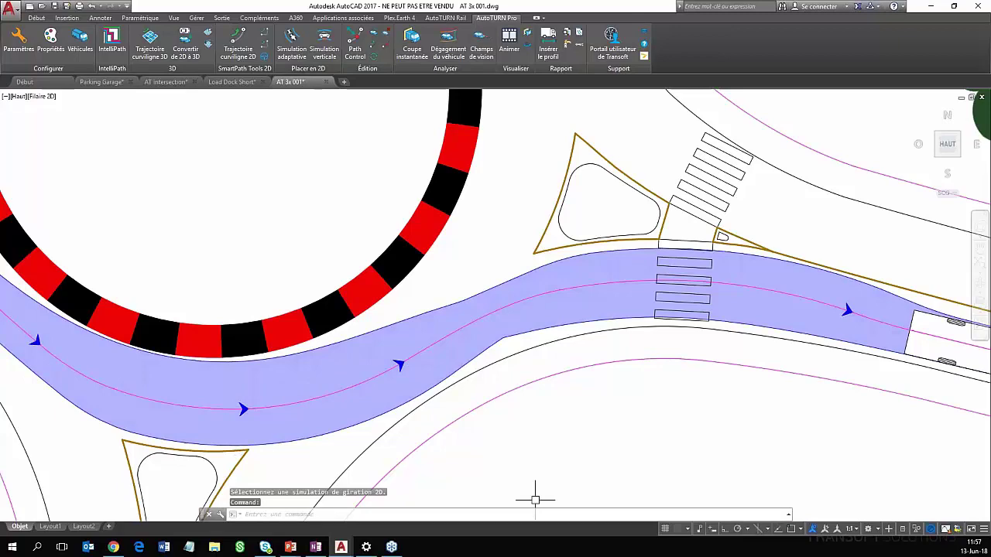
# Place static bus outlines on the path, one south-east of the central island and one at the west entry crosswalk
pyautogui.scroll(-3, 488, 356)
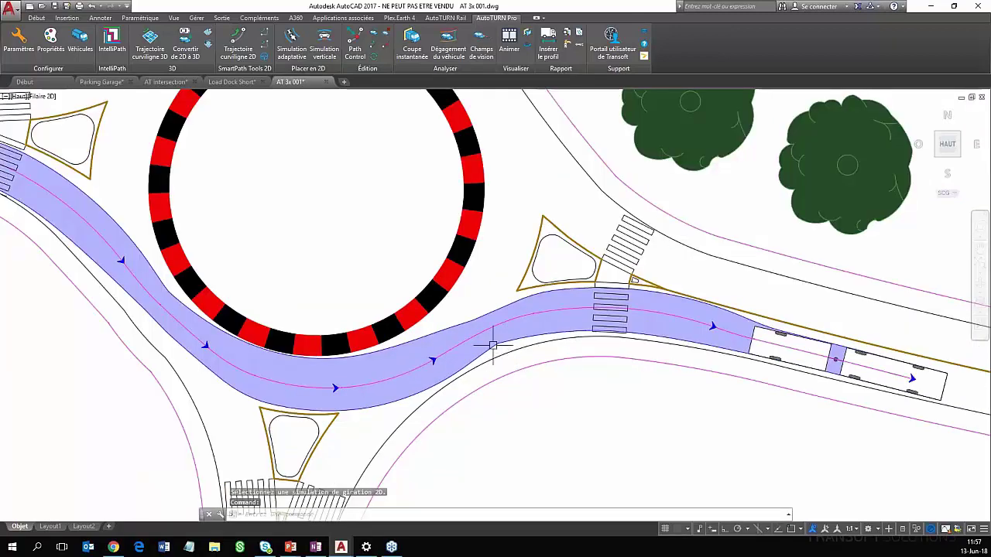
pyautogui.scroll(-2, 417, 142)
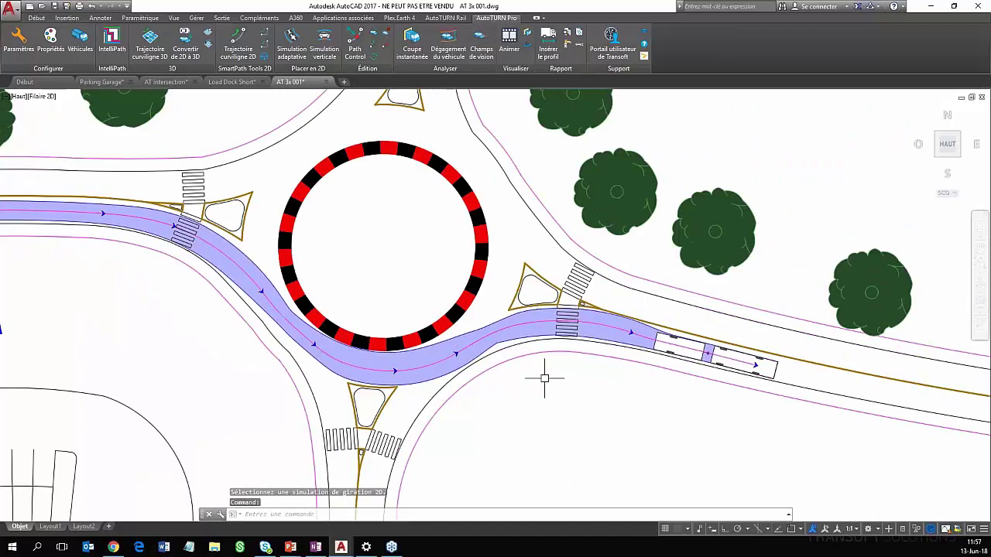
pyautogui.moveTo(545, 352)
pyautogui.mouseDown(button='middle')
pyautogui.moveTo(465, 342)
pyautogui.moveTo(432, 360)
pyautogui.mouseUp(button='middle')
pyautogui.scroll(-2, 413, 333)
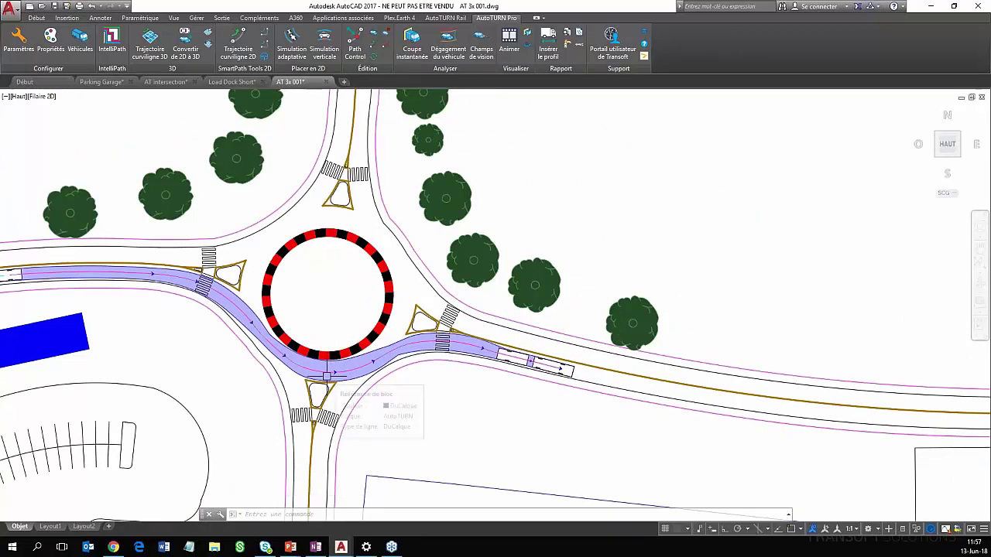
pyautogui.scroll(2, 341, 378)
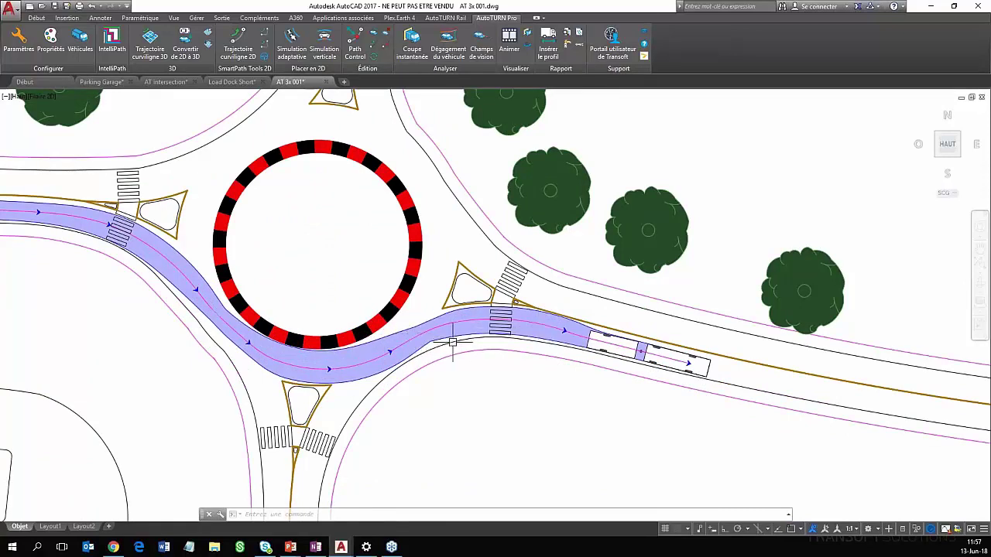
pyautogui.moveTo(334, 340)
pyautogui.mouseDown(button='middle')
pyautogui.moveTo(337, 329)
pyautogui.moveTo(530, 382)
pyautogui.moveTo(531, 372)
pyautogui.mouseUp(button='middle')
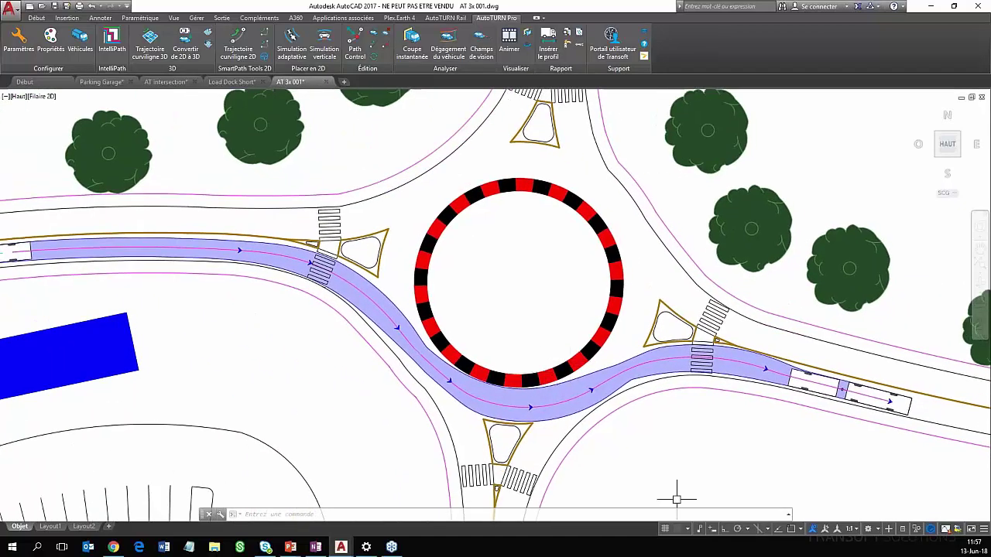
pyautogui.click(381, 34)
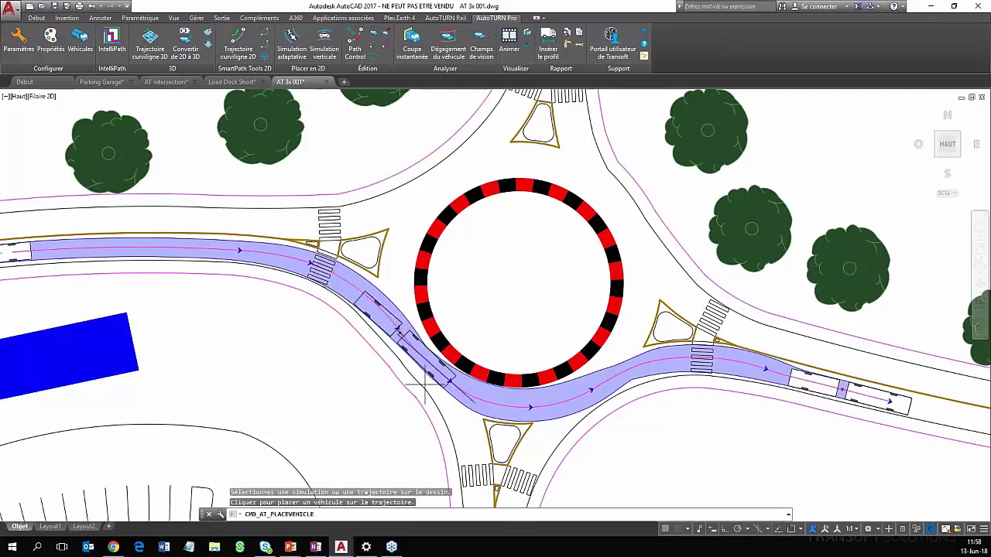
pyautogui.scroll(2, 493, 406)
pyautogui.scroll(2, 494, 410)
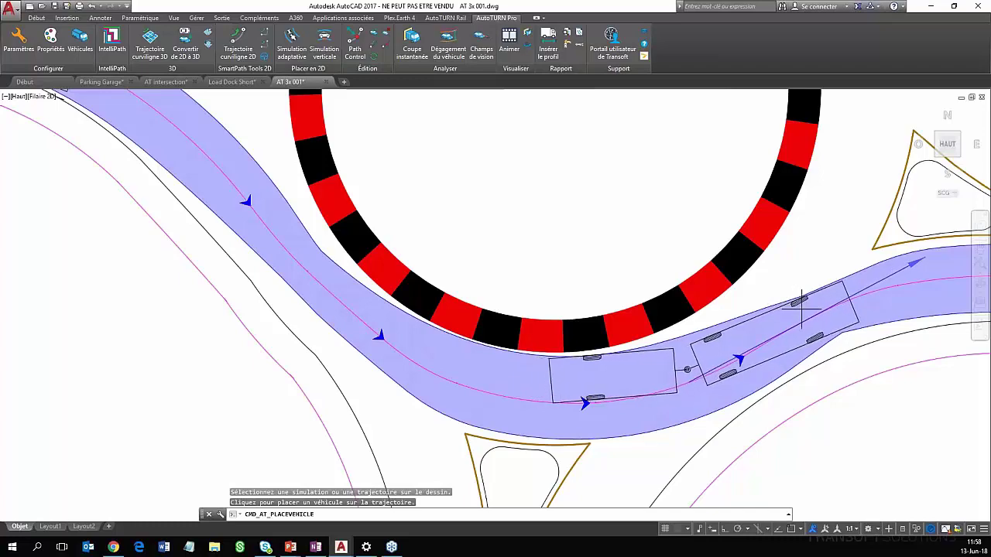
pyautogui.scroll(-5, 888, 315)
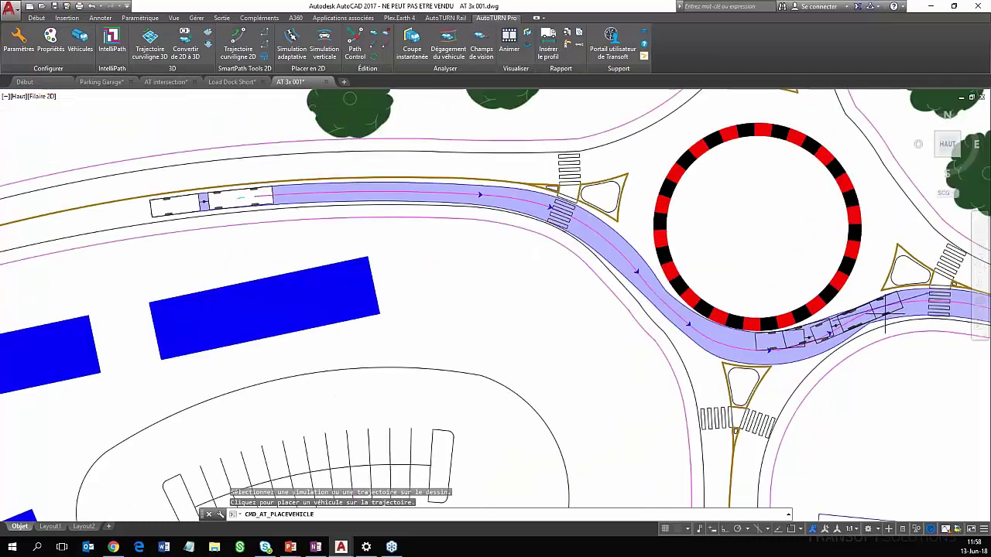
pyautogui.moveTo(887, 315); pyautogui.dragTo(678, 349, button='middle')
pyautogui.scroll(1, 475, 302)
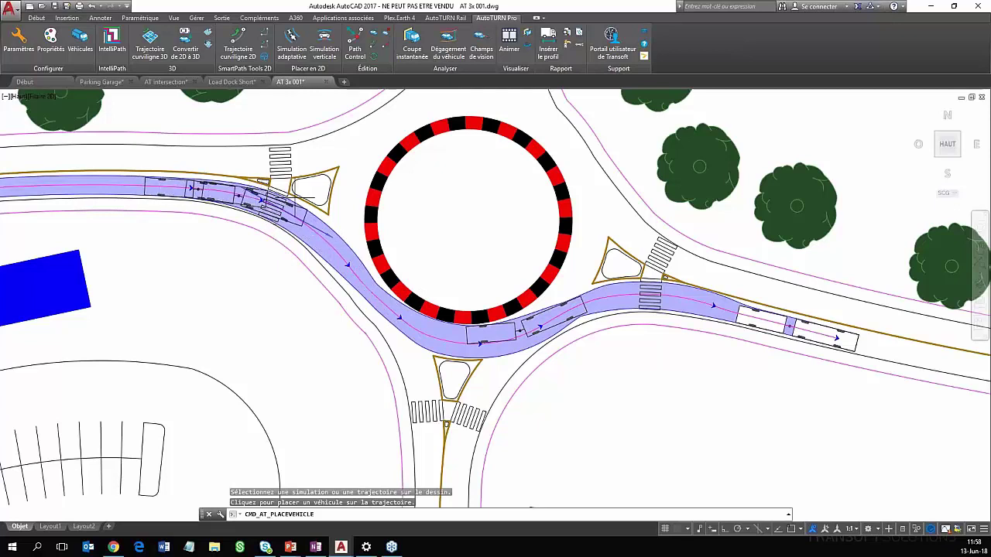
pyautogui.press('Return')
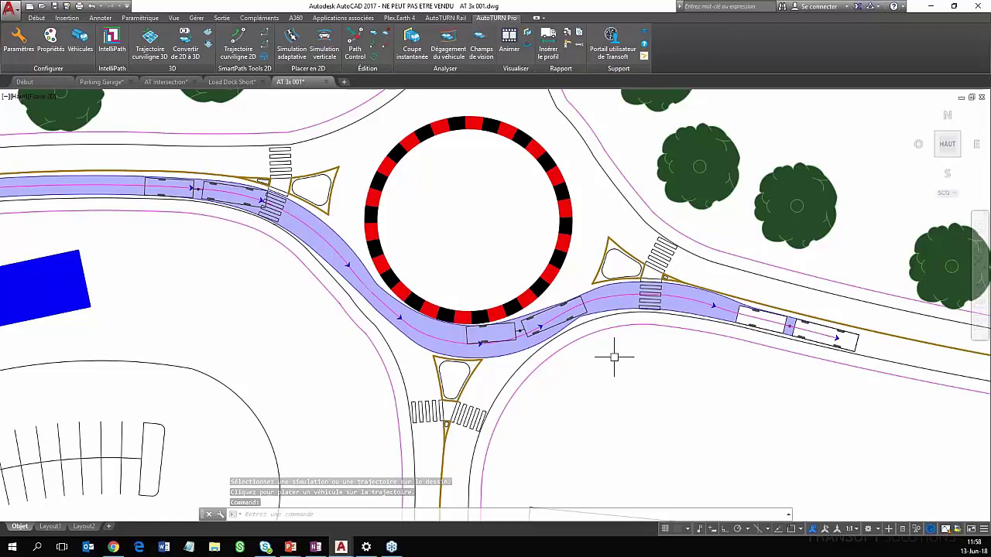
# Insert the current vehicle's dimensioned profile in the empty area south-east of the roundabout, below the east exit road
pyautogui.scroll(-2, 609, 347)
pyautogui.moveTo(596, 344)
pyautogui.mouseDown(button='middle')
pyautogui.moveTo(474, 396)
pyautogui.moveTo(459, 390)
pyautogui.mouseUp(button='middle')
pyautogui.scroll(-2, 459, 390)
pyautogui.scroll(2, 642, 181)
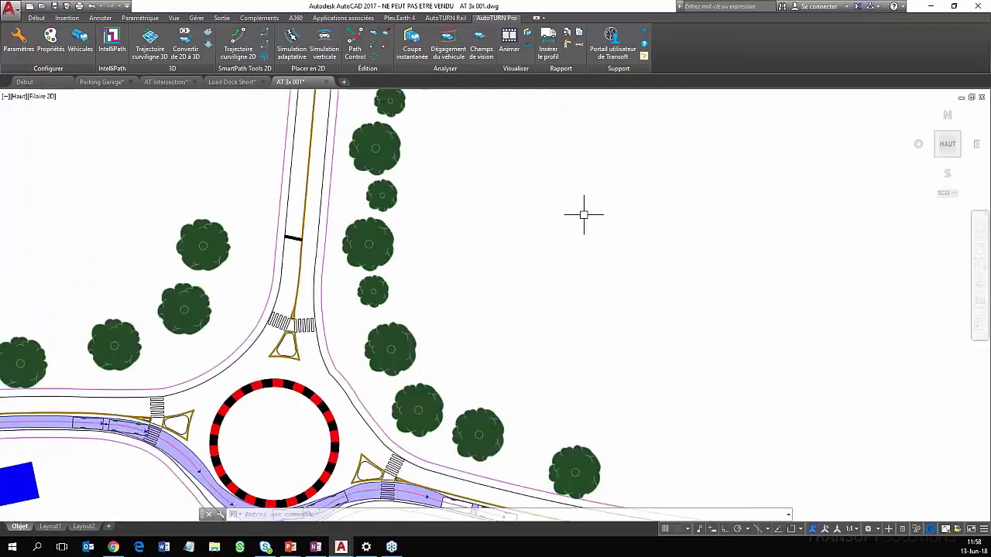
pyautogui.scroll(-2, 586, 209)
pyautogui.moveTo(575, 194); pyautogui.dragTo(577, 165, button='middle')
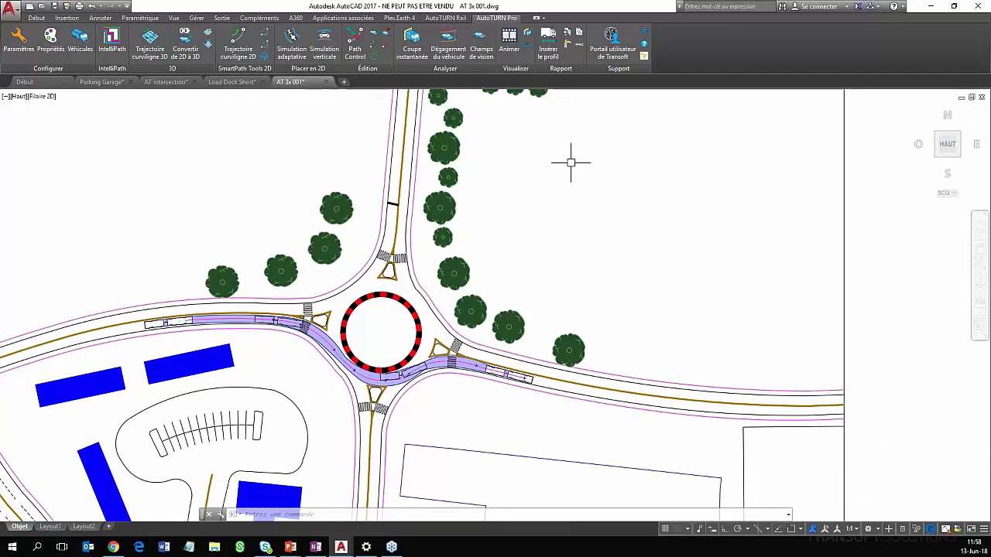
pyautogui.click(549, 39)
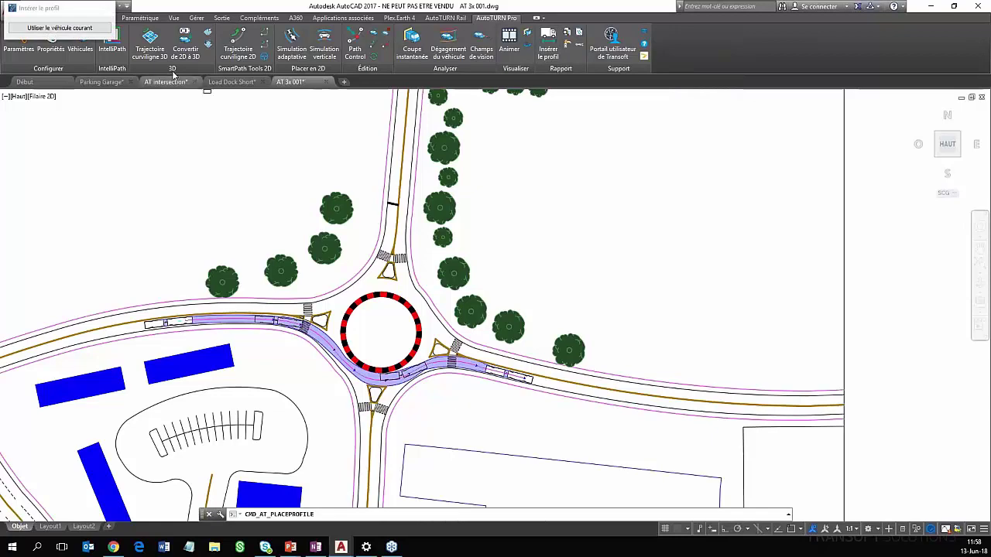
pyautogui.click(59, 28)
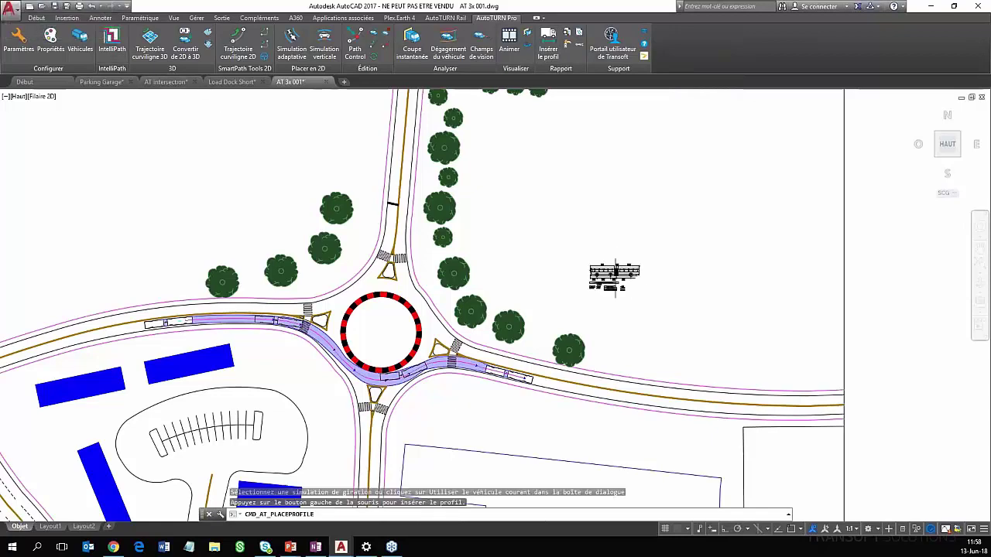
pyautogui.scroll(6, 408, 399)
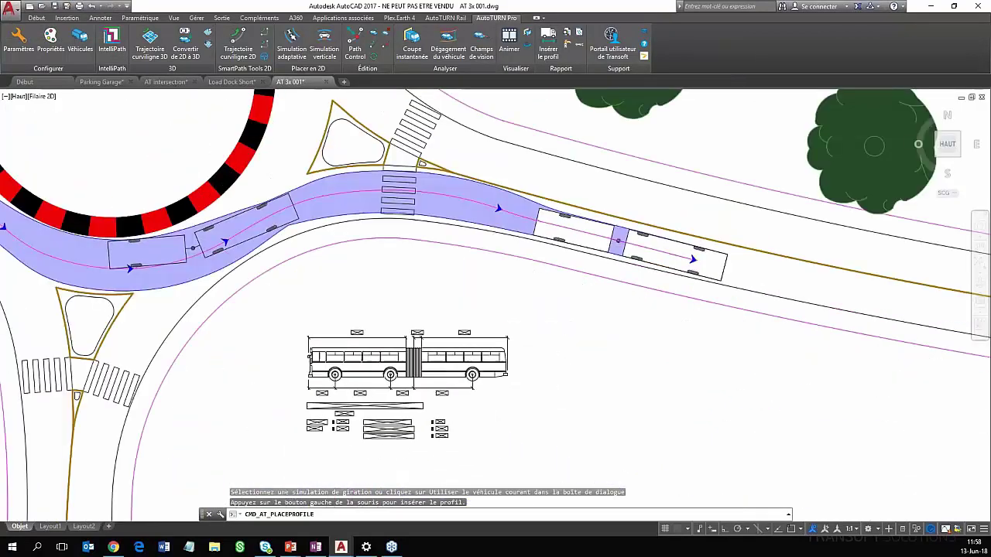
pyautogui.click(407, 396)
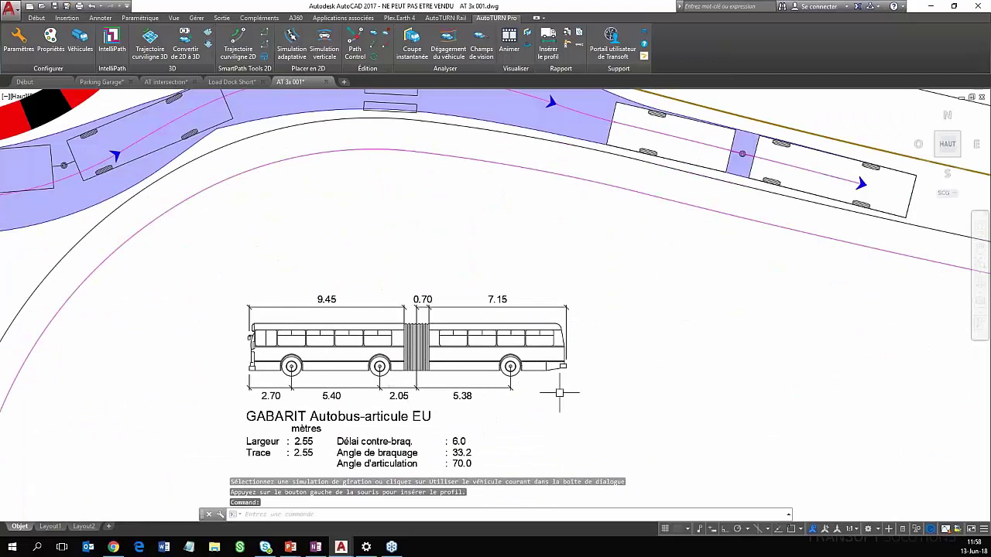
# Create a speed profile report (Rapport du profil de vitesse) for the bus simulation
pyautogui.scroll(-2, 562, 397)
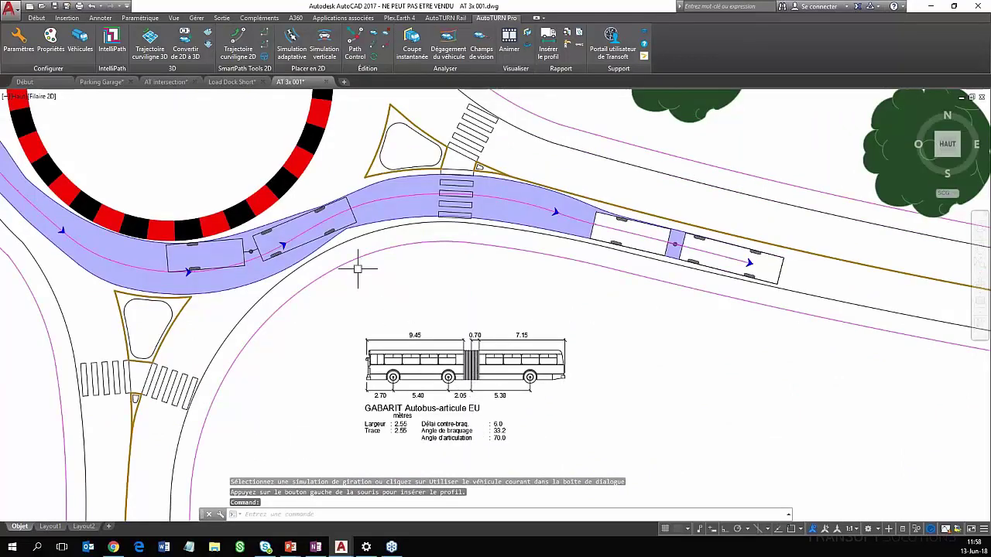
pyautogui.scroll(-2, 442, 287)
pyautogui.moveTo(473, 177)
pyautogui.mouseDown(button='middle')
pyautogui.moveTo(587, 267)
pyautogui.moveTo(674, 298)
pyautogui.mouseUp(button='middle')
pyautogui.scroll(-3, 674, 298)
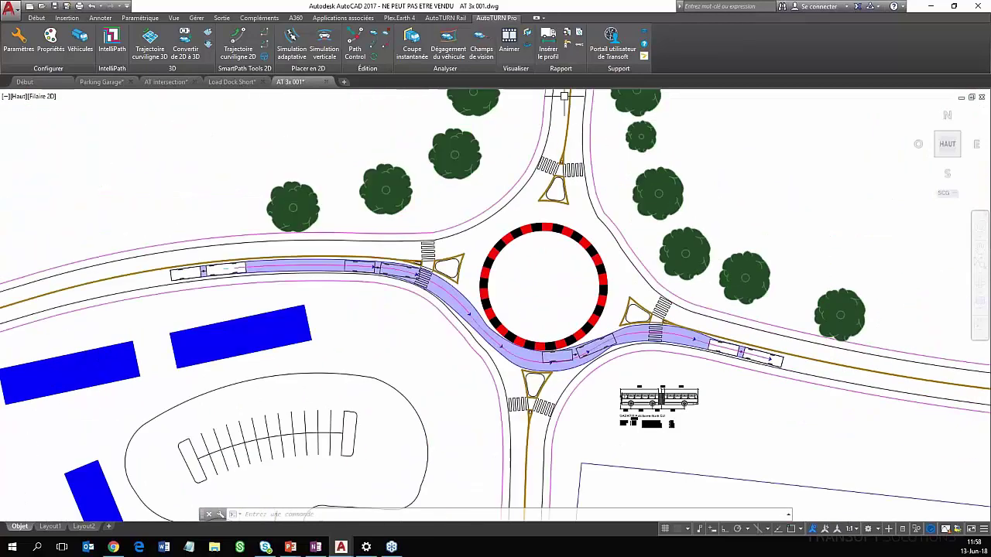
pyautogui.click(548, 50)
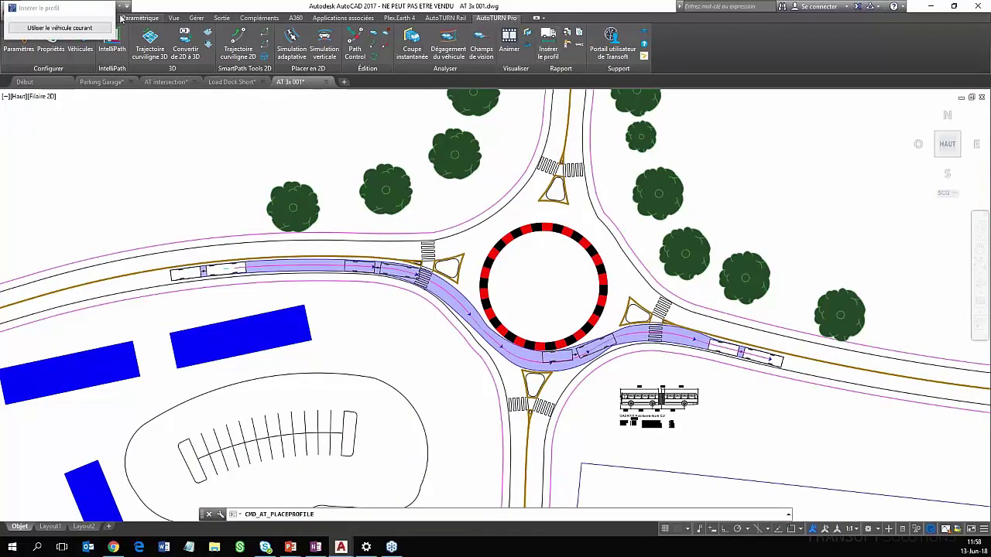
pyautogui.press('Escape')
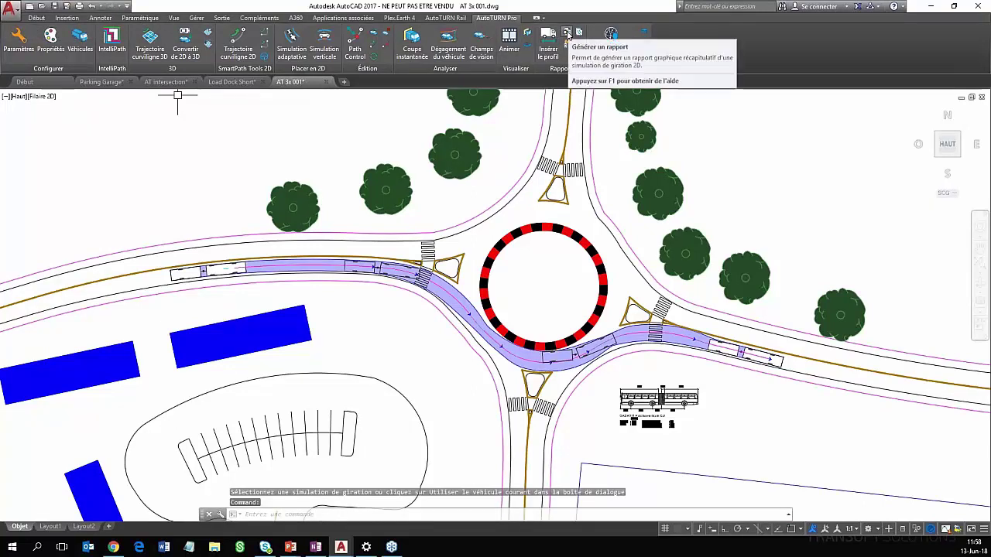
pyautogui.click(568, 34)
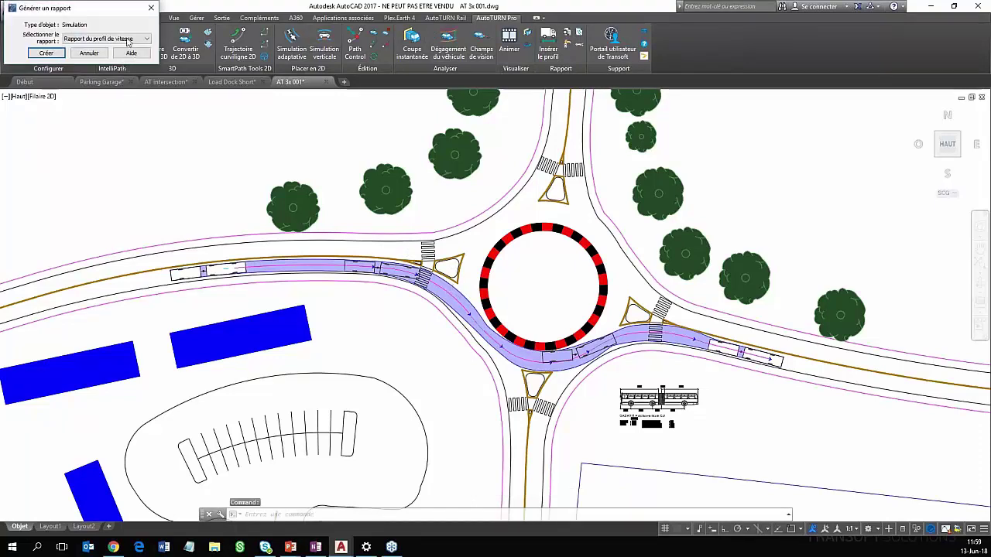
pyautogui.moveTo(124, 12); pyautogui.dragTo(180, 217)
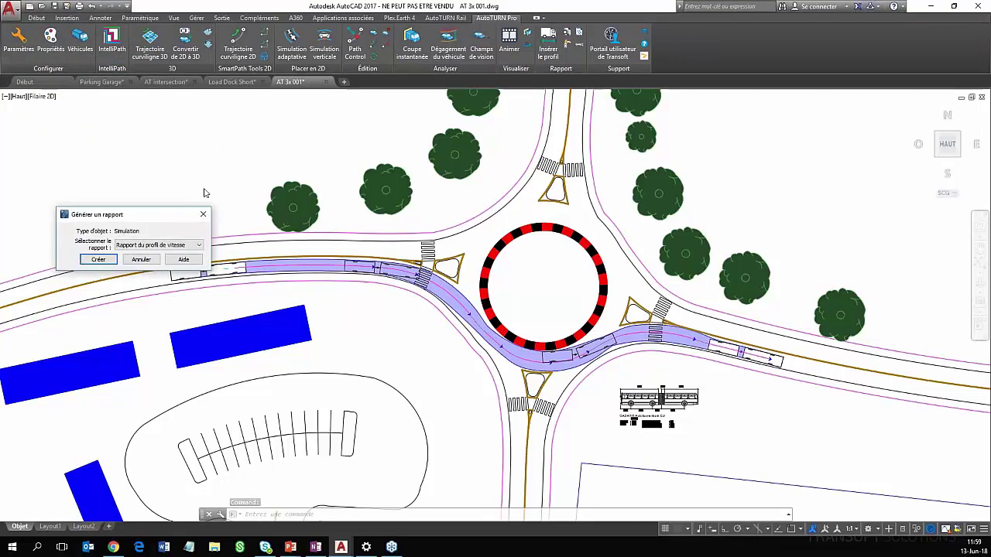
pyautogui.click(198, 244)
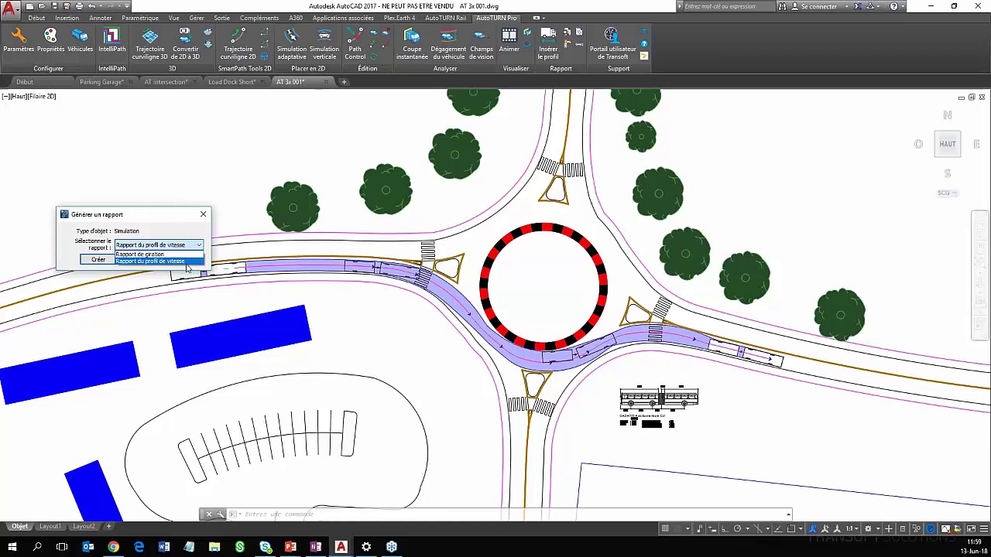
pyautogui.click(186, 262)
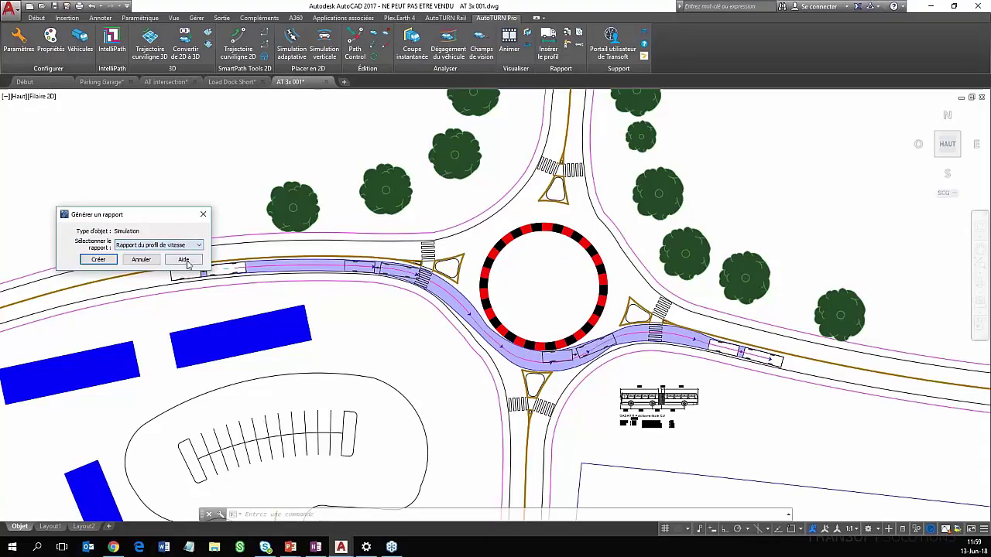
pyautogui.click(101, 262)
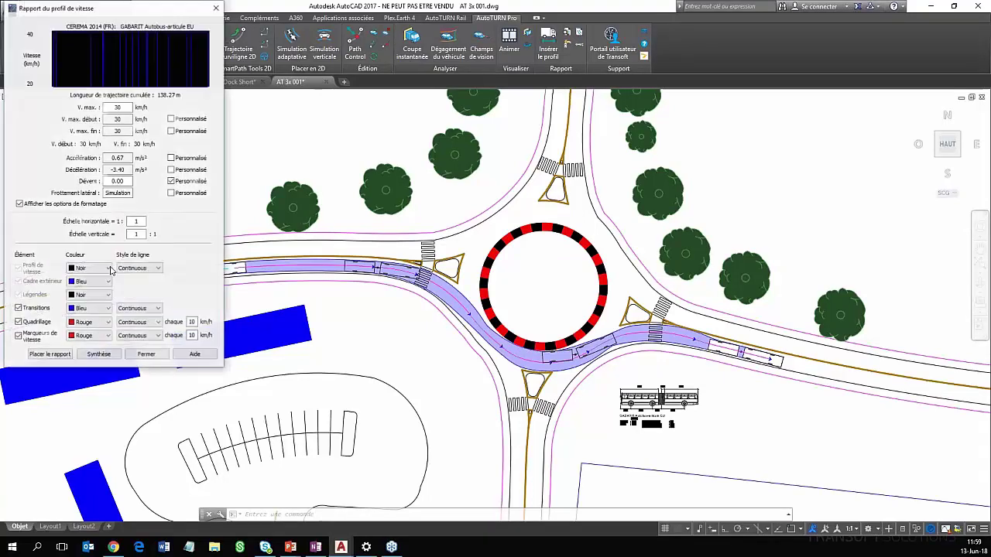
# Set the report's maximum speed, maximum start speed and maximum end speed to 50 km/h
pyautogui.moveTo(151, 13); pyautogui.dragTo(196, 59)
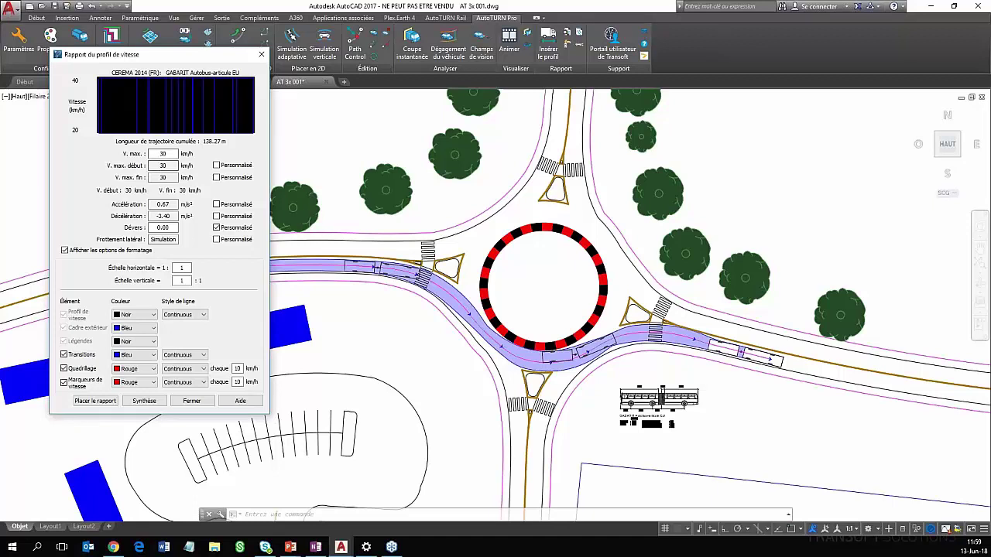
pyautogui.doubleClick(155, 165)
pyautogui.doubleClick(153, 154)
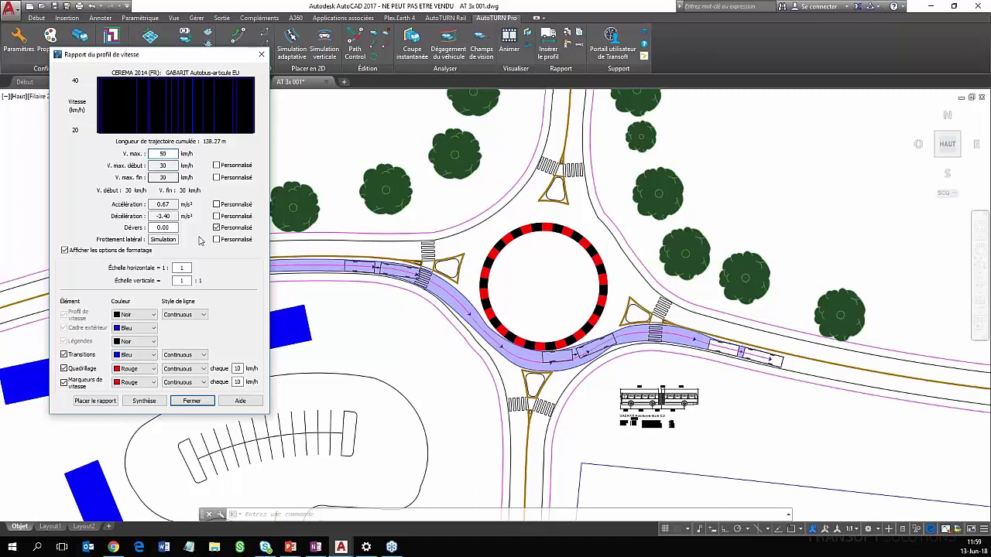
pyautogui.doubleClick(155, 165)
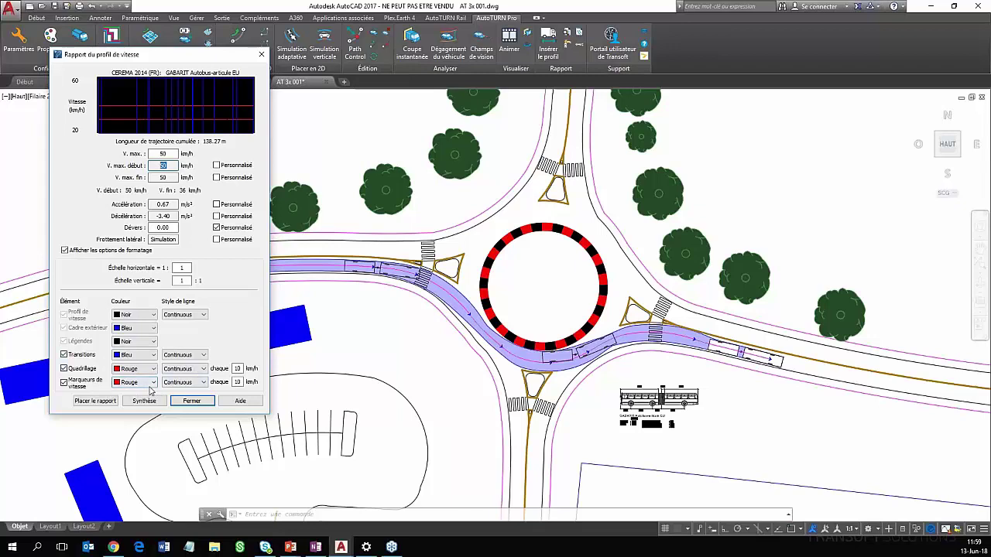
# Place the speed profile report in the empty area north-east of the roundabout and examine its speed curve
pyautogui.click(95, 400)
pyautogui.scroll(-4, 503, 268)
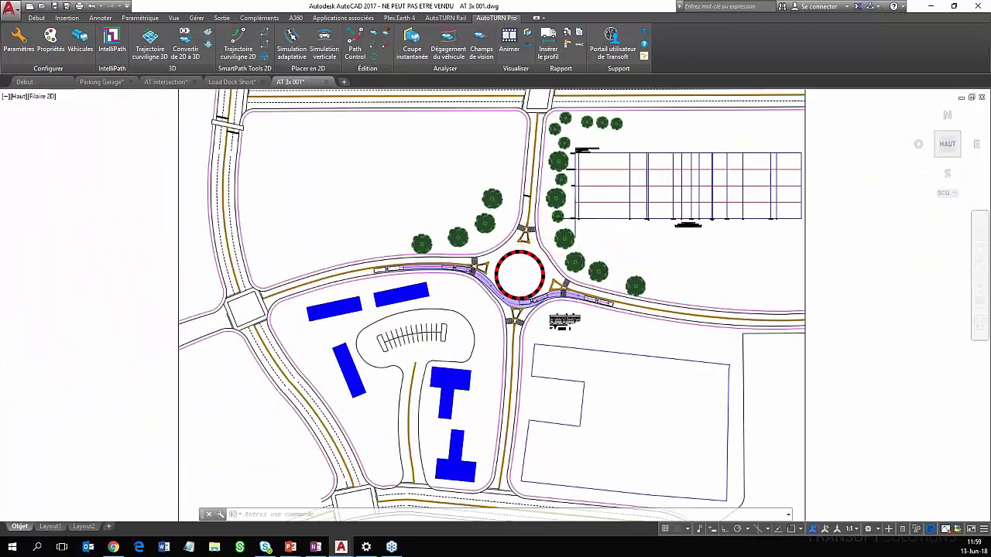
pyautogui.click(666, 226)
pyautogui.scroll(5, 665, 226)
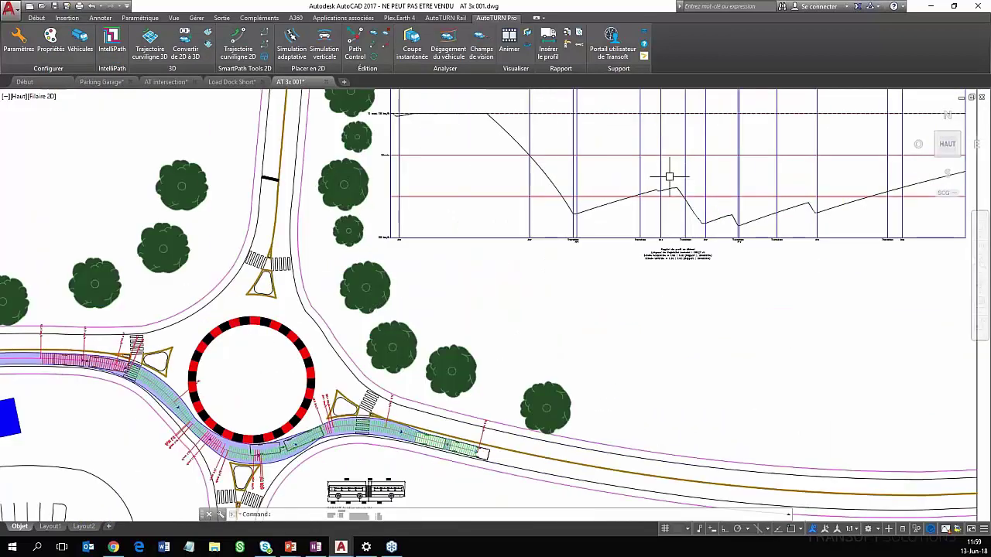
pyautogui.scroll(3, 464, 166)
pyautogui.scroll(4, 441, 164)
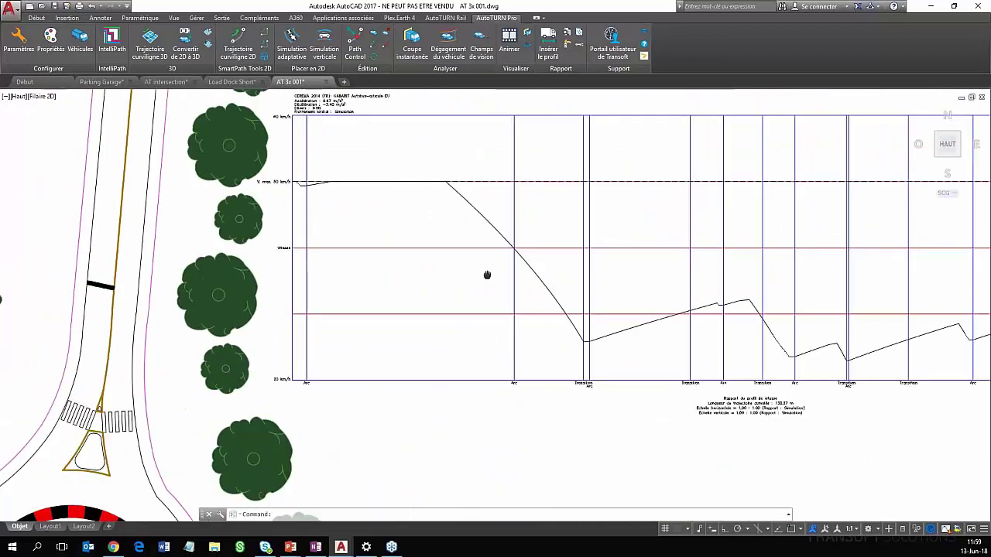
# Examine the speed curve in the speed profile report, following its arc and transition sections along the bus path
pyautogui.scroll(-2, 419, 240)
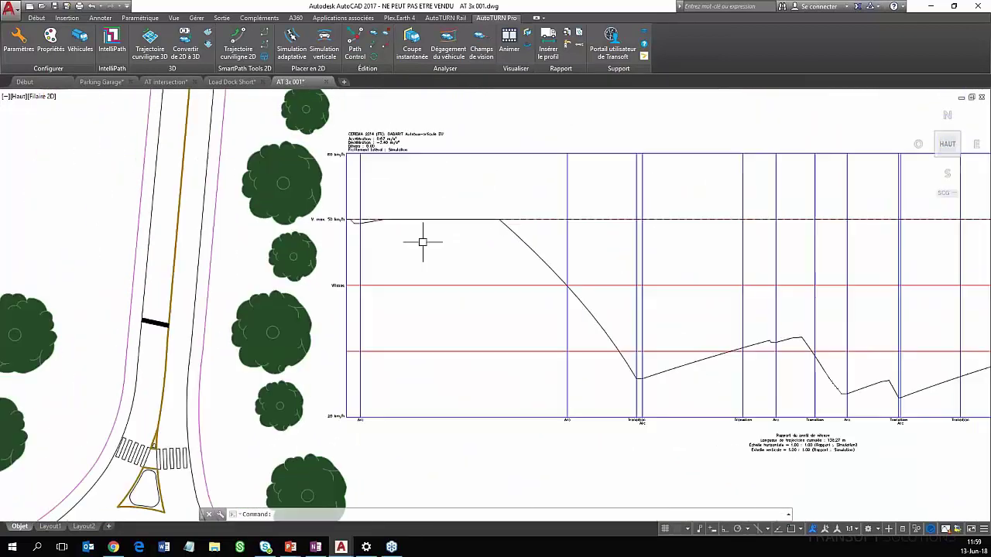
pyautogui.scroll(1, 691, 394)
pyautogui.moveTo(692, 394)
pyautogui.mouseDown(button='middle')
pyautogui.moveTo(628, 372)
pyautogui.moveTo(506, 364)
pyautogui.mouseUp(button='middle')
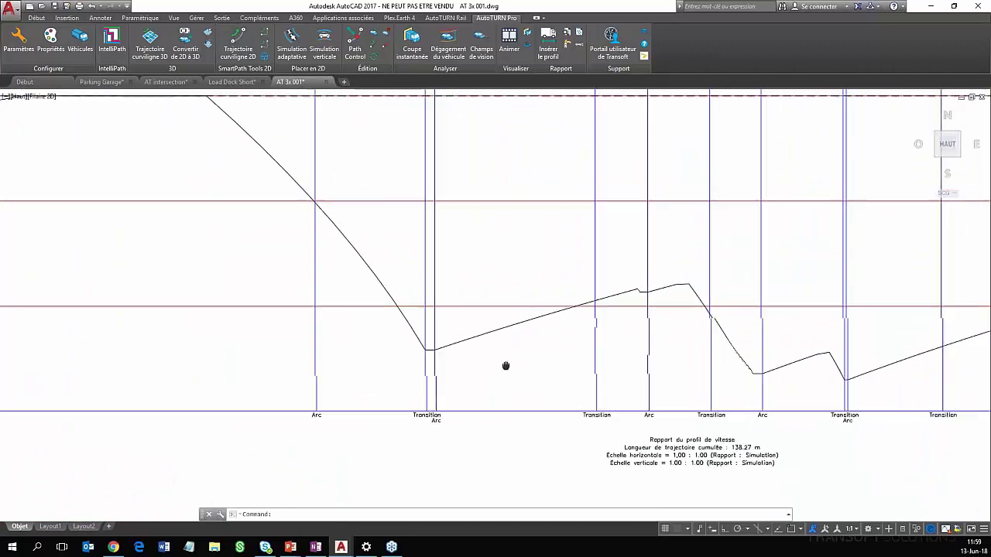
pyautogui.scroll(-1, 506, 364)
pyautogui.scroll(2, 453, 365)
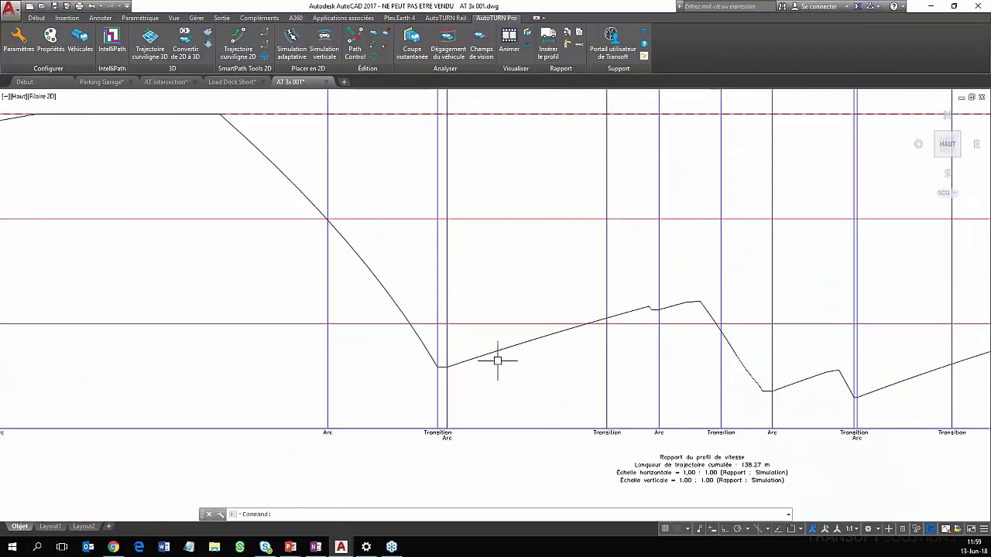
pyautogui.scroll(-2, 499, 359)
pyautogui.scroll(-2, 498, 360)
pyautogui.moveTo(305, 436); pyautogui.dragTo(444, 331, button='middle')
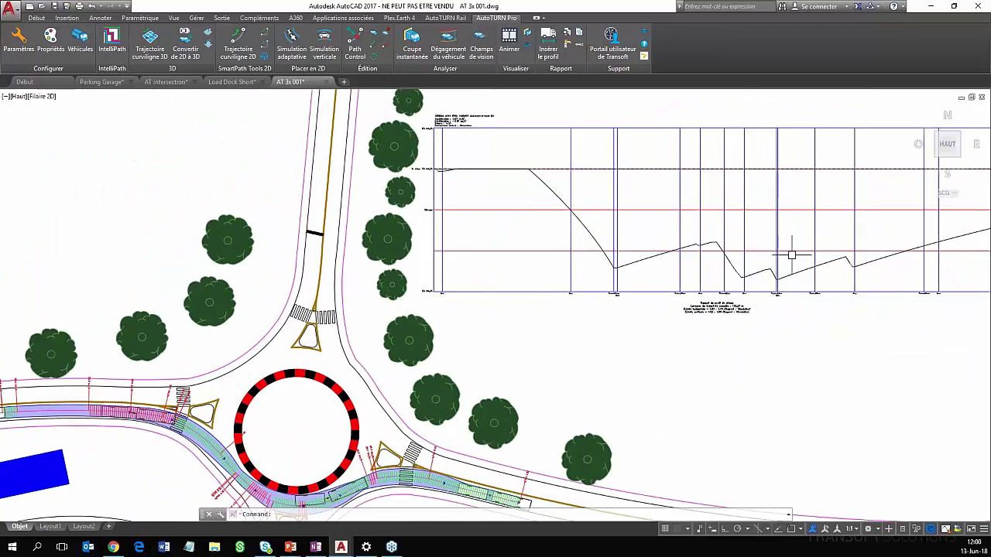
# Inspect the speed labels and the acceleration and braking marks along the bus path on the west approach road
pyautogui.moveTo(301, 427); pyautogui.dragTo(517, 342, button='middle')
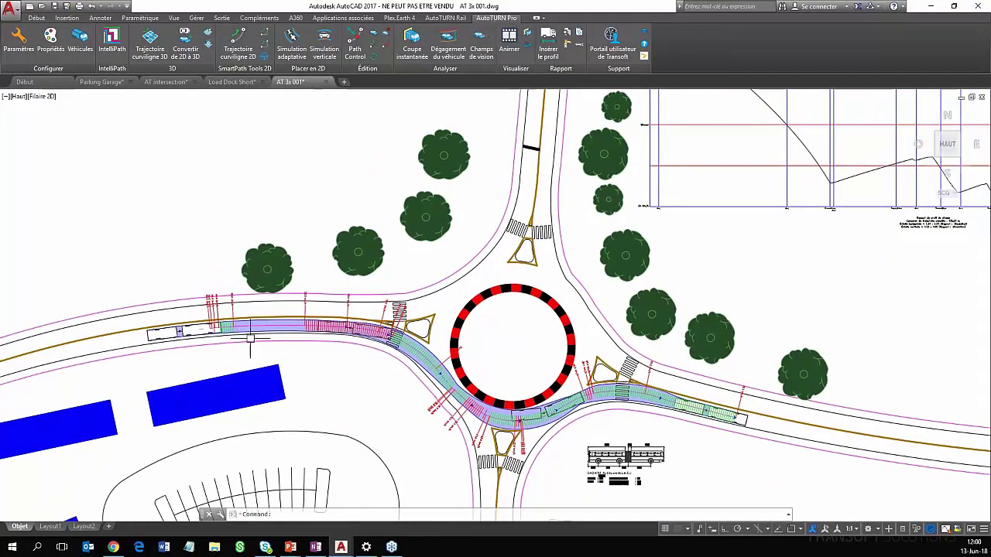
pyautogui.scroll(2, 222, 352)
pyautogui.scroll(2, 261, 261)
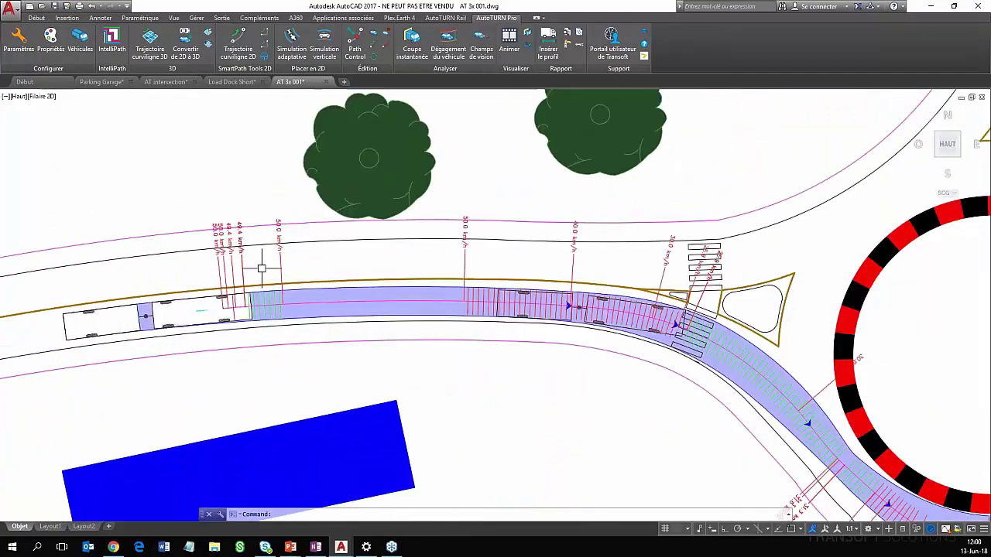
pyautogui.scroll(3, 276, 280)
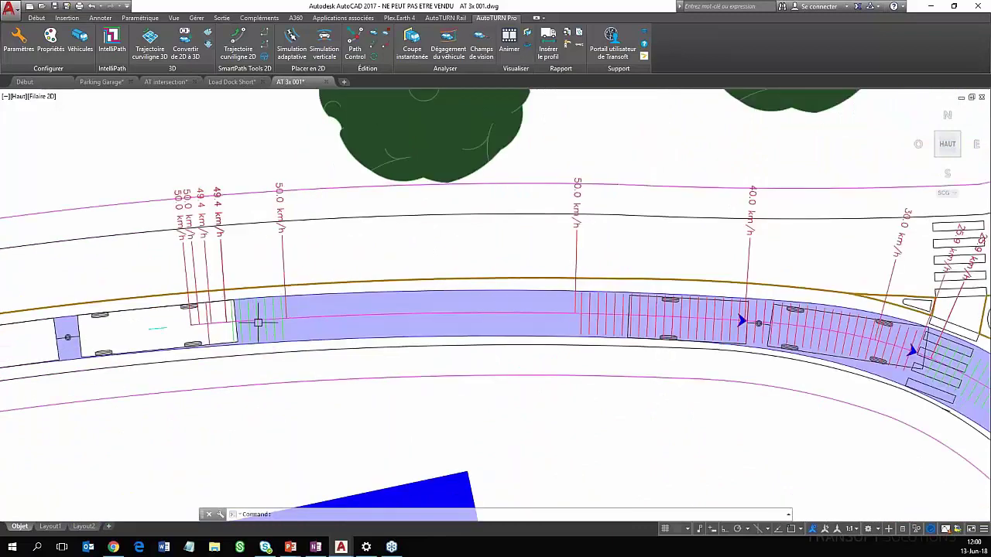
pyautogui.moveTo(258, 323)
pyautogui.scroll(-2, 702, 352)
pyautogui.scroll(2, 384, 318)
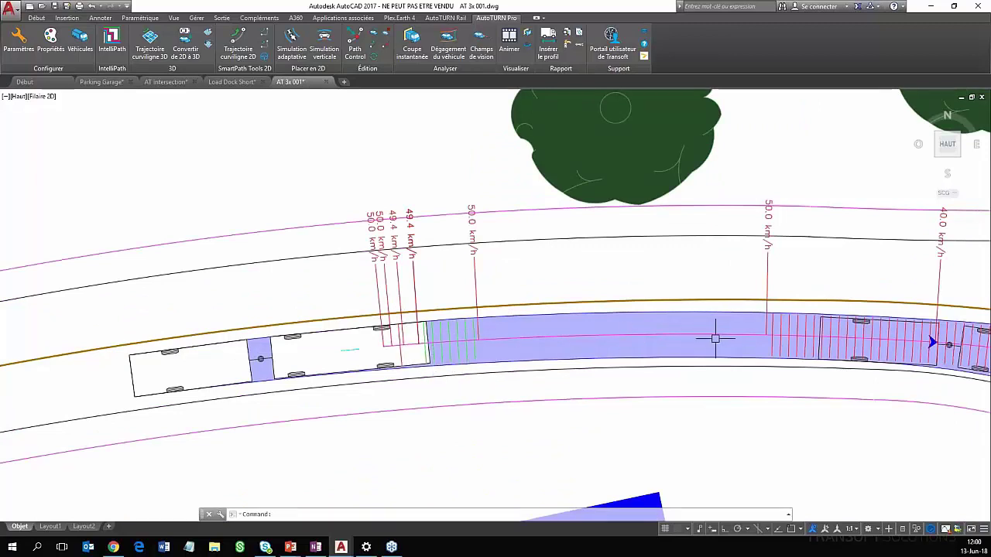
pyautogui.scroll(-2, 718, 338)
pyautogui.moveTo(767, 335); pyautogui.dragTo(398, 261, button='middle')
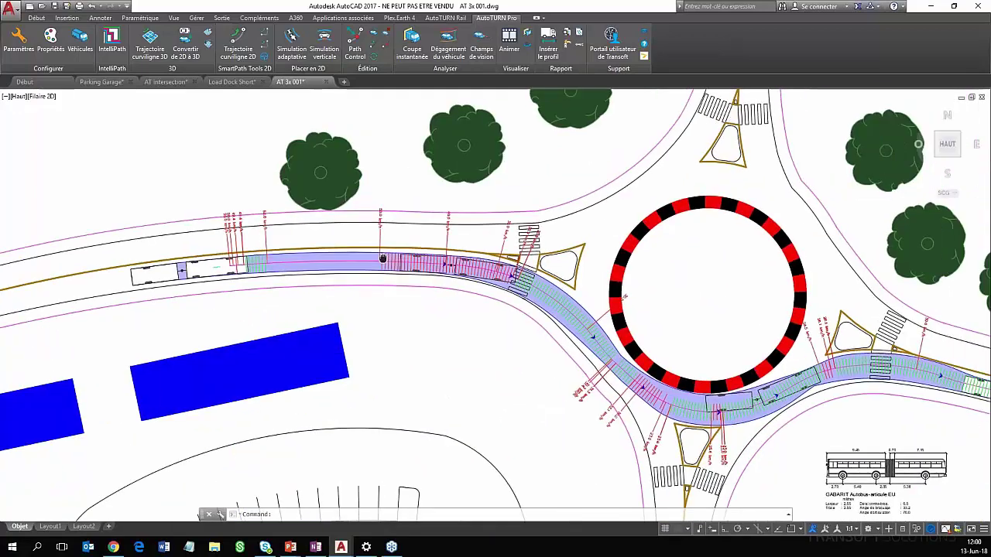
pyautogui.scroll(4, 453, 263)
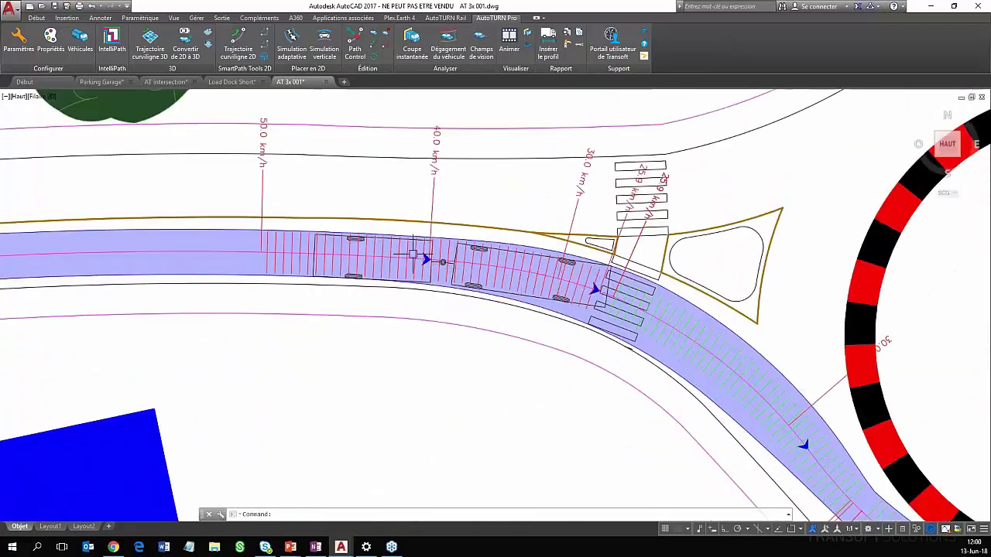
pyautogui.scroll(-2, 685, 350)
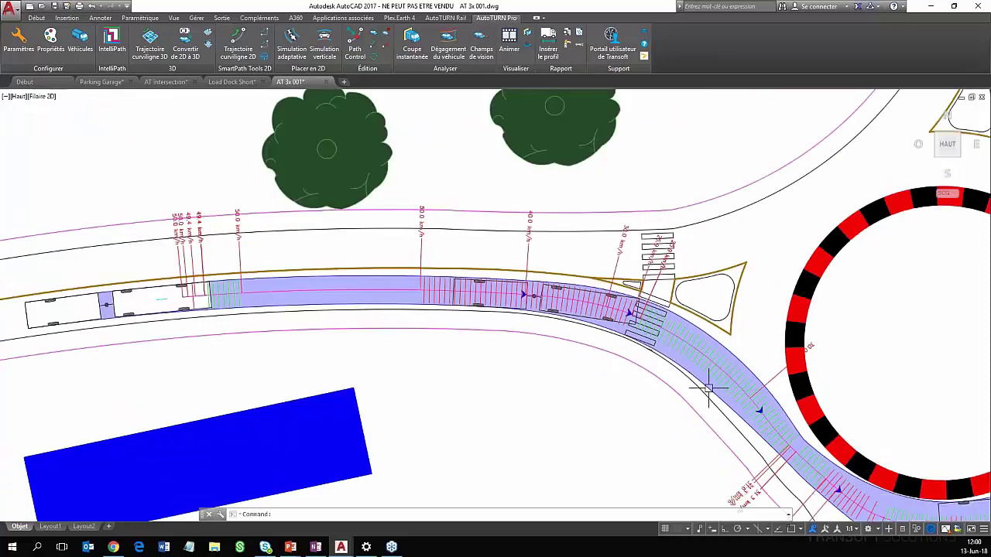
# Check the bus speed labels and acceleration and braking marks around the roundabout's southern side up to the east exit
pyautogui.moveTo(703, 380)
pyautogui.mouseDown(button='middle')
pyautogui.moveTo(542, 345)
pyautogui.moveTo(395, 232)
pyautogui.mouseUp(button='middle')
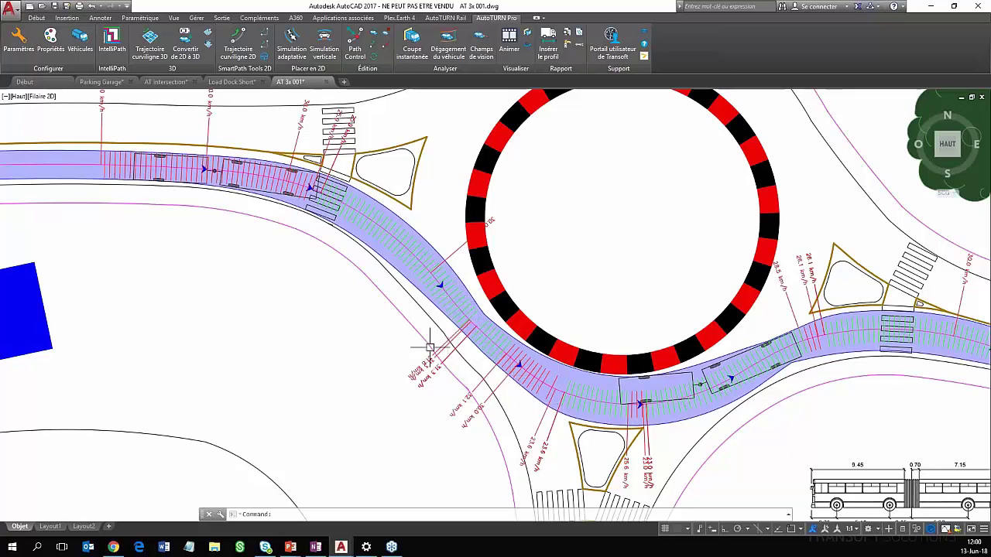
pyautogui.scroll(2, 659, 440)
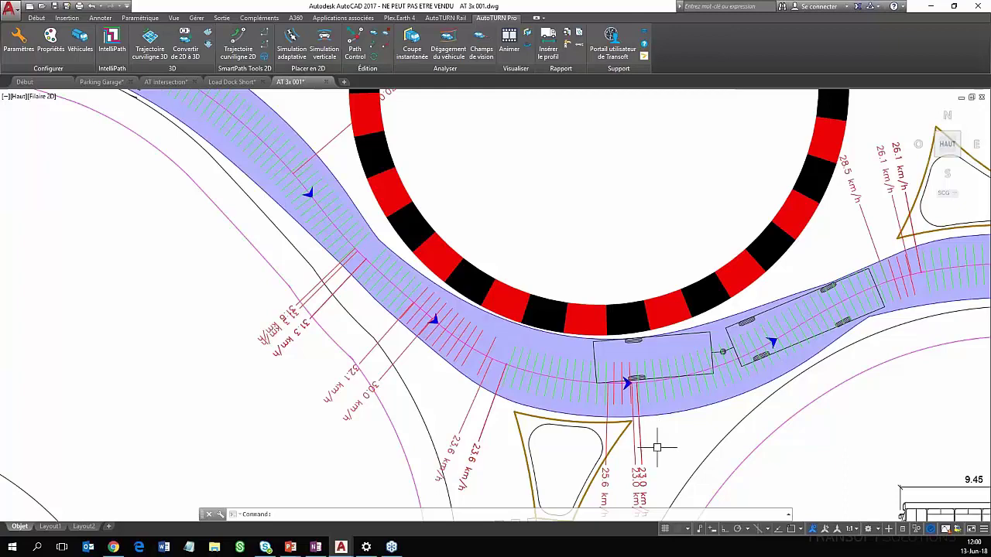
pyautogui.scroll(-5, 656, 433)
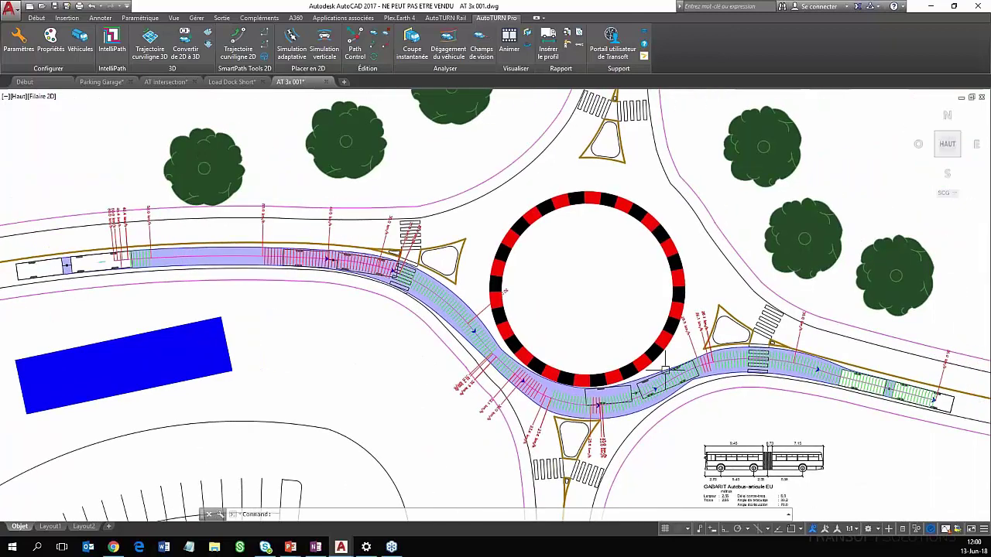
pyautogui.scroll(3, 664, 370)
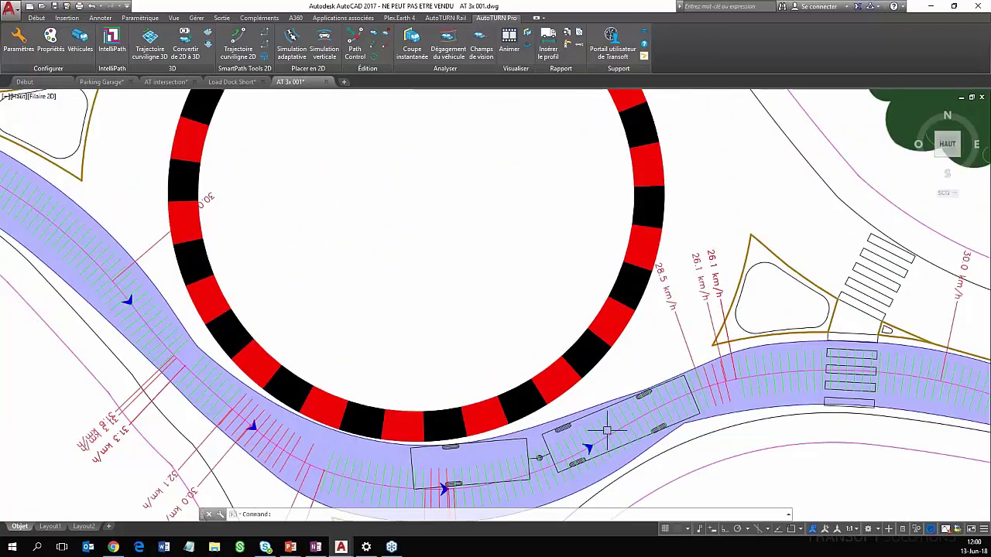
pyautogui.moveTo(612, 394); pyautogui.dragTo(614, 239, button='middle')
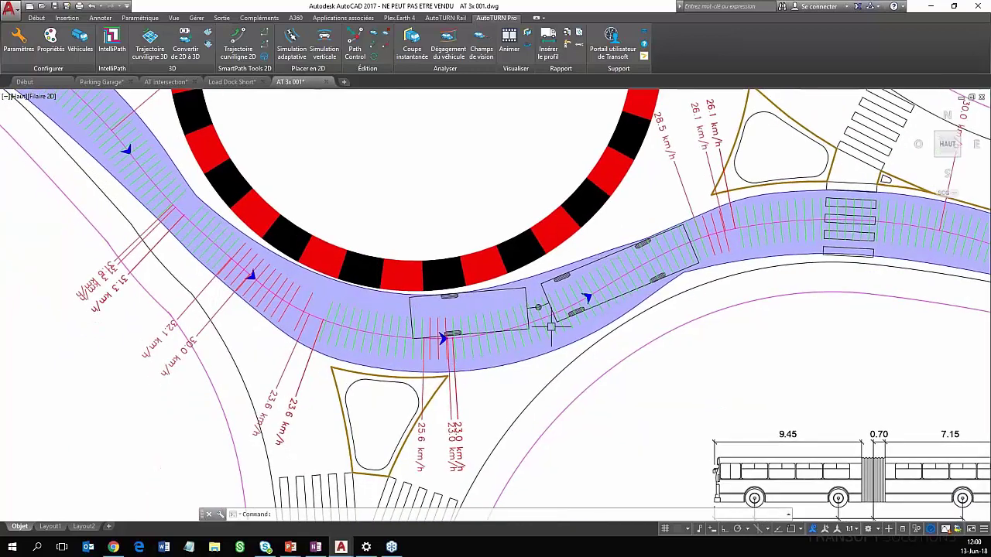
pyautogui.scroll(2, 463, 422)
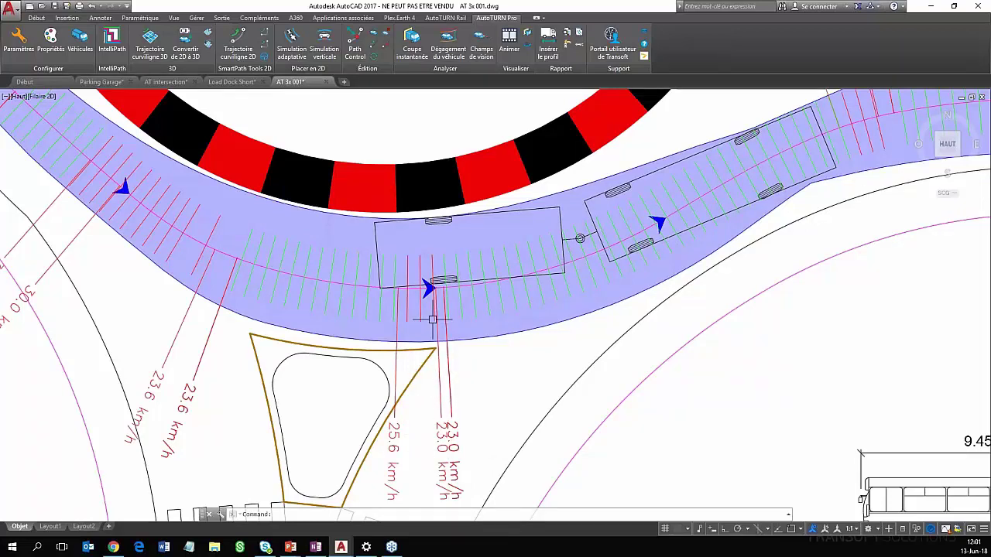
pyautogui.scroll(-1, 432, 318)
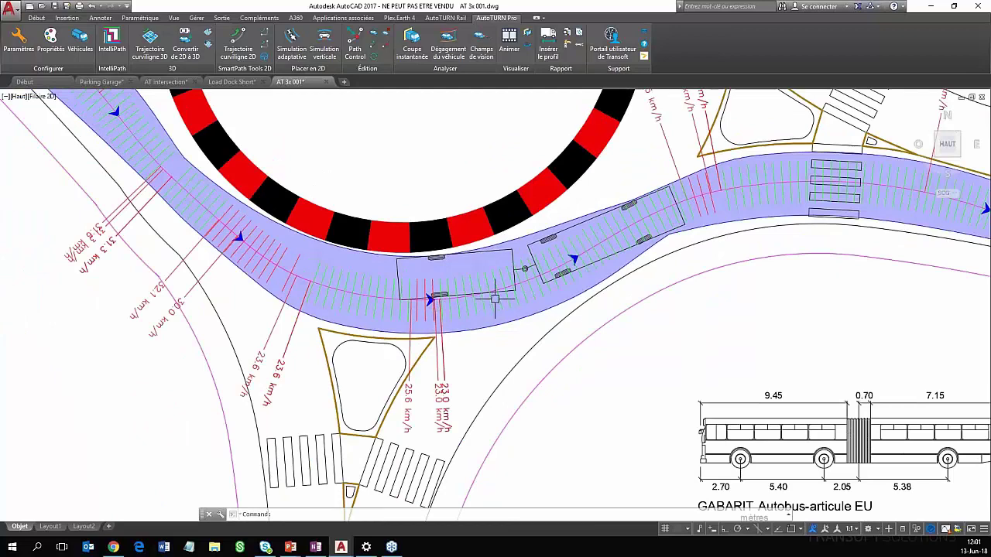
pyautogui.scroll(-3, 494, 298)
pyautogui.moveTo(493, 298); pyautogui.dragTo(505, 371, button='middle')
pyautogui.scroll(1, 504, 370)
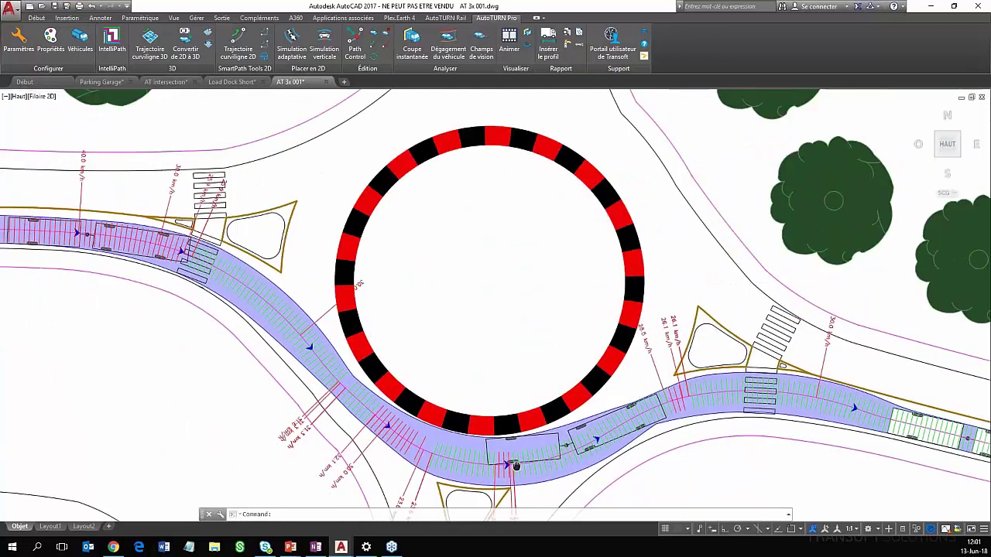
pyautogui.moveTo(515, 435); pyautogui.dragTo(540, 431, button='middle')
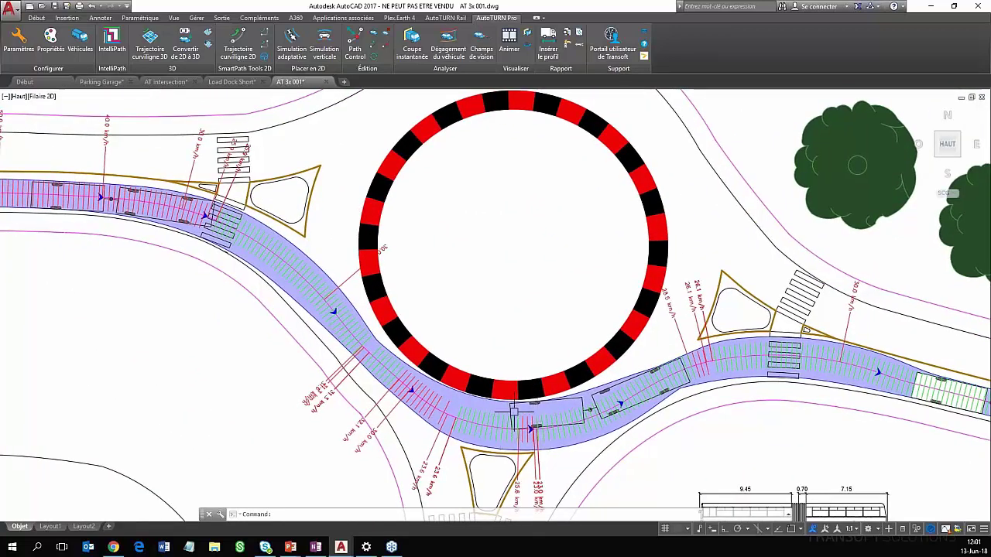